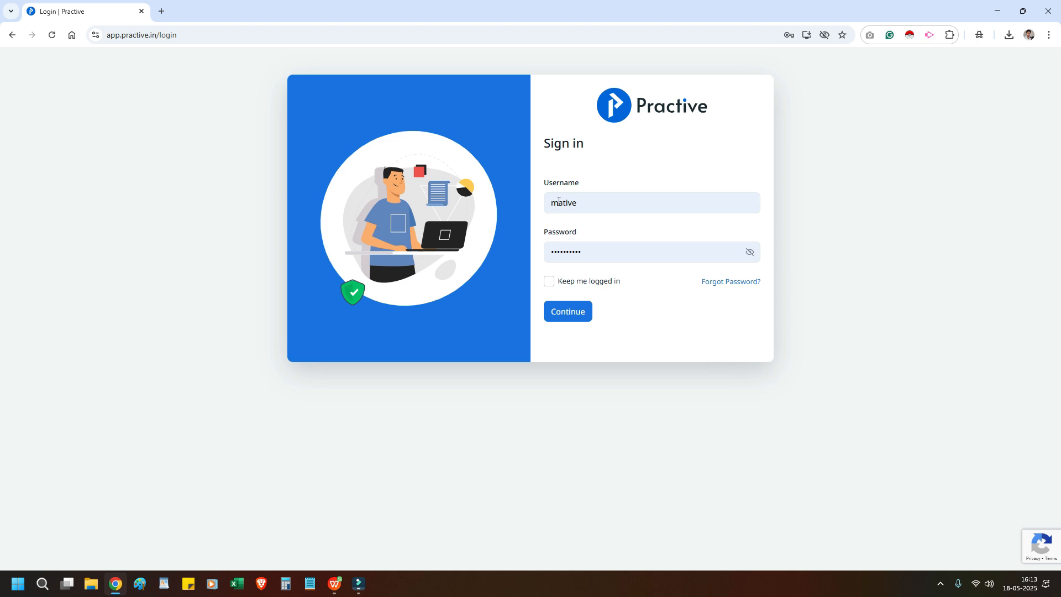
# Step: Sign in and cycle the Tasks panel through the Hold, In-Progress and Completed tabs
pyautogui.click(571, 308)
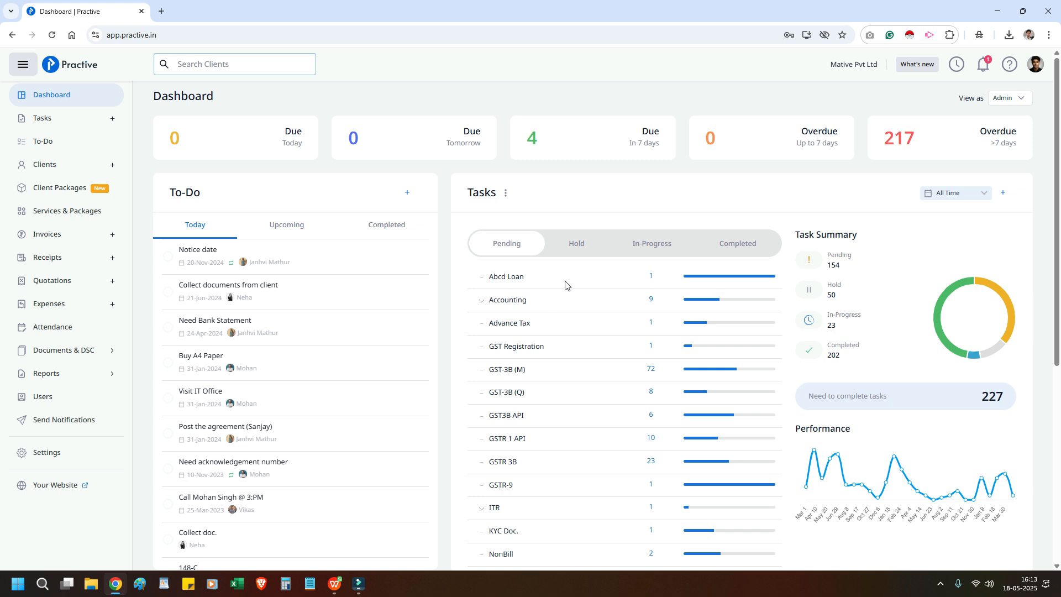
pyautogui.click(572, 250)
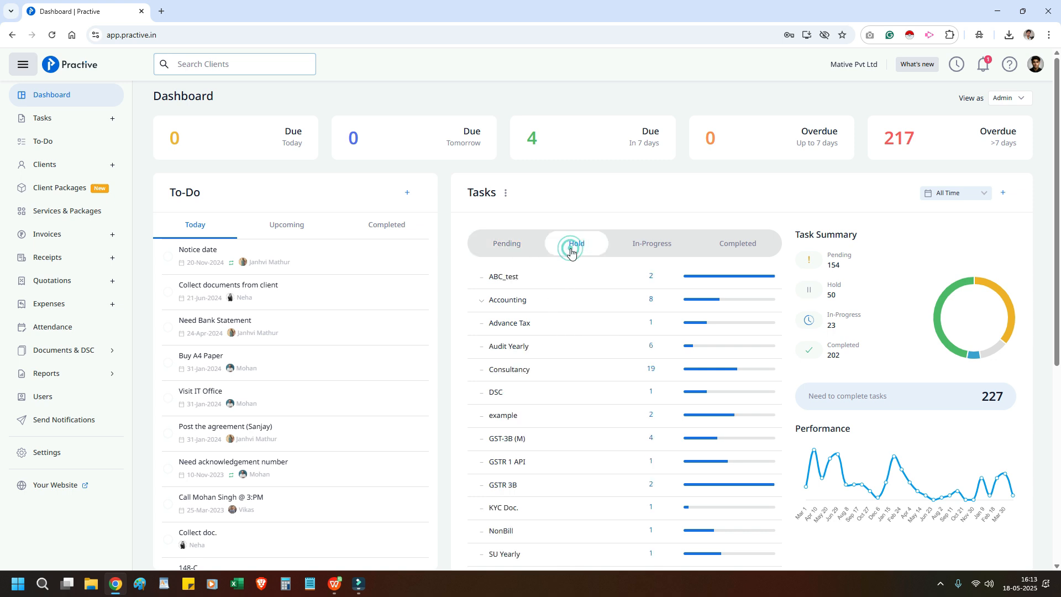
pyautogui.click(641, 251)
pyautogui.click(726, 250)
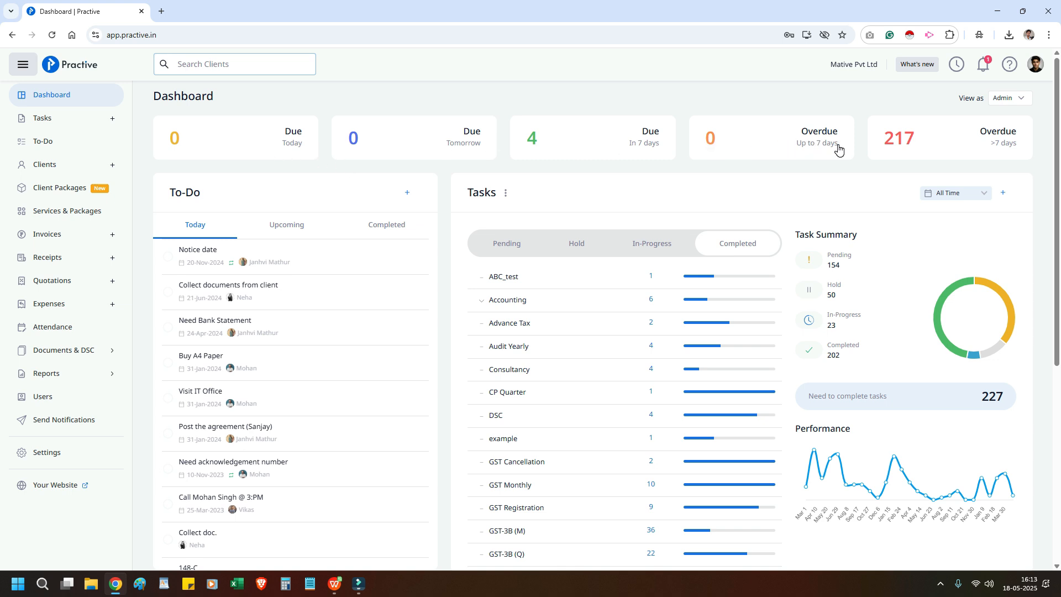
pyautogui.moveTo(164, 193); pyautogui.dragTo(225, 201)
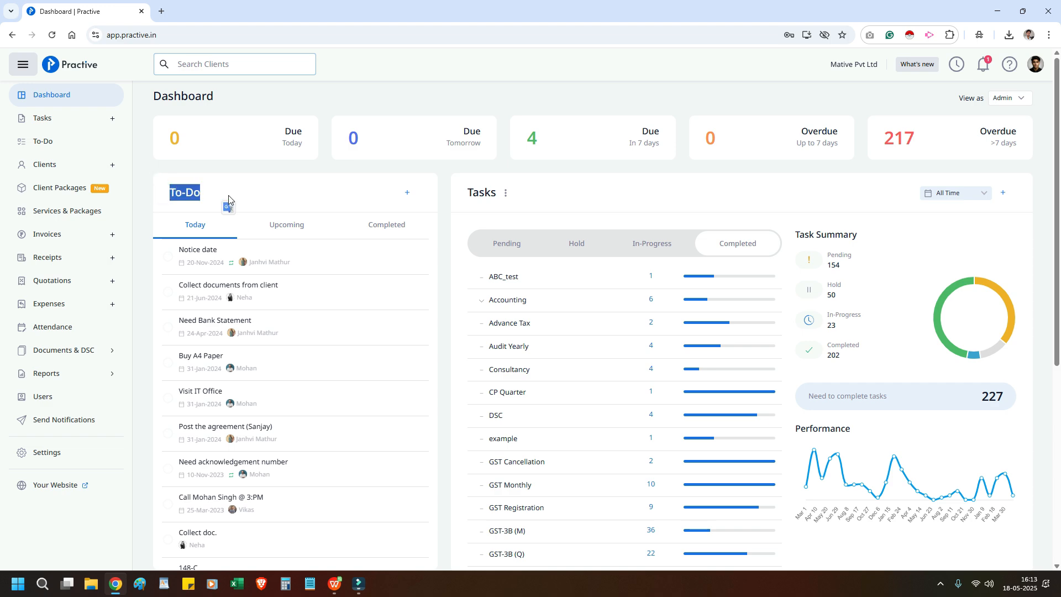
pyautogui.click(229, 200)
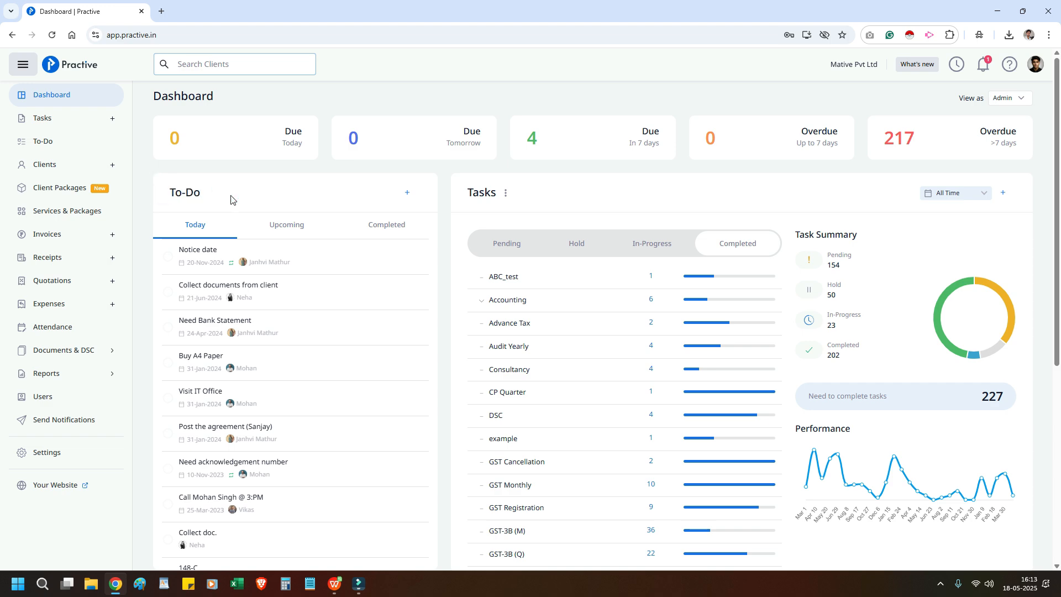
pyautogui.click(407, 195)
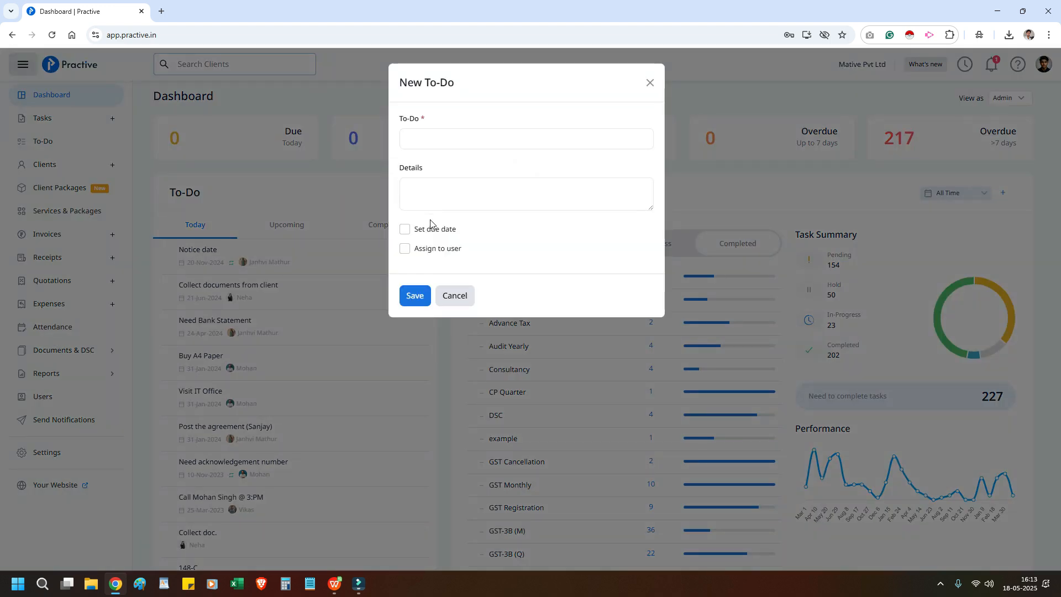
pyautogui.click(439, 251)
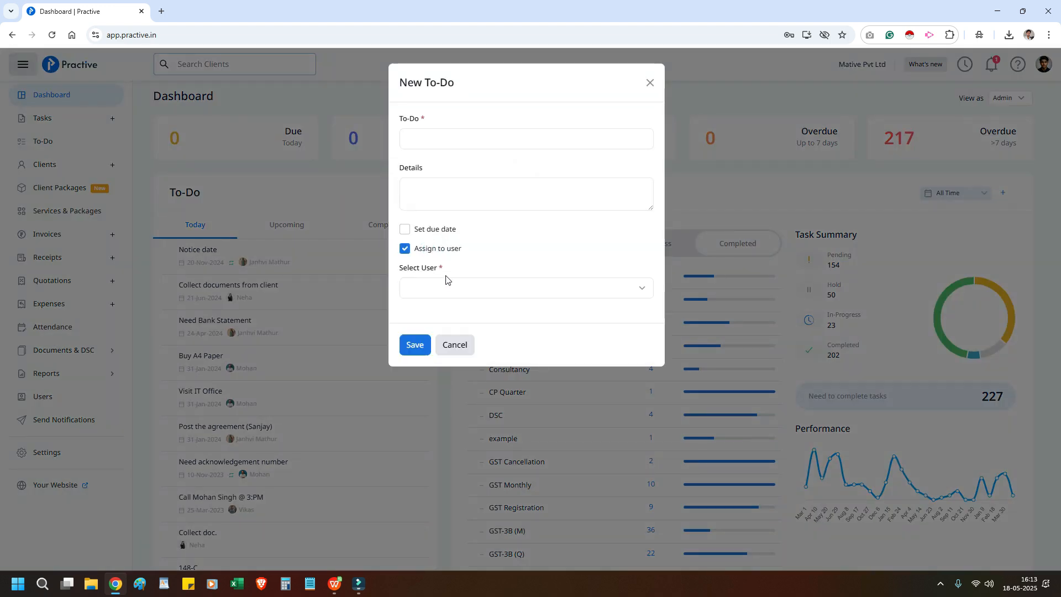
pyautogui.click(453, 344)
pyautogui.scroll(-1, 437, 371)
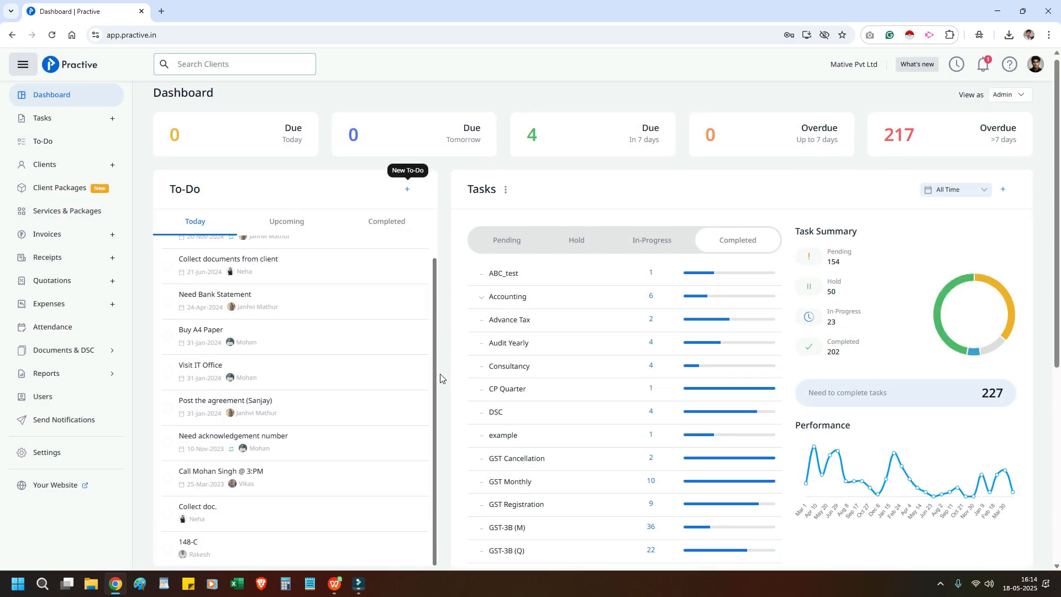
pyautogui.scroll(-8, 440, 378)
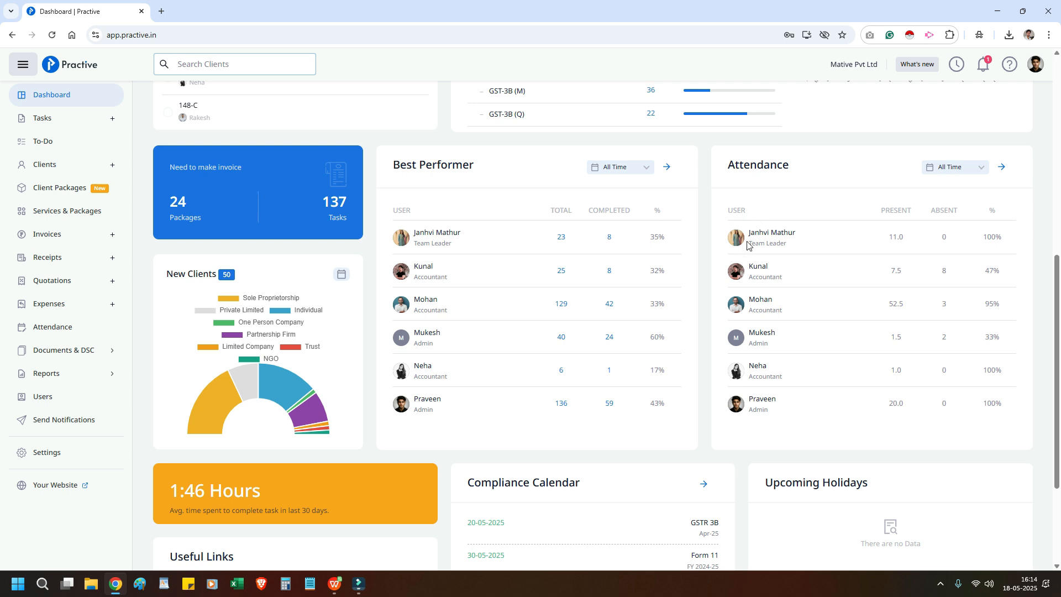
pyautogui.scroll(-2, 746, 247)
pyautogui.scroll(-1, 746, 247)
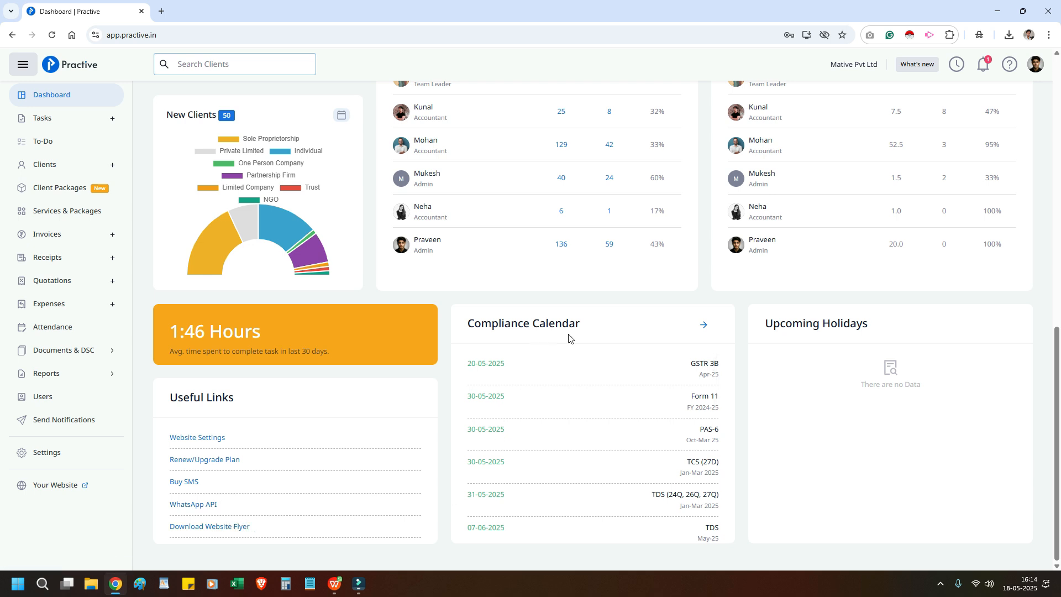
pyautogui.click(705, 326)
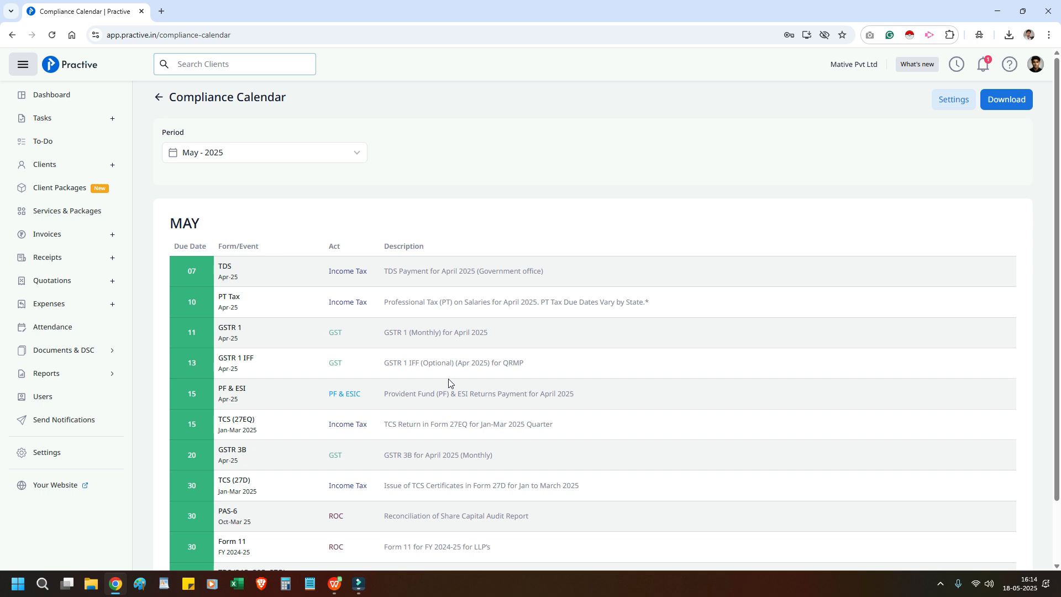
pyautogui.click(296, 156)
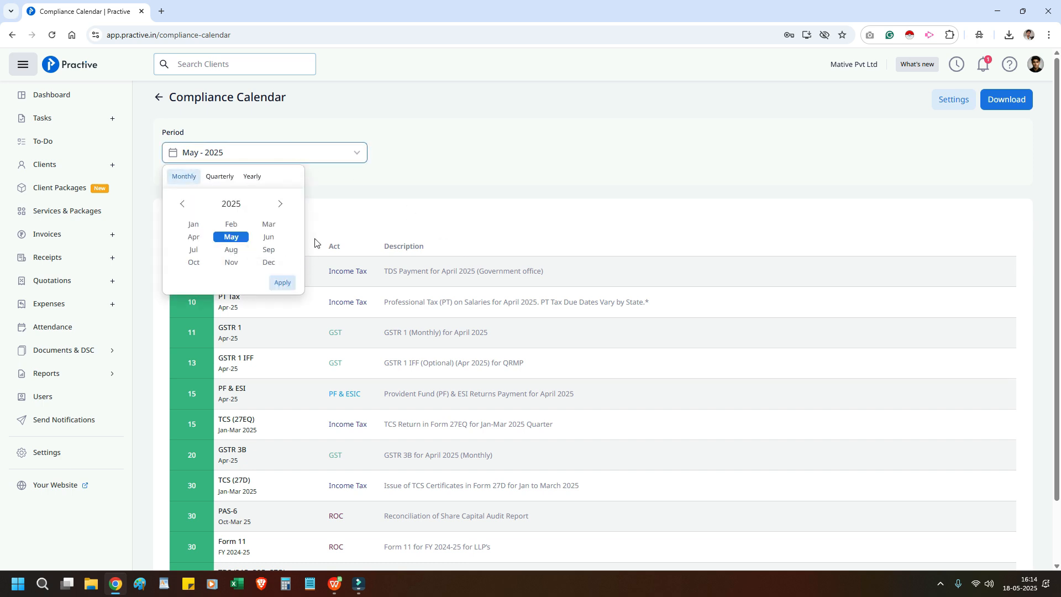
pyautogui.click(325, 220)
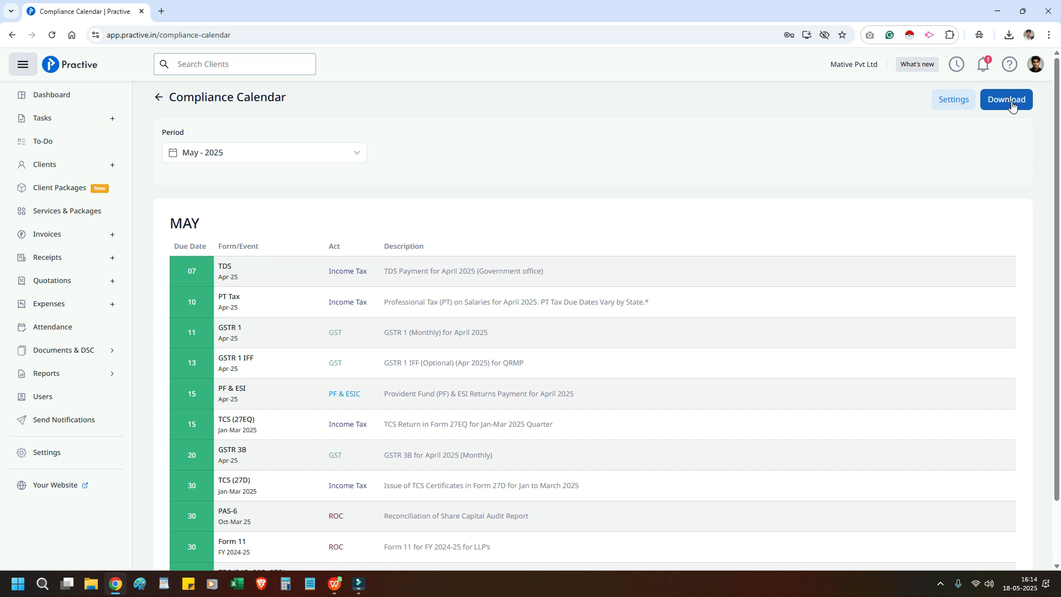
pyautogui.scroll(-2, 426, 304)
pyautogui.scroll(2, 249, 118)
pyautogui.click(160, 97)
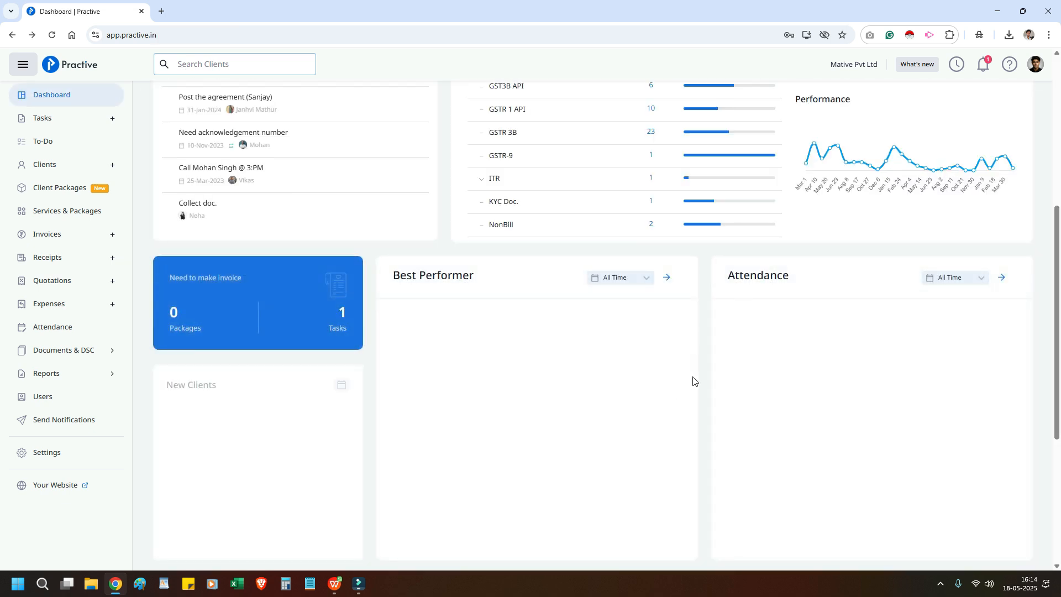
pyautogui.scroll(-4, 796, 413)
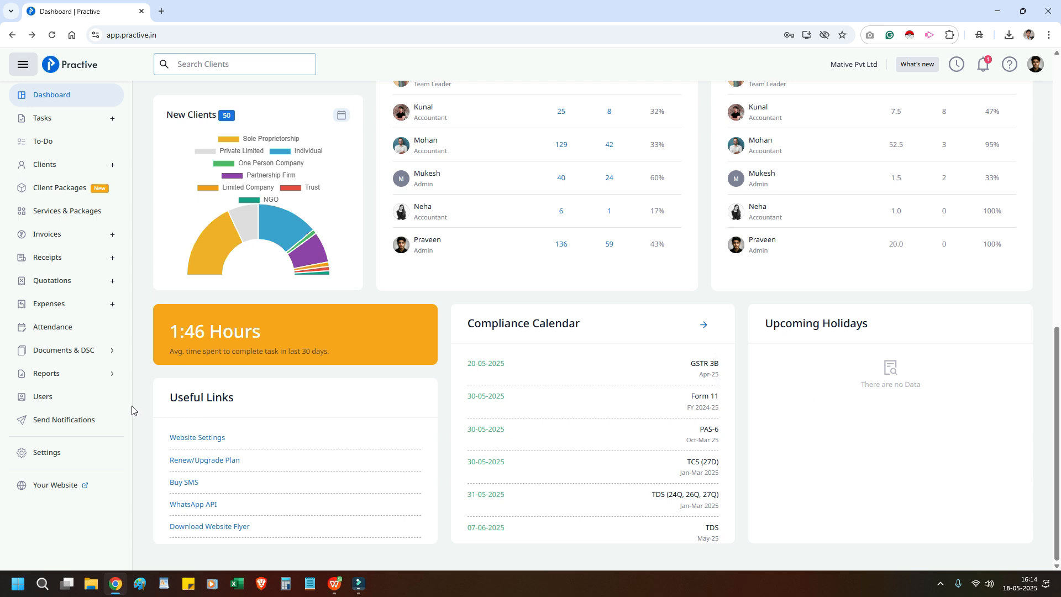
# Step: Start a New User form and check the Role options without choosing, then go to Settings
pyautogui.click(60, 407)
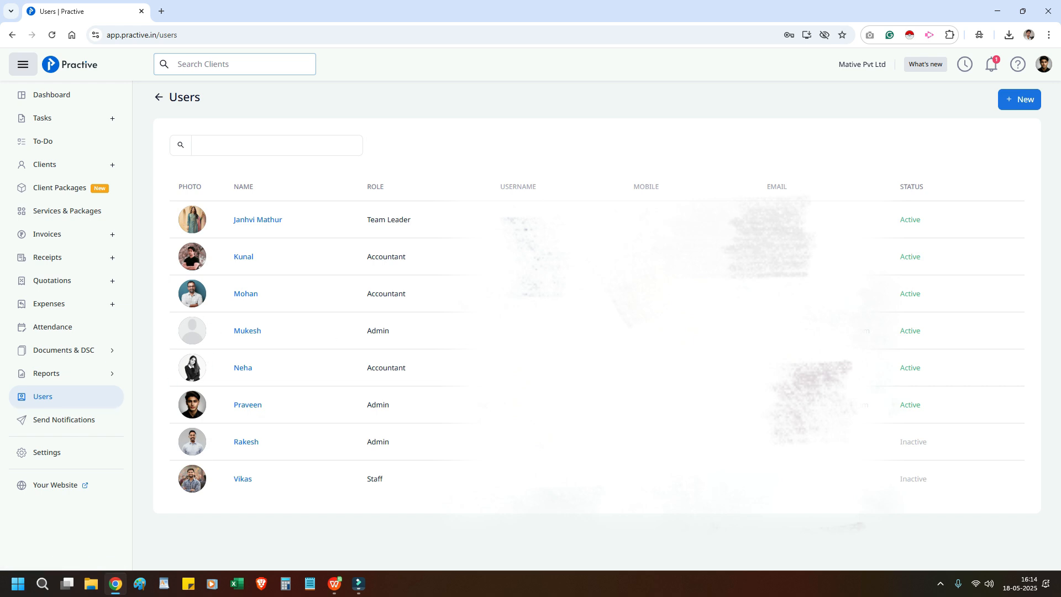
pyautogui.click(1013, 102)
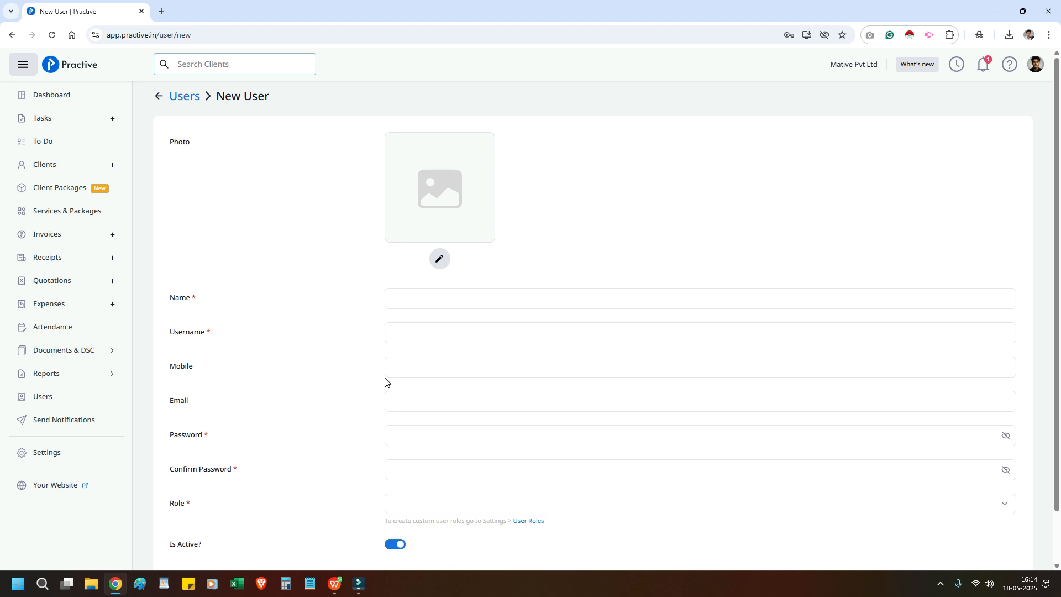
pyautogui.scroll(-1, 385, 382)
pyautogui.click(493, 448)
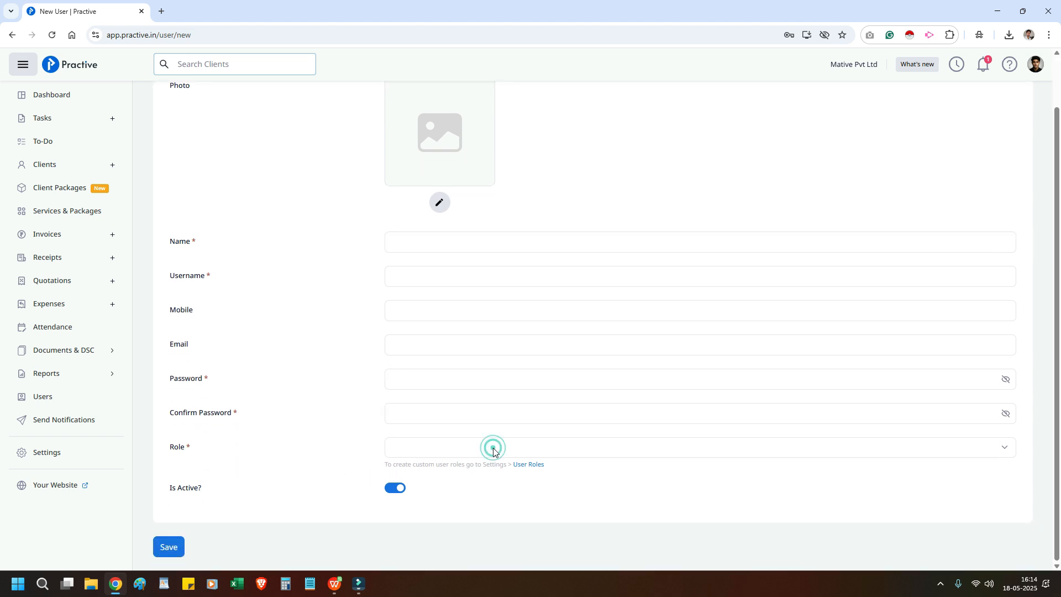
pyautogui.click(517, 481)
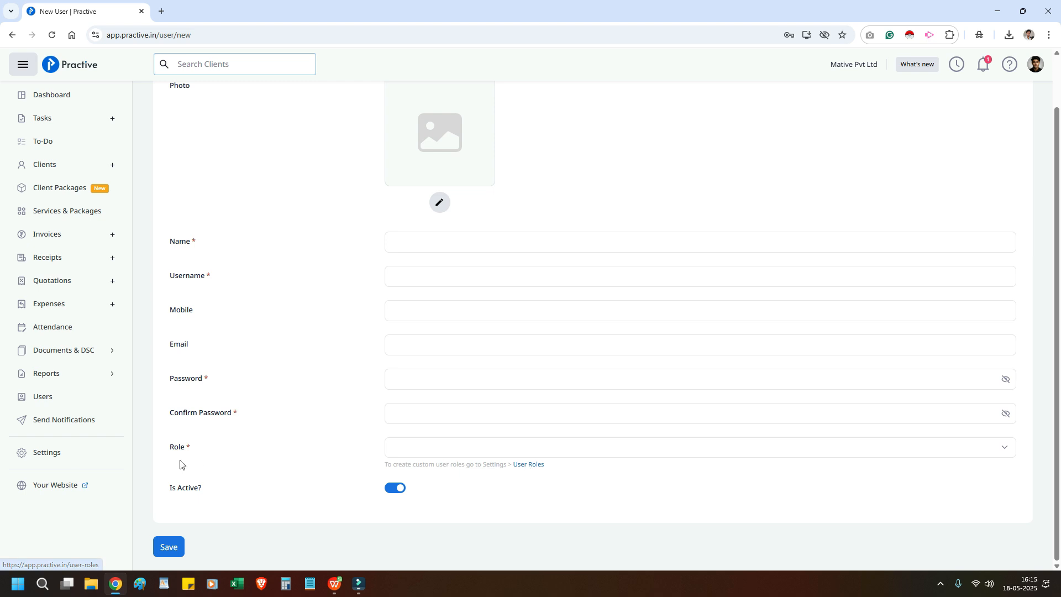
pyautogui.click(60, 454)
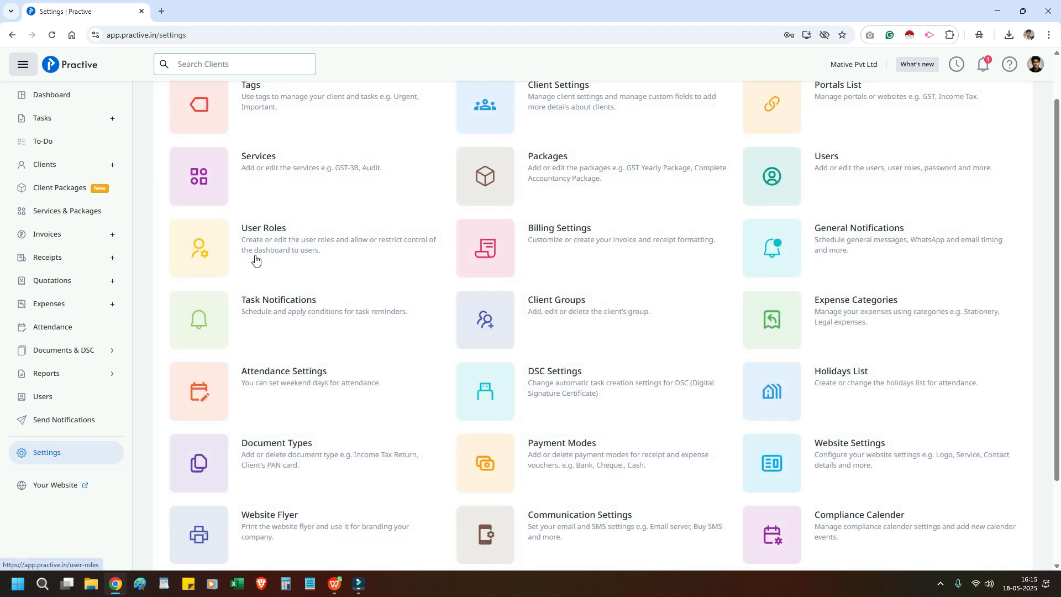
# Step: Scroll through the Employee role's permissions under User Roles, then go back to Users
pyautogui.click(243, 242)
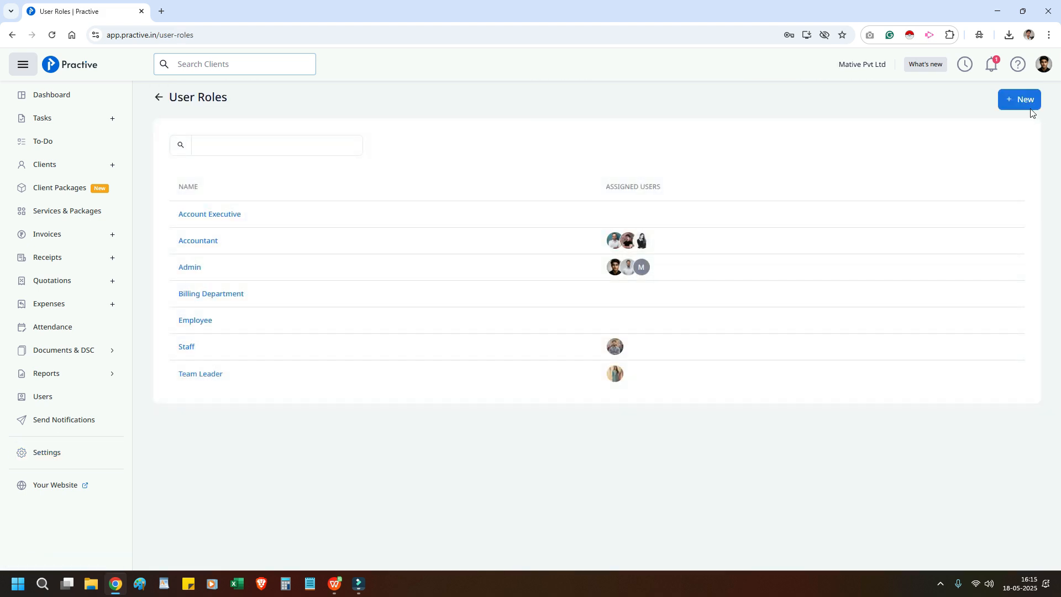
pyautogui.click(203, 321)
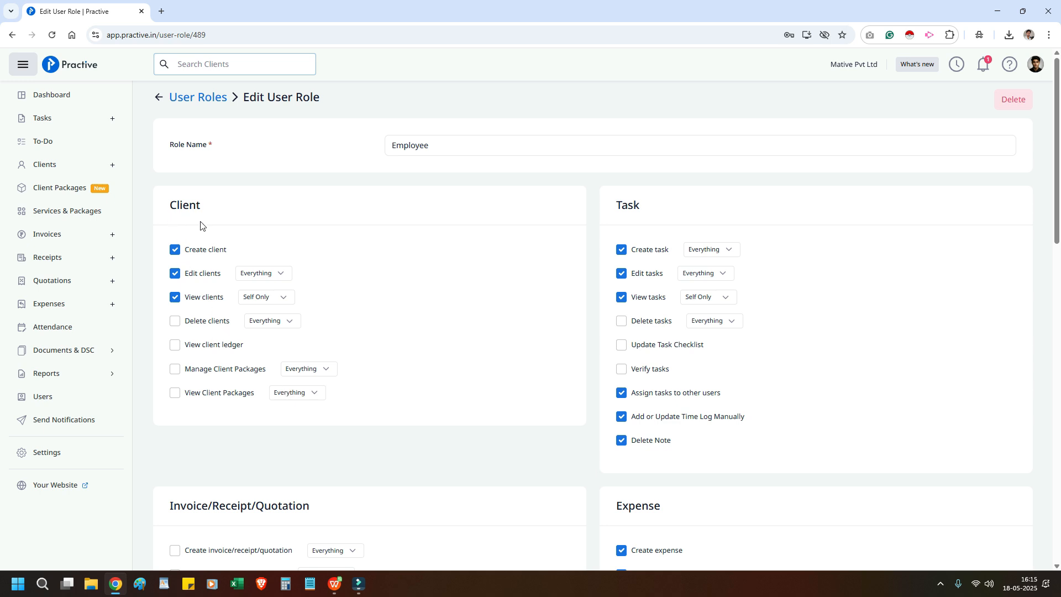
pyautogui.scroll(-4, 630, 364)
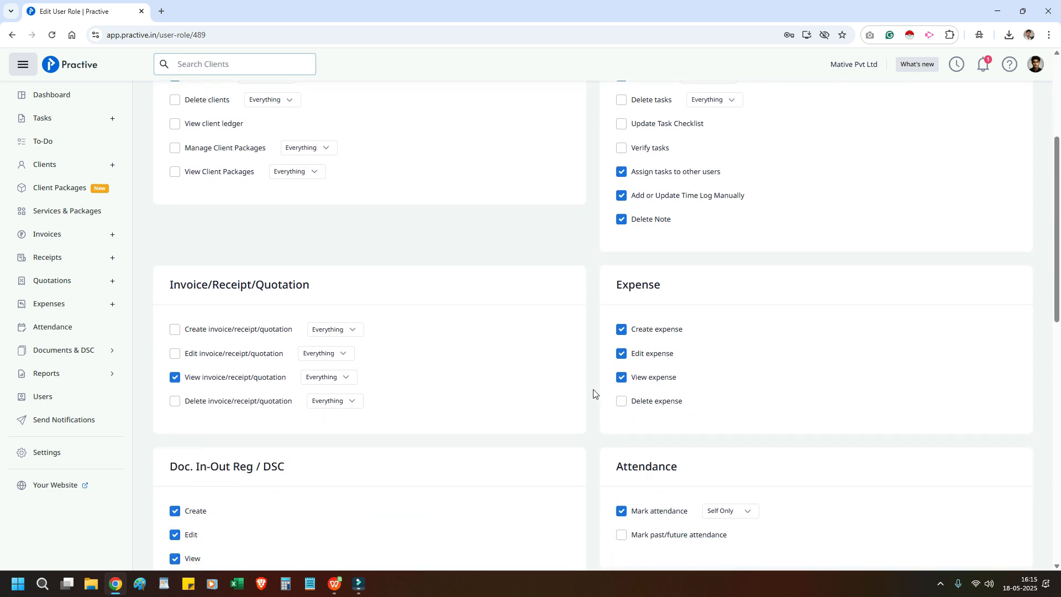
pyautogui.scroll(-4, 592, 389)
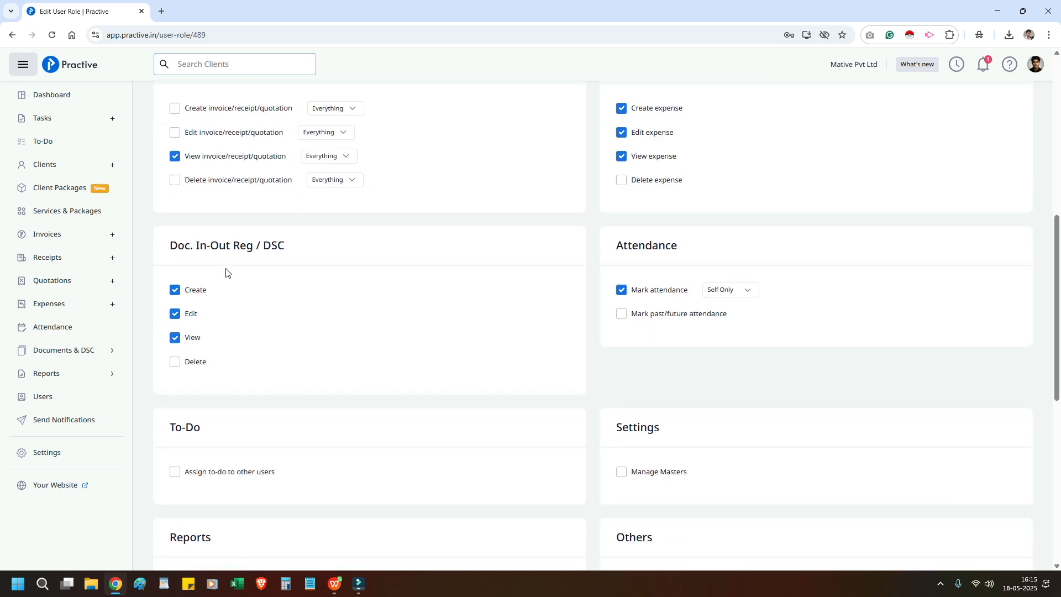
pyautogui.scroll(-3, 648, 361)
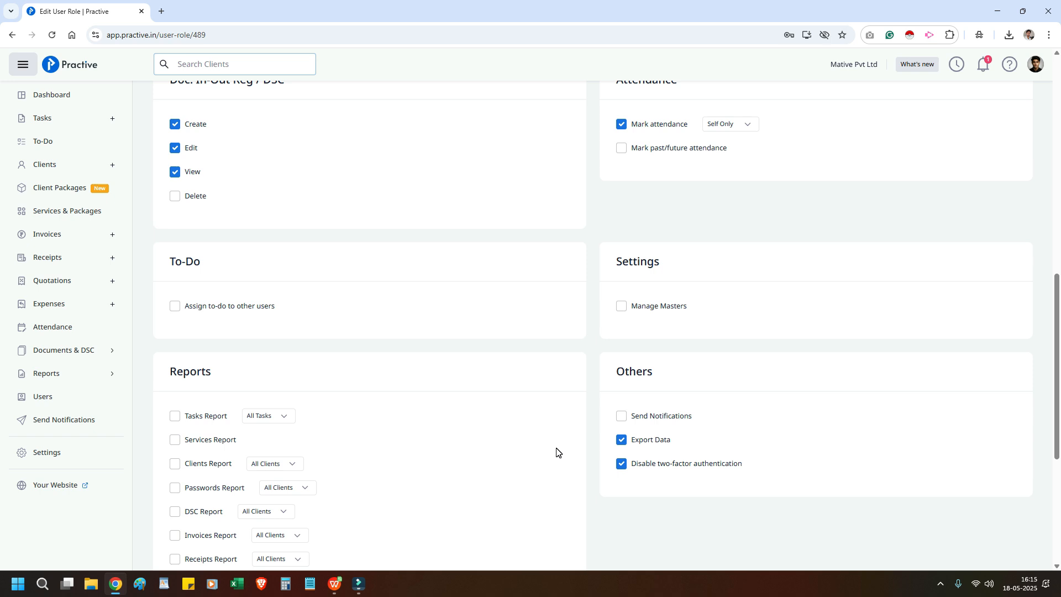
pyautogui.click(44, 398)
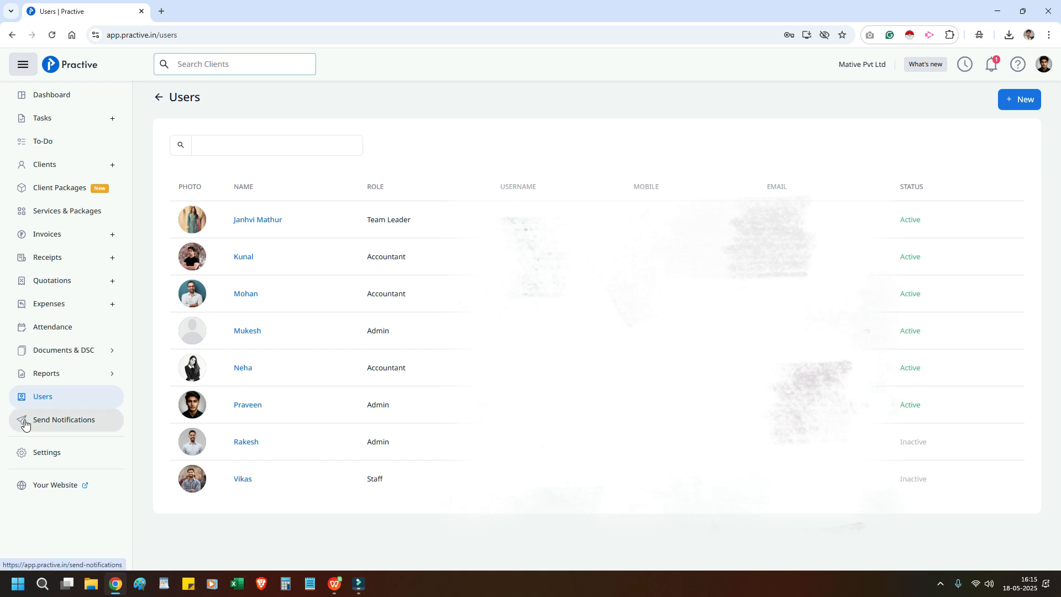
# Step: Open Services & Packages, cancel the services import, and scroll down the Services list
pyautogui.click(70, 212)
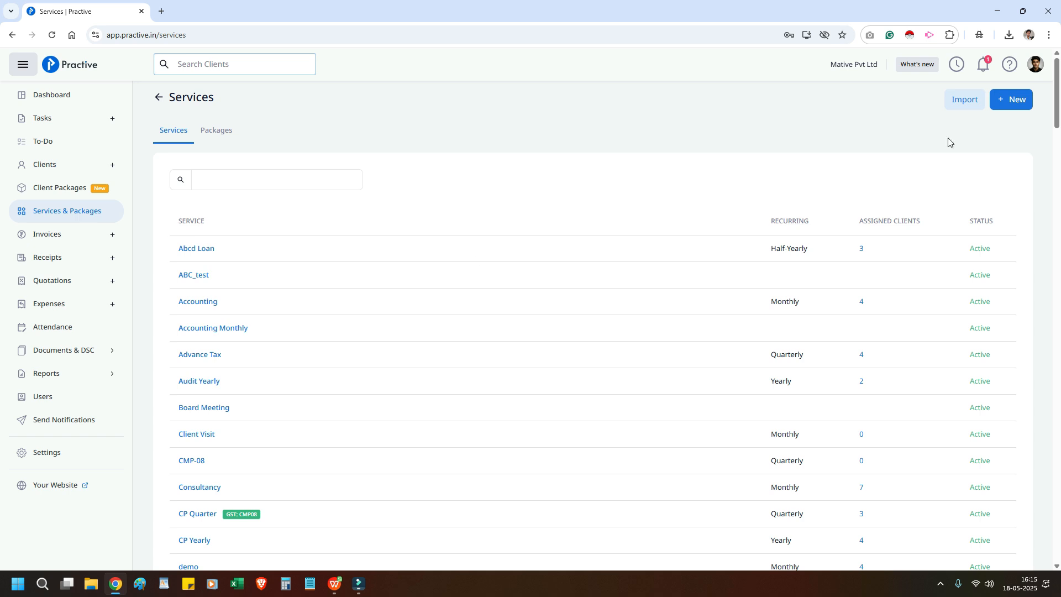
pyautogui.click(968, 100)
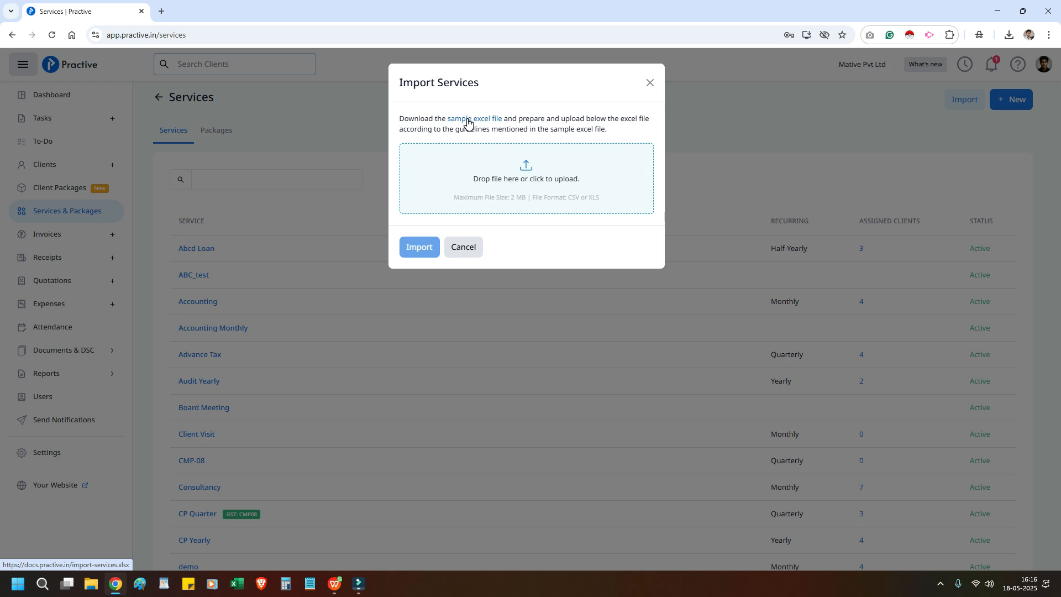
pyautogui.click(467, 246)
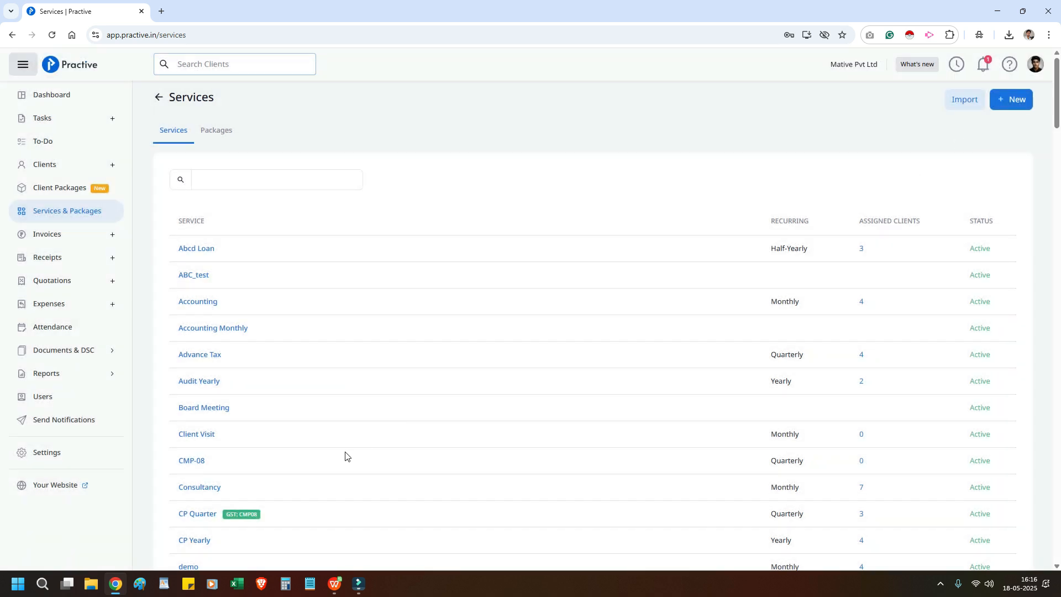
pyautogui.scroll(-7, 337, 453)
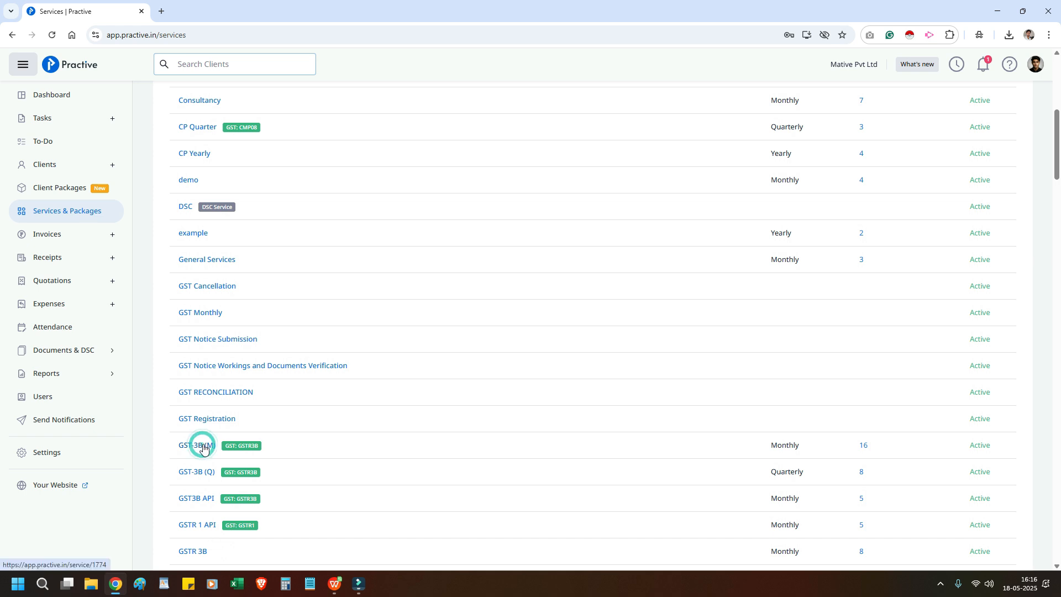
# Step: Open the GST-3B (M) service settings and check its task creation frequency, keeping Monthly
pyautogui.click(202, 445)
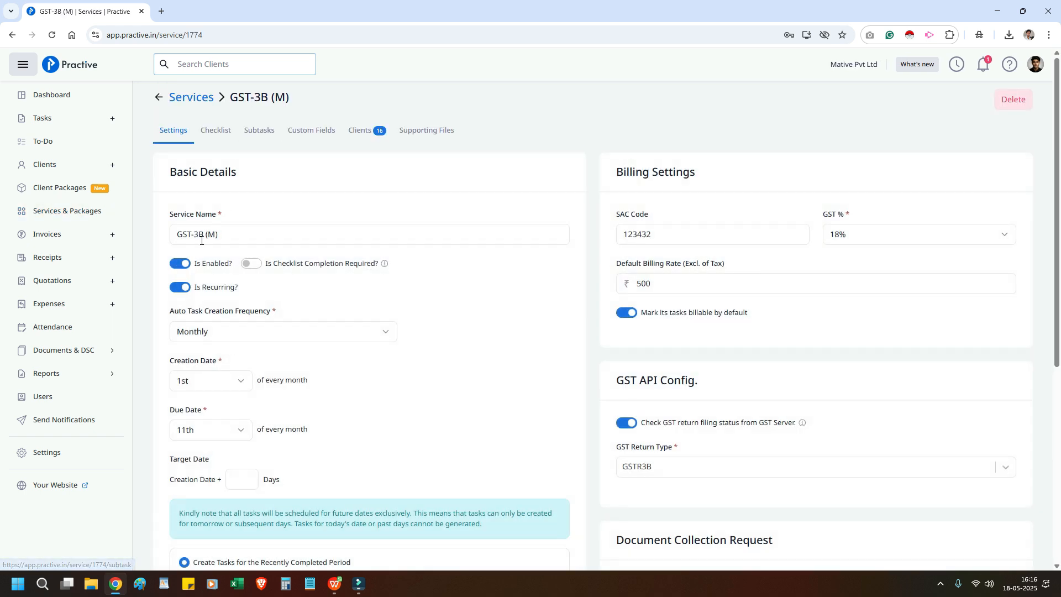
pyautogui.moveTo(206, 288); pyautogui.dragTo(237, 290)
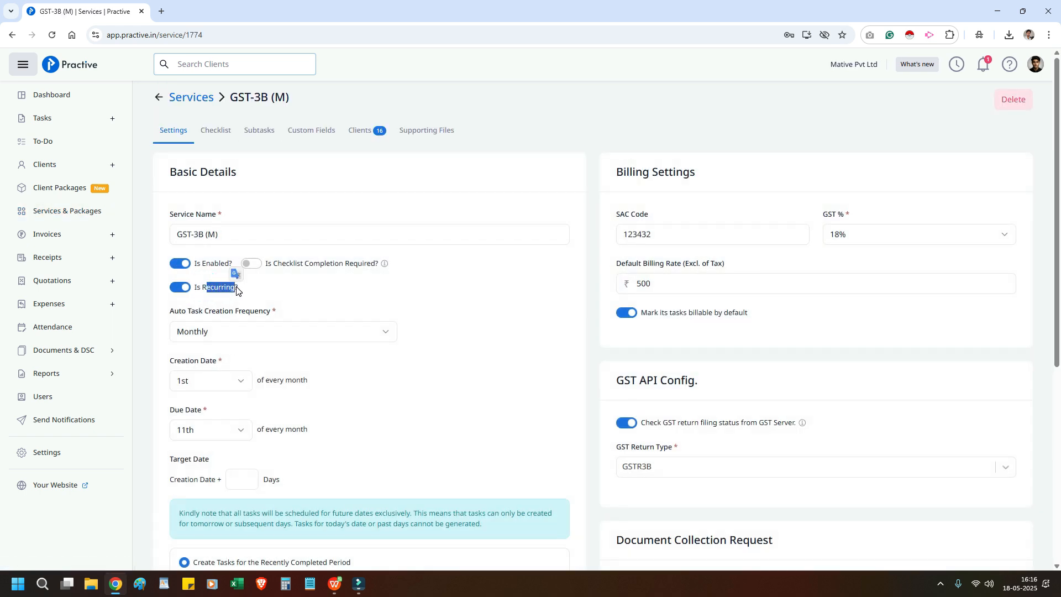
pyautogui.click(232, 331)
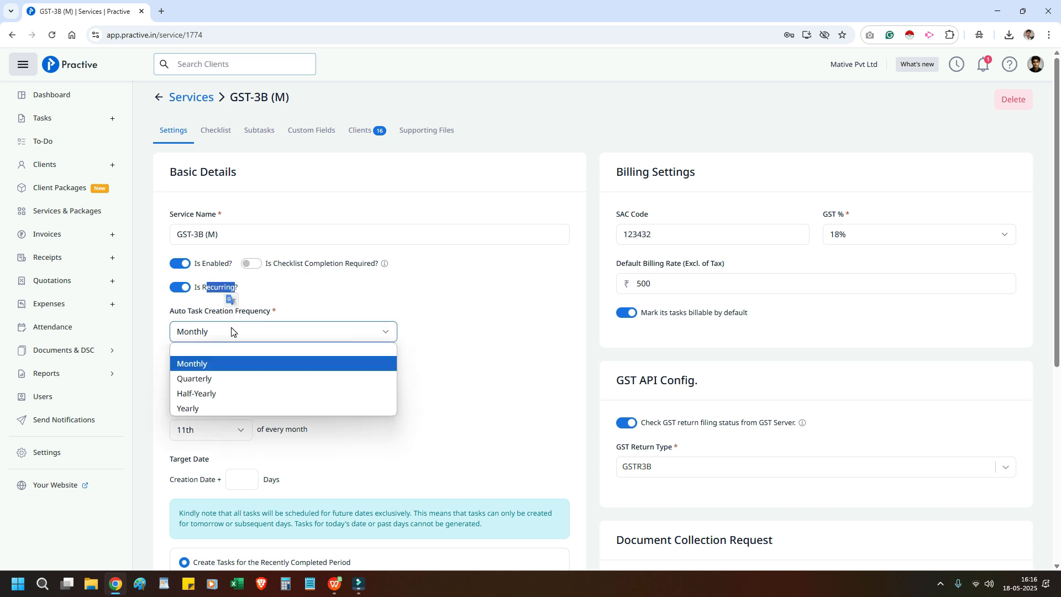
pyautogui.click(412, 375)
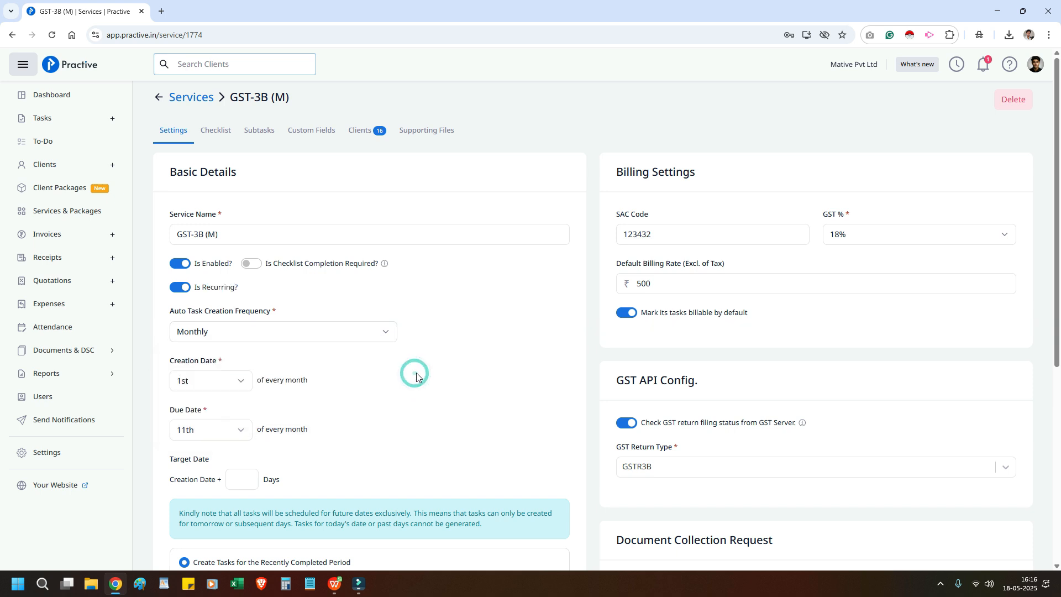
pyautogui.moveTo(179, 360); pyautogui.dragTo(212, 362)
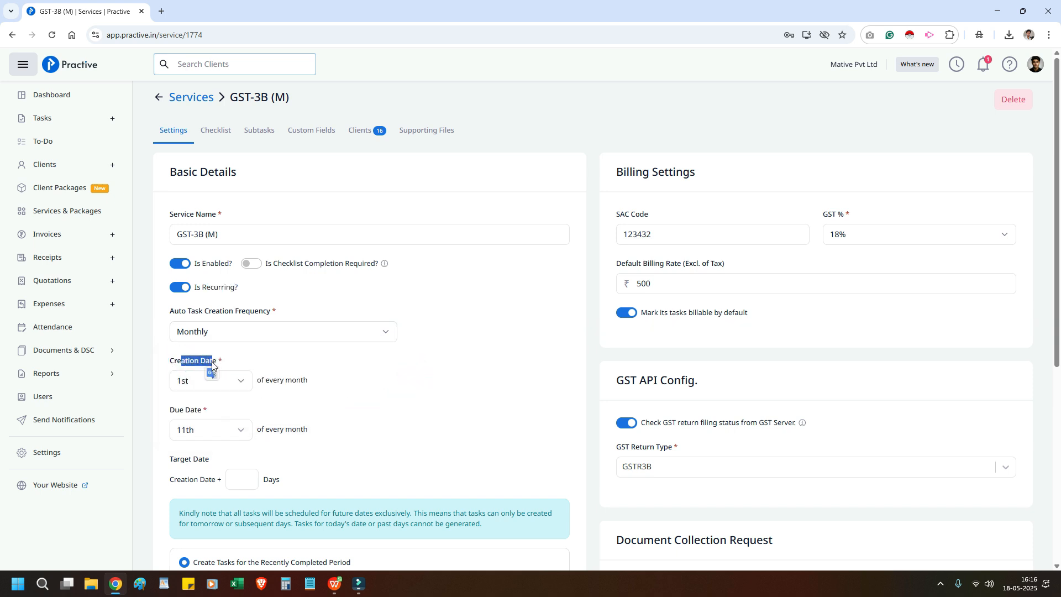
pyautogui.scroll(-4, 246, 422)
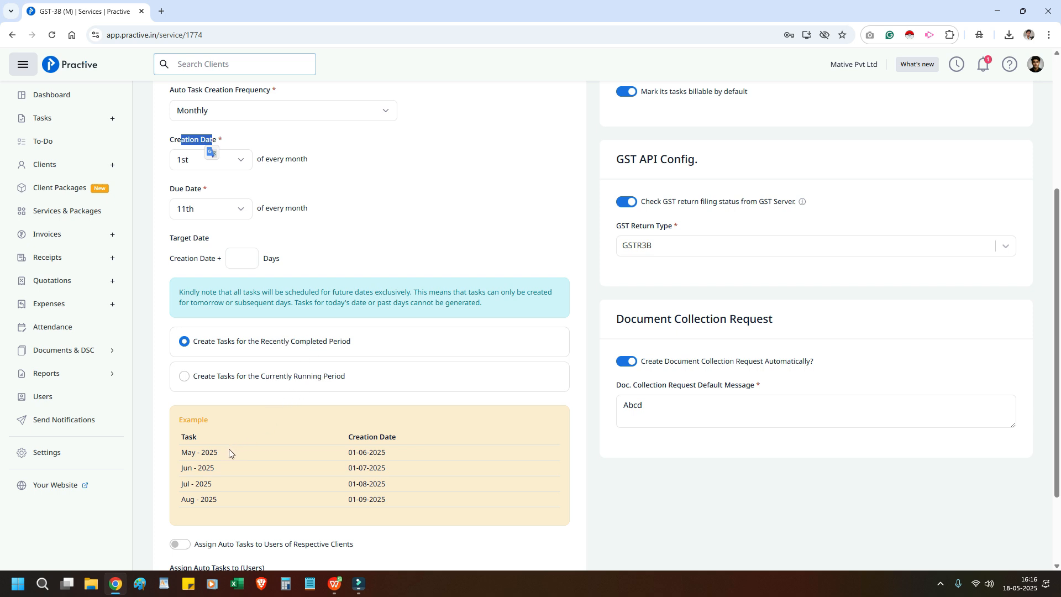
# Step: Switch task creation to the currently running period and back to recently completed, then check the auto task assignee
pyautogui.click(185, 378)
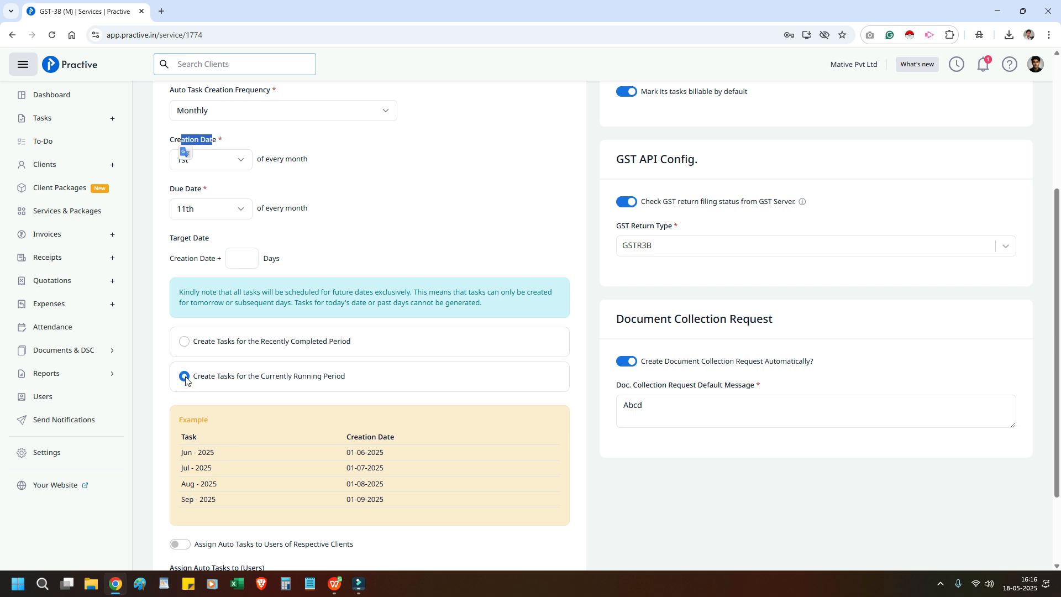
pyautogui.click(185, 343)
pyautogui.scroll(-2, 239, 421)
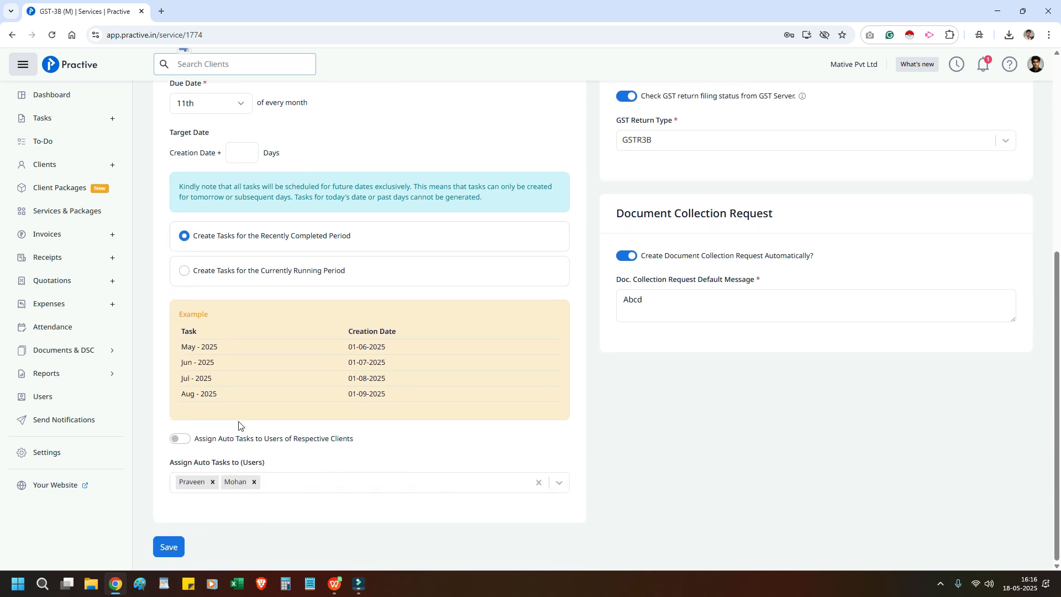
pyautogui.moveTo(183, 463); pyautogui.dragTo(247, 466)
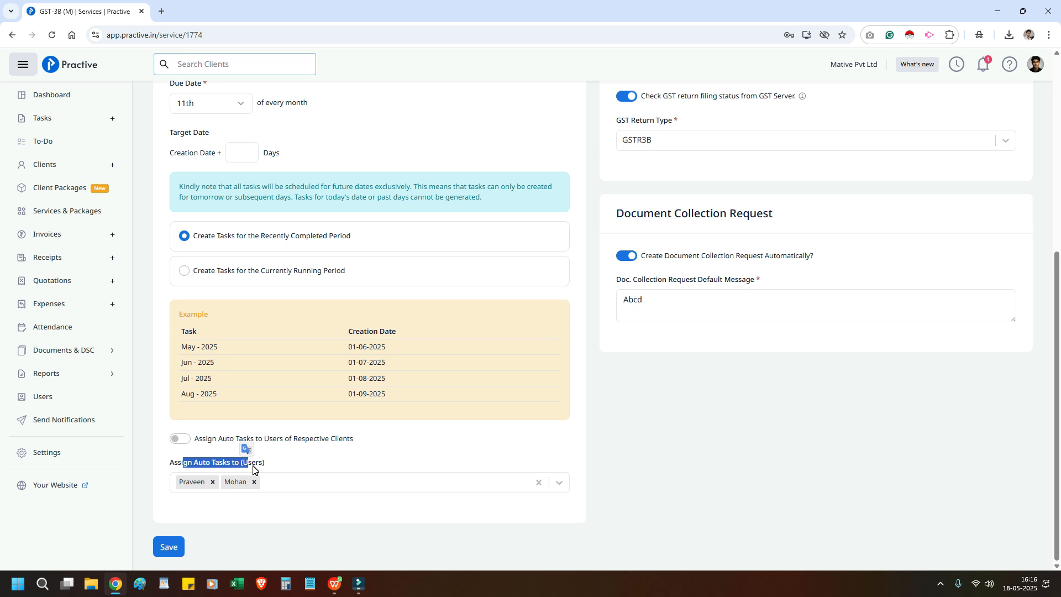
# Step: Review the GST-3B (M) heading, GST API configuration and GST return type settings
pyautogui.scroll(5, 555, 453)
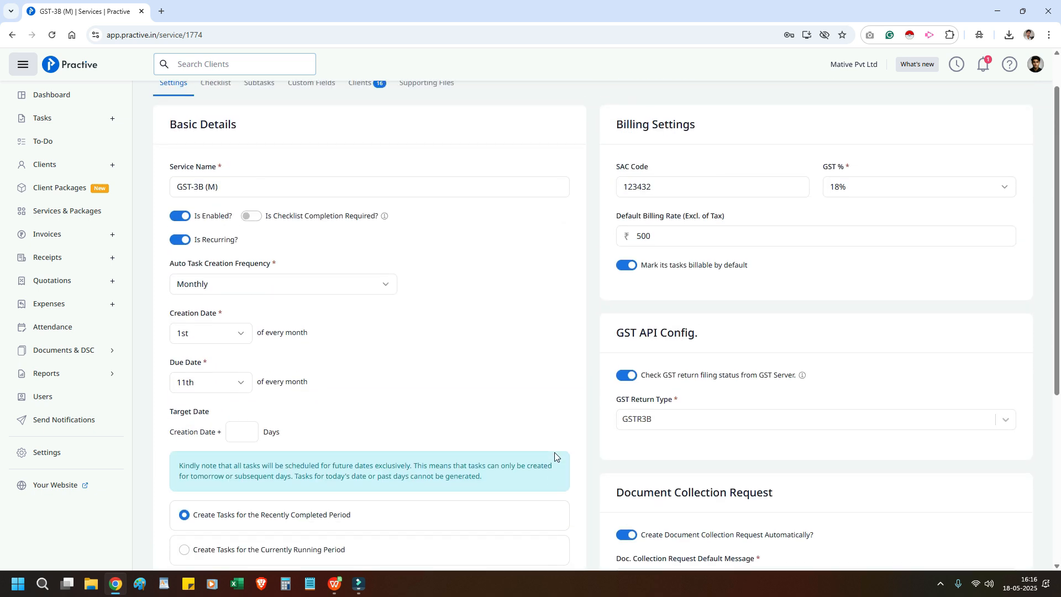
pyautogui.scroll(1, 555, 452)
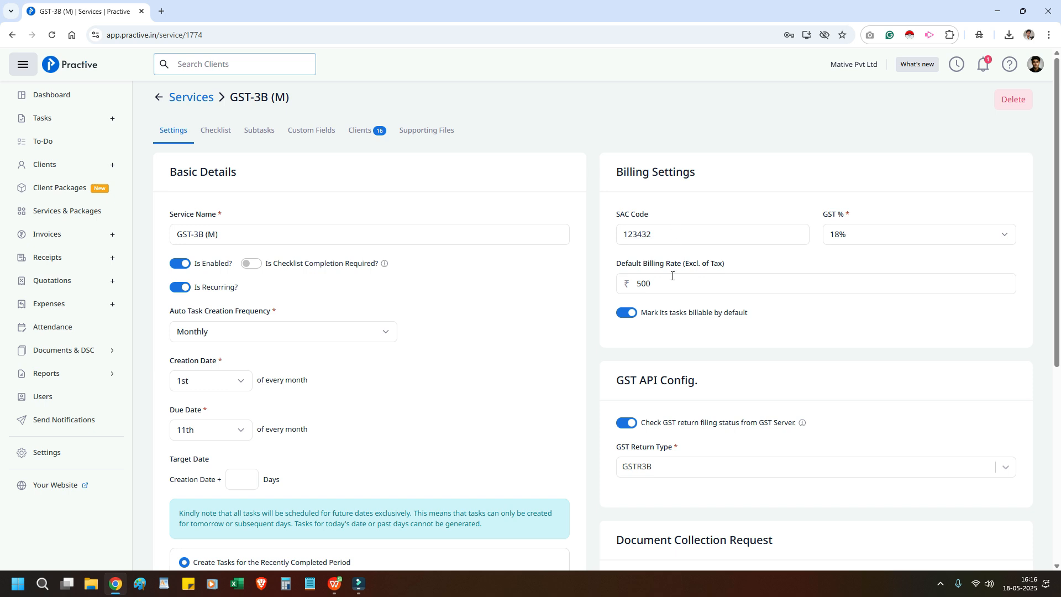
pyautogui.scroll(-2, 679, 351)
pyautogui.scroll(2, 631, 294)
pyautogui.moveTo(230, 98); pyautogui.dragTo(263, 101)
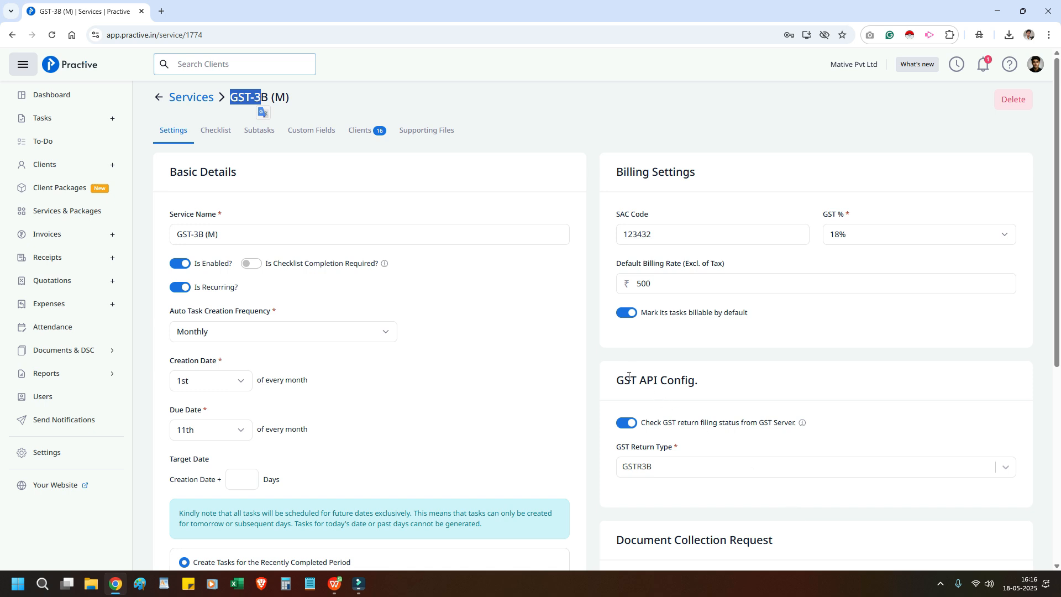
pyautogui.moveTo(624, 380); pyautogui.dragTo(688, 381)
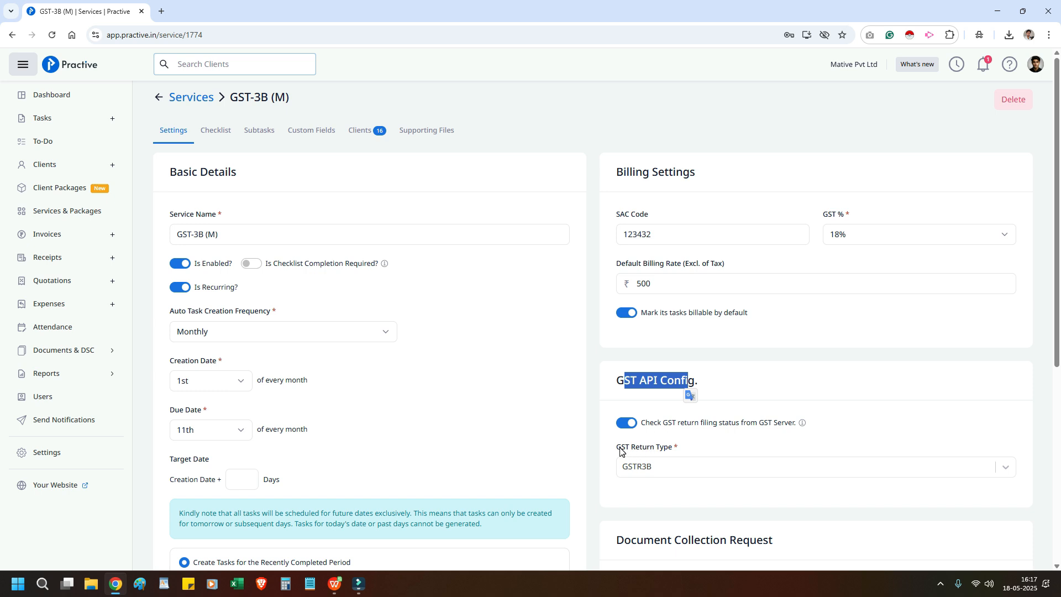
pyautogui.moveTo(620, 447); pyautogui.dragTo(666, 450)
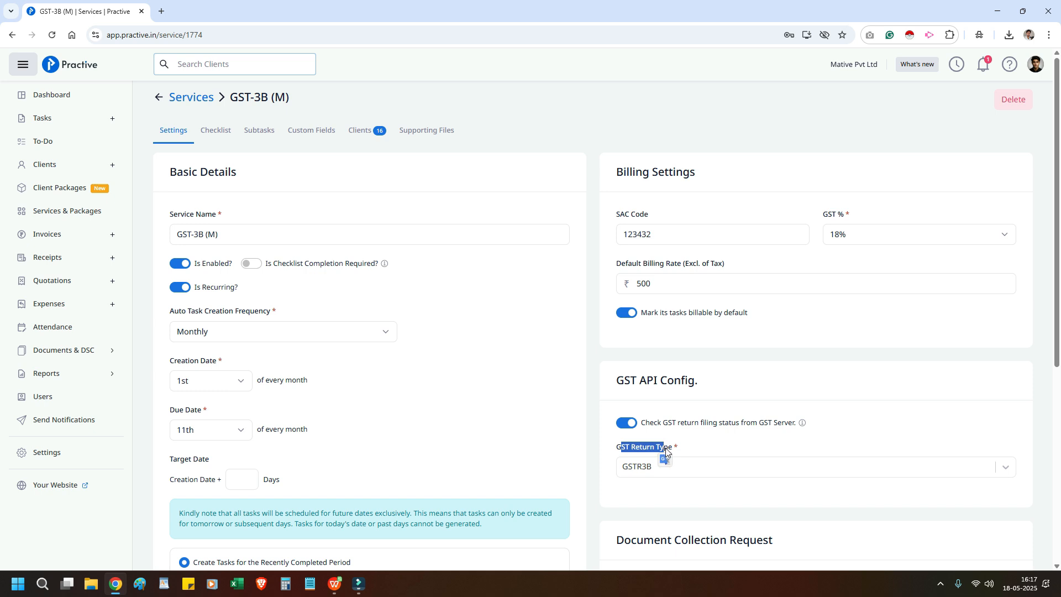
# Step: Review the document collection request section, then show the service's Checklist steps
pyautogui.scroll(-4, 665, 450)
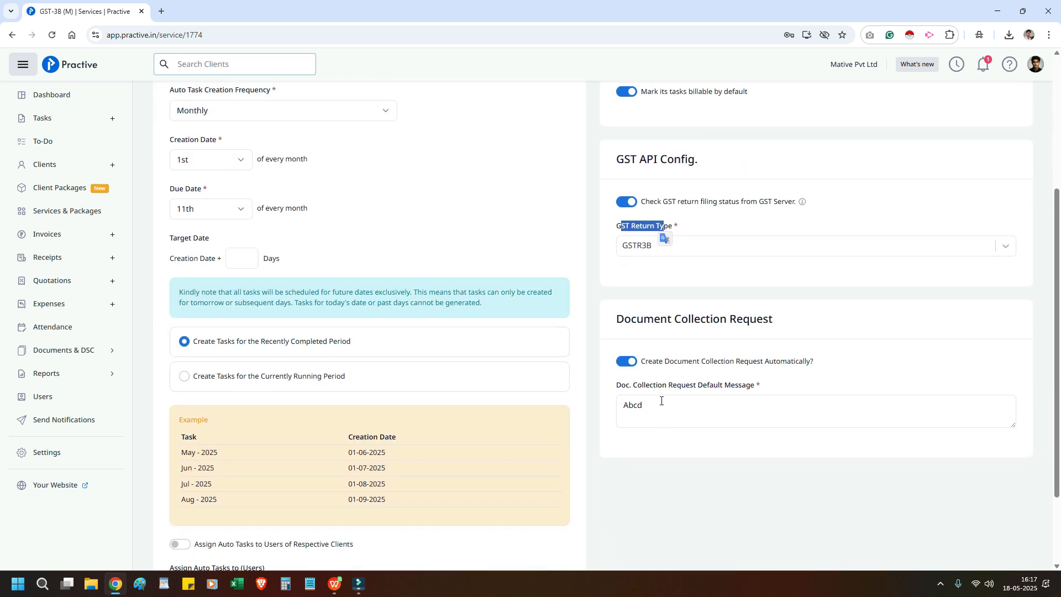
pyautogui.moveTo(636, 320); pyautogui.dragTo(748, 324)
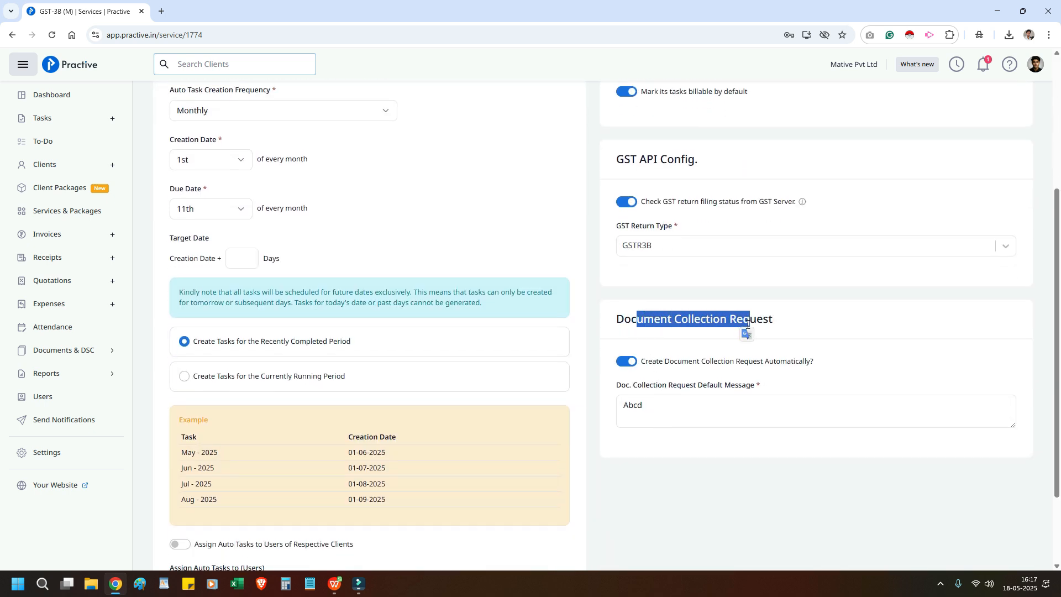
pyautogui.click(732, 348)
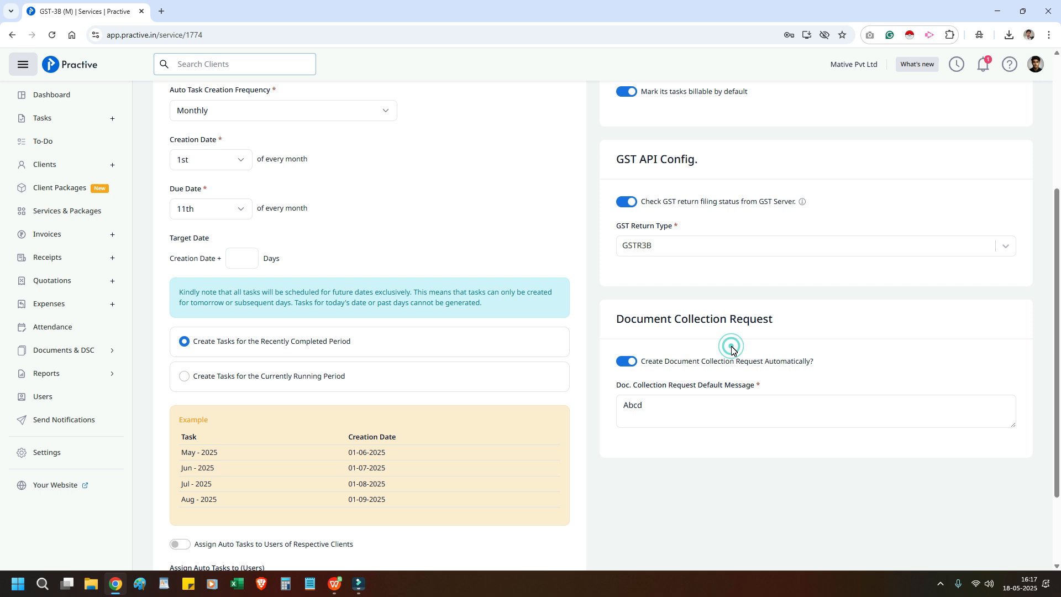
pyautogui.scroll(4, 452, 379)
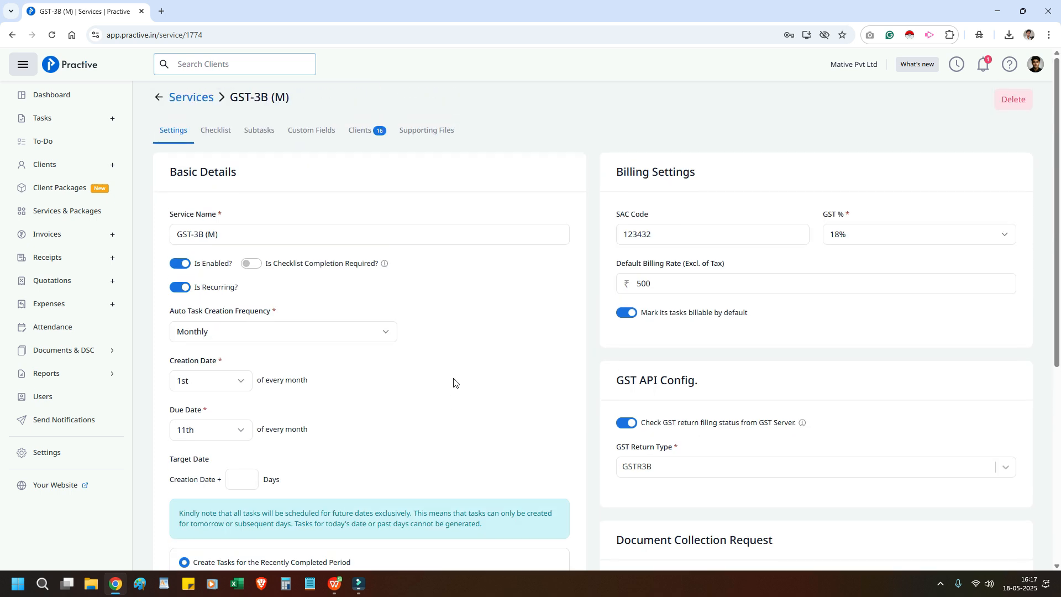
pyautogui.click(219, 130)
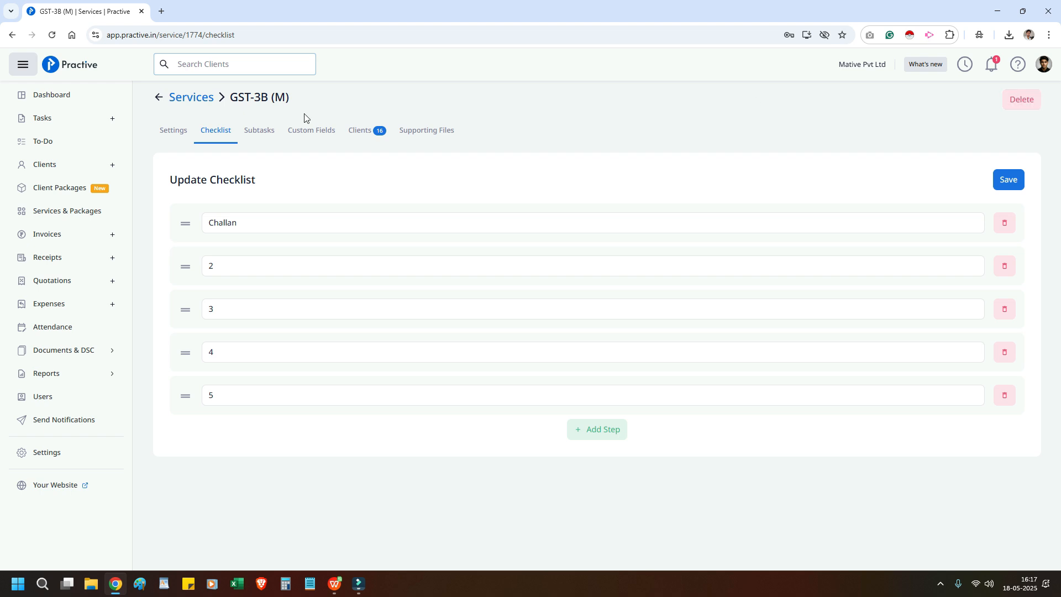
# Step: Add three blank subtasks with Enable Workflow switched on, then view the Custom Fields tab
pyautogui.click(255, 134)
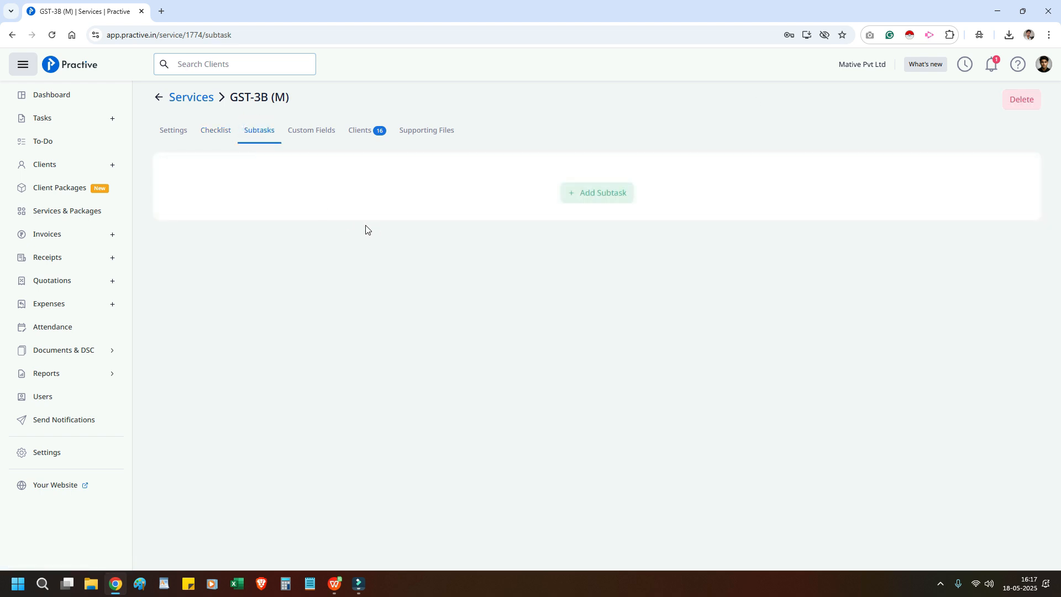
pyautogui.click(571, 197)
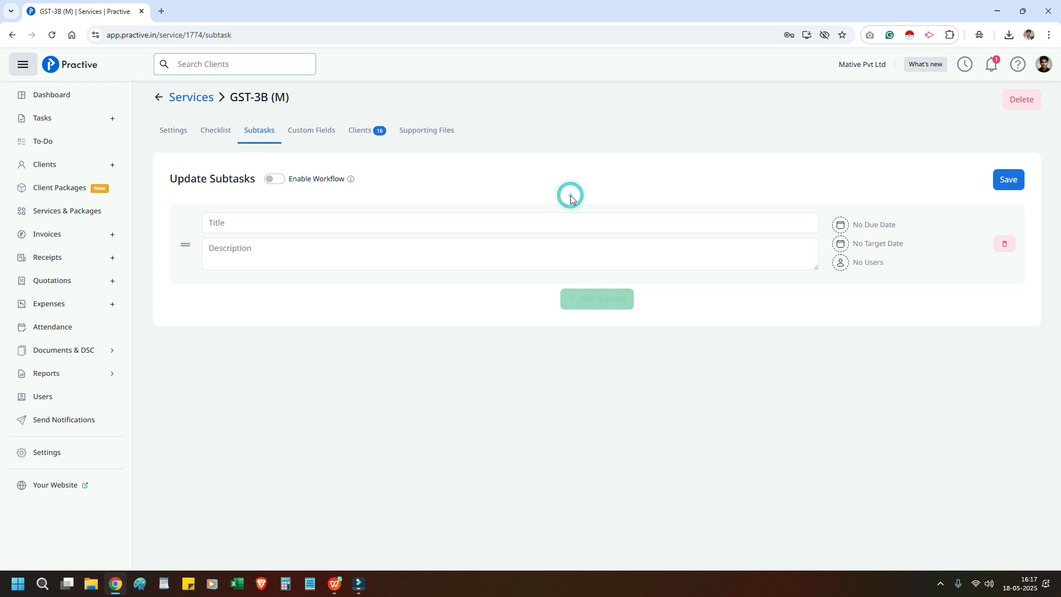
pyautogui.click(581, 298)
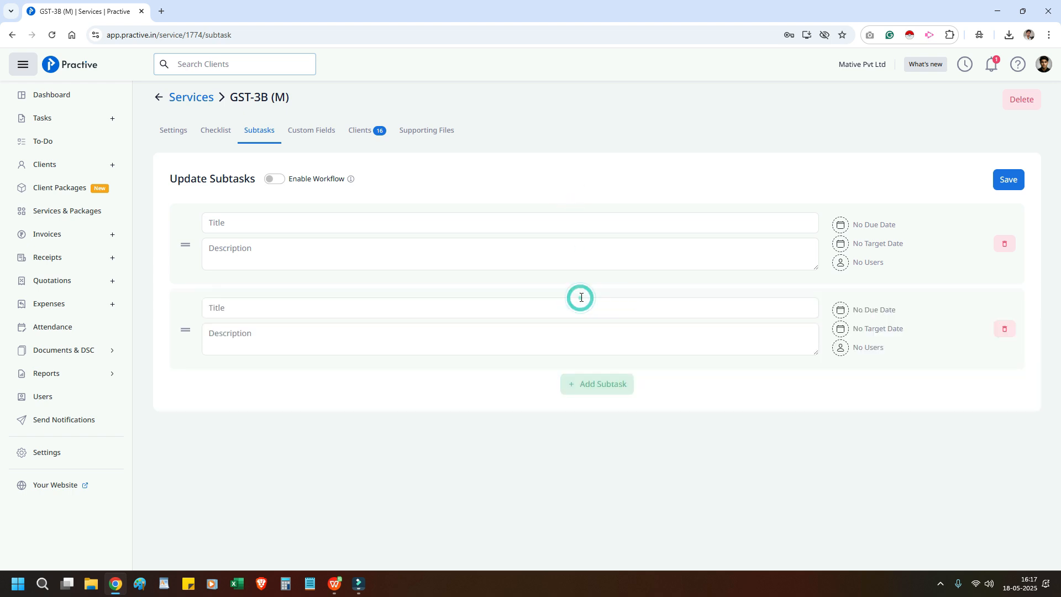
pyautogui.click(580, 382)
pyautogui.click(278, 180)
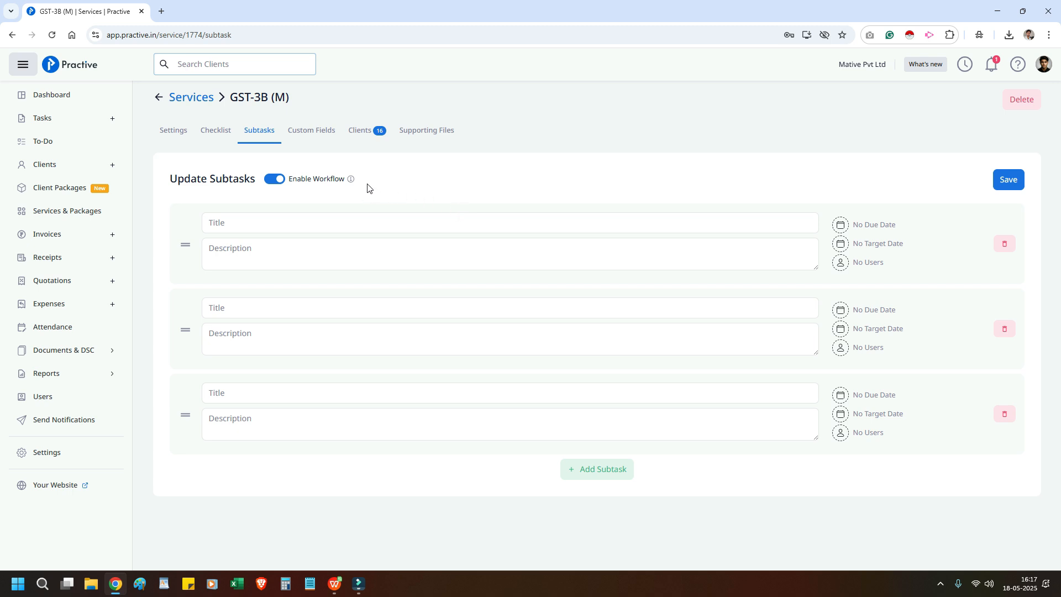
pyautogui.moveTo(350, 179)
pyautogui.click(310, 131)
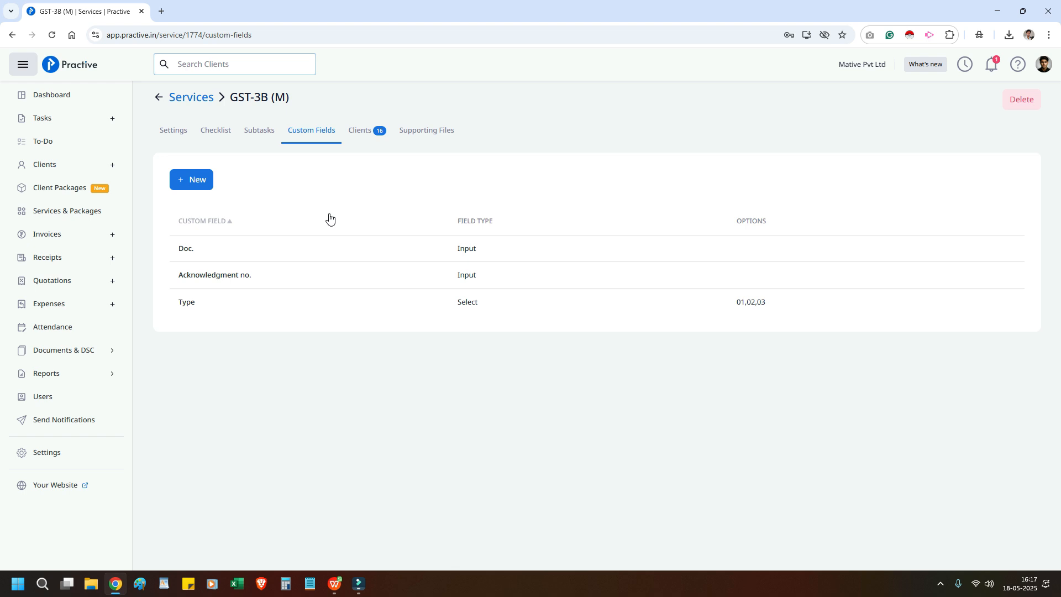
# Step: Check the assigned clients' custom price column, then open the Supporting Files tab
pyautogui.click(362, 136)
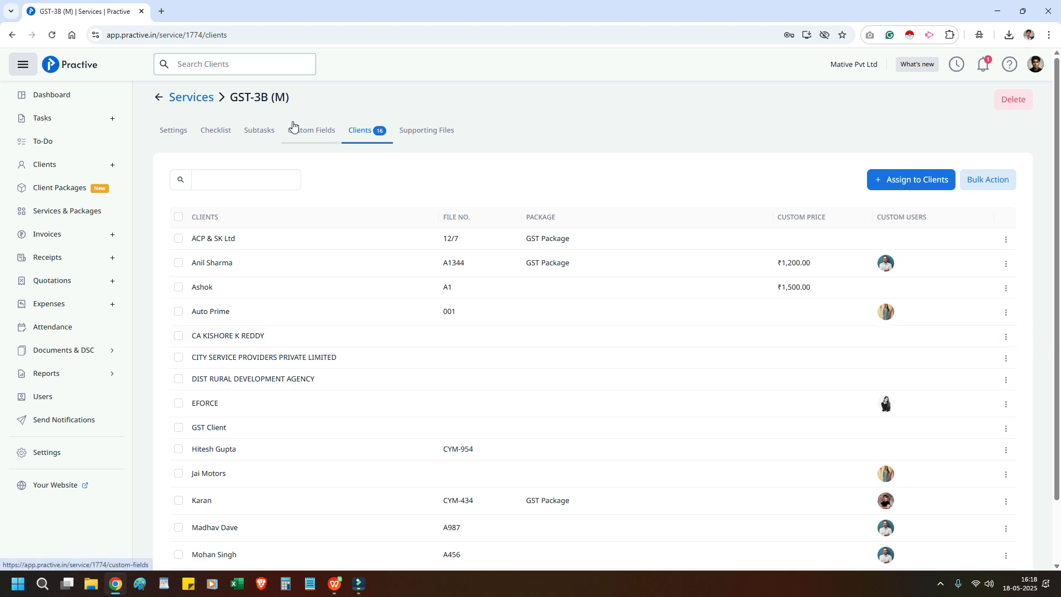
pyautogui.scroll(-2, 257, 248)
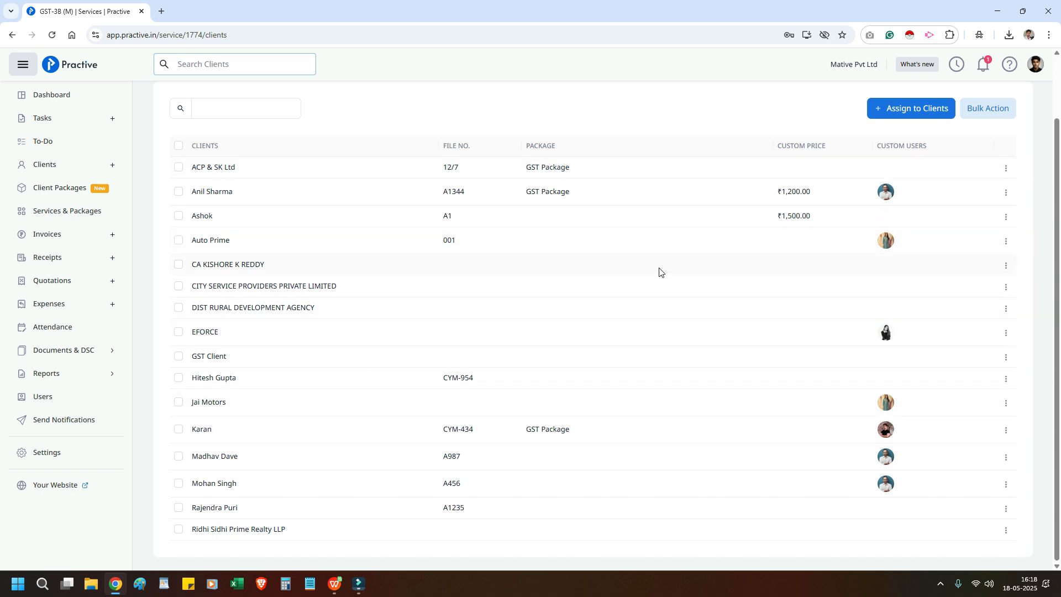
pyautogui.scroll(2, 796, 182)
pyautogui.moveTo(780, 219); pyautogui.dragTo(810, 219)
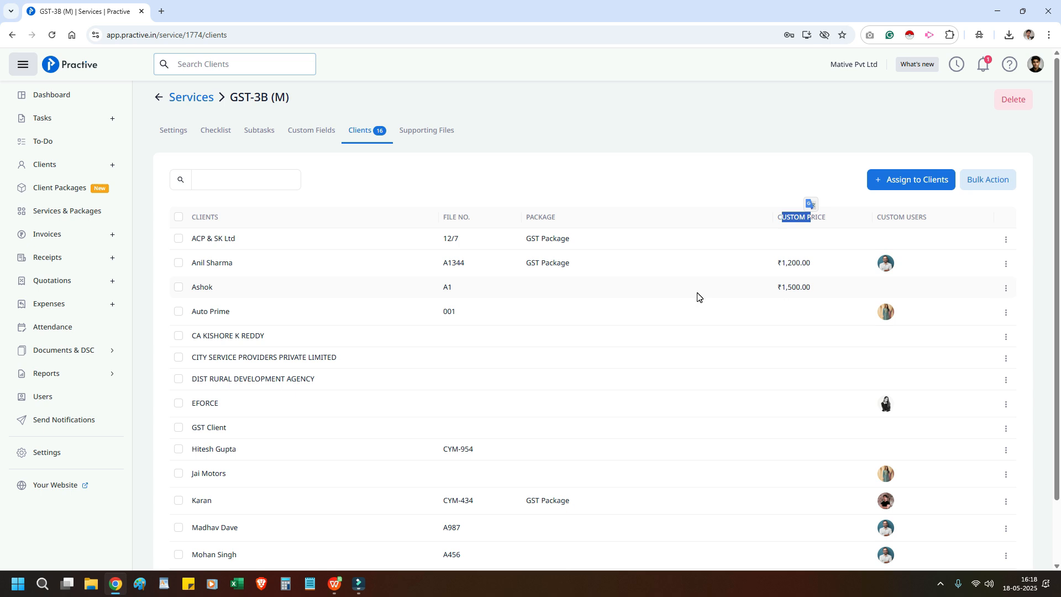
pyautogui.click(434, 136)
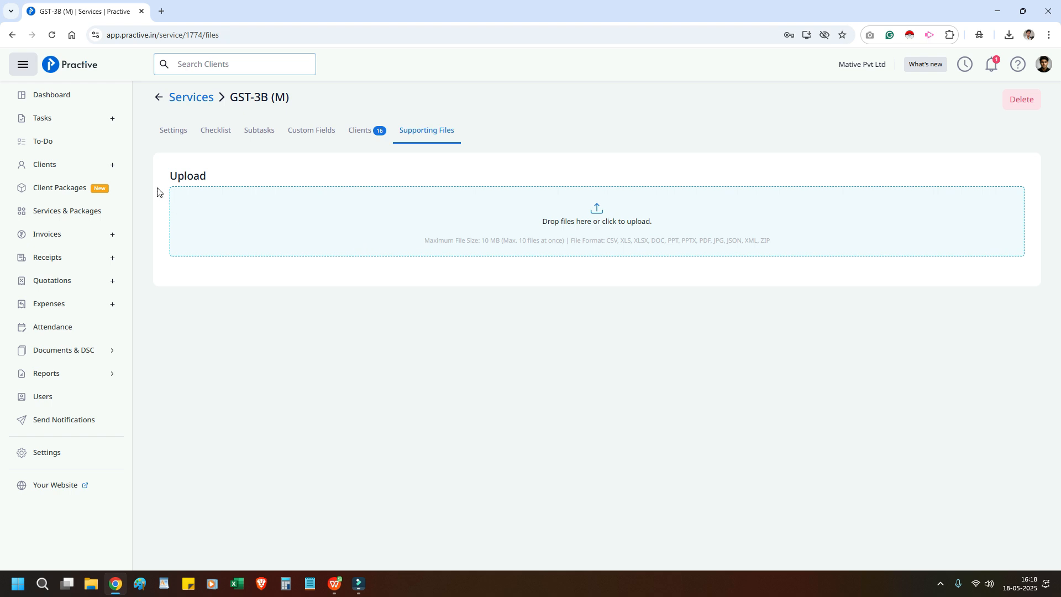
# Step: Open GST Package from the Packages list, leave its frequency unchanged, and view its Clients tab
pyautogui.click(193, 98)
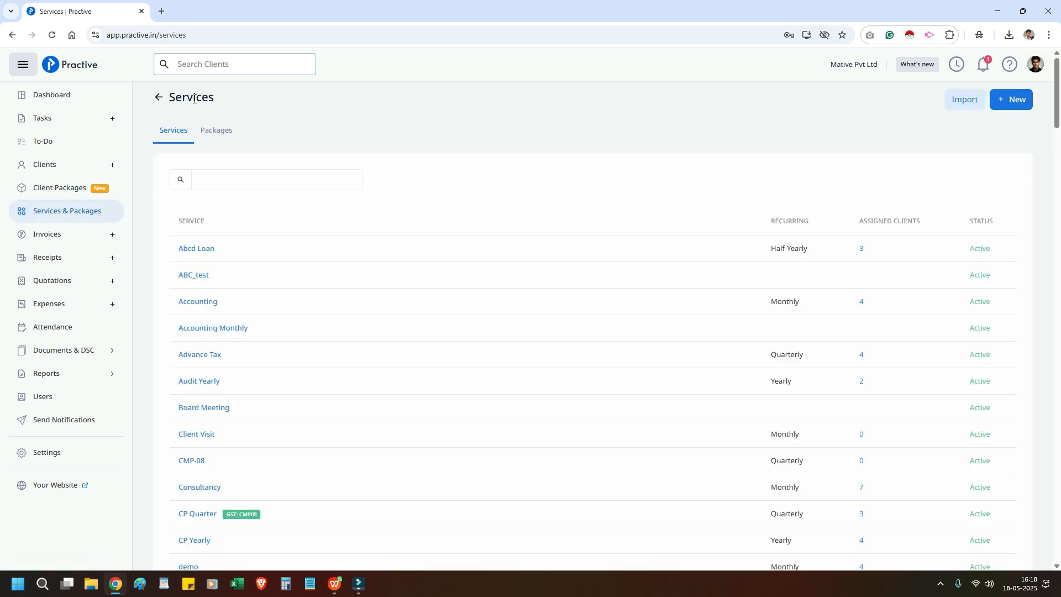
pyautogui.click(224, 137)
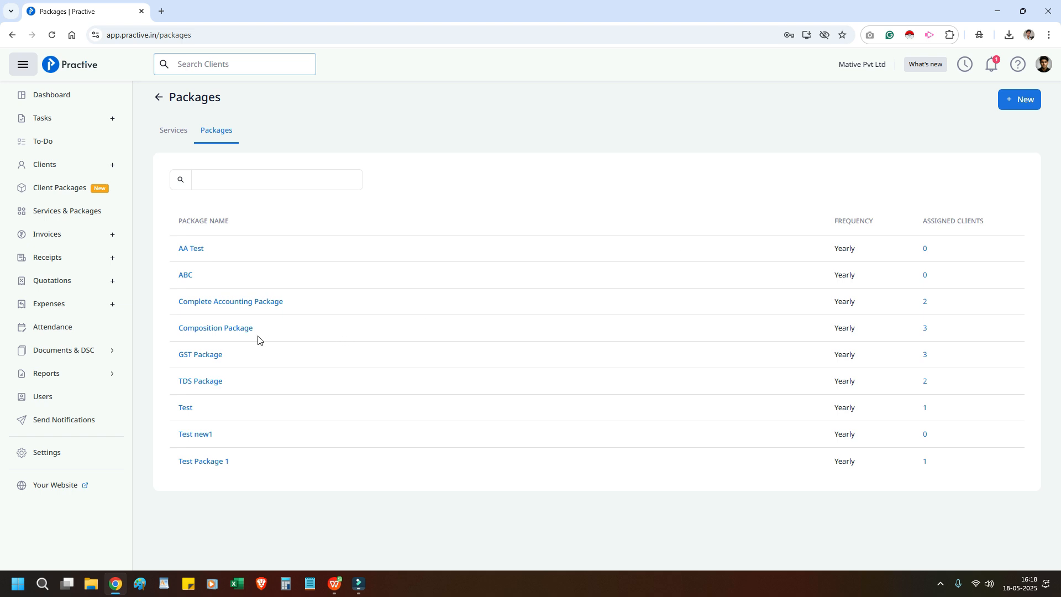
pyautogui.click(211, 355)
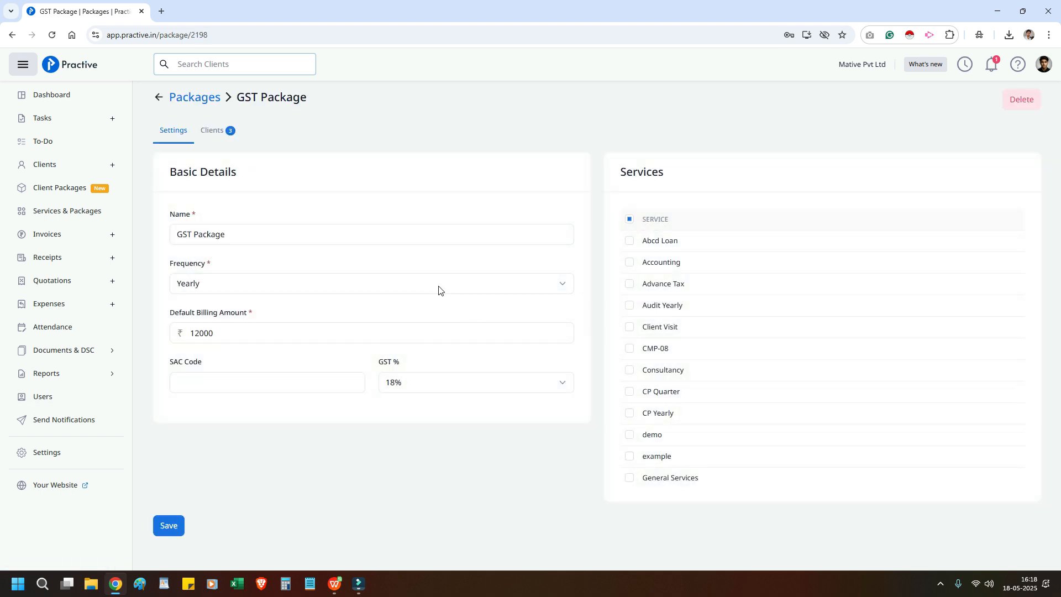
pyautogui.scroll(-4, 663, 332)
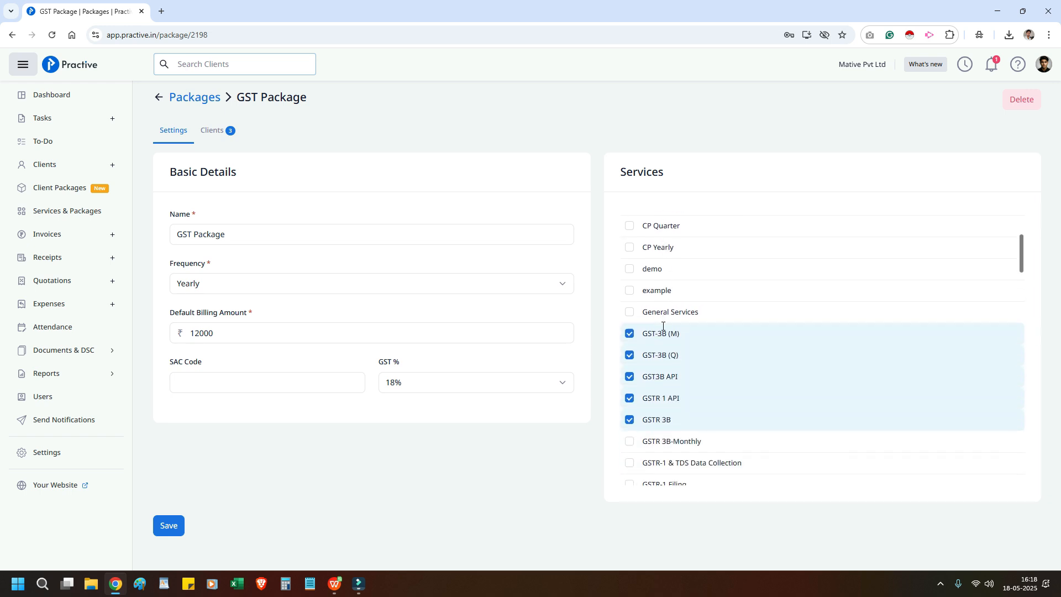
pyautogui.click(231, 287)
pyautogui.click(231, 287)
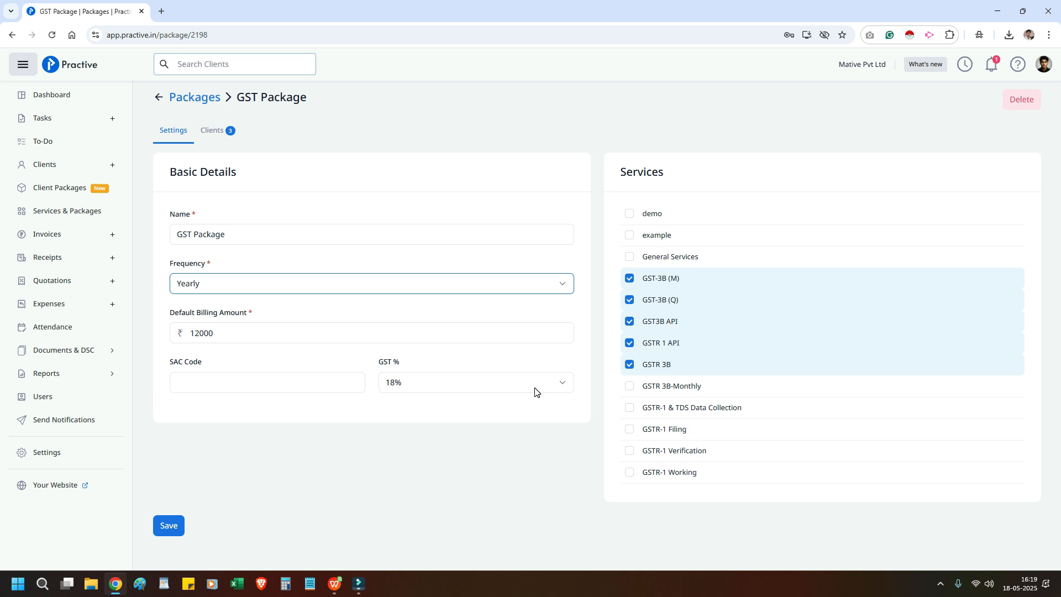
pyautogui.click(221, 131)
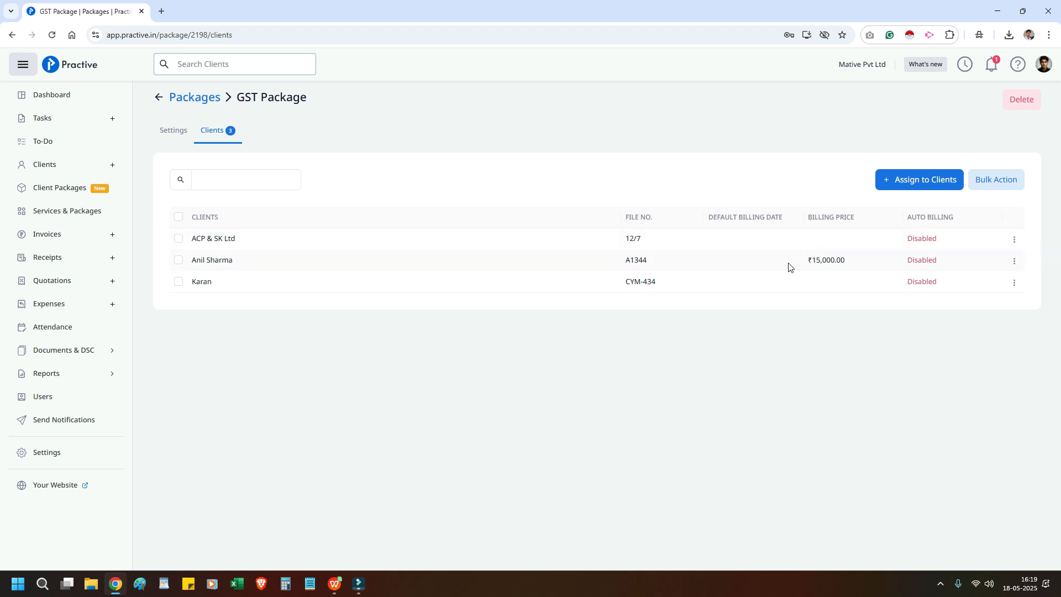
# Step: Go to the Clients list, cancel the client import window, and start a New Client form
pyautogui.click(55, 170)
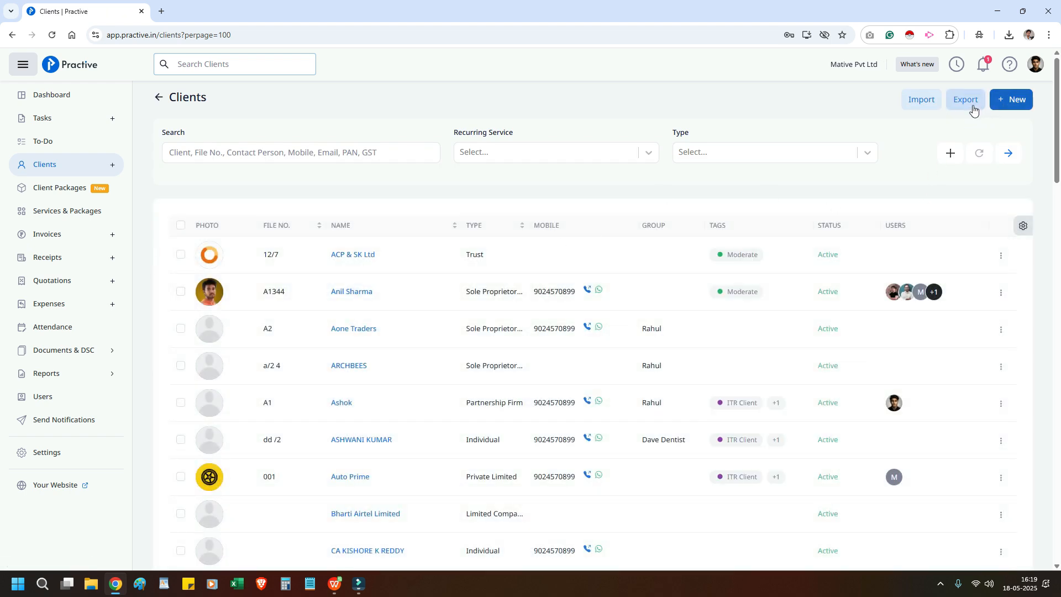
pyautogui.click(925, 104)
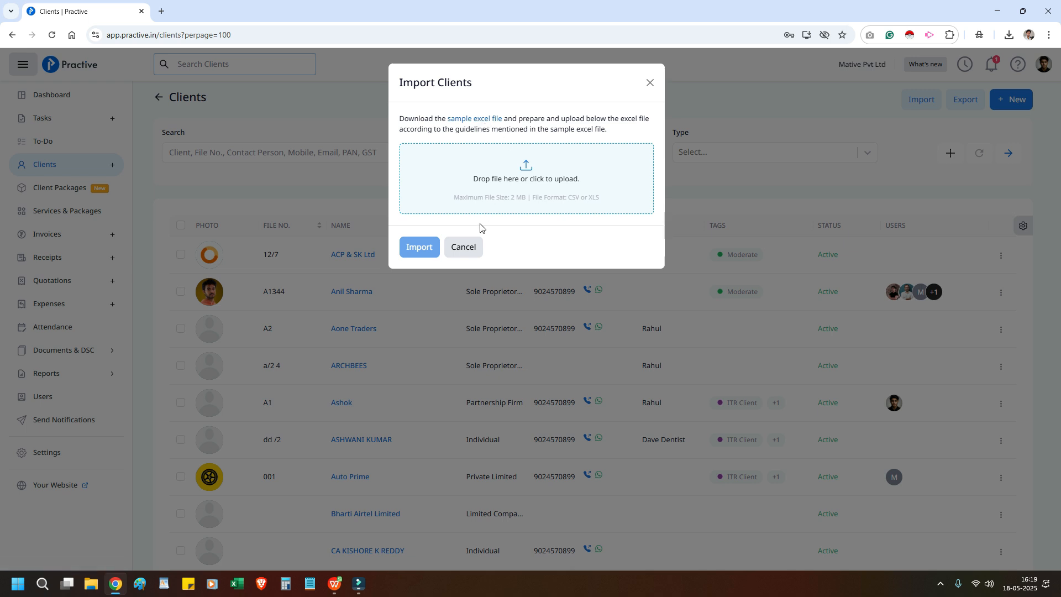
pyautogui.click(471, 246)
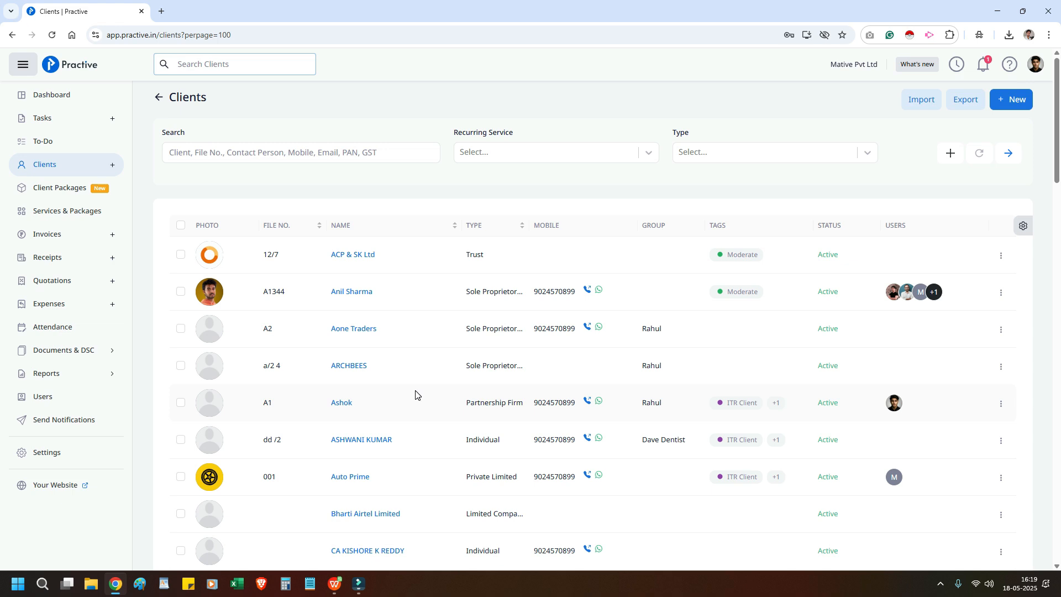
pyautogui.click(1007, 109)
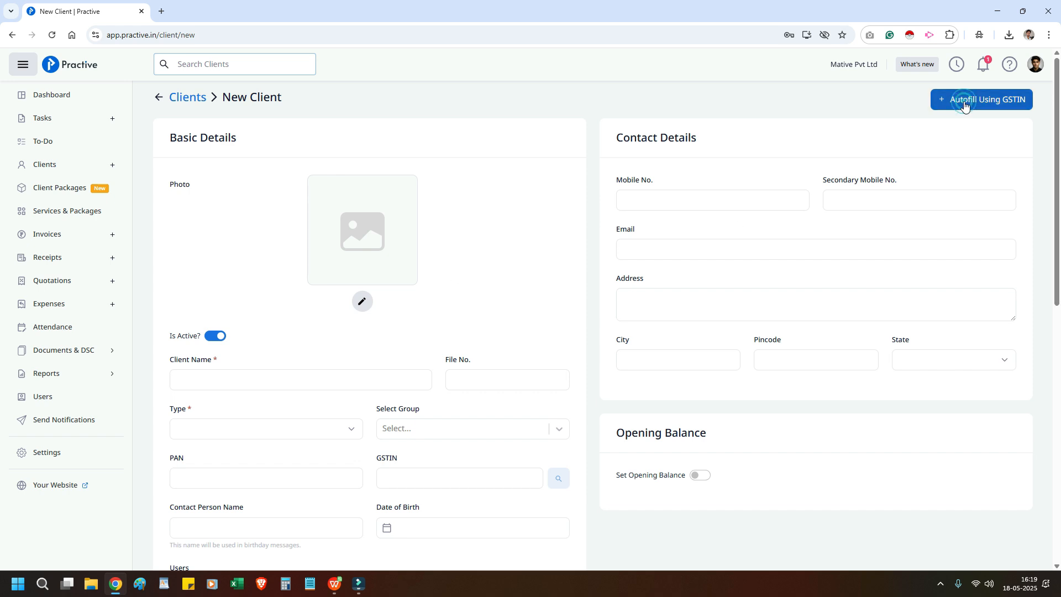
pyautogui.click(964, 105)
pyautogui.click(489, 139)
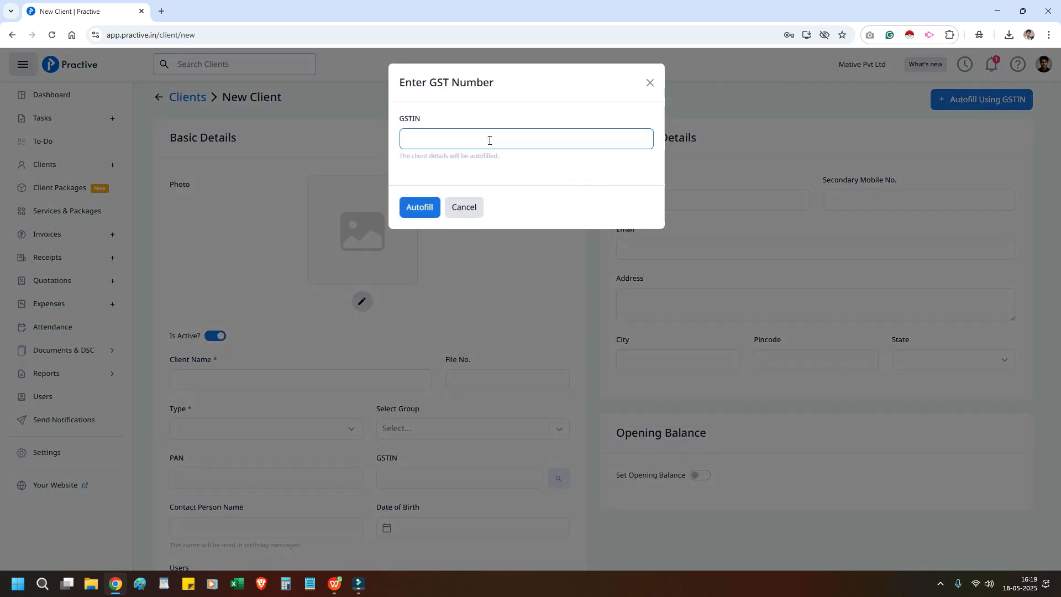
pyautogui.click(467, 207)
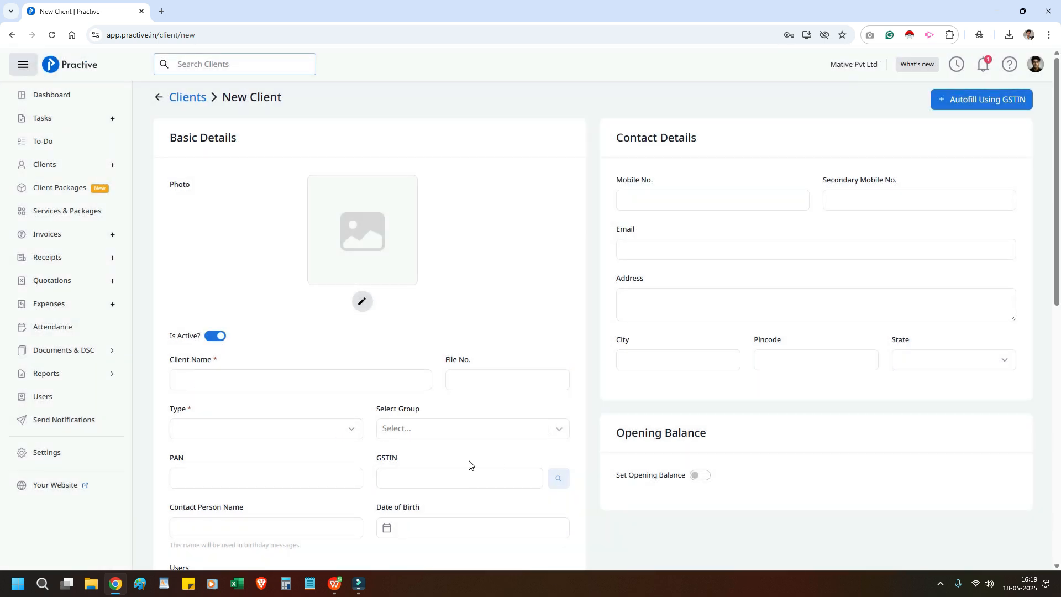
pyautogui.scroll(-3, 733, 407)
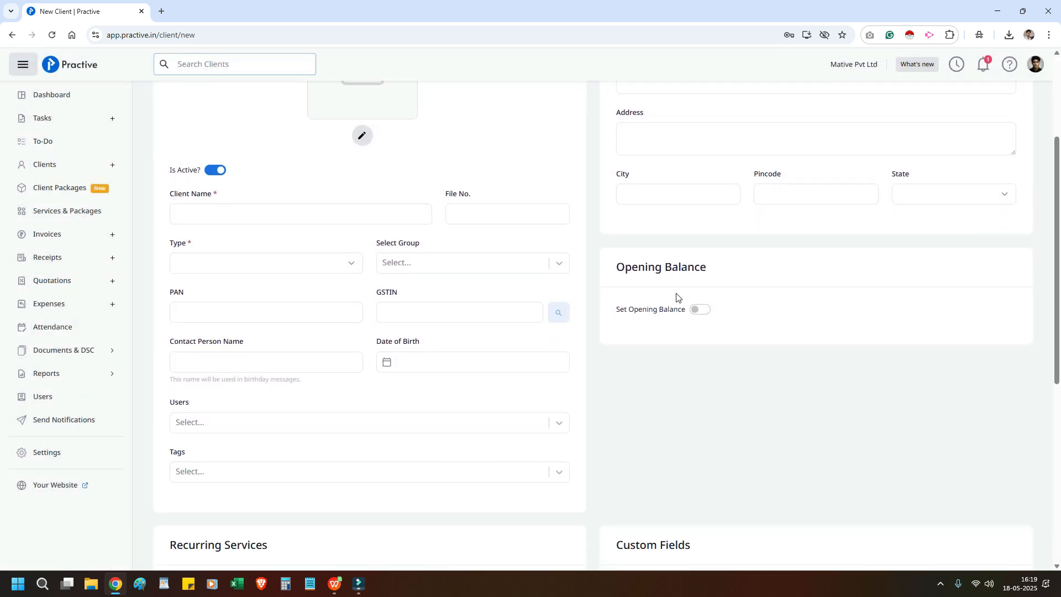
pyautogui.moveTo(625, 268); pyautogui.dragTo(690, 270)
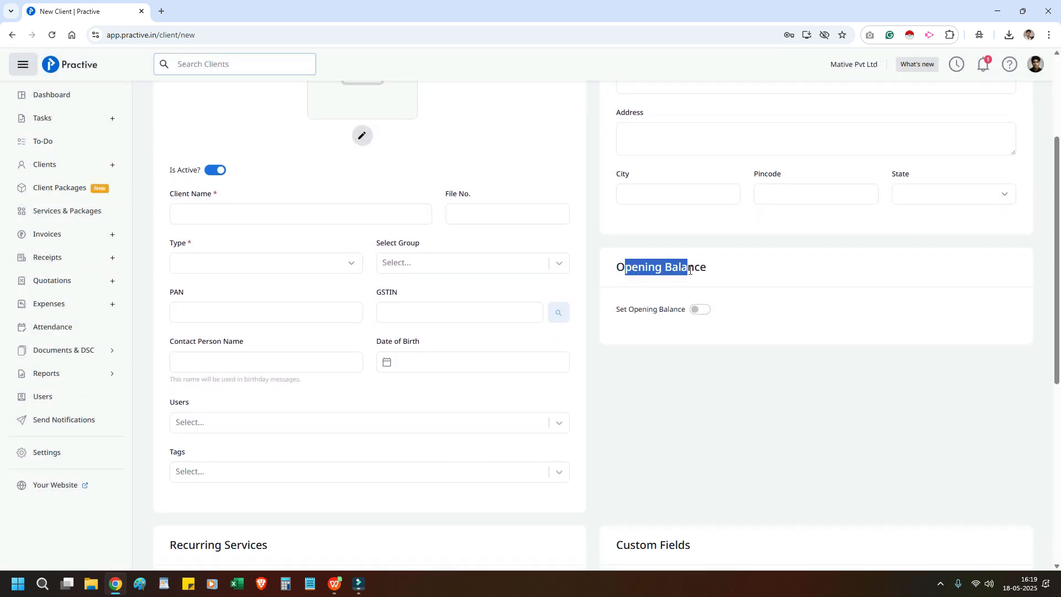
pyautogui.click(672, 322)
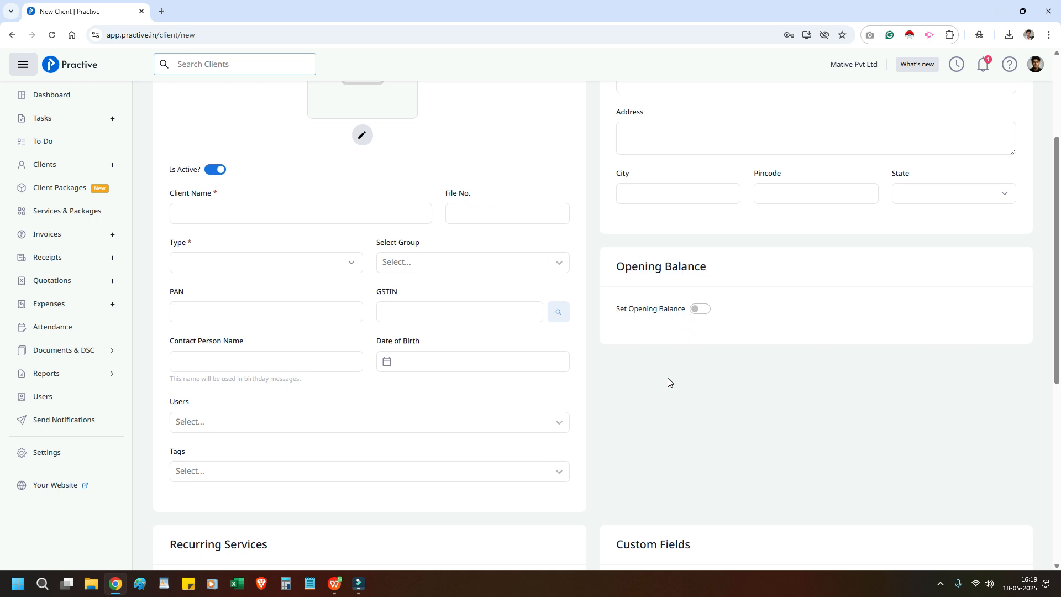
pyautogui.scroll(-5, 668, 380)
pyautogui.scroll(-2, 668, 380)
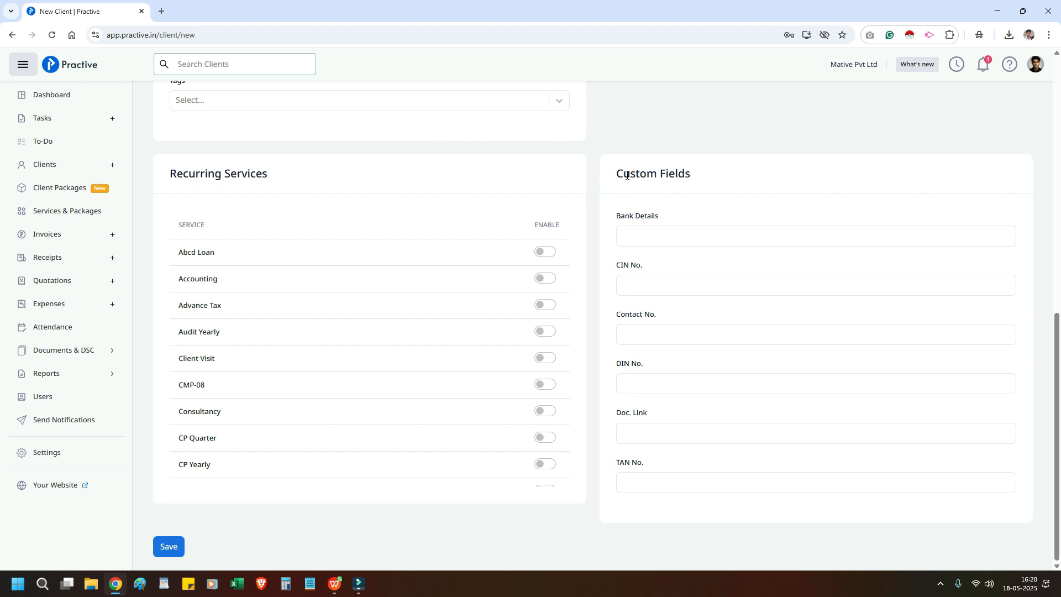
pyautogui.moveTo(623, 174); pyautogui.dragTo(691, 176)
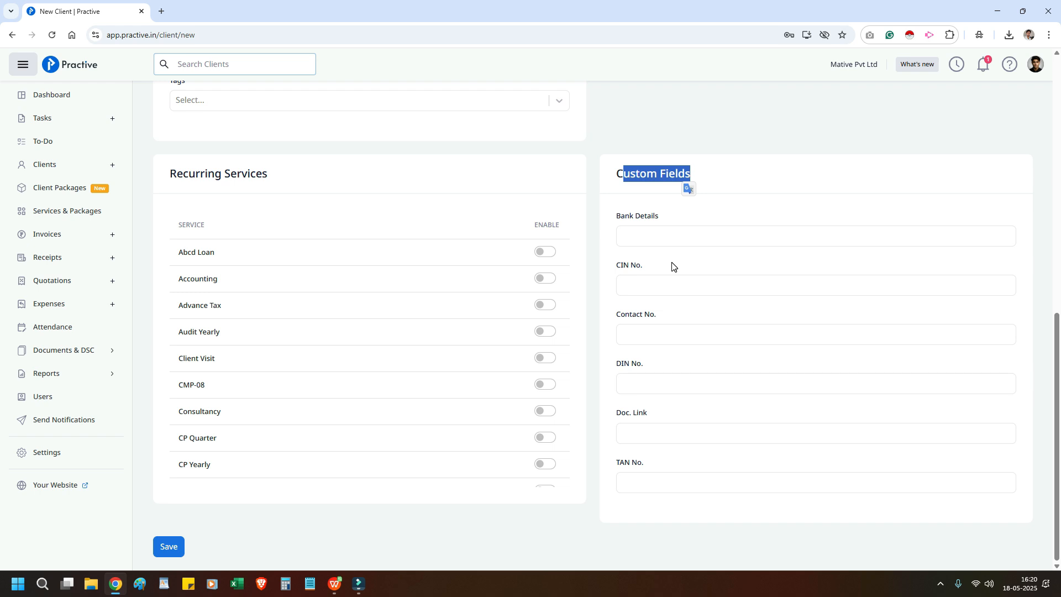
# Step: Review the client custom fields under Client Settings, then open a client's dashboard from Clients
pyautogui.click(46, 455)
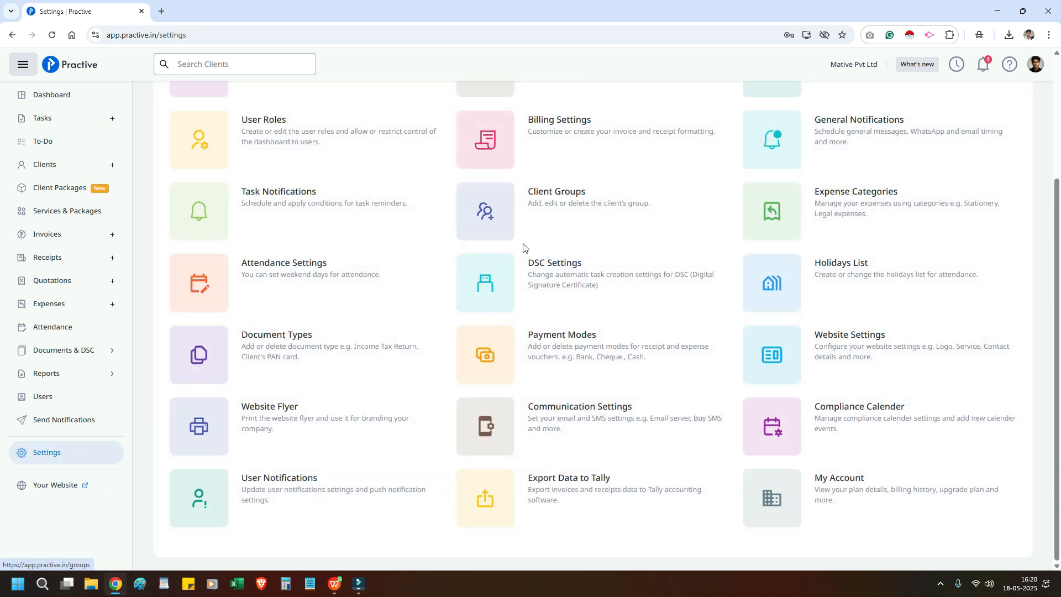
pyautogui.scroll(3, 530, 232)
pyautogui.click(546, 158)
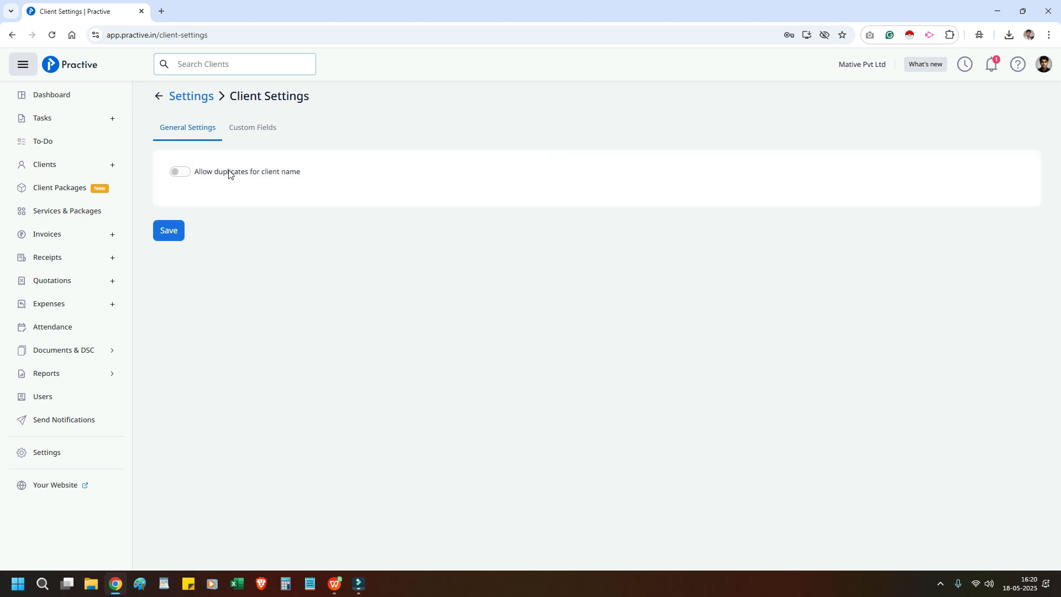
pyautogui.click(256, 130)
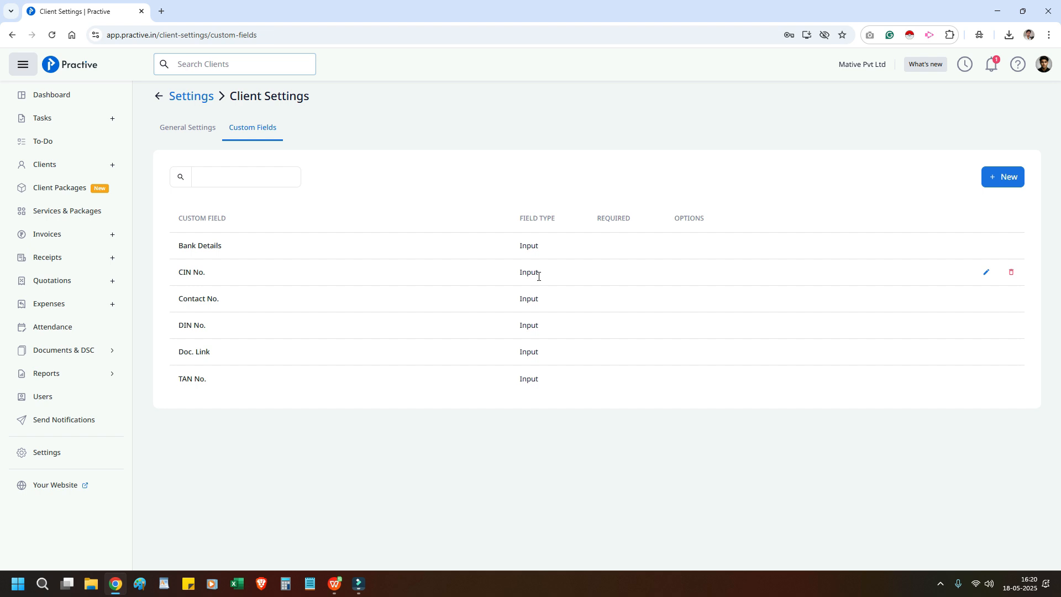
pyautogui.click(77, 173)
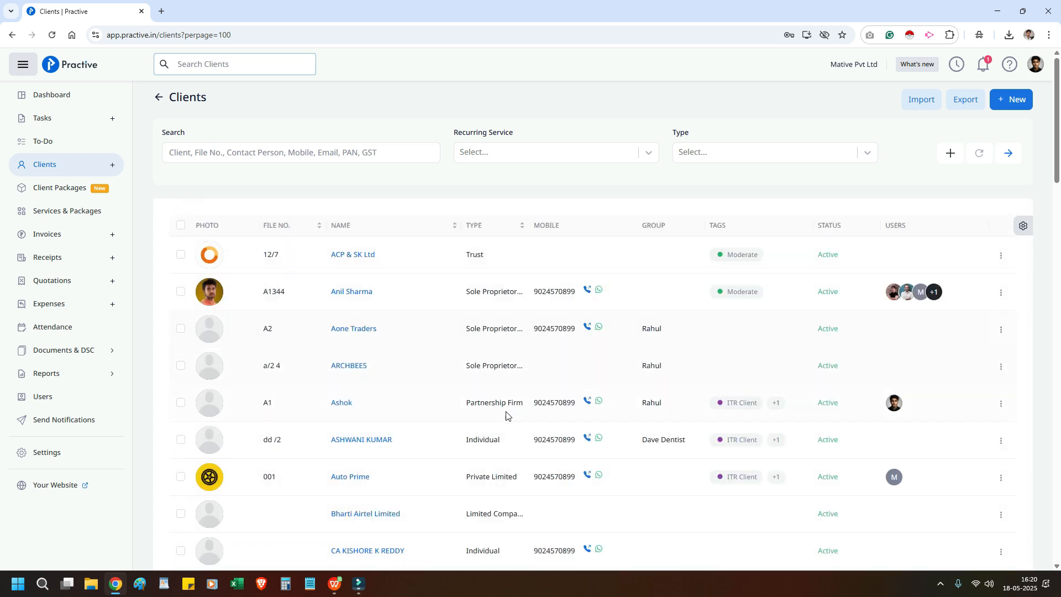
pyautogui.click(349, 291)
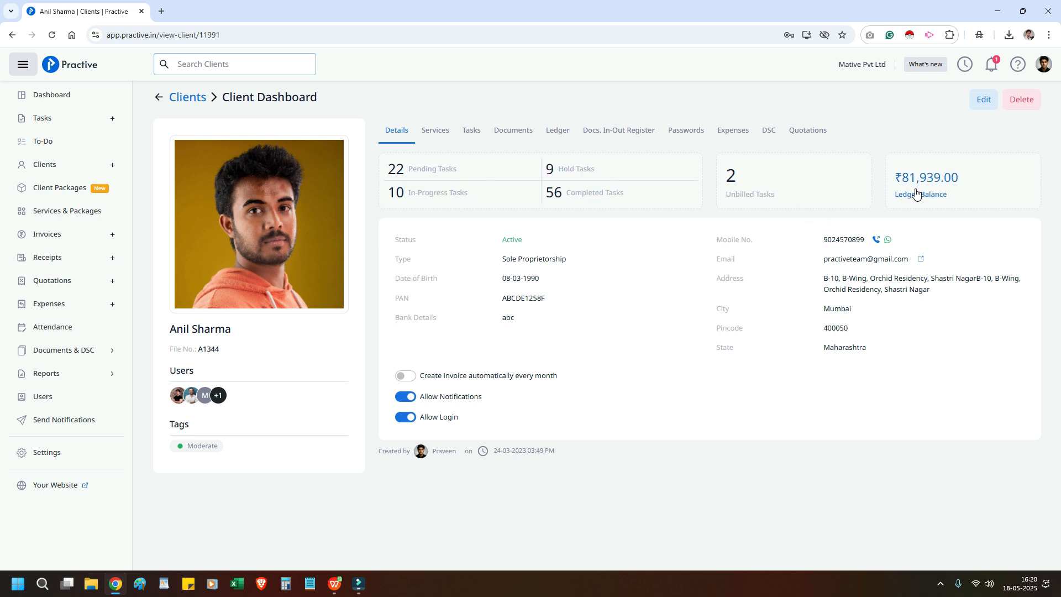
pyautogui.click(446, 377)
pyautogui.moveTo(447, 378); pyautogui.dragTo(550, 378)
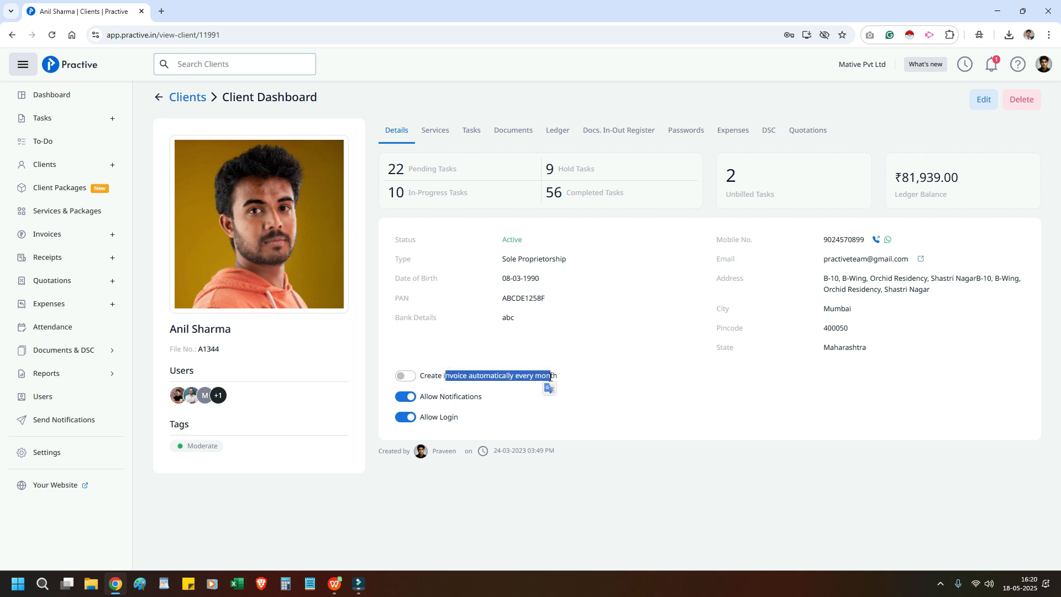
pyautogui.click(409, 377)
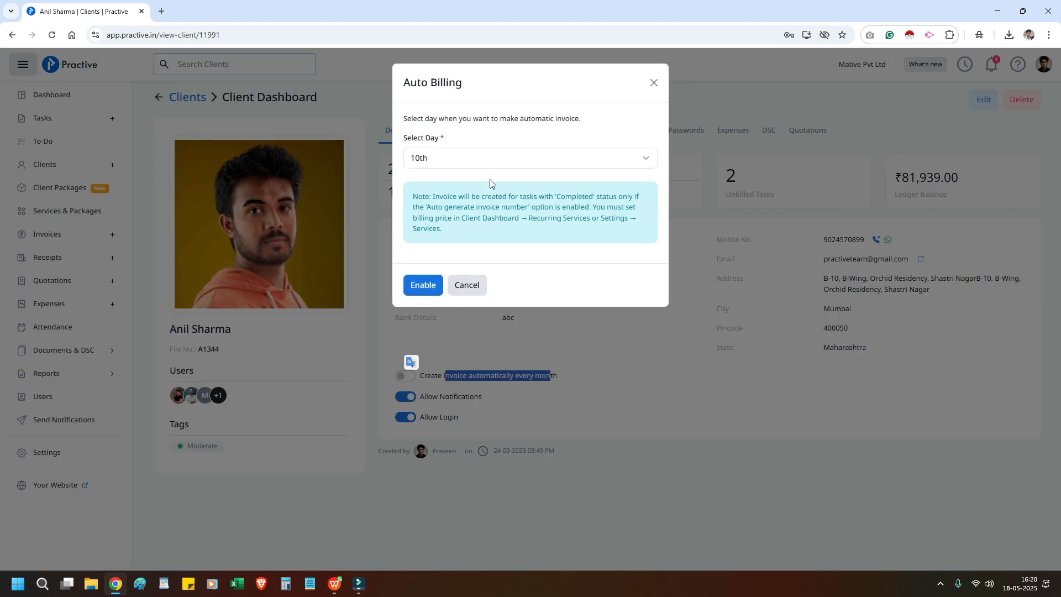
pyautogui.click(470, 157)
pyautogui.click(436, 323)
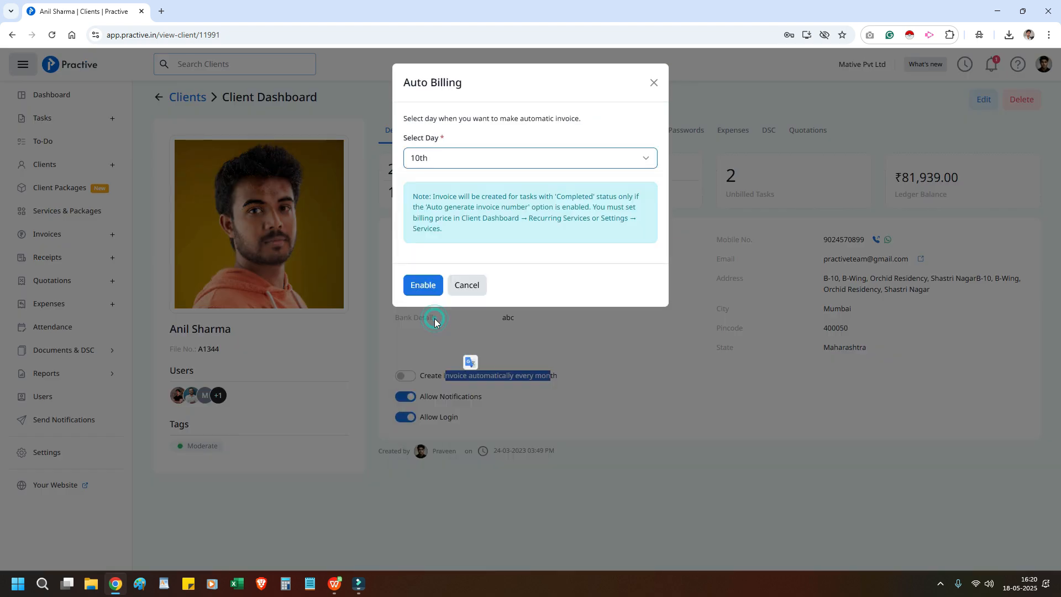
pyautogui.click(430, 293)
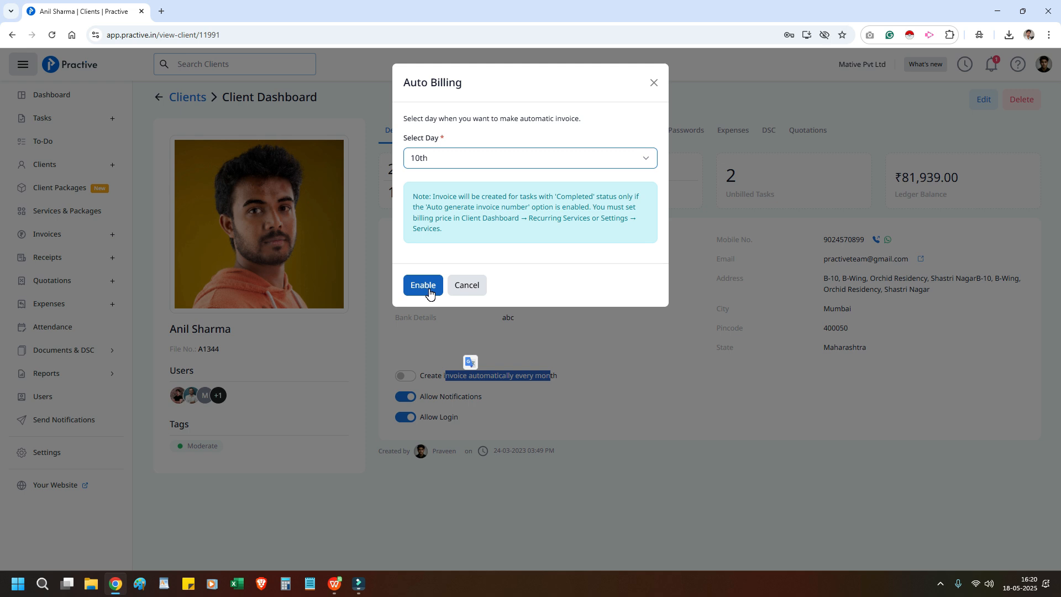
pyautogui.click(467, 286)
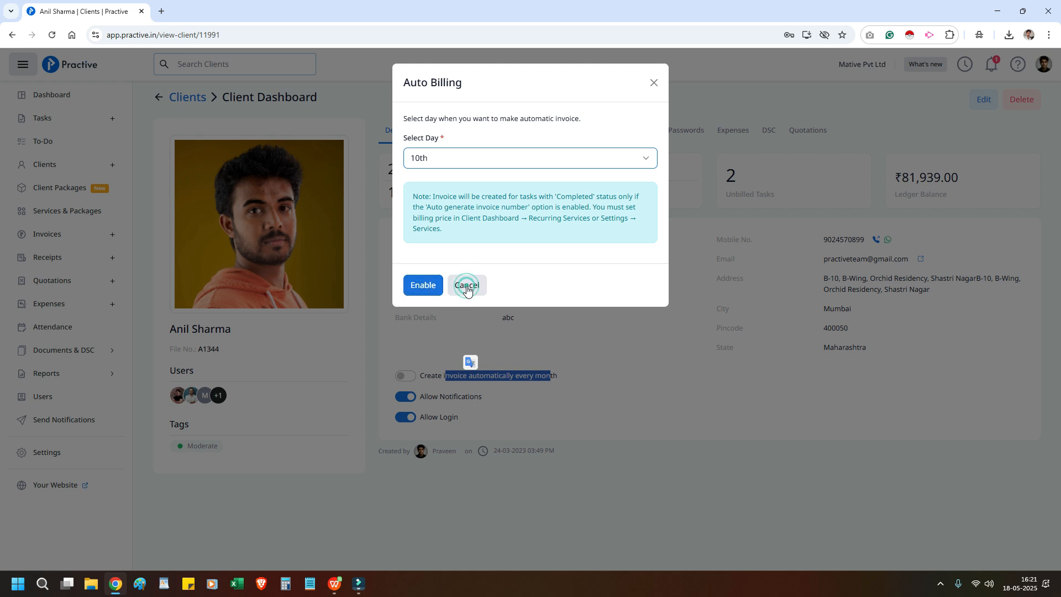
pyautogui.click(425, 405)
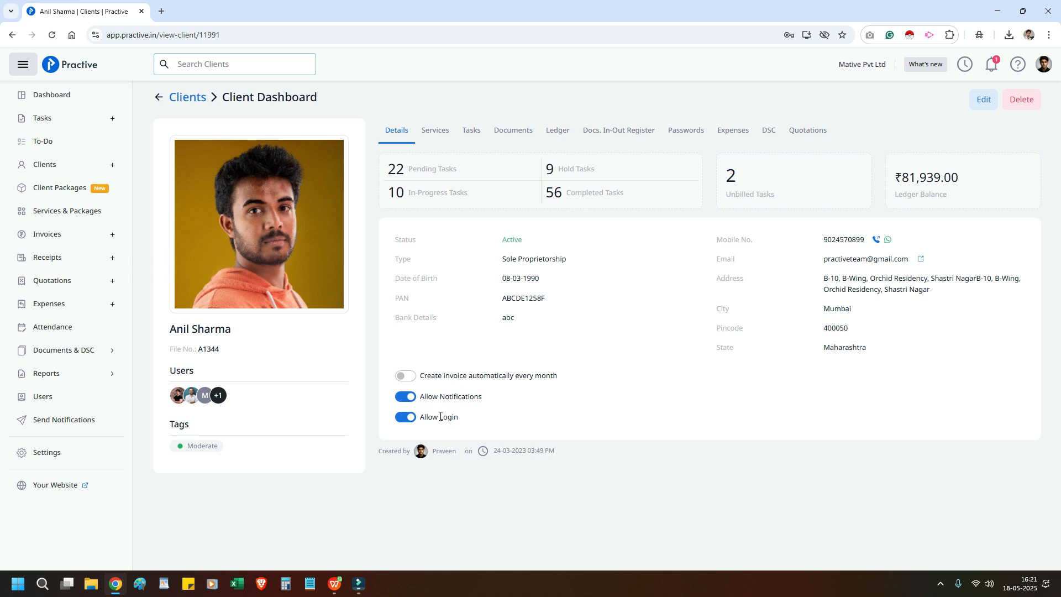
# Step: View the client's services panel, highlighting the Availed Services and Recurring Services headings
pyautogui.click(434, 132)
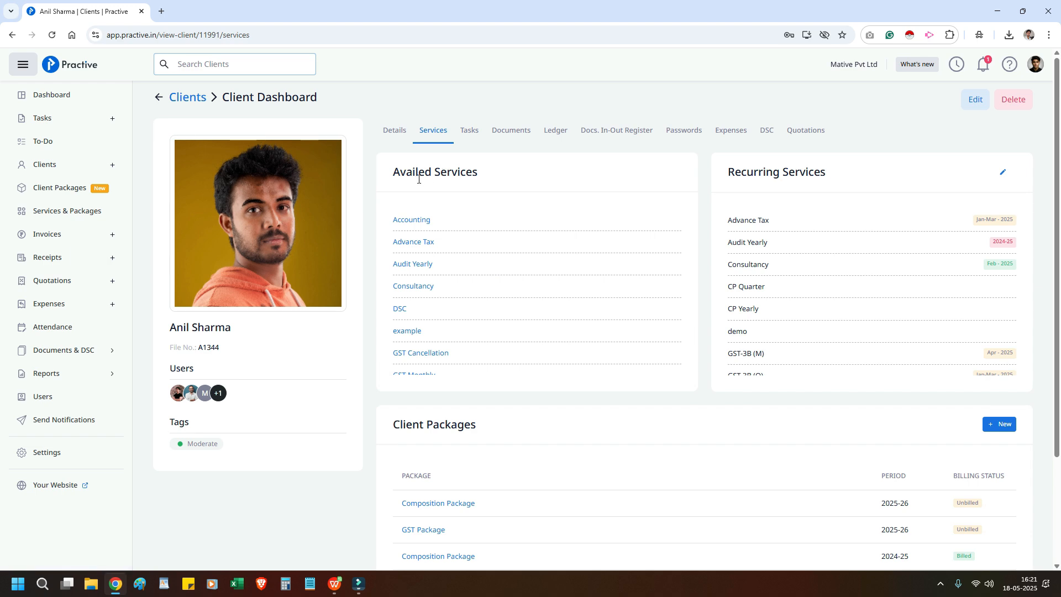
pyautogui.moveTo(399, 172); pyautogui.dragTo(457, 176)
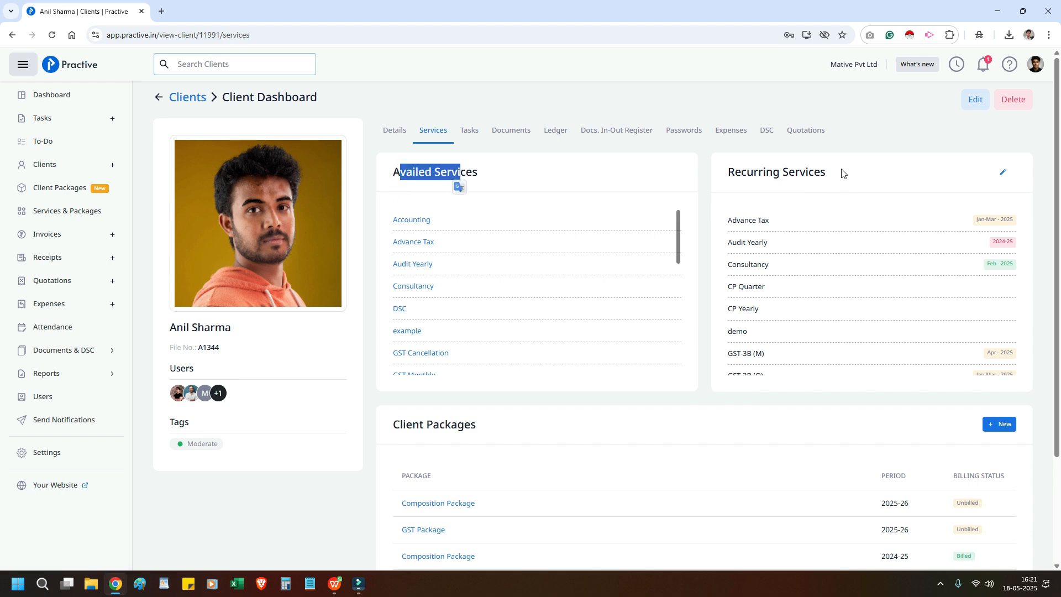
pyautogui.moveTo(741, 172); pyautogui.dragTo(810, 174)
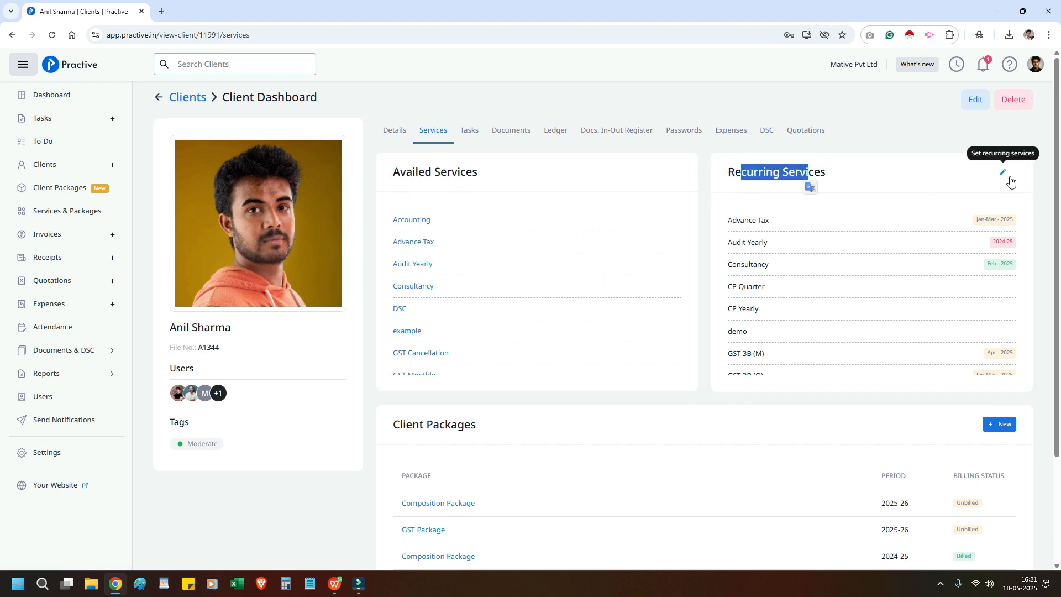
# Step: Look through the expanded recurring services settings, close them, and open the 2025-26 GST Package
pyautogui.click(1003, 172)
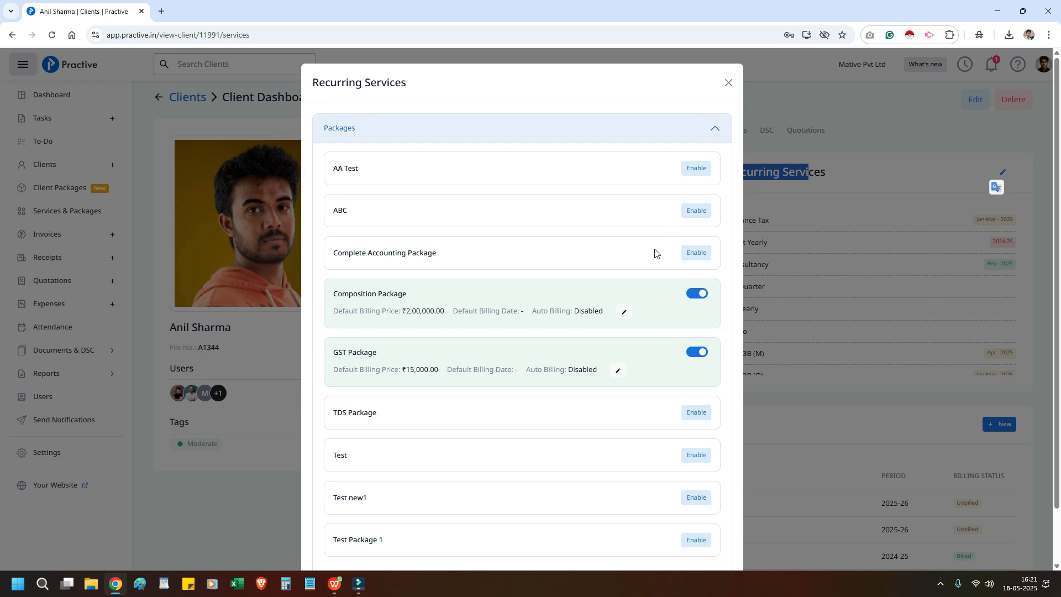
pyautogui.scroll(-1, 602, 336)
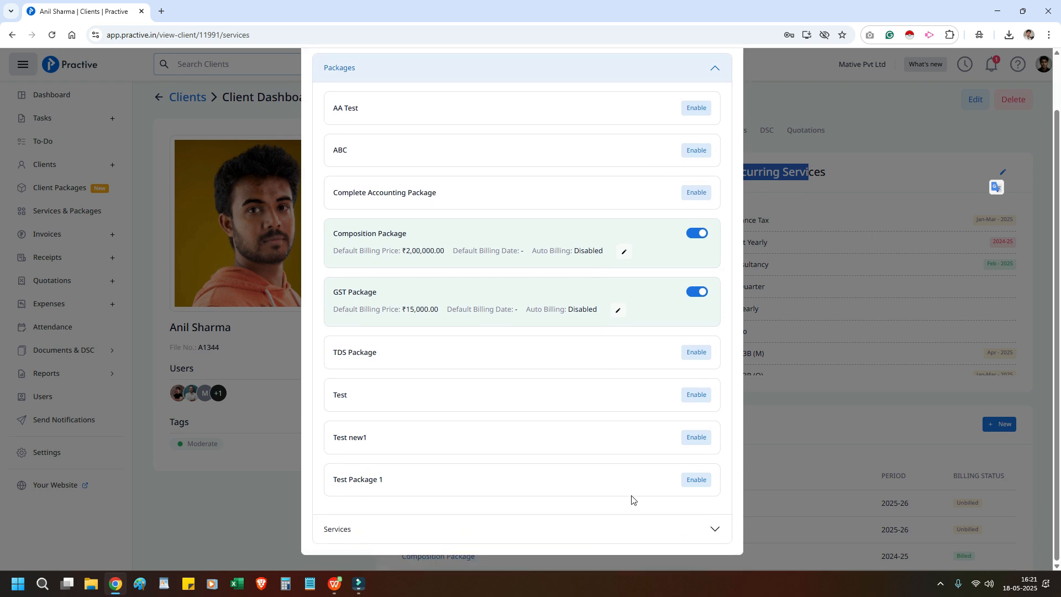
pyautogui.click(634, 529)
pyautogui.scroll(-3, 635, 502)
pyautogui.scroll(3, 635, 500)
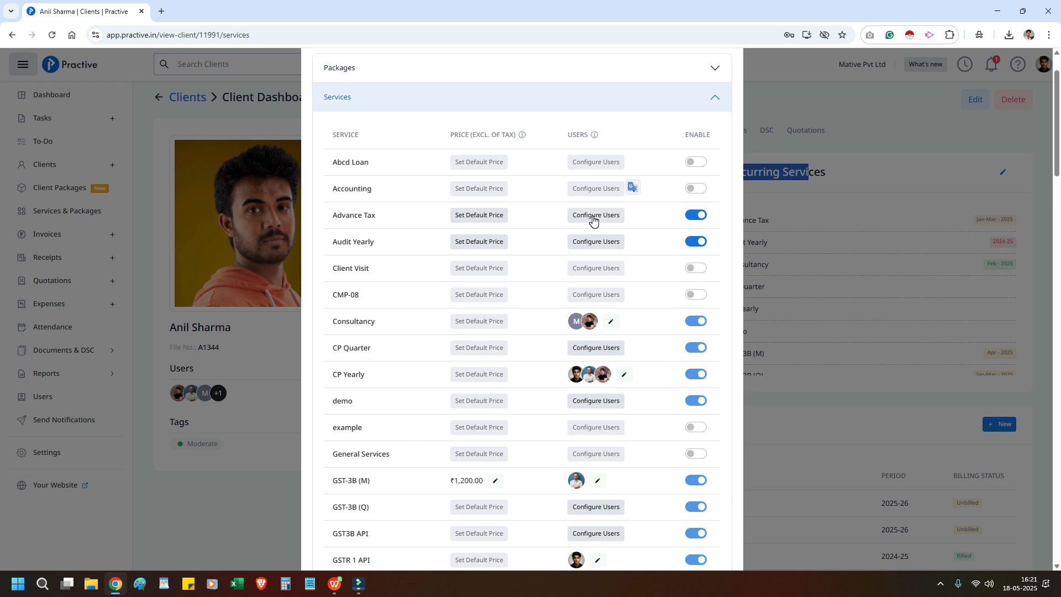
pyautogui.click(470, 217)
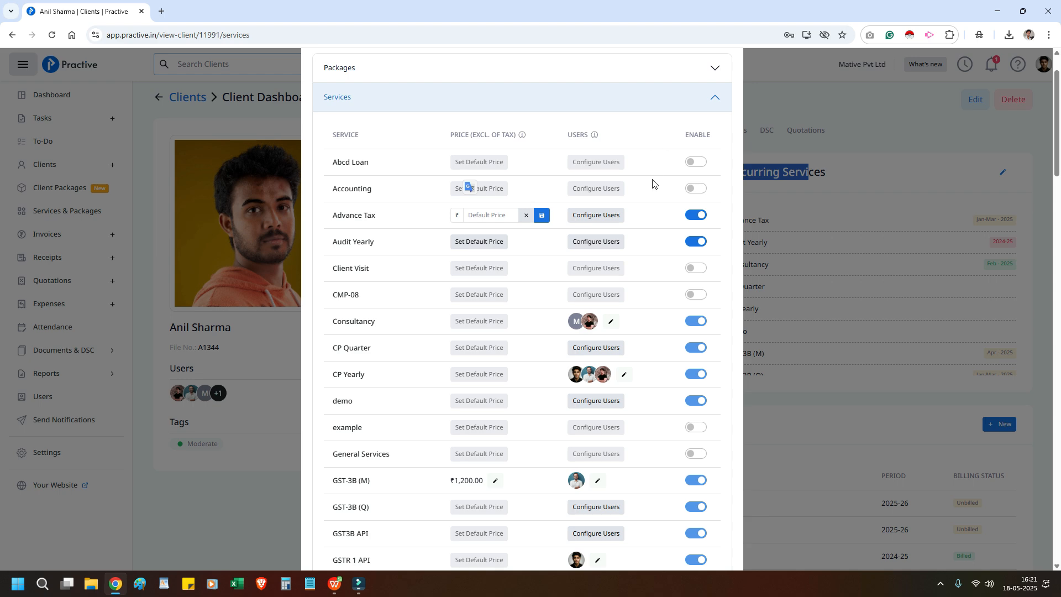
pyautogui.scroll(2, 653, 183)
pyautogui.click(728, 65)
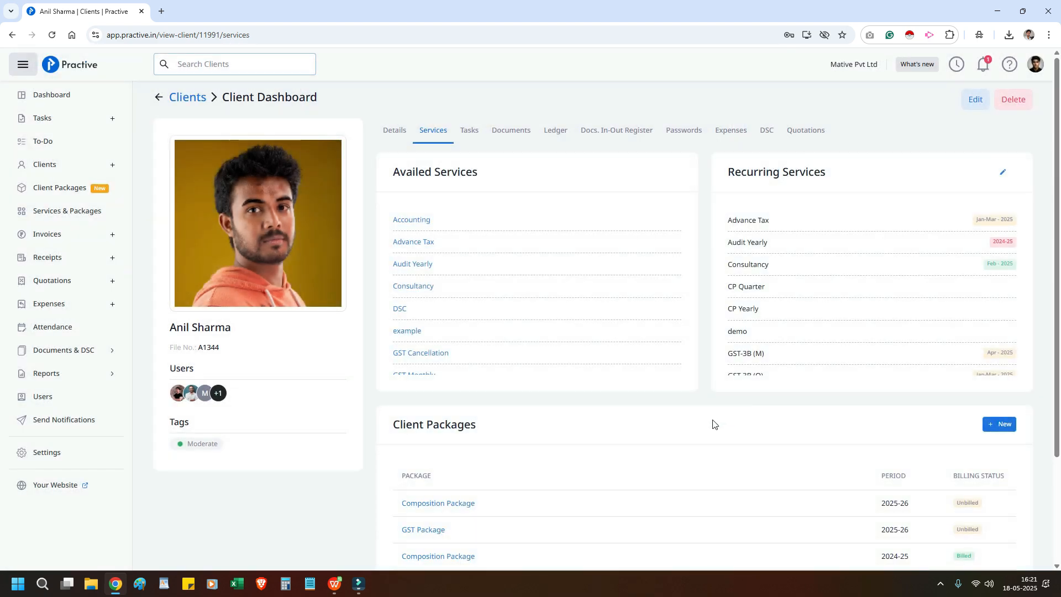
pyautogui.scroll(-3, 711, 422)
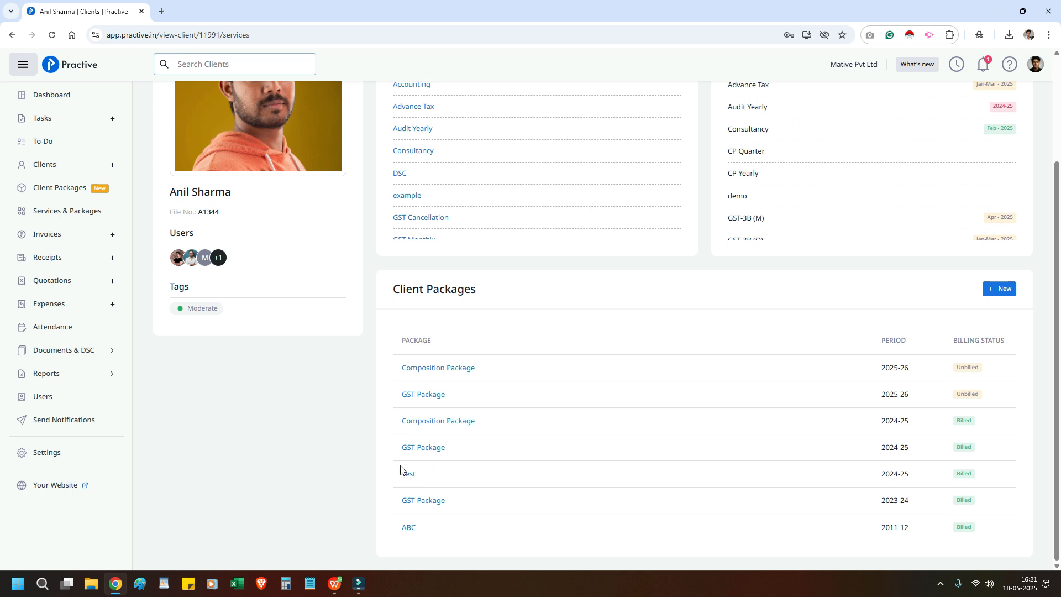
pyautogui.click(421, 396)
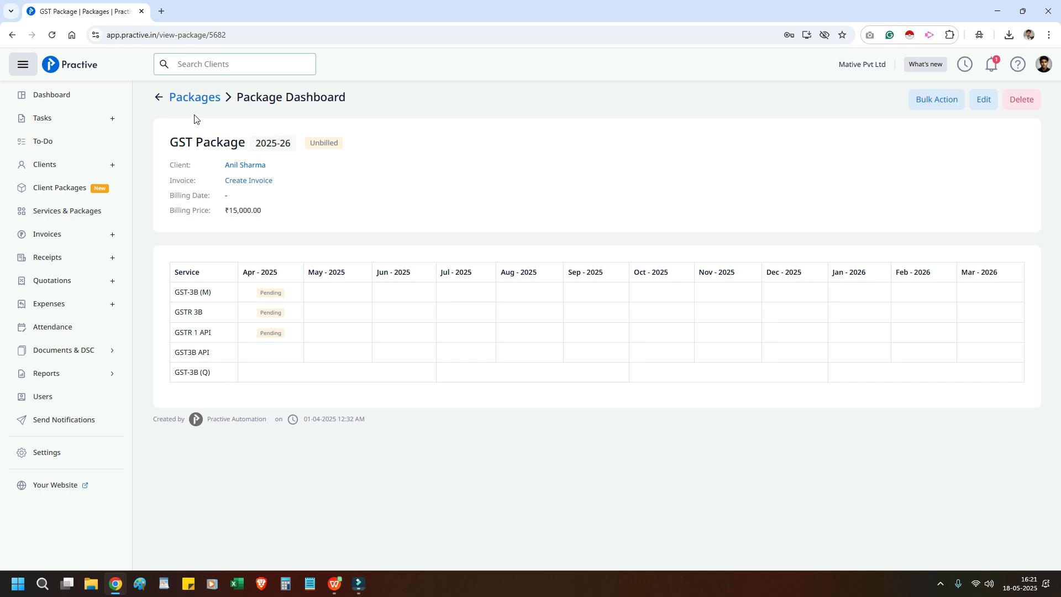
# Step: Go back from the package to the client's dashboard and show its Tasks list
pyautogui.click(162, 98)
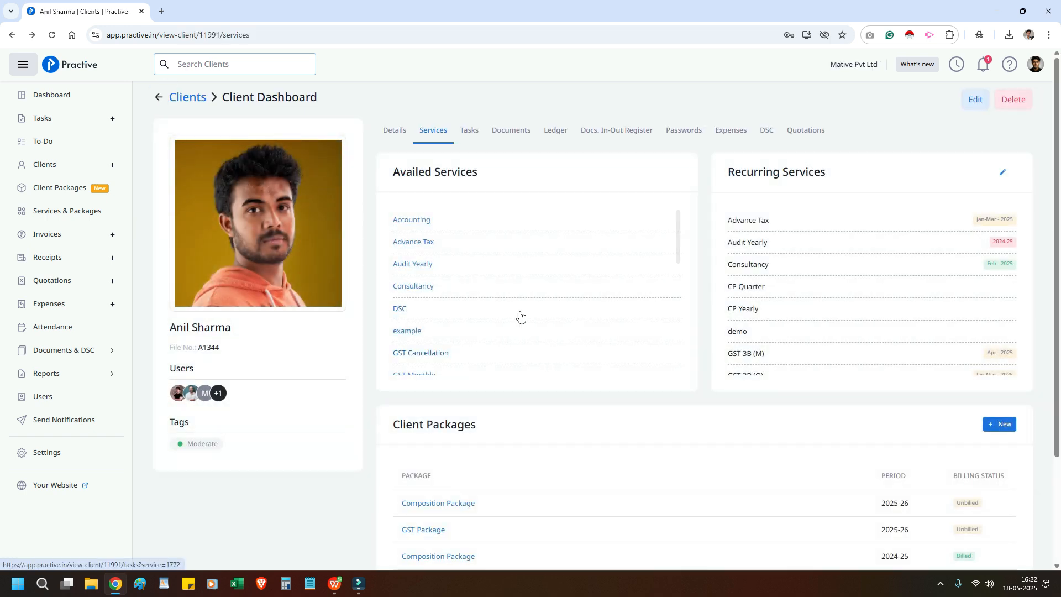
pyautogui.click(470, 131)
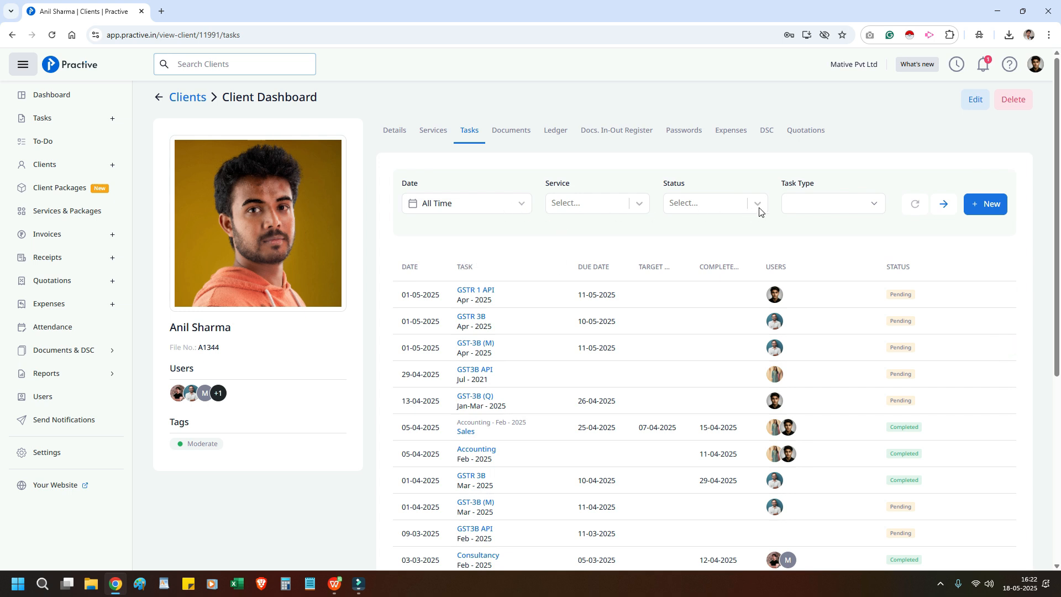
# Step: Browse the client's documents into GST-3B (M) > Nov - 2022, then show the Ledger tab
pyautogui.click(511, 136)
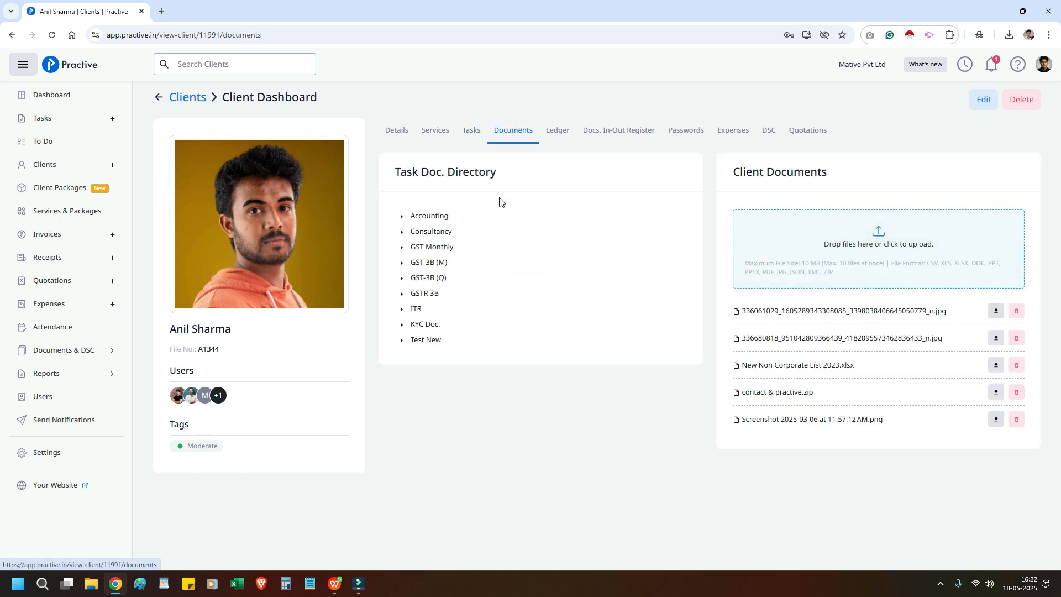
pyautogui.moveTo(395, 170); pyautogui.dragTo(455, 171)
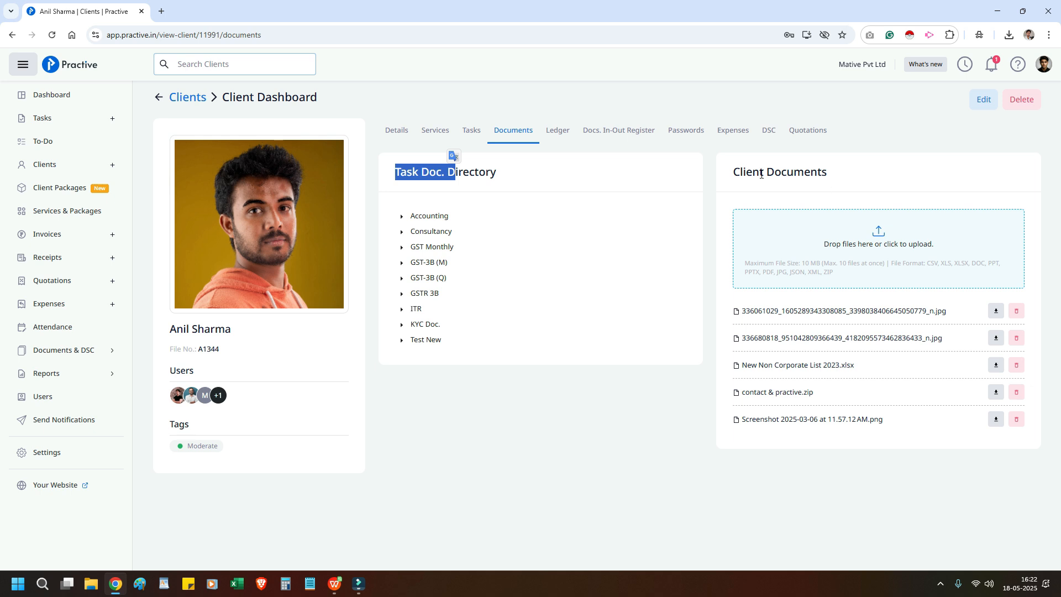
pyautogui.moveTo(761, 174); pyautogui.dragTo(823, 173)
pyautogui.click(511, 179)
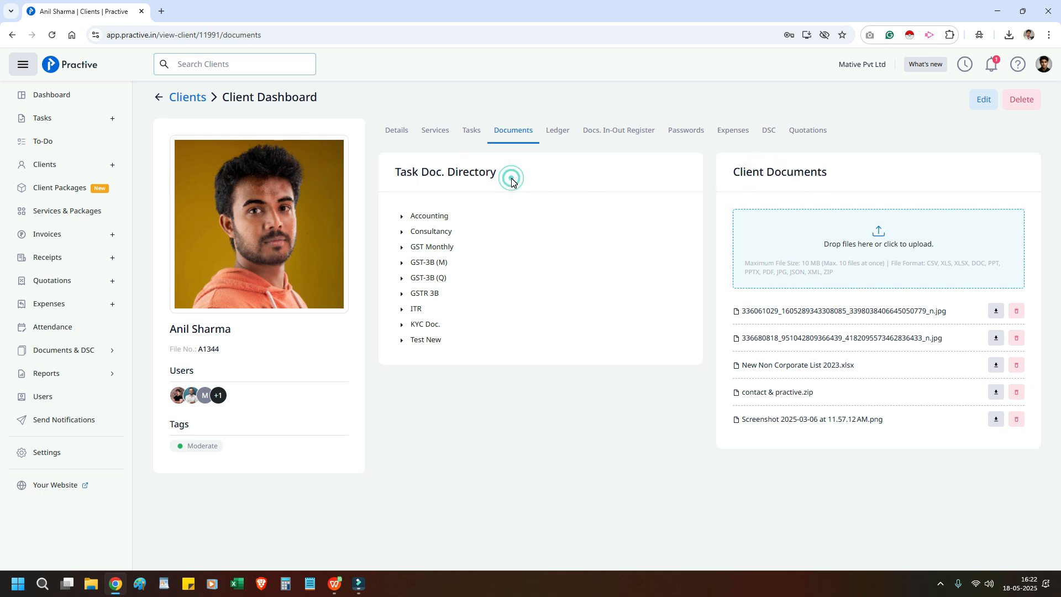
pyautogui.click(401, 264)
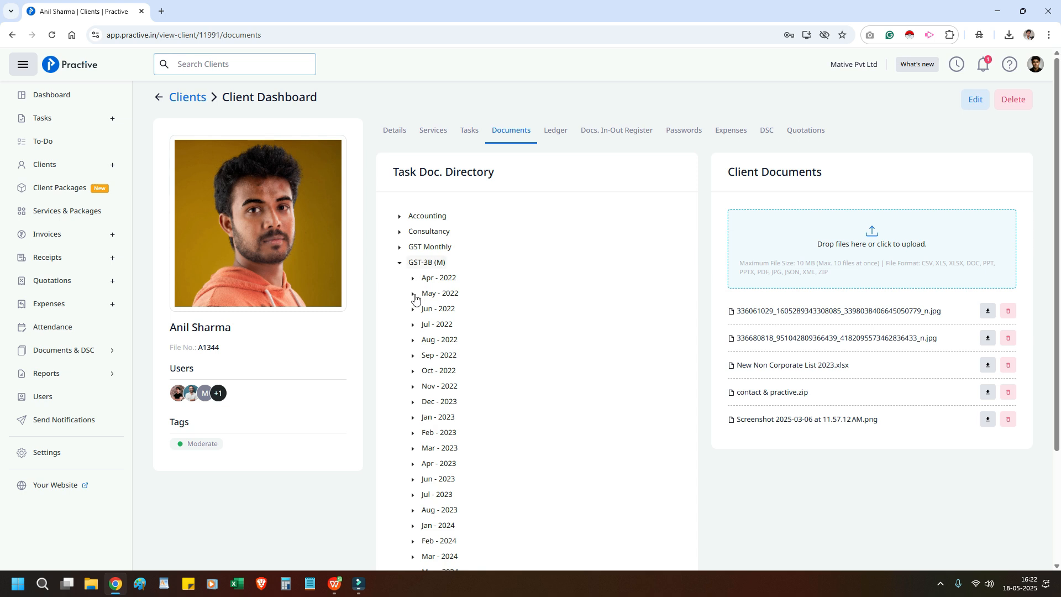
pyautogui.click(414, 387)
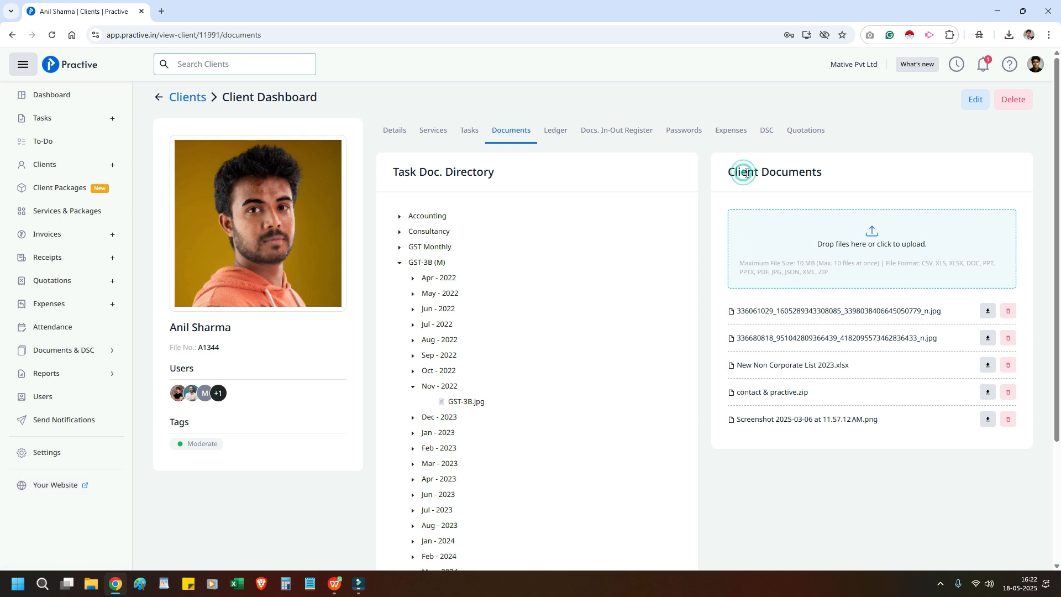
pyautogui.moveTo(741, 171); pyautogui.dragTo(789, 171)
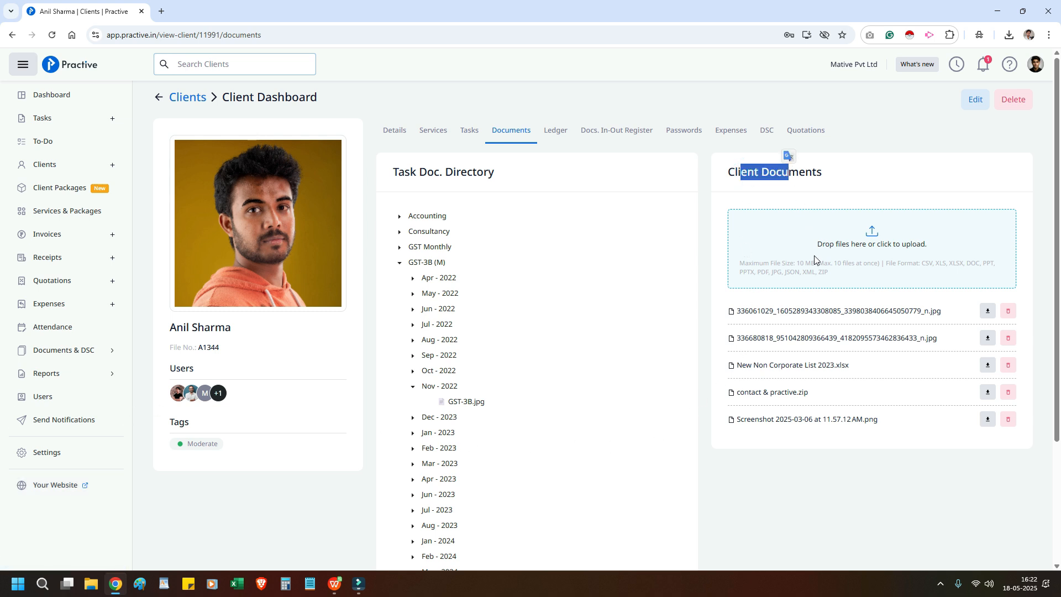
pyautogui.click(558, 137)
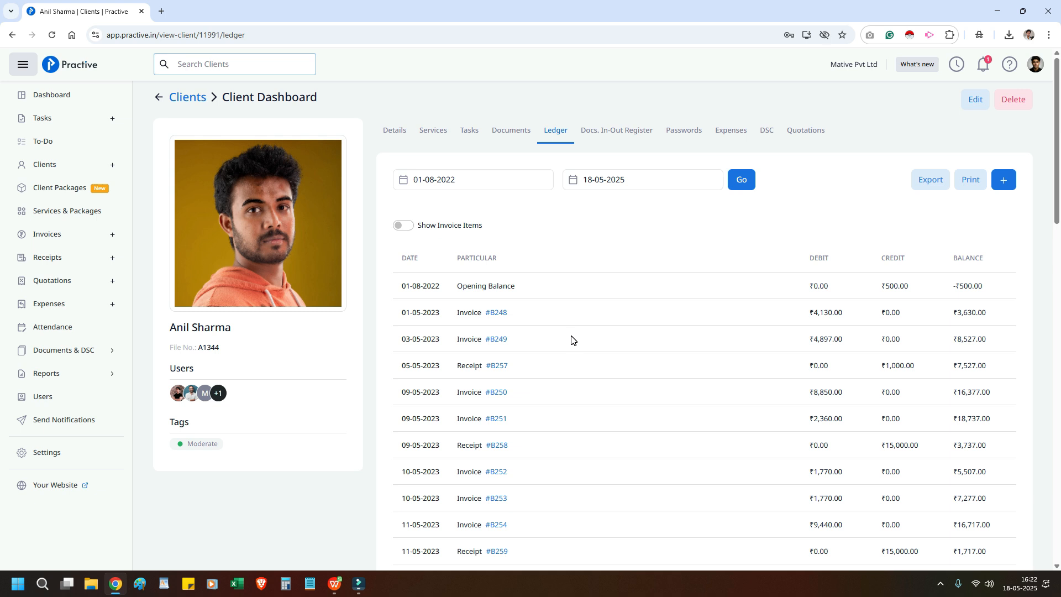
# Step: Turn on Show Invoice Items in the ledger, then switch to the Docs. In-Out Register
pyautogui.click(431, 227)
pyautogui.moveTo(431, 228); pyautogui.dragTo(467, 229)
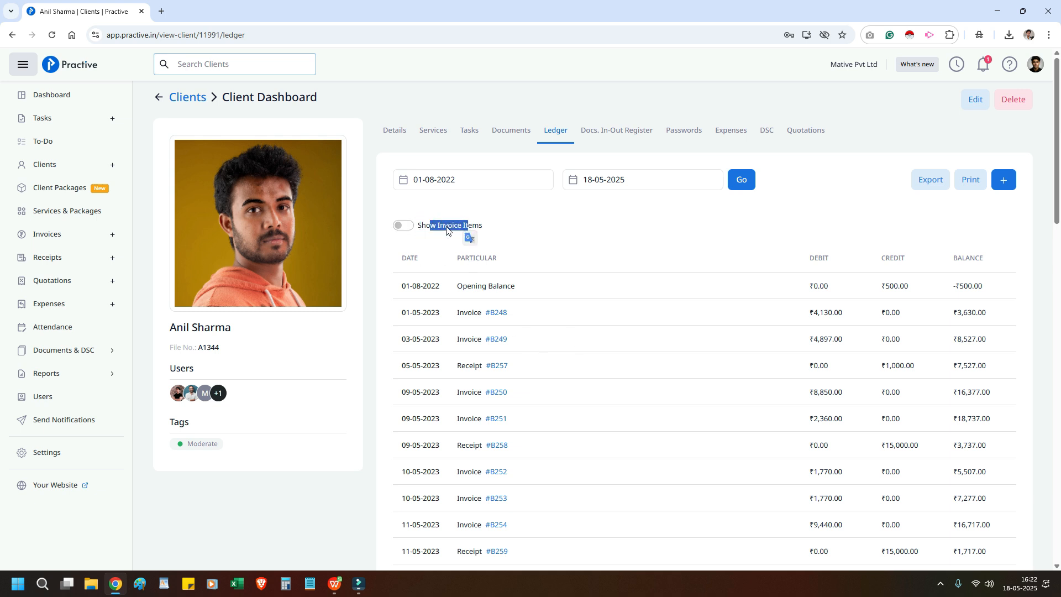
pyautogui.click(409, 227)
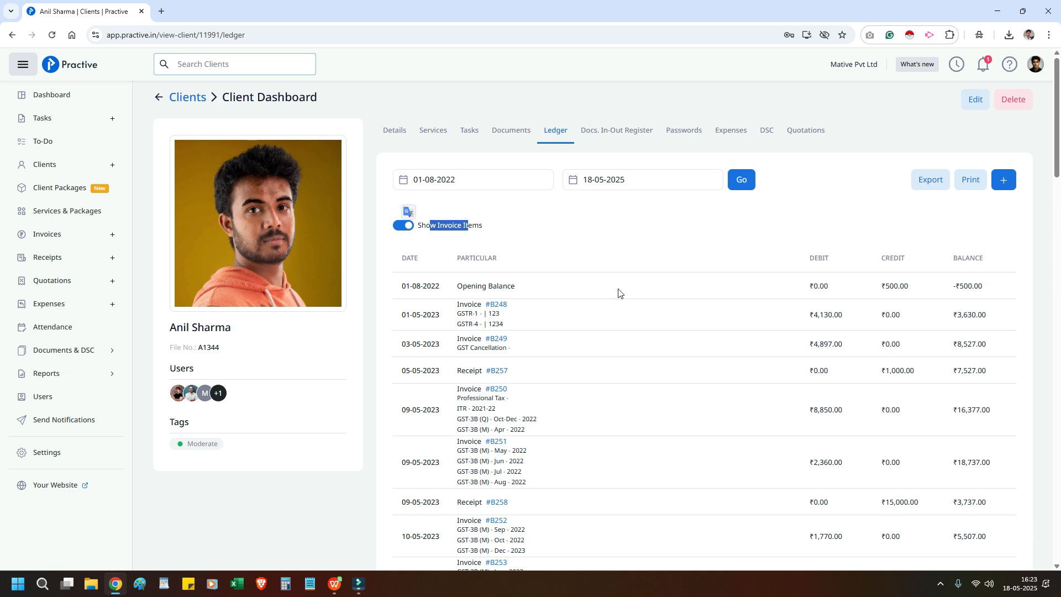
pyautogui.click(617, 135)
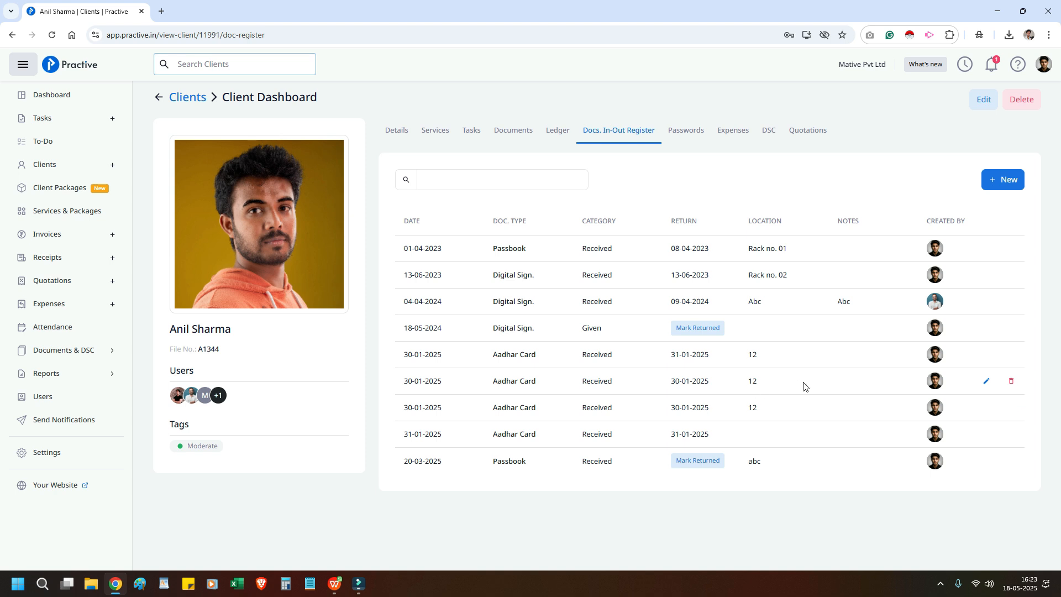
# Step: Preview the new document form's category, type, location, returnable and notes fields, then cancel it
pyautogui.click(989, 187)
pyautogui.click(557, 142)
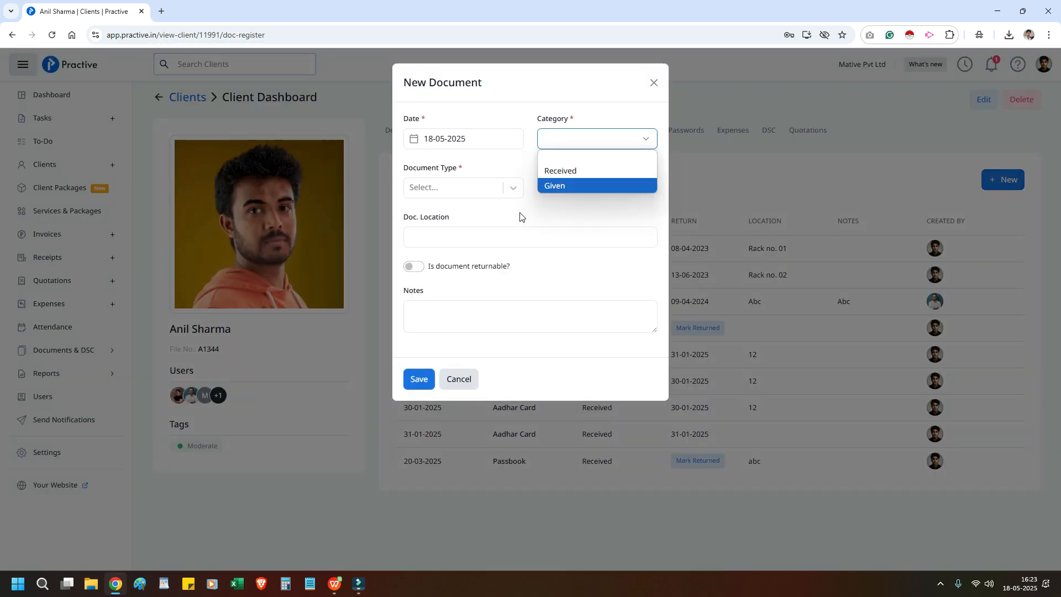
pyautogui.click(513, 198)
pyautogui.click(513, 189)
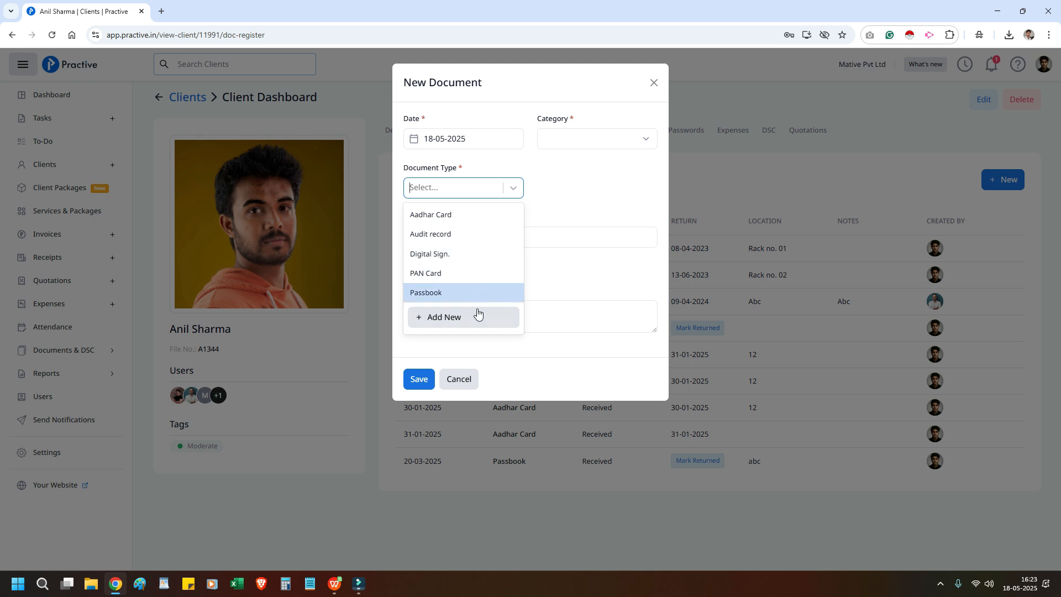
pyautogui.click(568, 277)
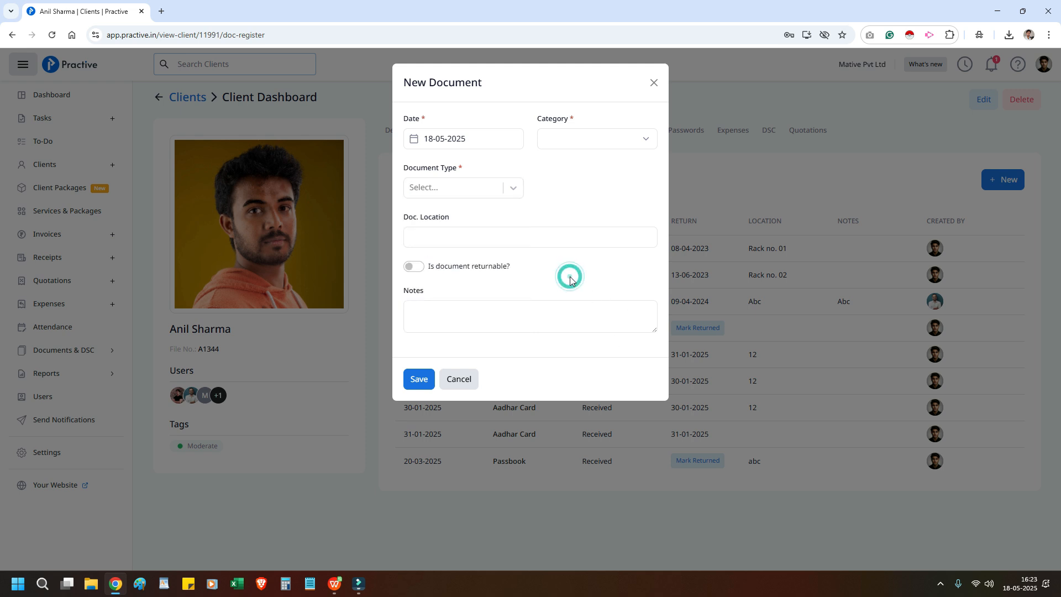
pyautogui.click(439, 238)
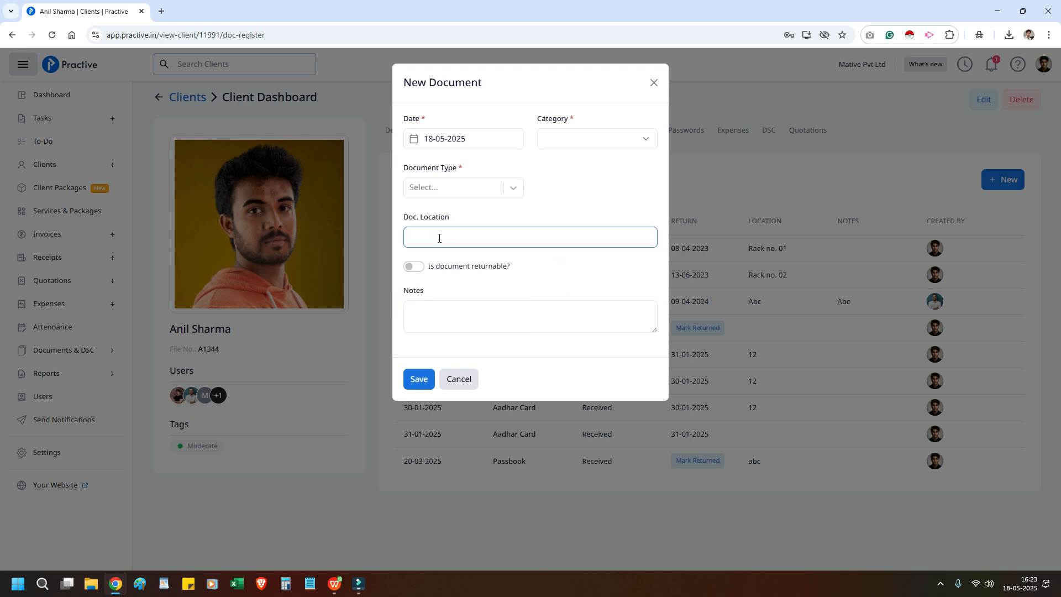
pyautogui.moveTo(449, 265); pyautogui.dragTo(509, 268)
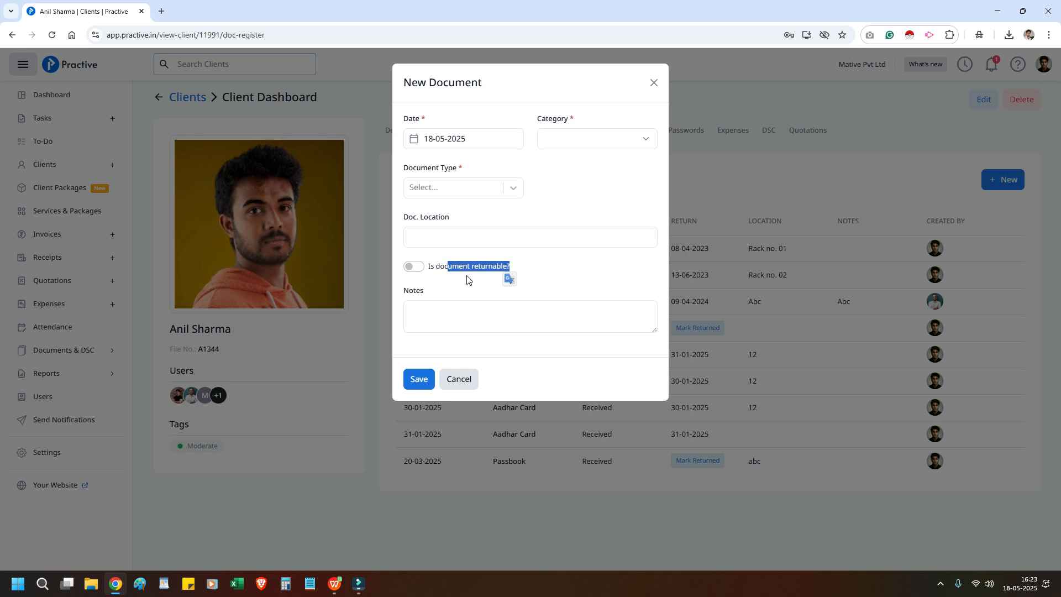
pyautogui.click(438, 317)
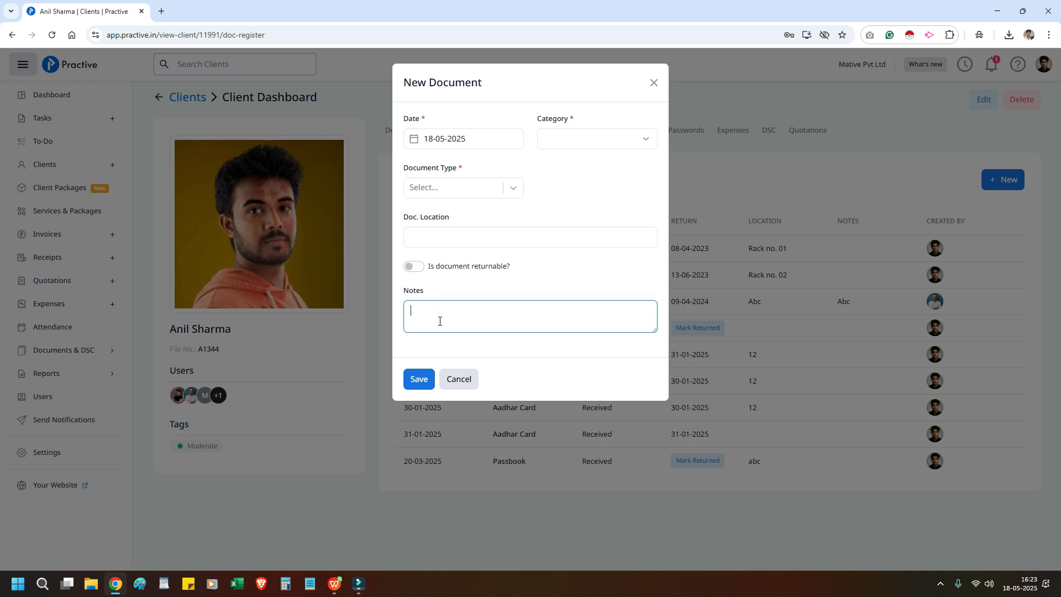
pyautogui.click(453, 381)
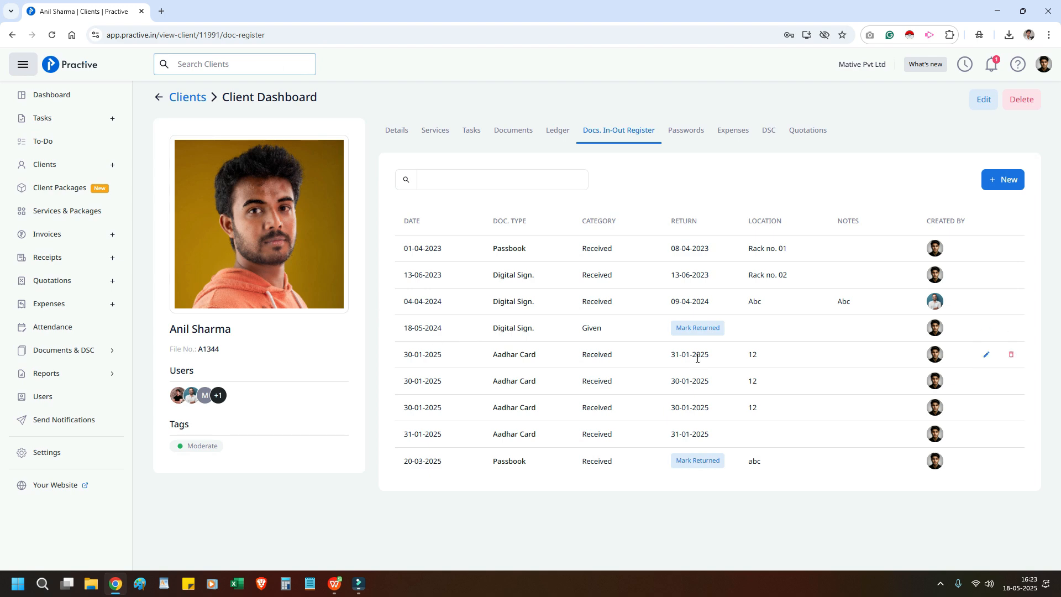
# Step: Begin marking the 18-05-2024 document returned, cancel, and show the client's Passwords tab
pyautogui.click(697, 327)
pyautogui.click(472, 138)
pyautogui.click(587, 168)
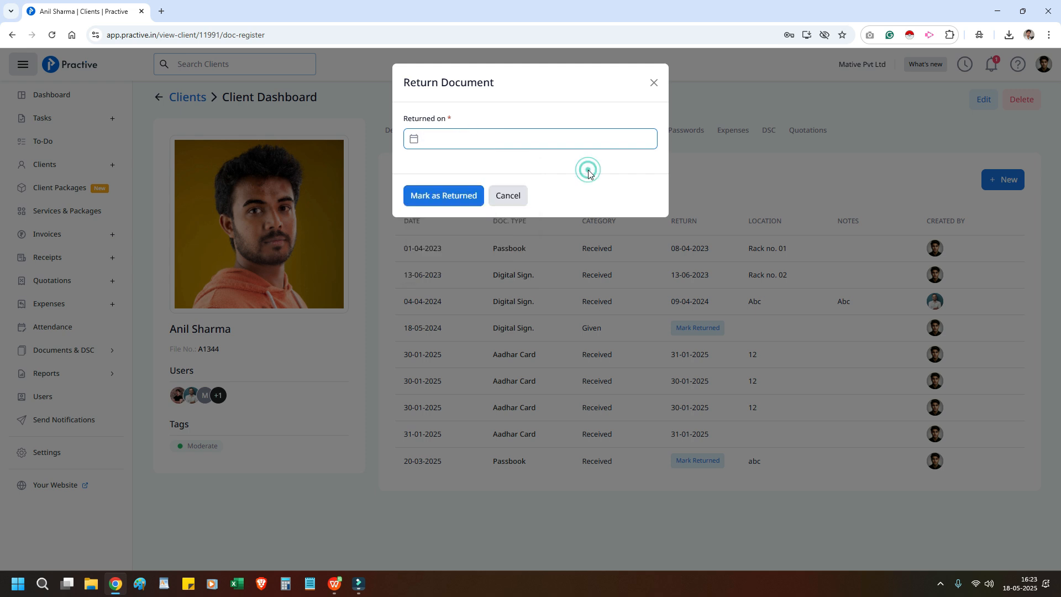
pyautogui.click(520, 198)
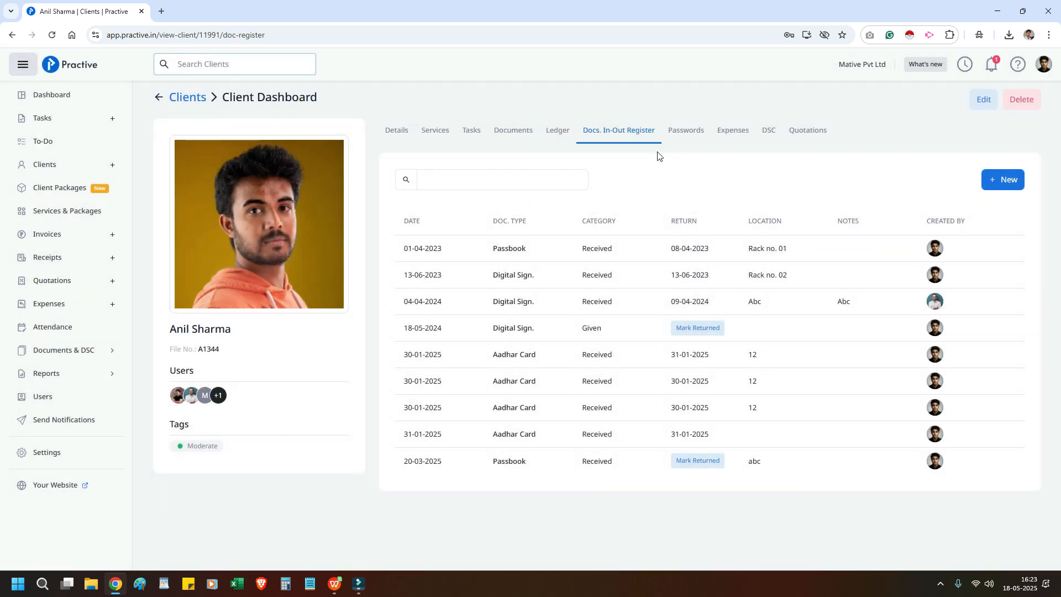
pyautogui.click(676, 138)
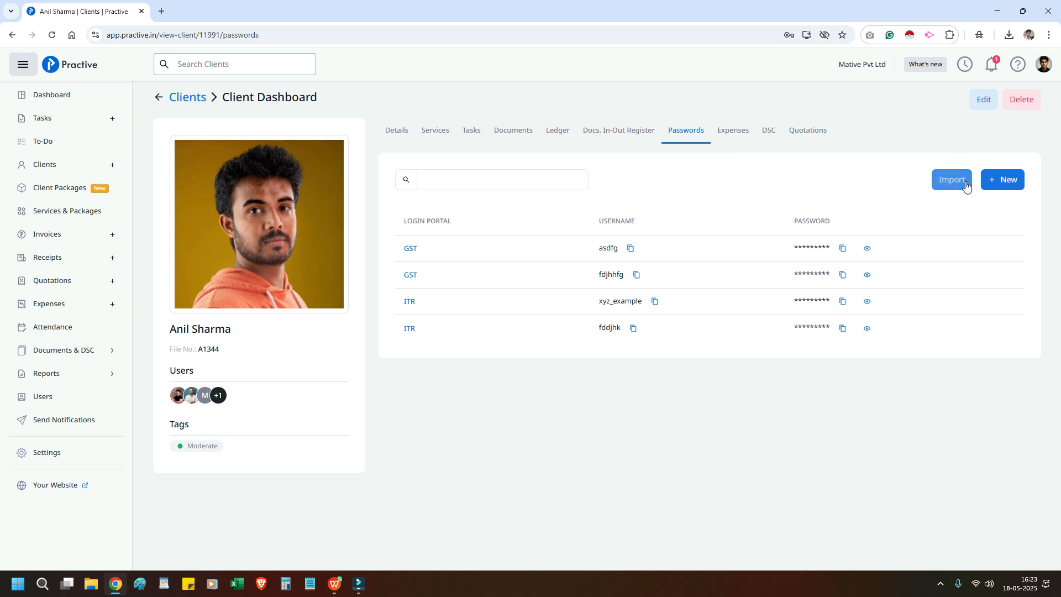
# Step: Preview the new-password form's portal, username and password fields, cancel, and show the Expenses tab
pyautogui.click(998, 186)
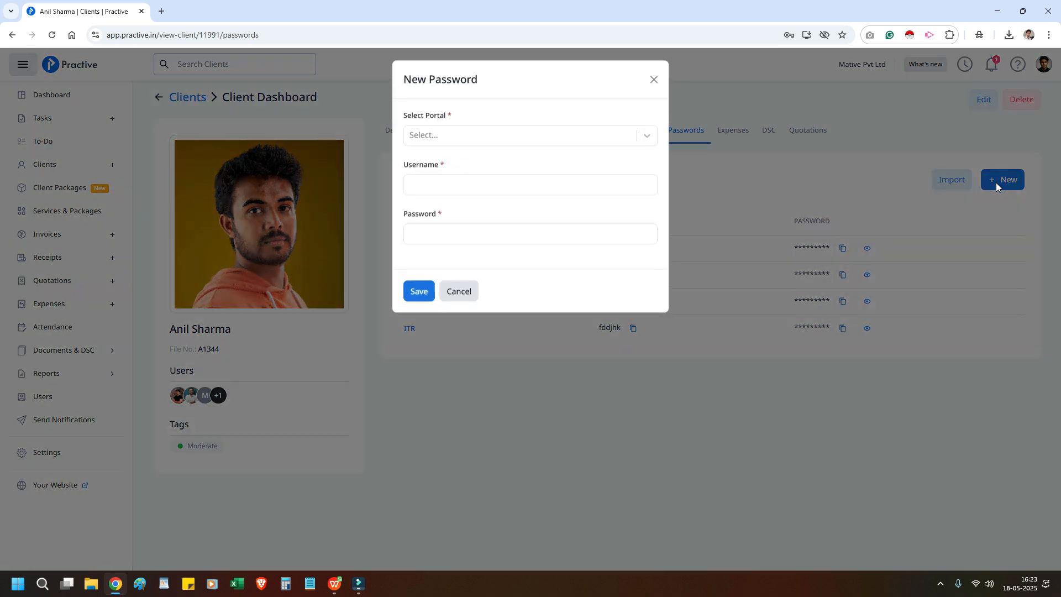
pyautogui.click(446, 138)
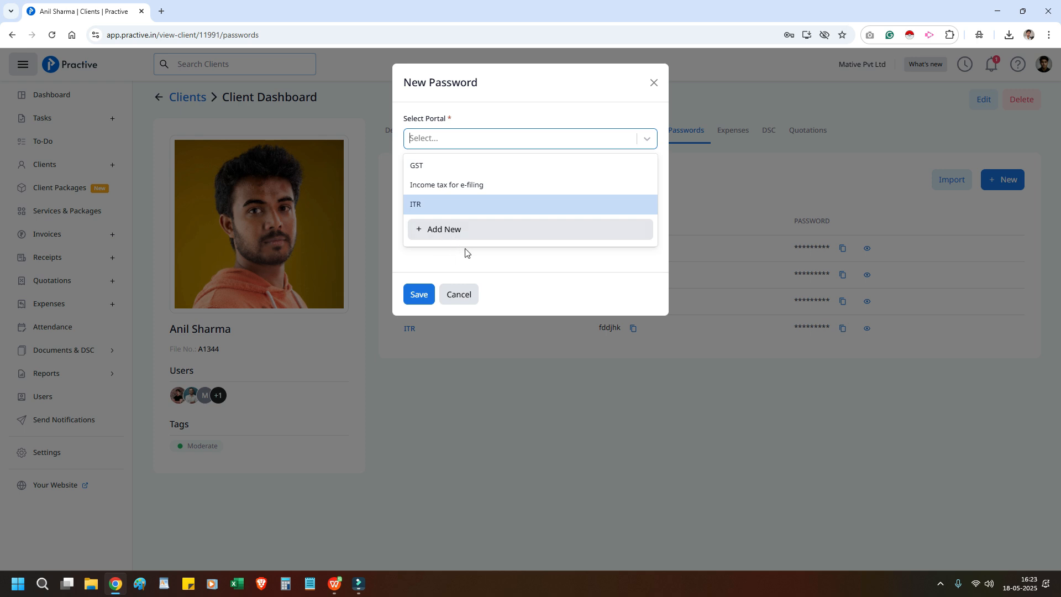
pyautogui.click(469, 263)
pyautogui.click(451, 189)
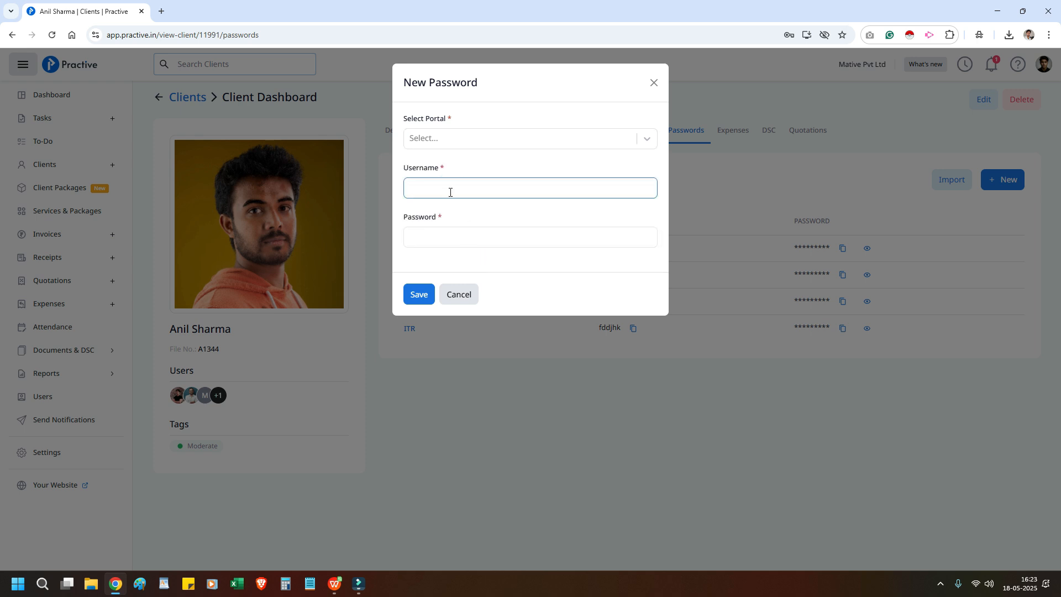
pyautogui.click(437, 234)
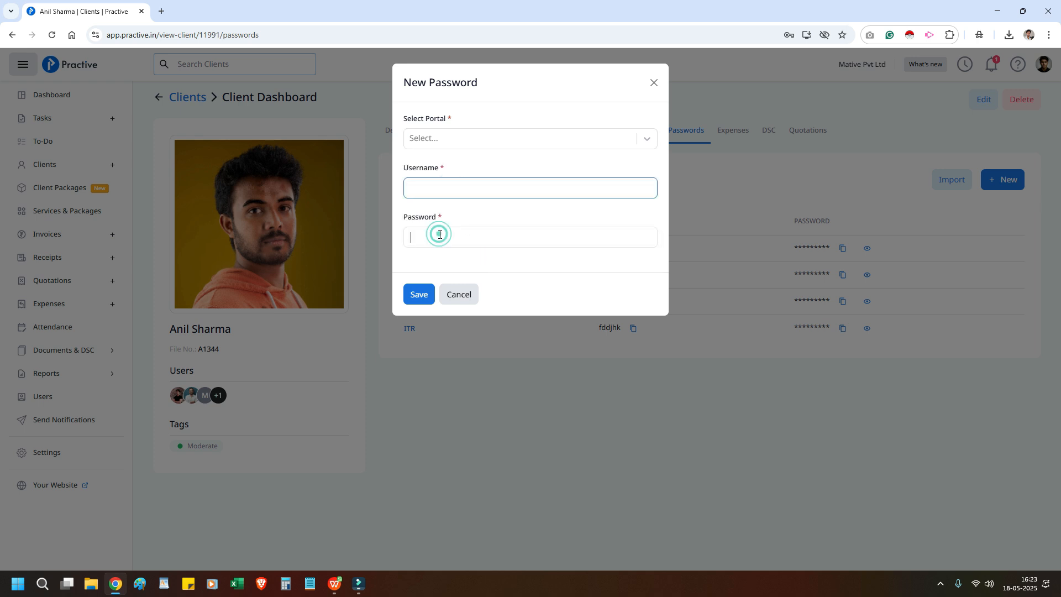
pyautogui.click(458, 296)
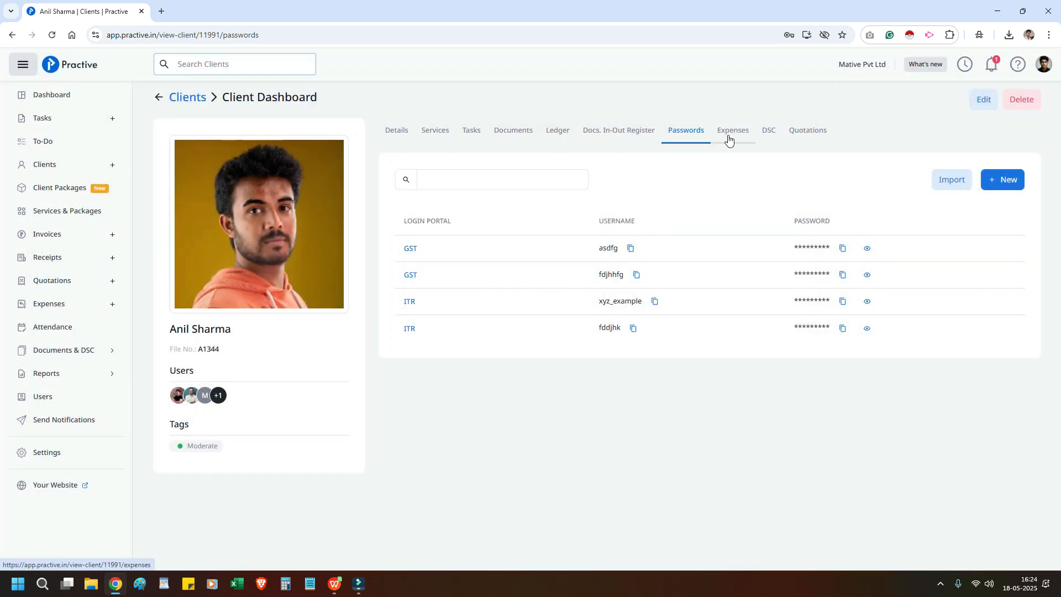
pyautogui.click(728, 134)
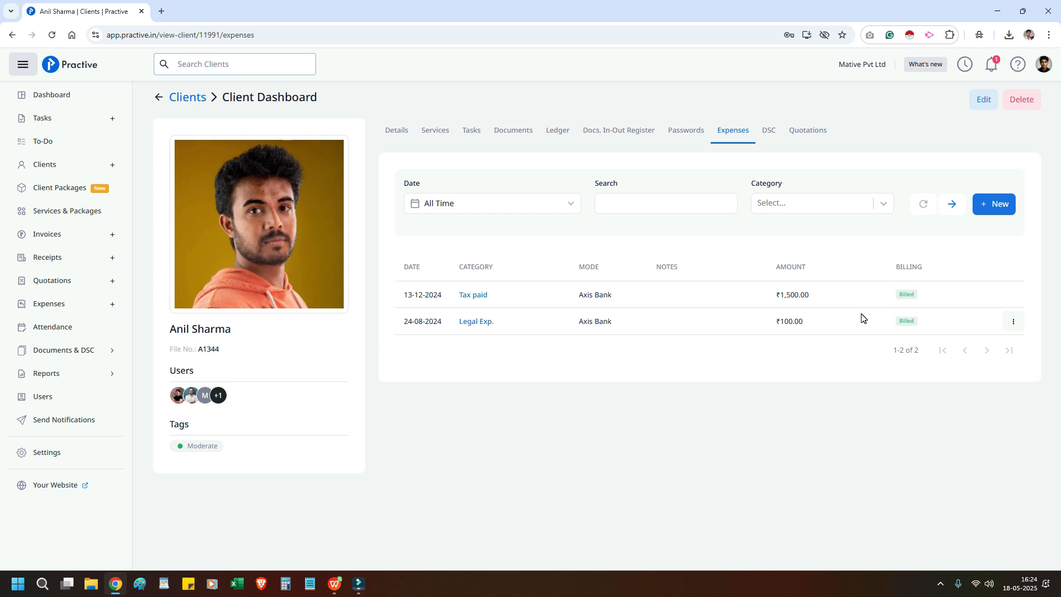
pyautogui.click(986, 213)
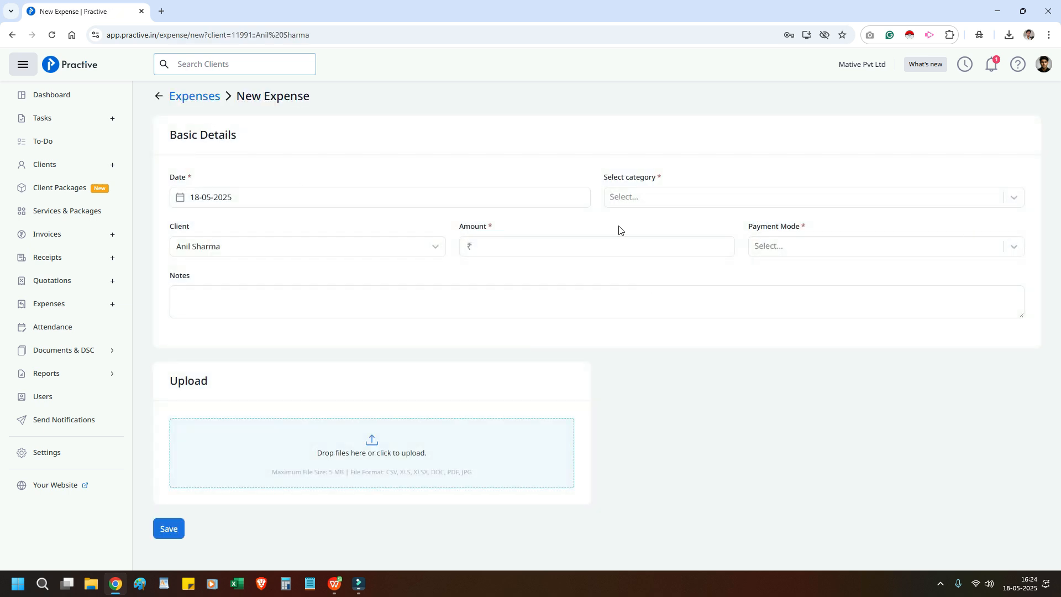
pyautogui.click(648, 199)
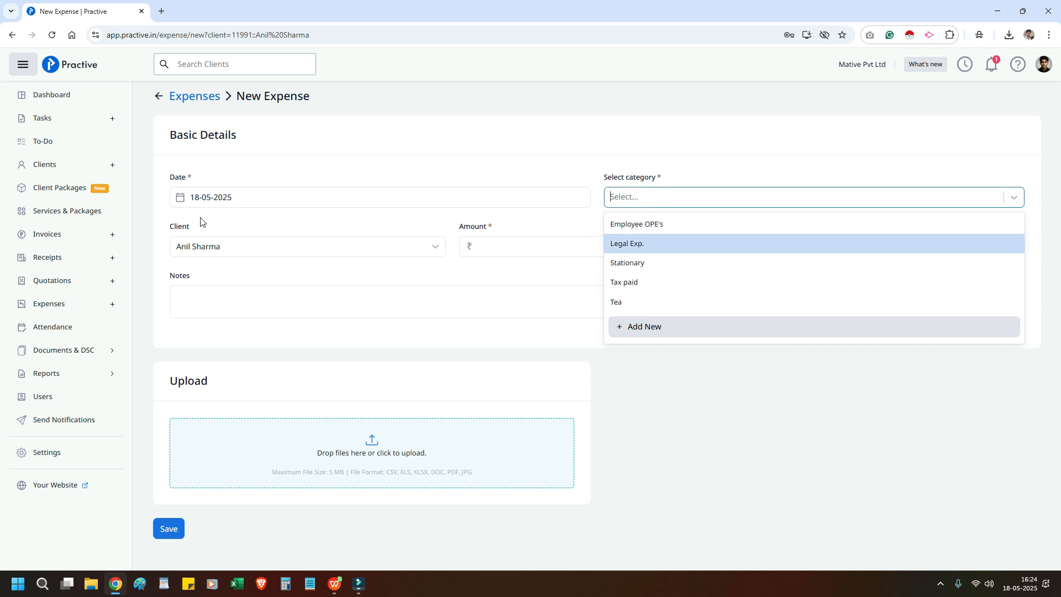
pyautogui.click(324, 259)
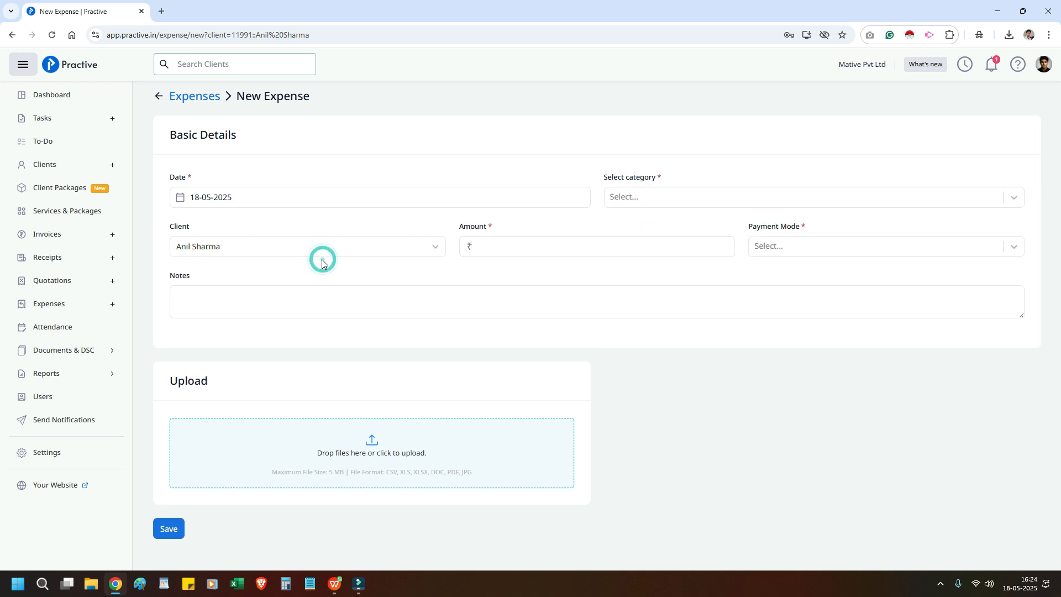
pyautogui.click(527, 244)
pyautogui.click(774, 246)
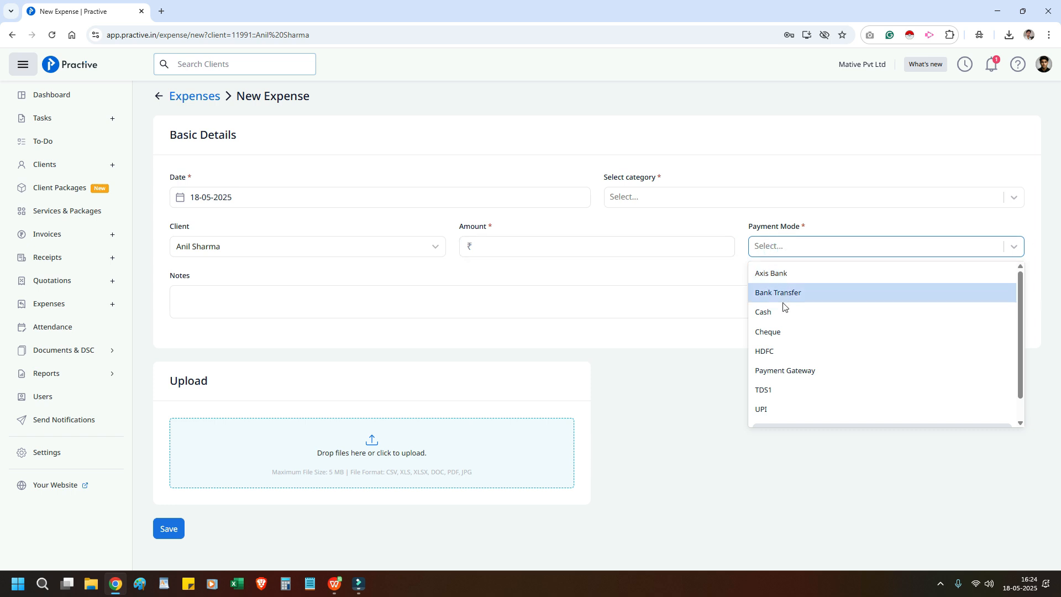
pyautogui.scroll(-1, 794, 365)
pyautogui.click(431, 334)
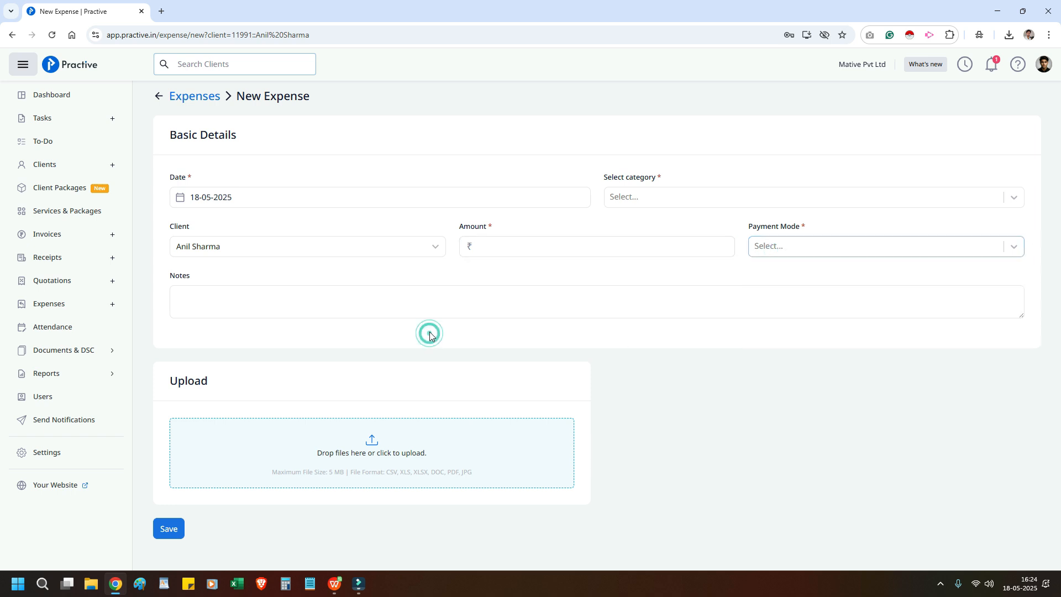
pyautogui.click(403, 306)
pyautogui.moveTo(178, 380); pyautogui.dragTo(217, 386)
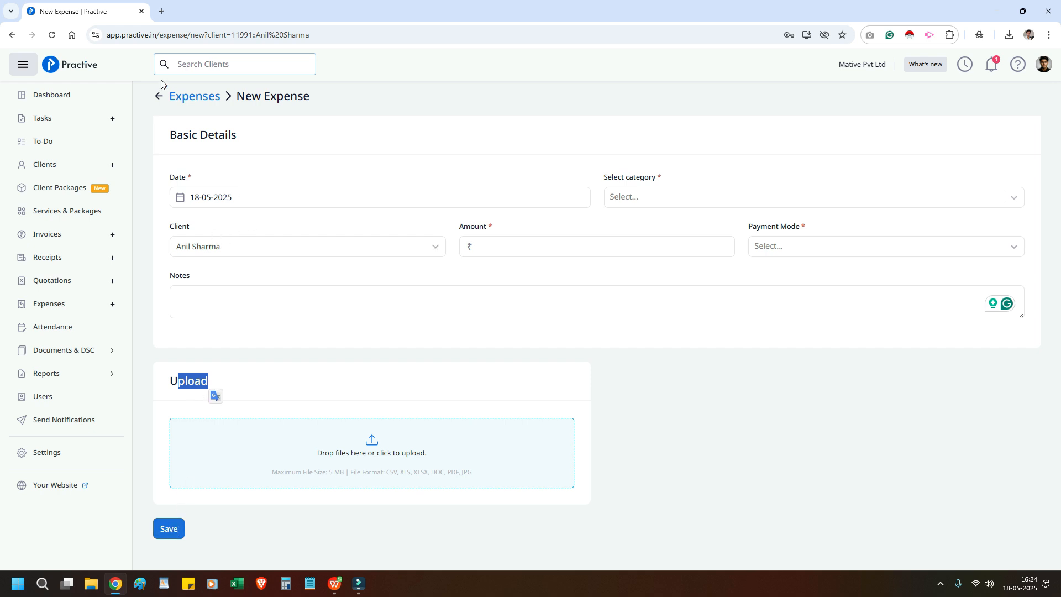
pyautogui.click(160, 98)
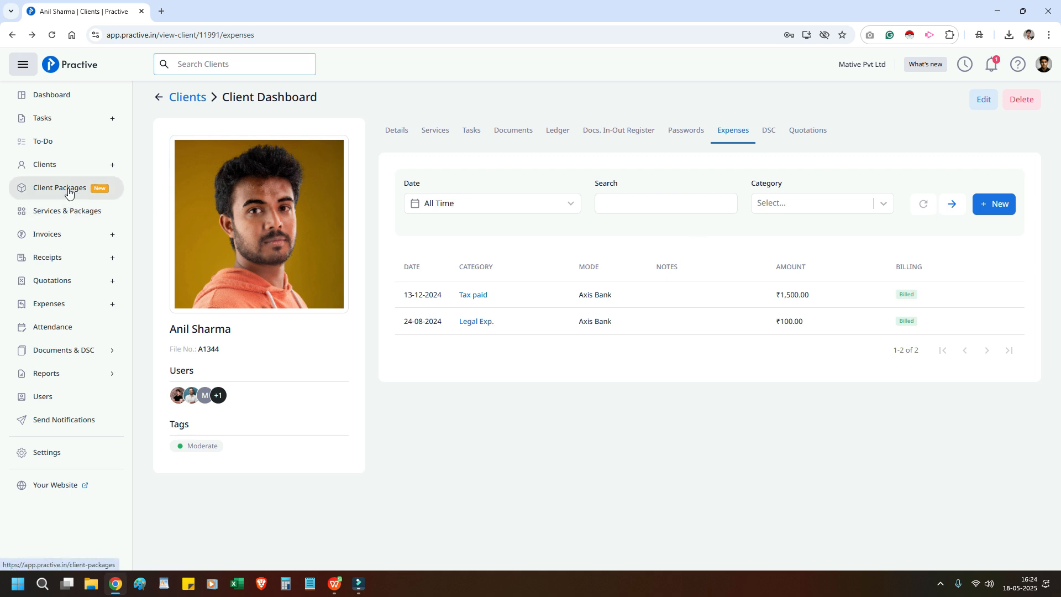
# Step: Start a new task and select clients ACP & SK Ltd, a second client and Aone Traders
pyautogui.click(63, 121)
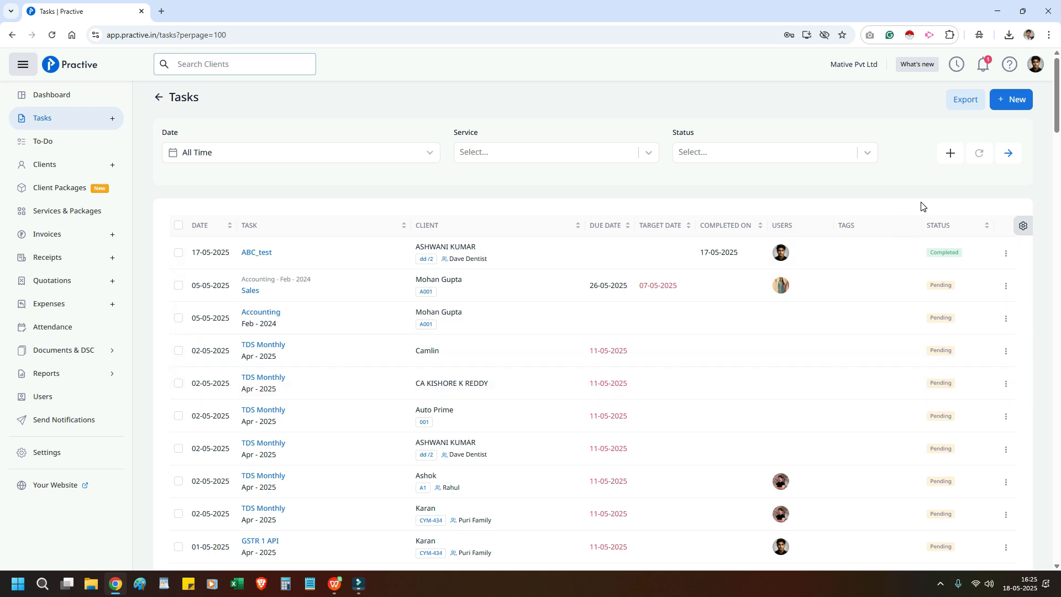
pyautogui.click(1007, 106)
pyautogui.click(429, 142)
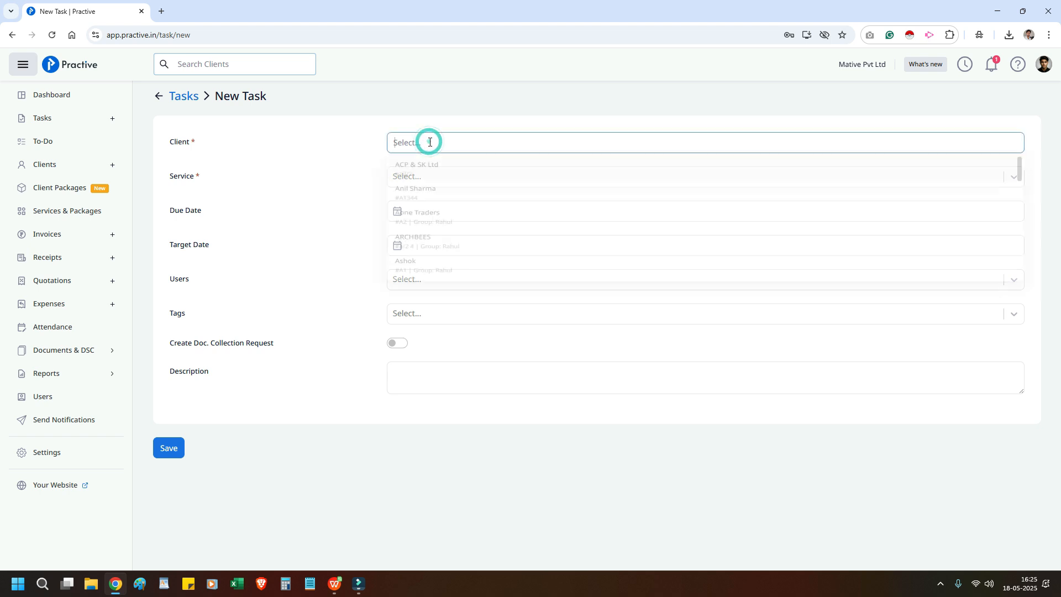
pyautogui.click(437, 174)
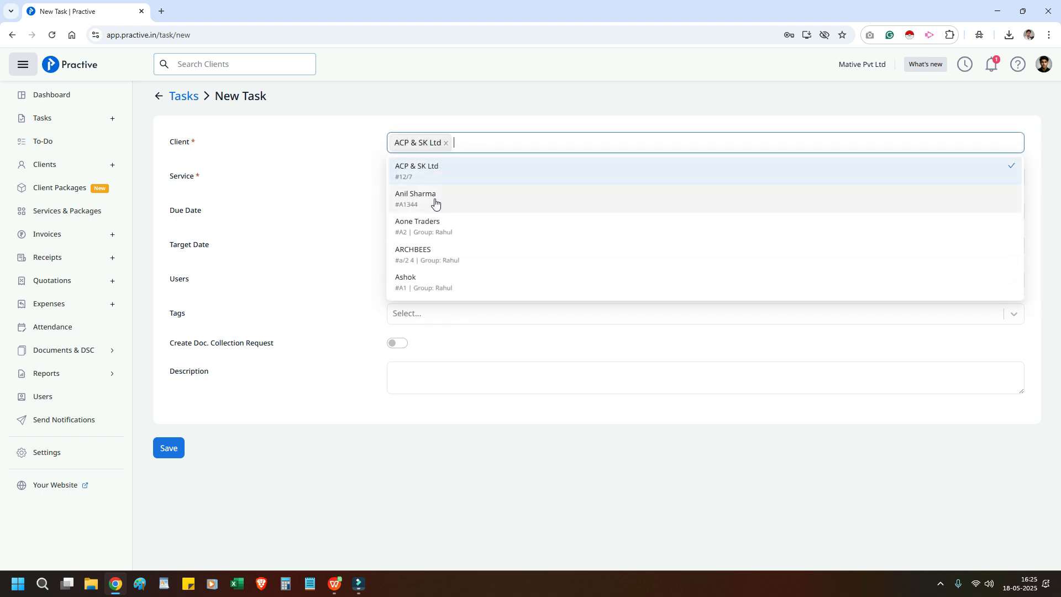
pyautogui.click(435, 202)
pyautogui.click(429, 221)
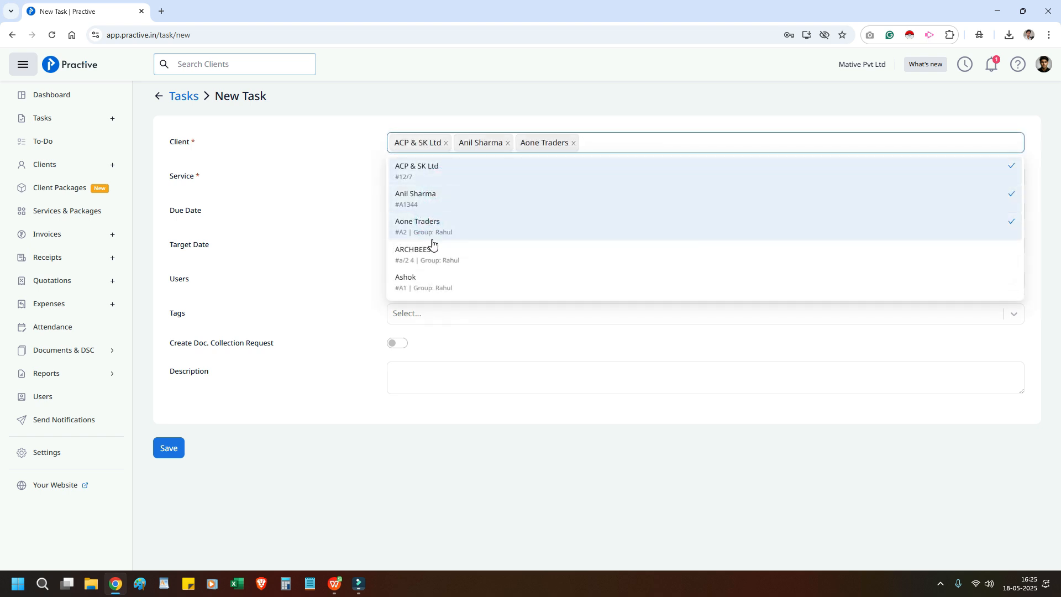
pyautogui.click(312, 237)
# Step: Set the task's service to Accounting and its period to May 2025
pyautogui.click(426, 176)
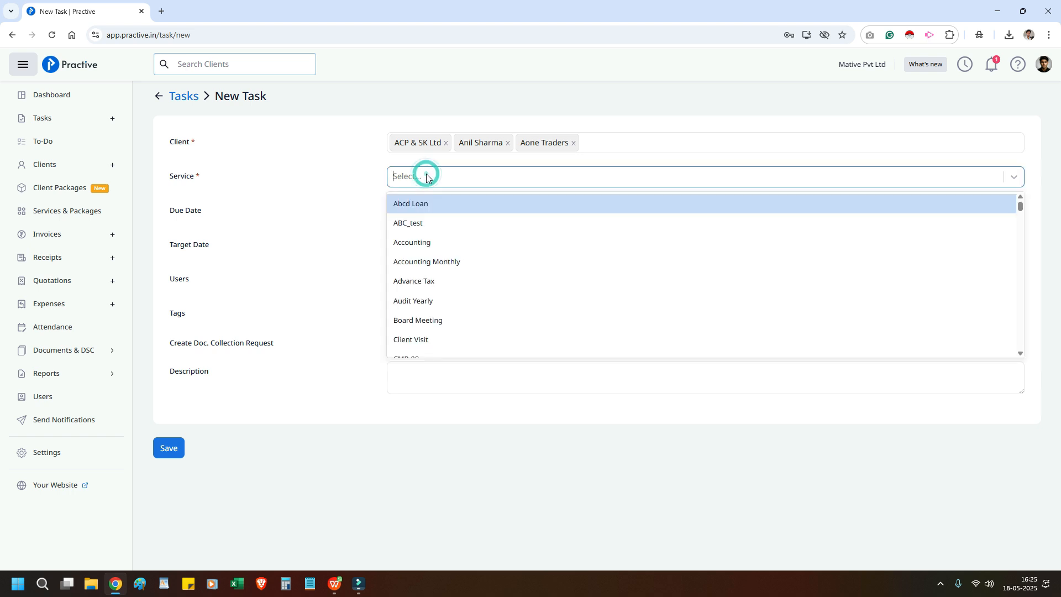
pyautogui.click(436, 241)
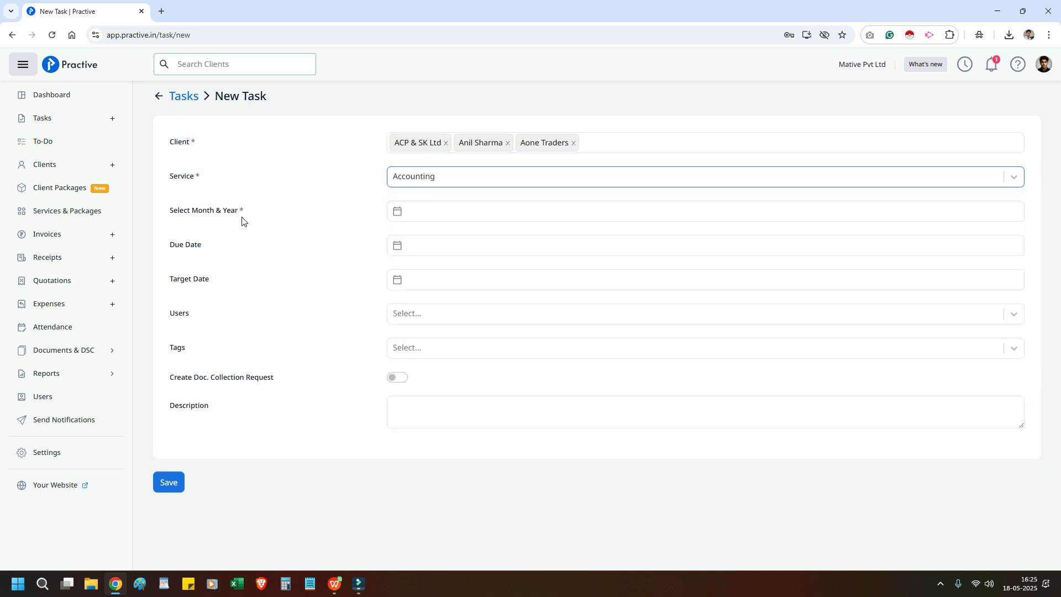
pyautogui.click(428, 211)
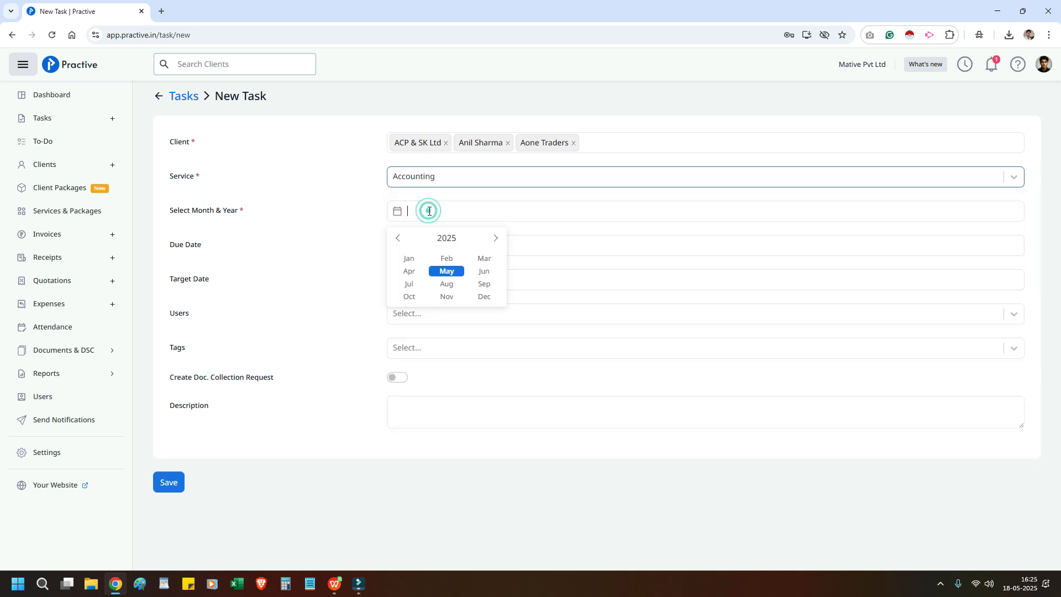
pyautogui.click(442, 271)
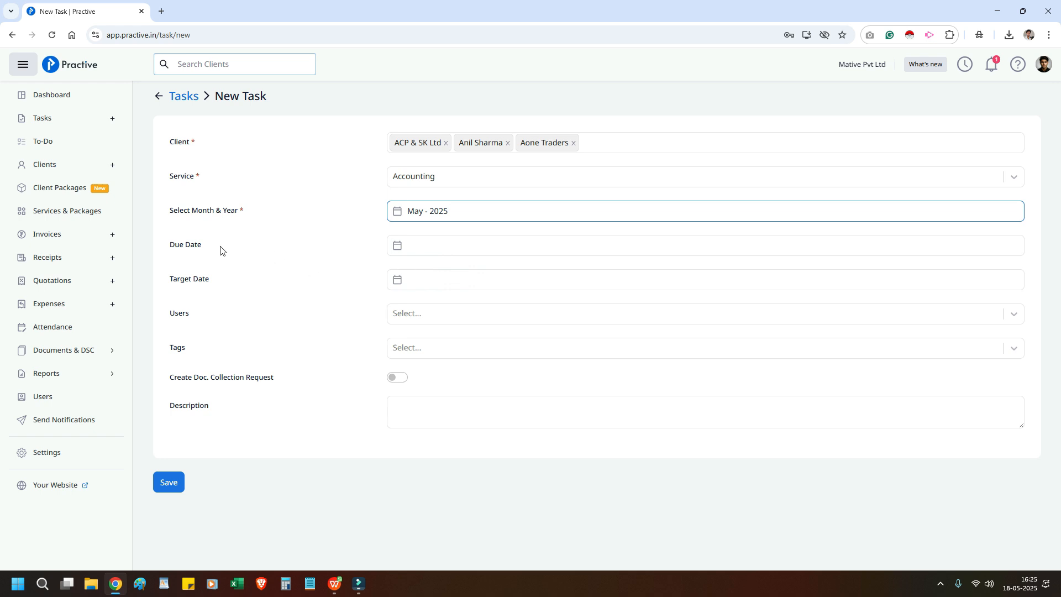
pyautogui.moveTo(175, 244); pyautogui.dragTo(203, 245)
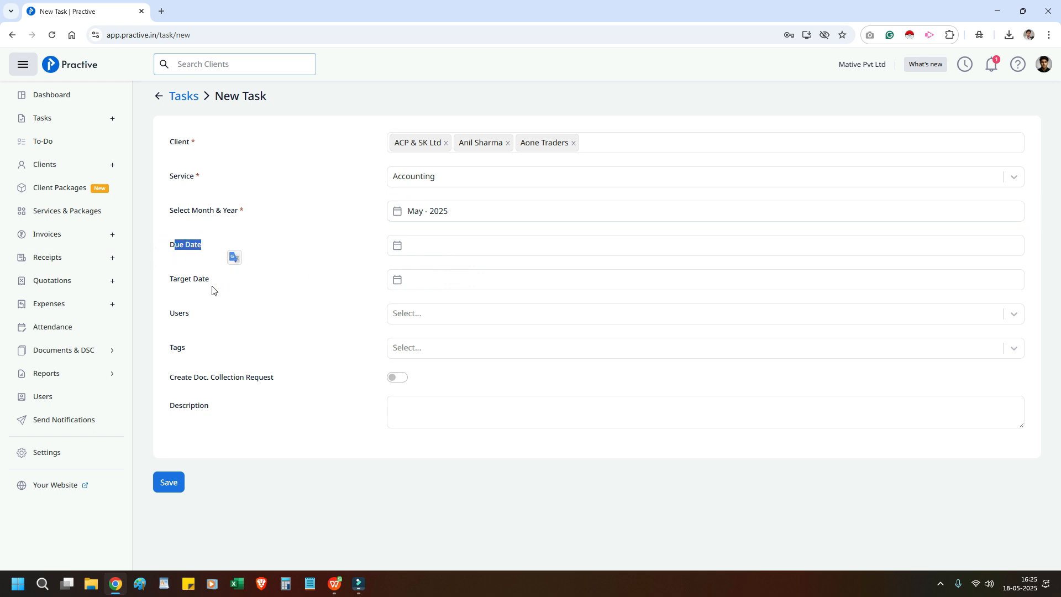
pyautogui.moveTo(191, 282); pyautogui.dragTo(329, 299)
# Step: Assign one team member, leave tags and description empty, and save the task
pyautogui.click(442, 316)
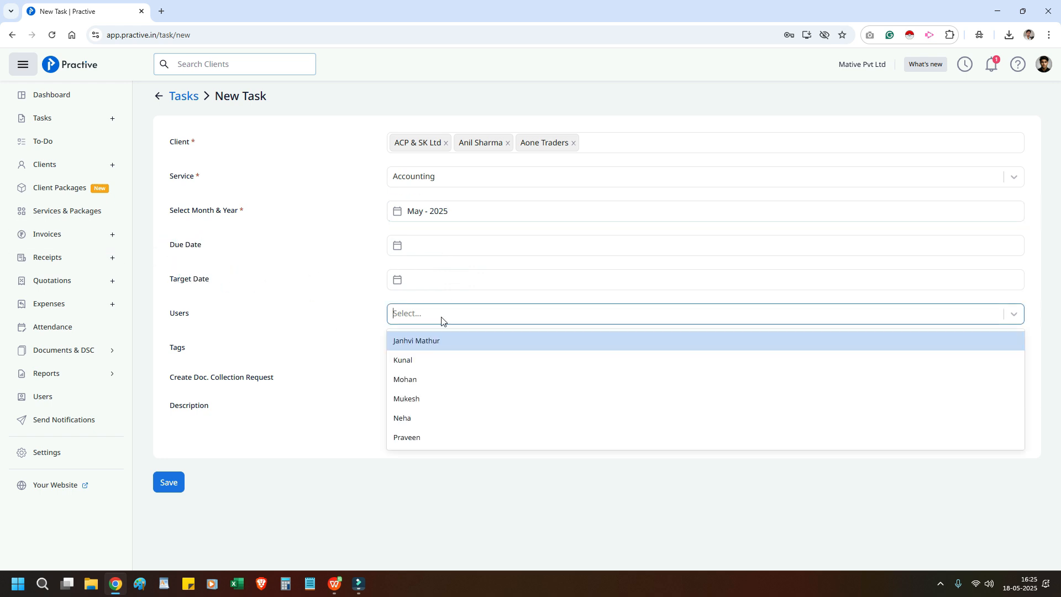
pyautogui.click(432, 359)
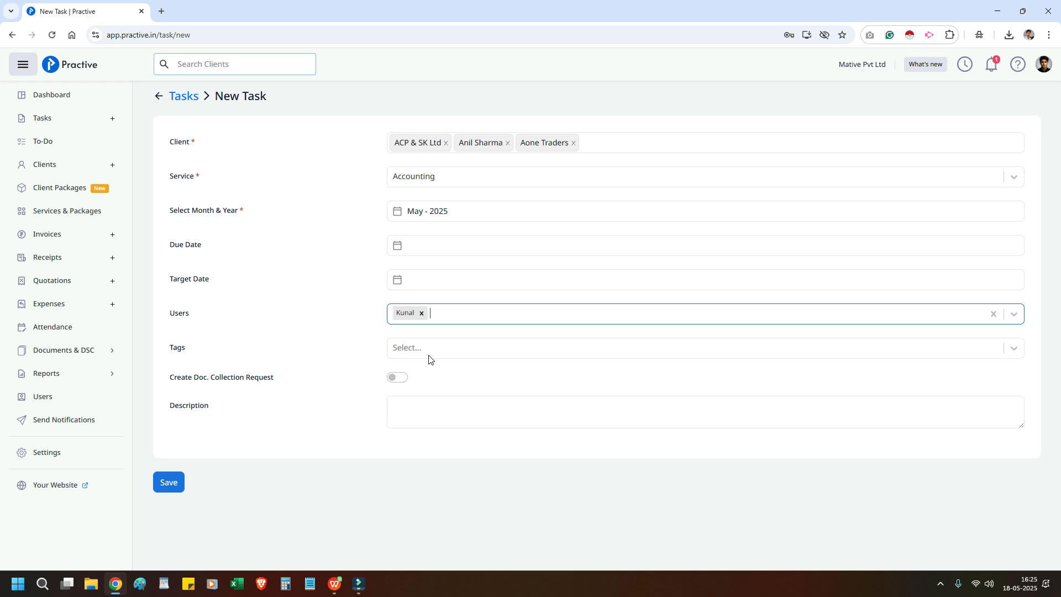
pyautogui.click(501, 353)
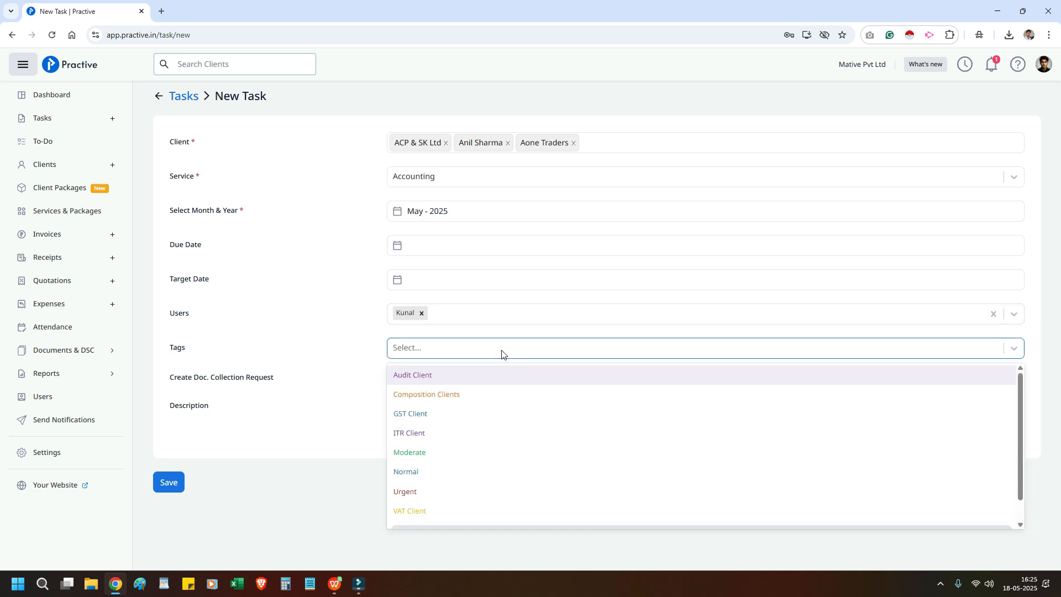
pyautogui.click(502, 354)
pyautogui.moveTo(241, 381); pyautogui.dragTo(274, 380)
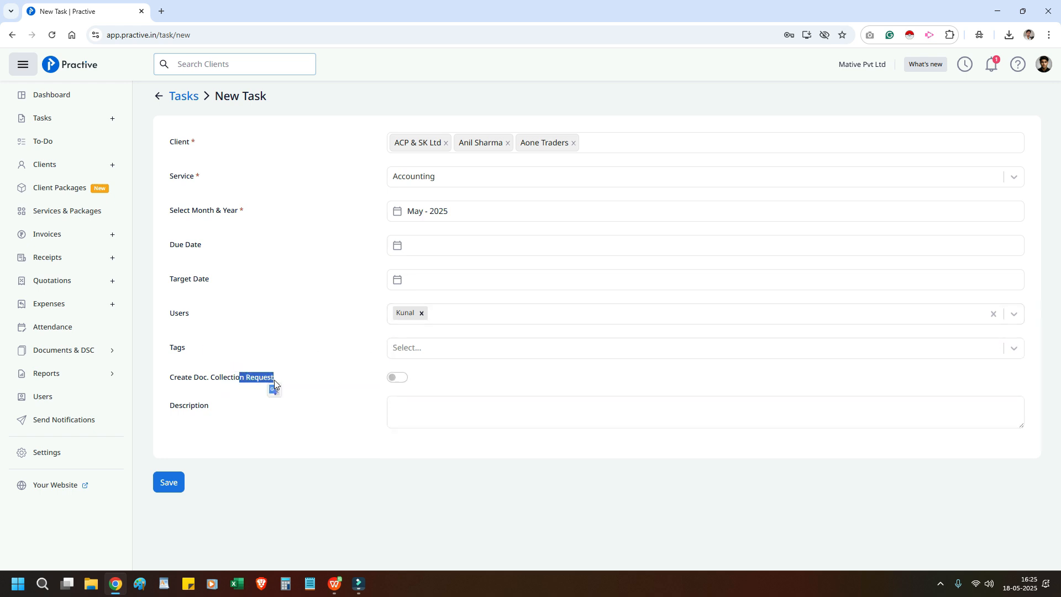
pyautogui.click(409, 401)
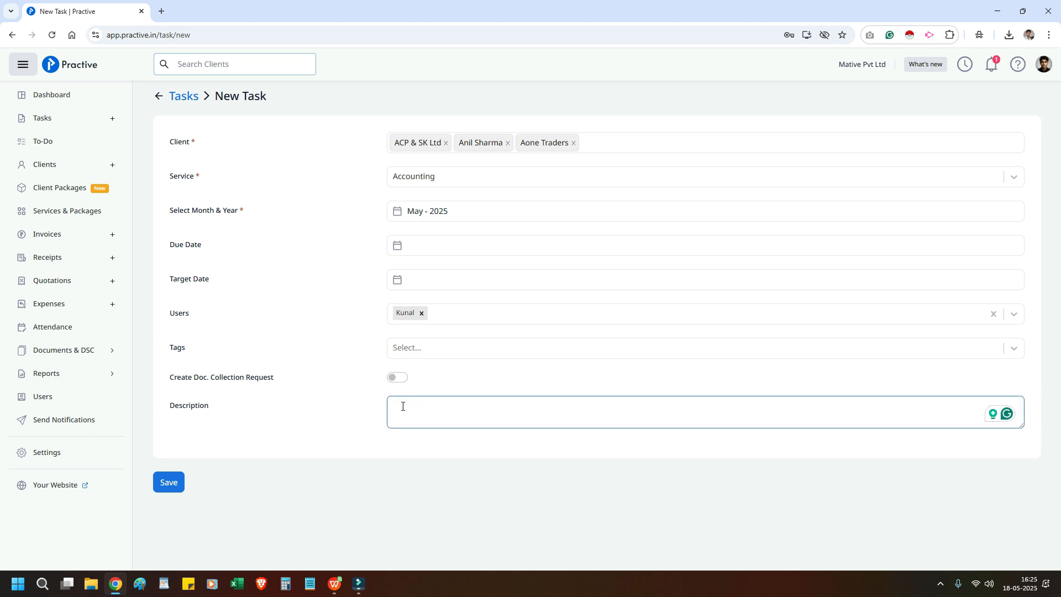
pyautogui.click(175, 480)
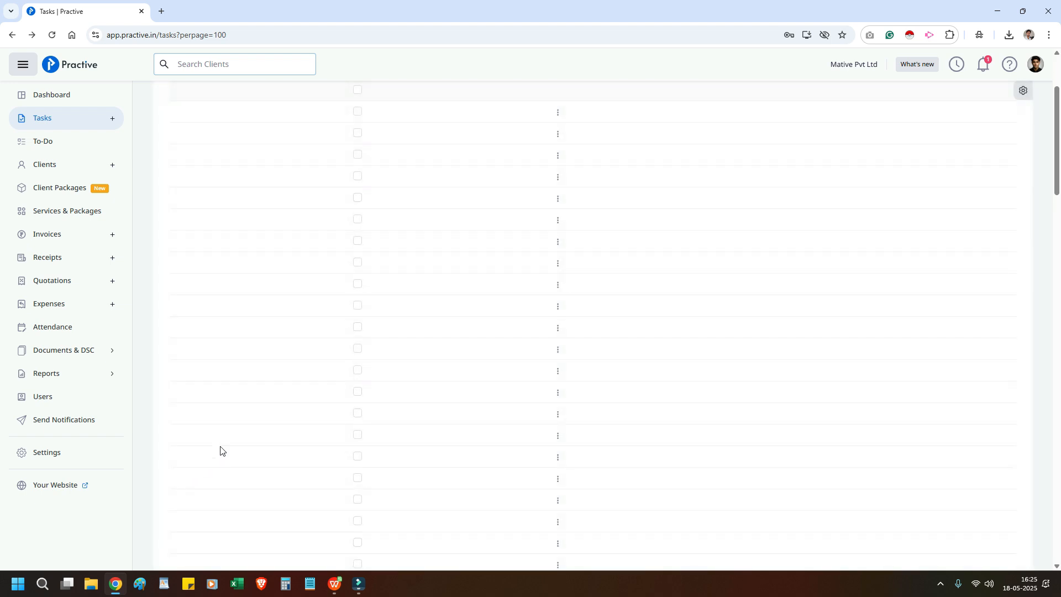
pyautogui.scroll(3, 340, 338)
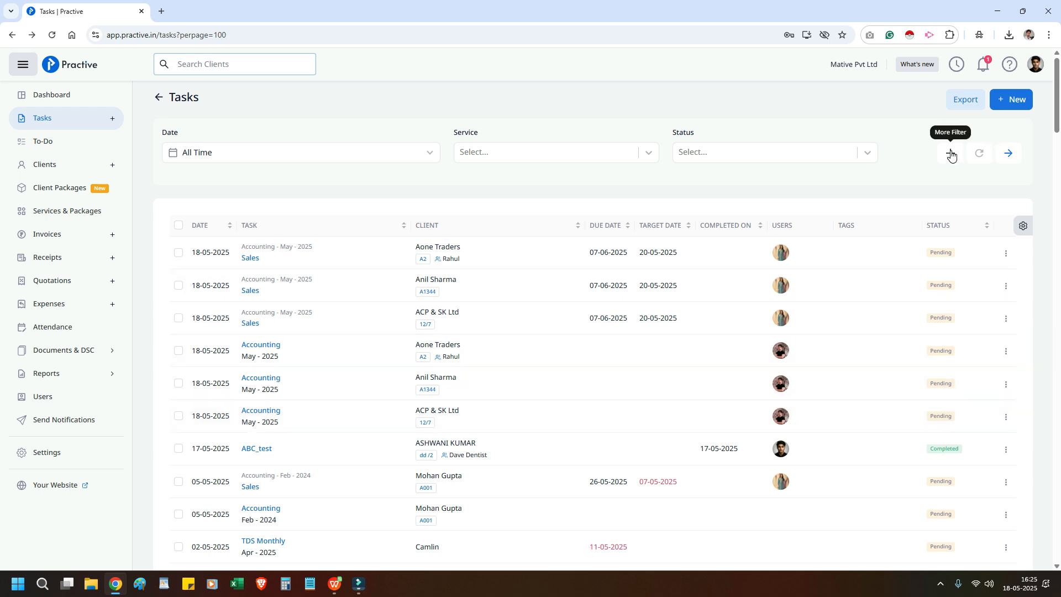
pyautogui.click(951, 155)
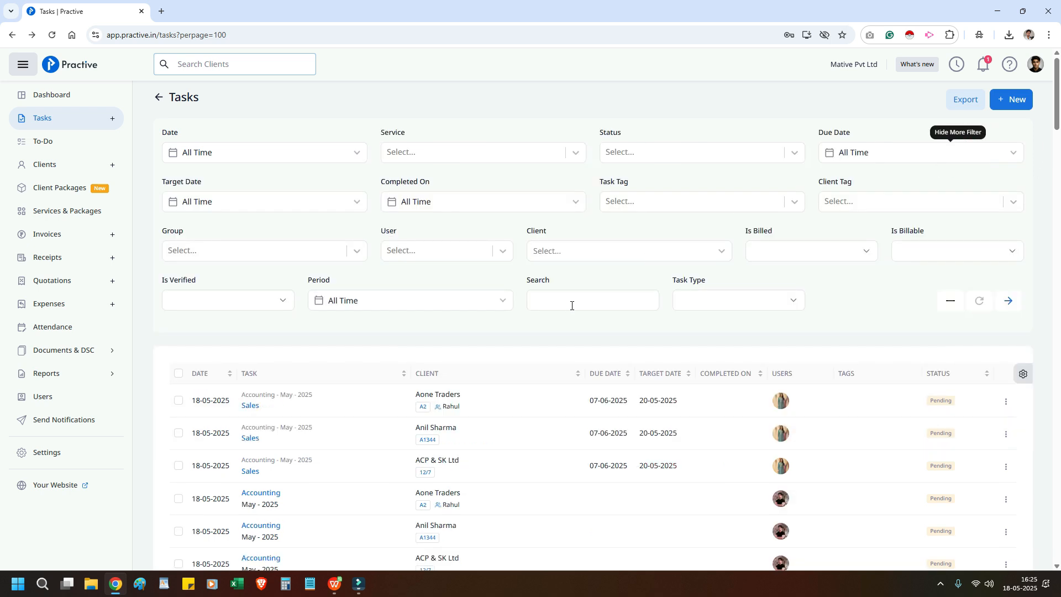
pyautogui.click(479, 254)
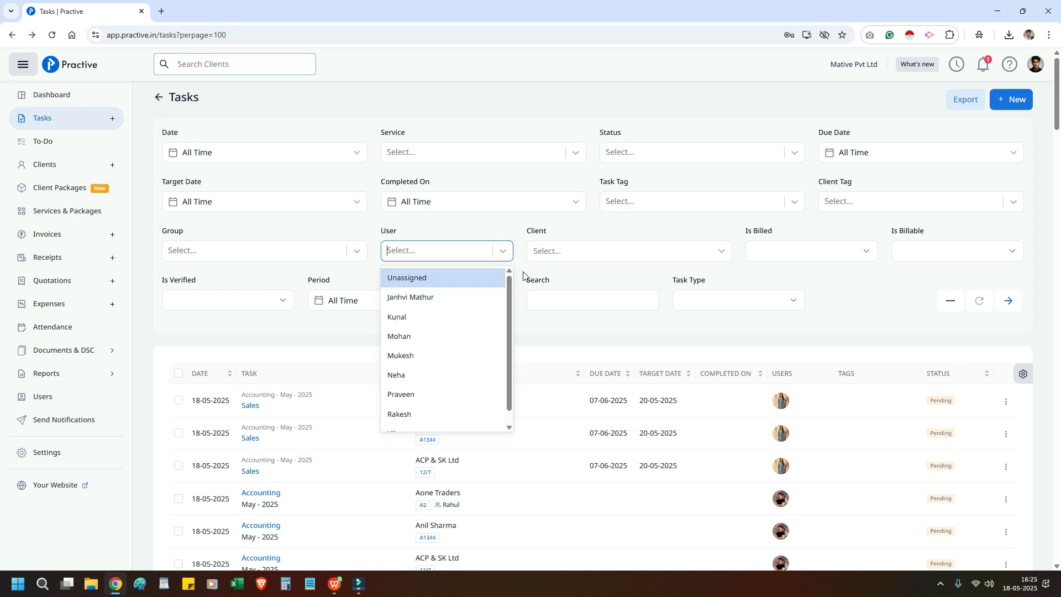
pyautogui.click(575, 248)
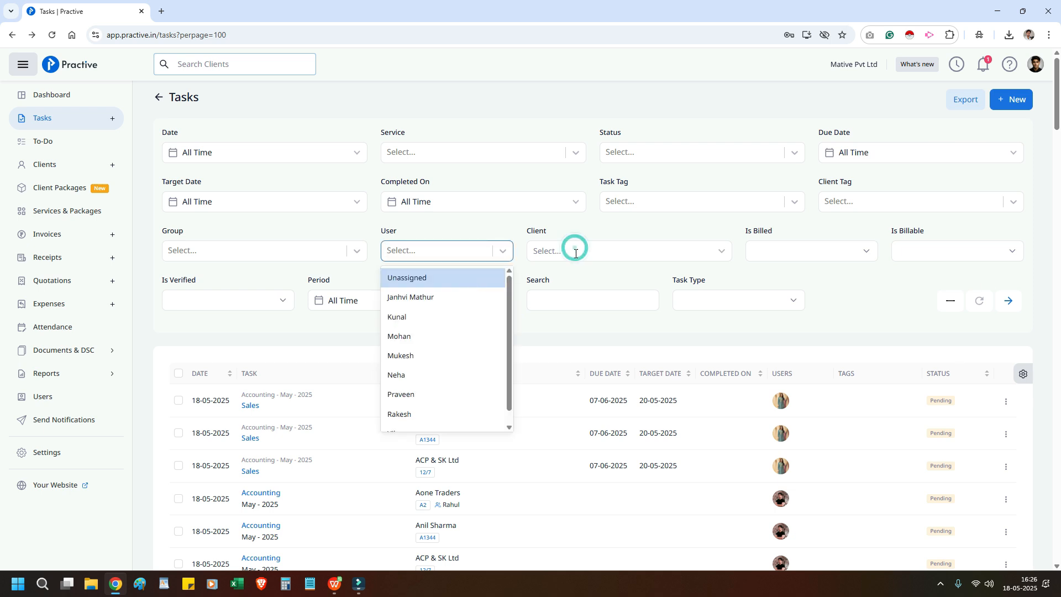
pyautogui.click(521, 154)
pyautogui.click(644, 152)
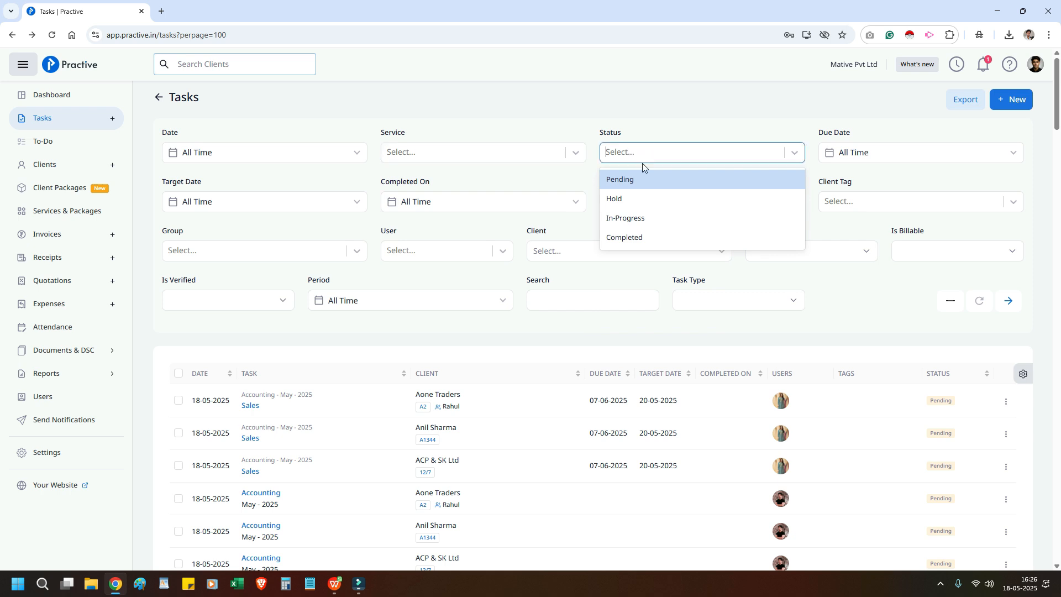
pyautogui.click(319, 155)
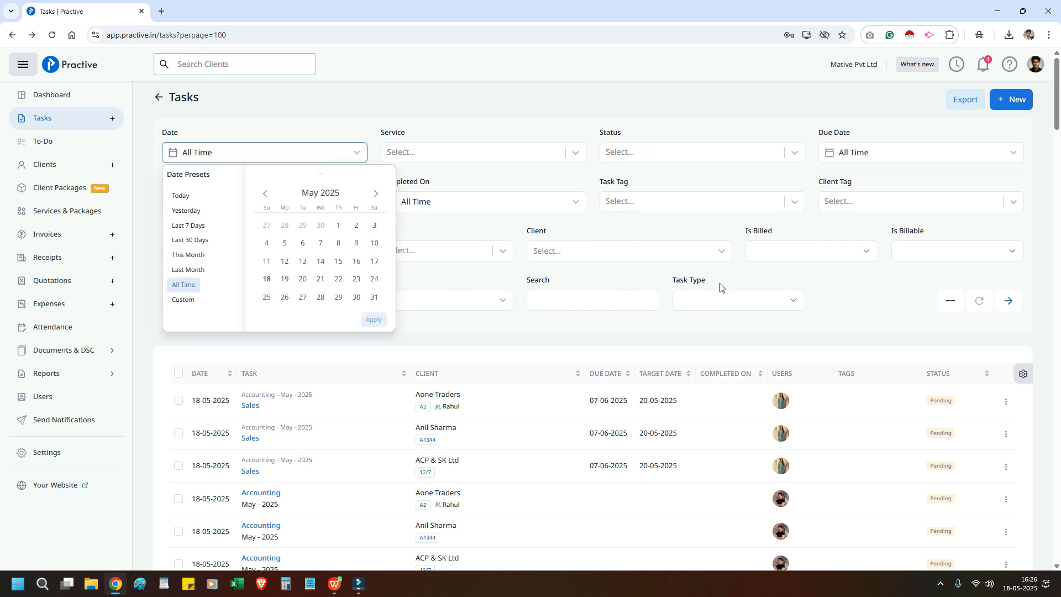
pyautogui.click(741, 282)
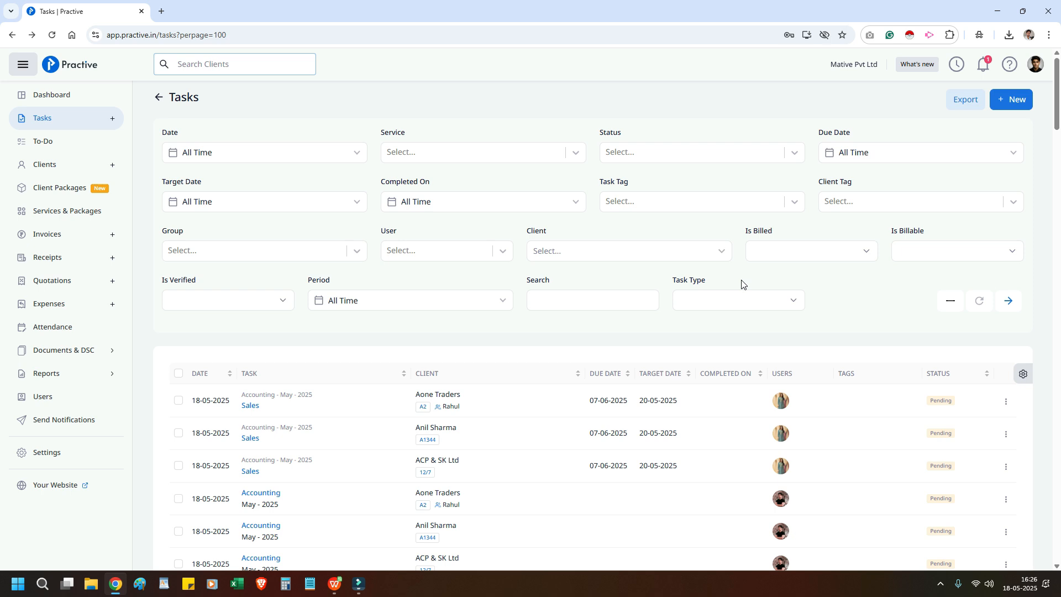
pyautogui.click(948, 304)
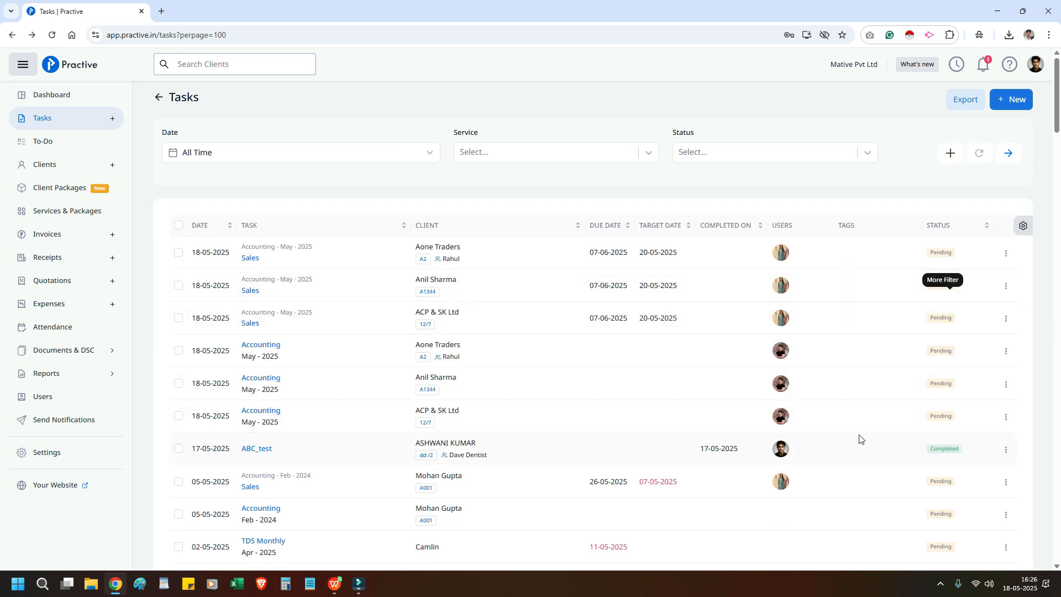
pyautogui.moveTo(780, 389)
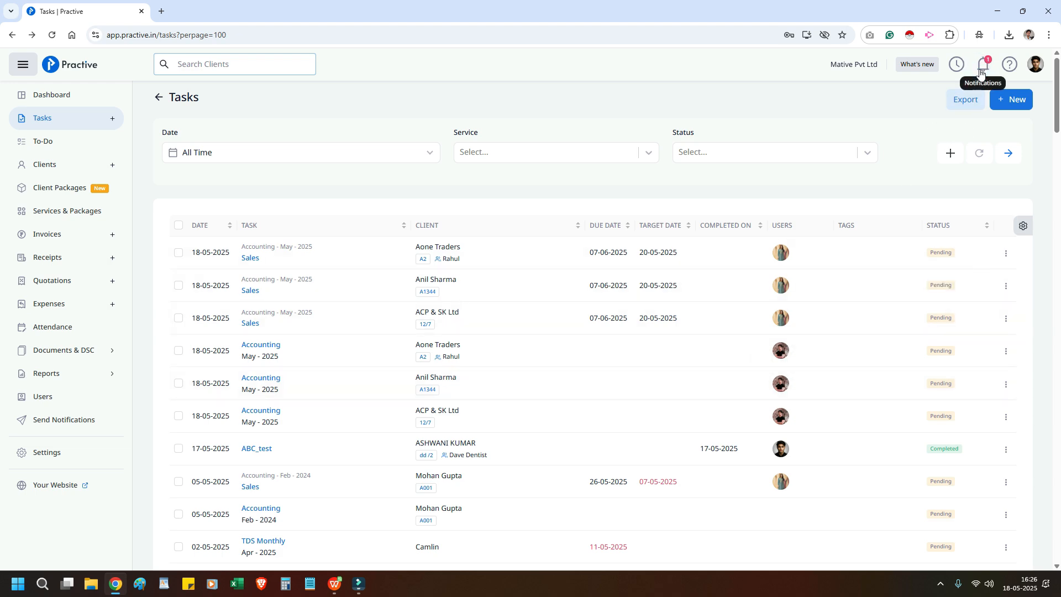
pyautogui.click(982, 65)
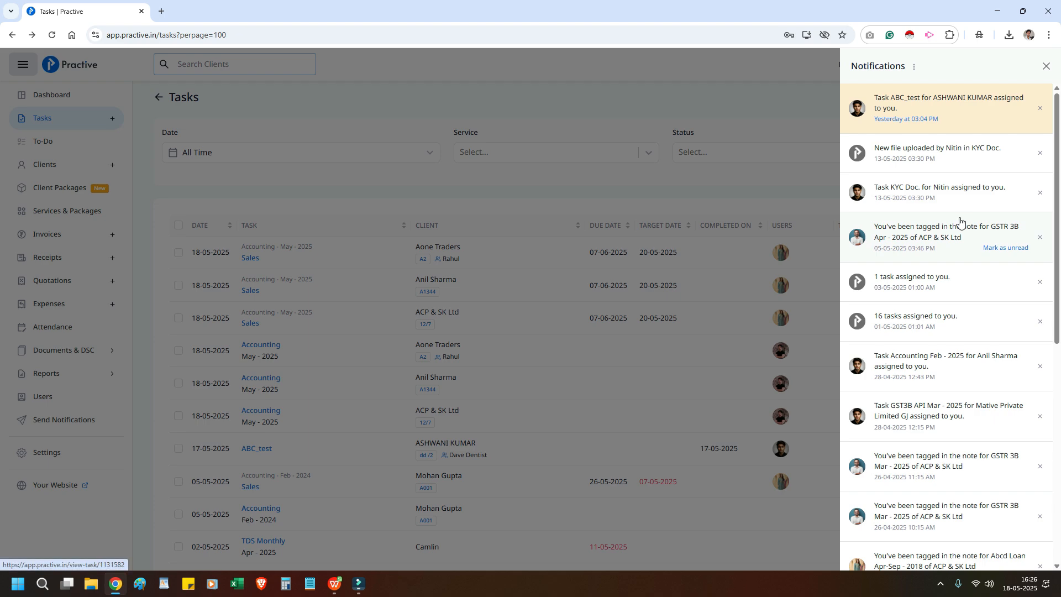
pyautogui.click(679, 369)
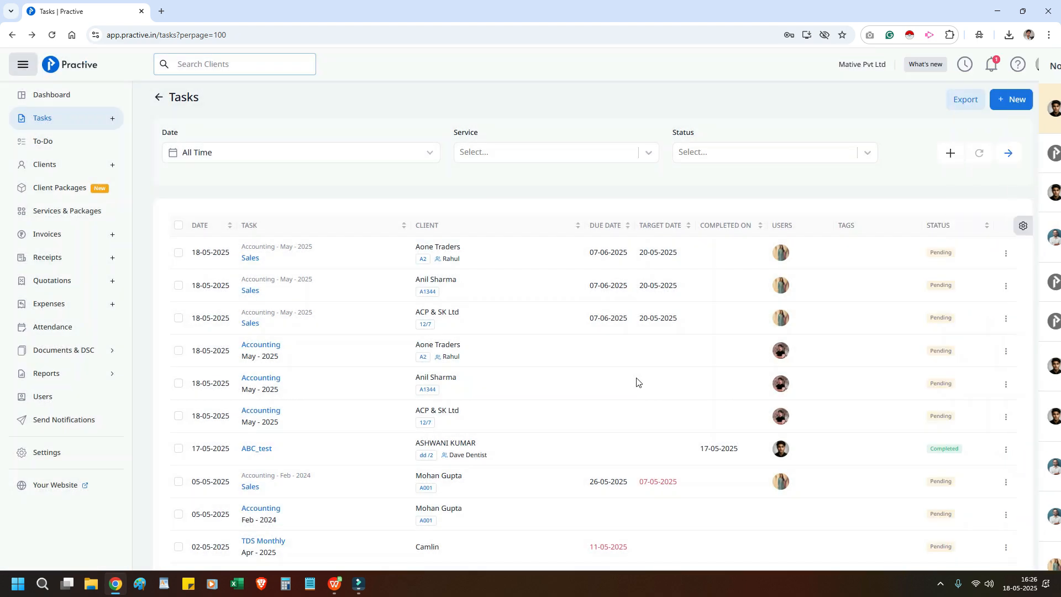
# Step: Open ACP & SK Ltd's Accounting May - 2025 task and check its status choices without changing them
pyautogui.click(267, 412)
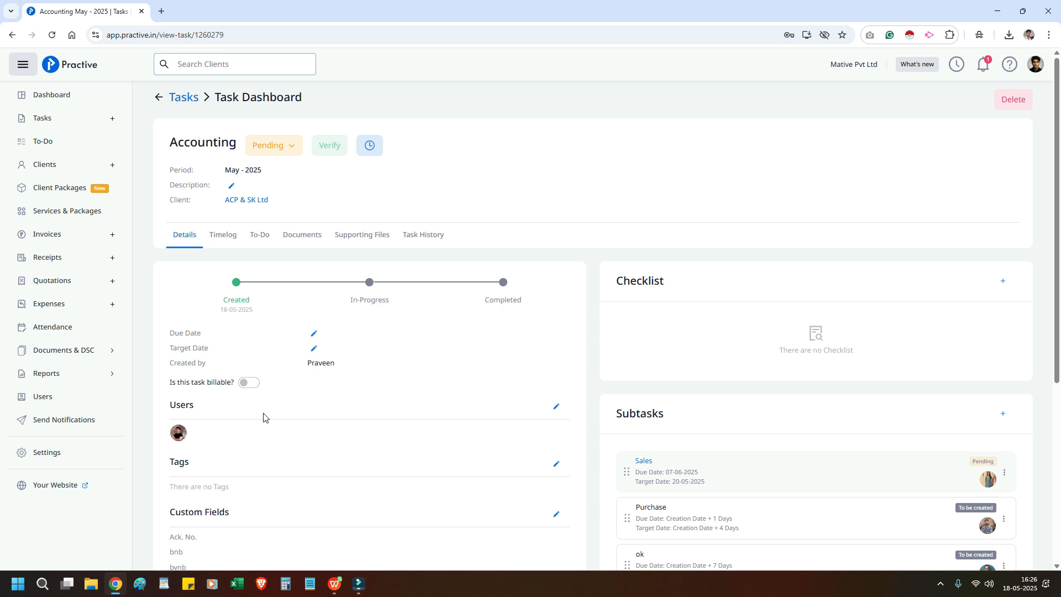
pyautogui.scroll(-4, 267, 416)
pyautogui.scroll(4, 269, 414)
pyautogui.click(290, 149)
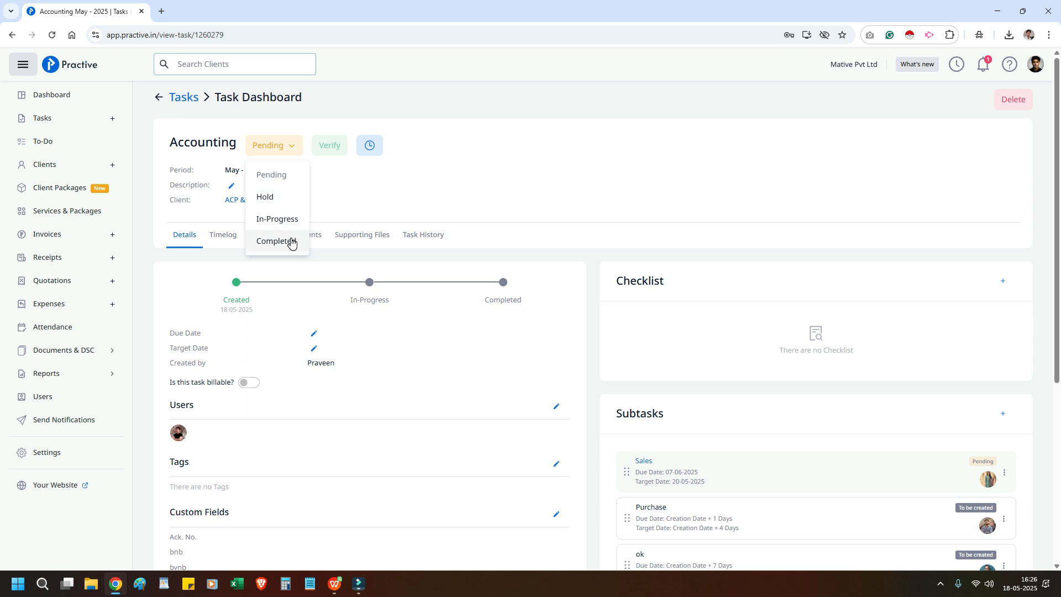
pyautogui.click(407, 213)
pyautogui.moveTo(626, 284); pyautogui.dragTo(669, 283)
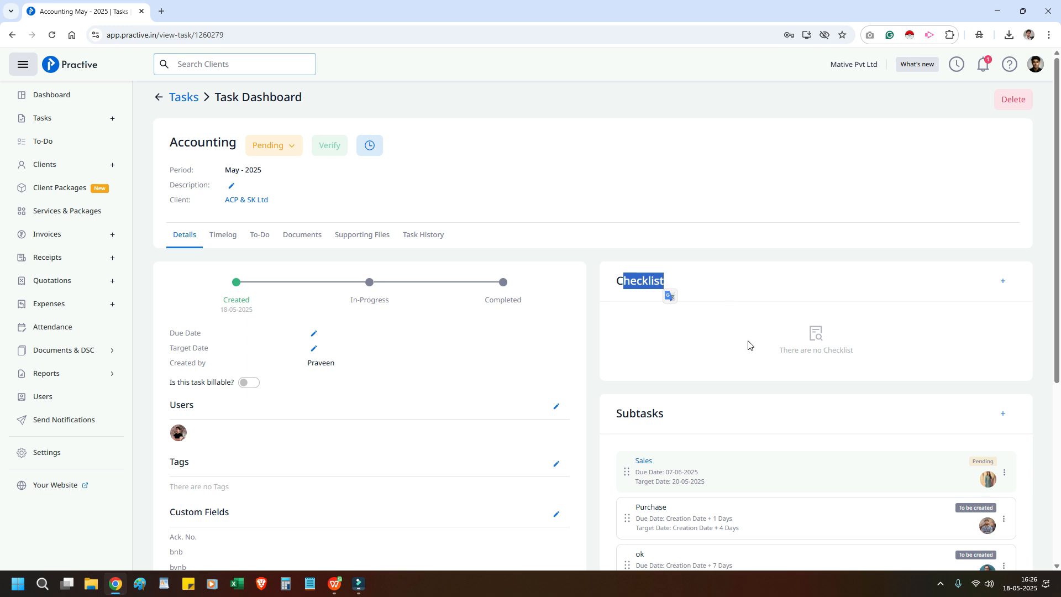
pyautogui.click(789, 343)
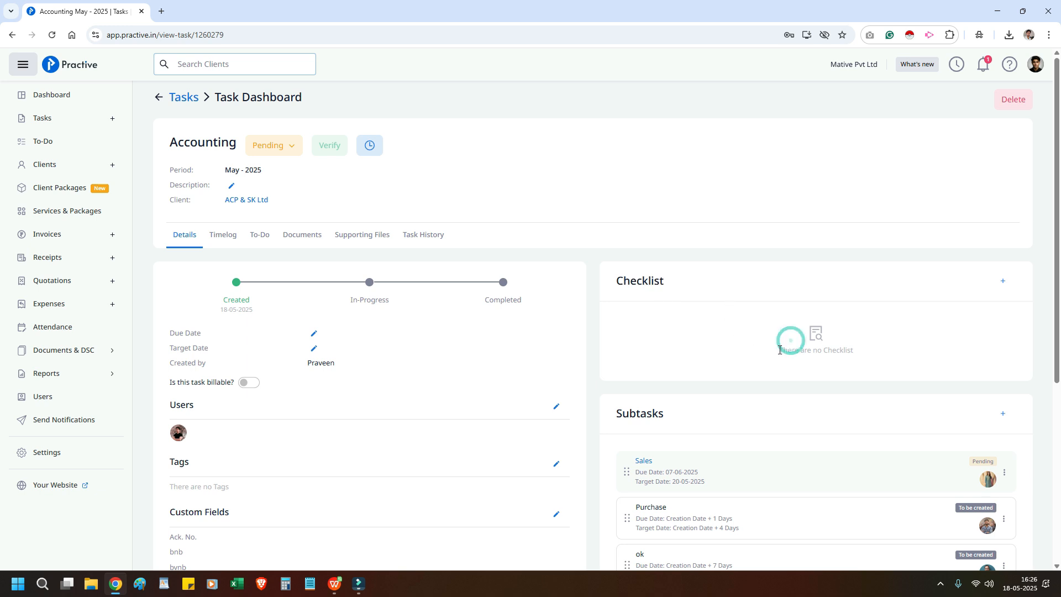
# Step: Preview a new checklist with two added steps, discard it, and scroll through the subtasks
pyautogui.click(1003, 281)
pyautogui.click(548, 133)
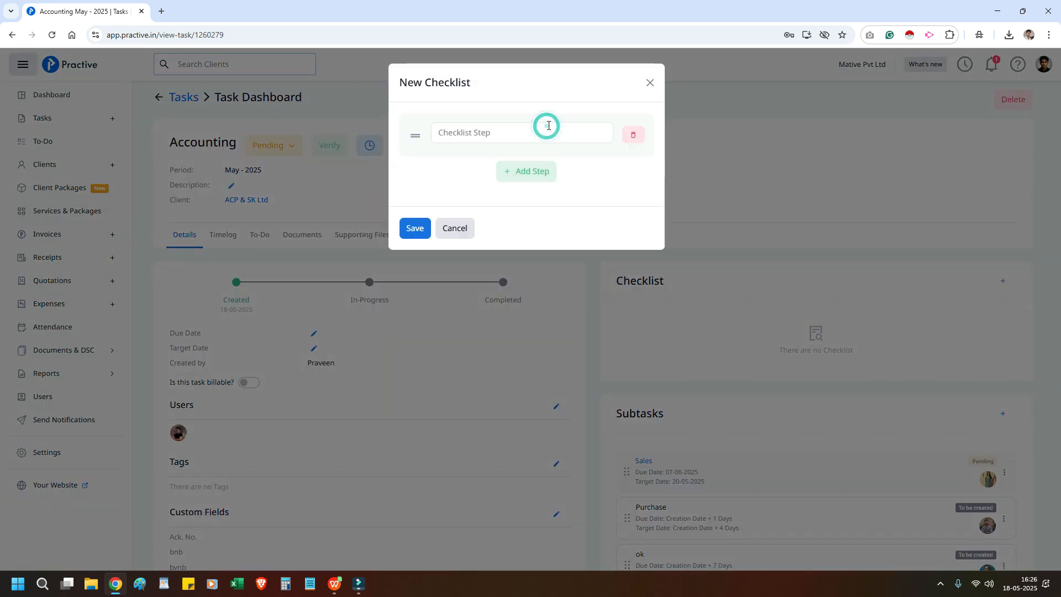
pyautogui.click(546, 166)
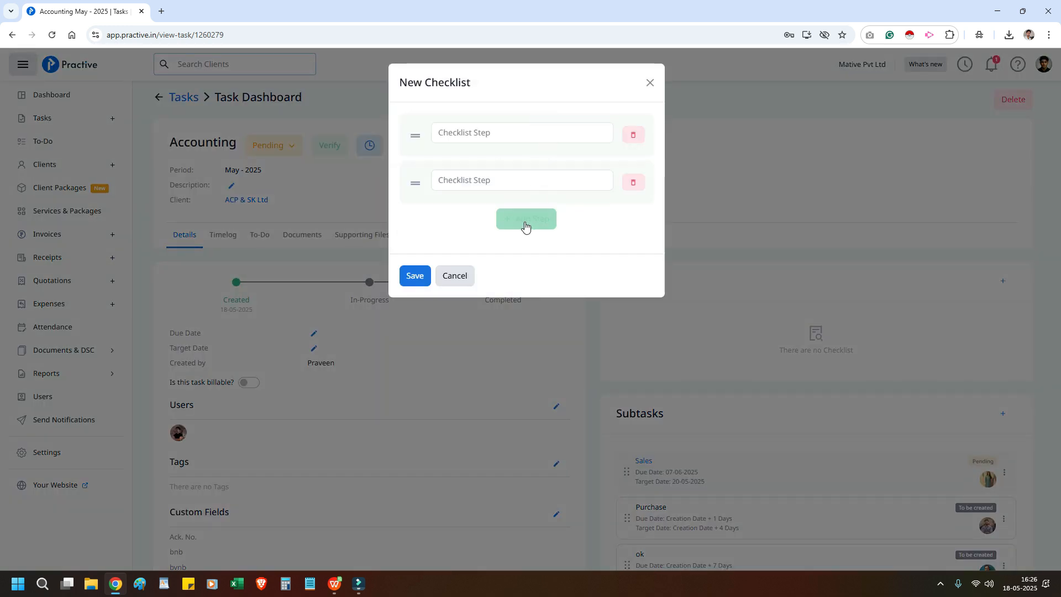
pyautogui.click(464, 275)
pyautogui.scroll(-2, 774, 381)
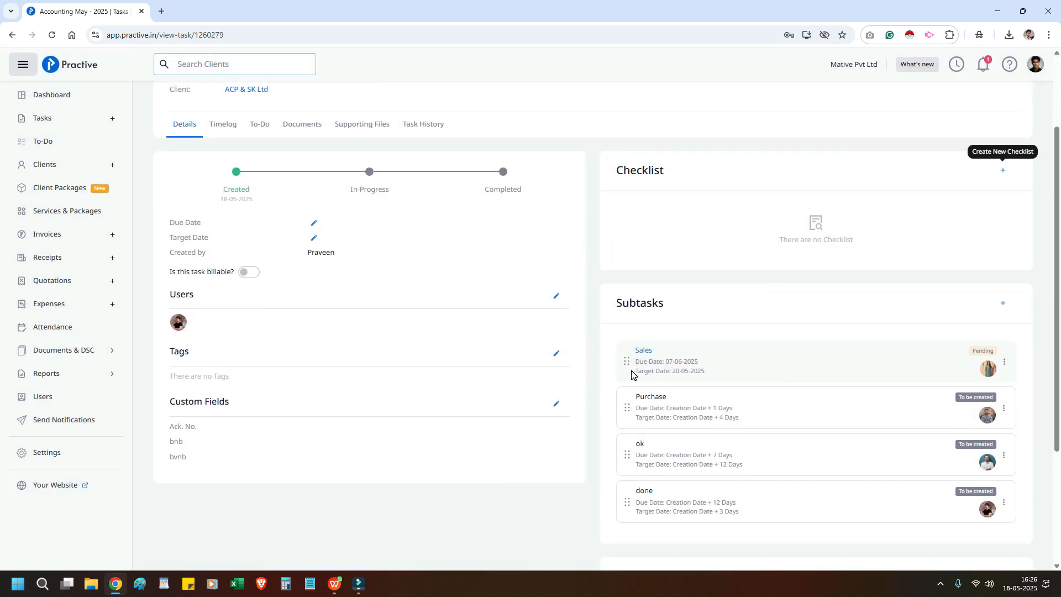
pyautogui.scroll(2, 657, 343)
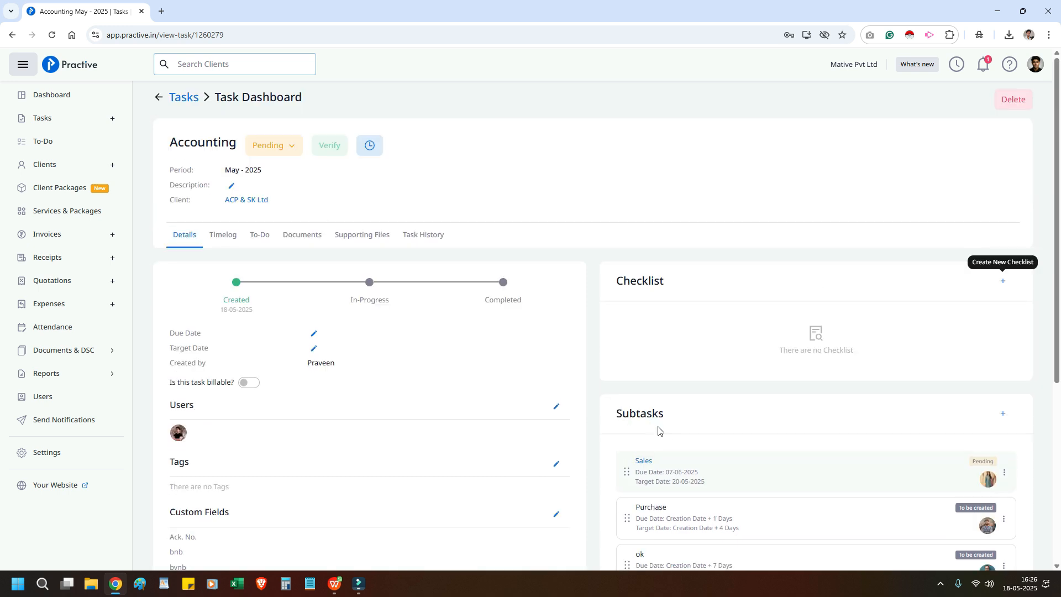
pyautogui.scroll(-3, 658, 428)
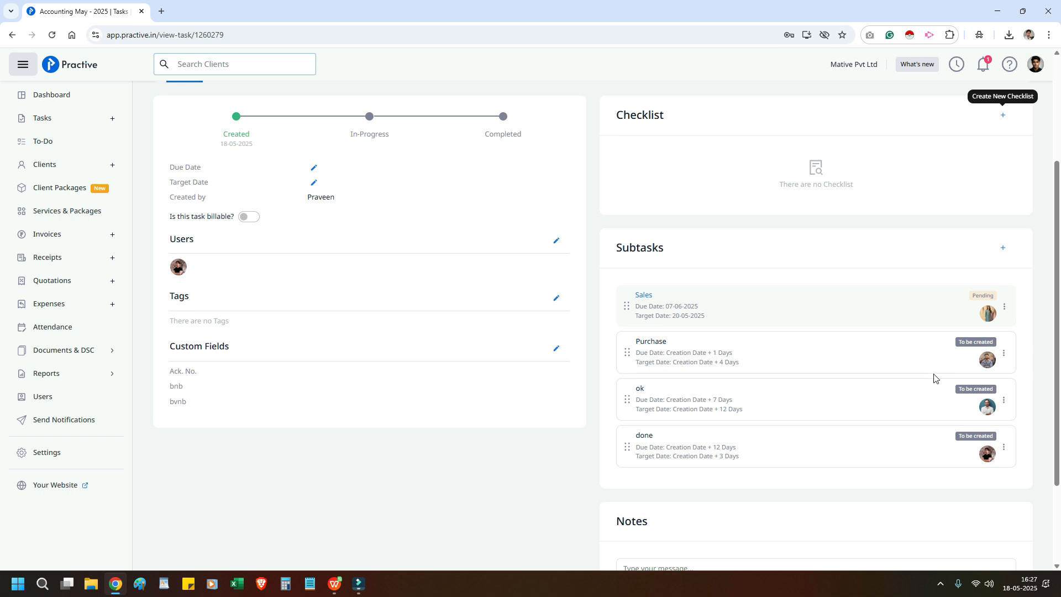
pyautogui.scroll(-2, 819, 539)
pyautogui.click(704, 462)
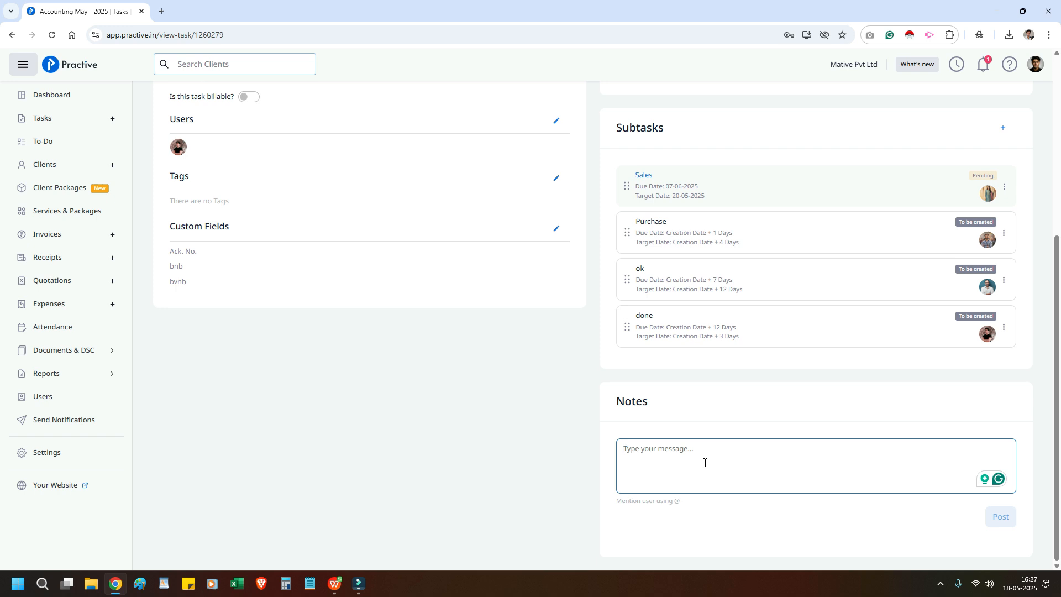
pyautogui.write('@')
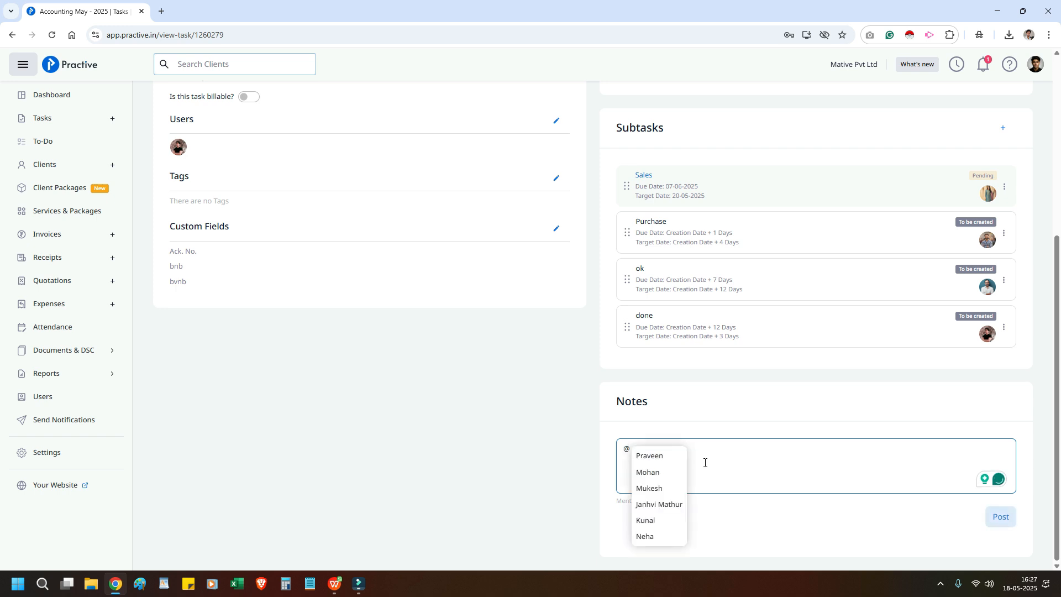
pyautogui.click(665, 471)
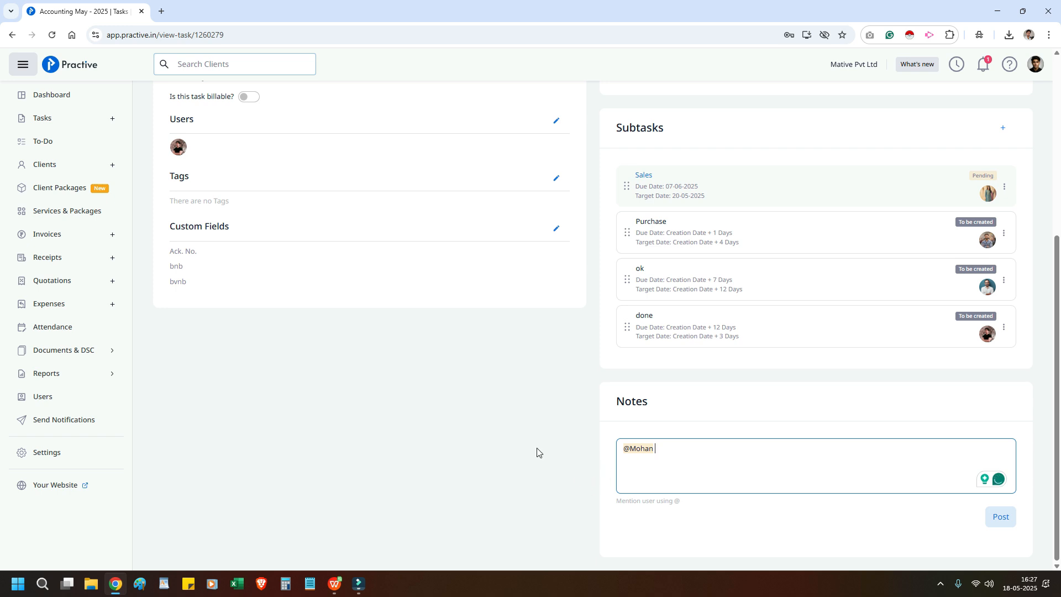
pyautogui.scroll(4, 472, 422)
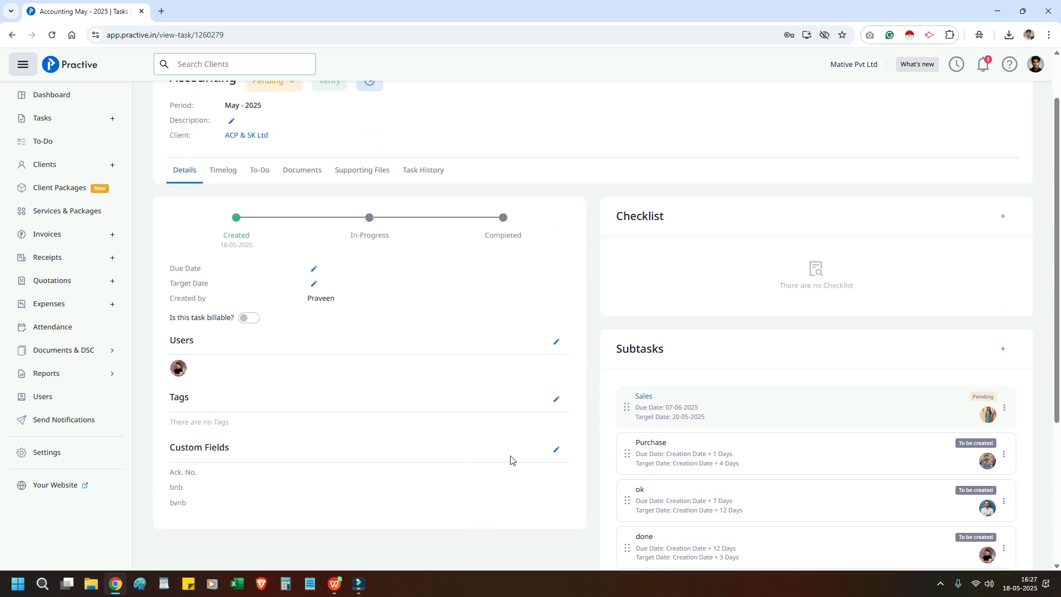
pyautogui.click(557, 450)
pyautogui.scroll(-1, 350, 493)
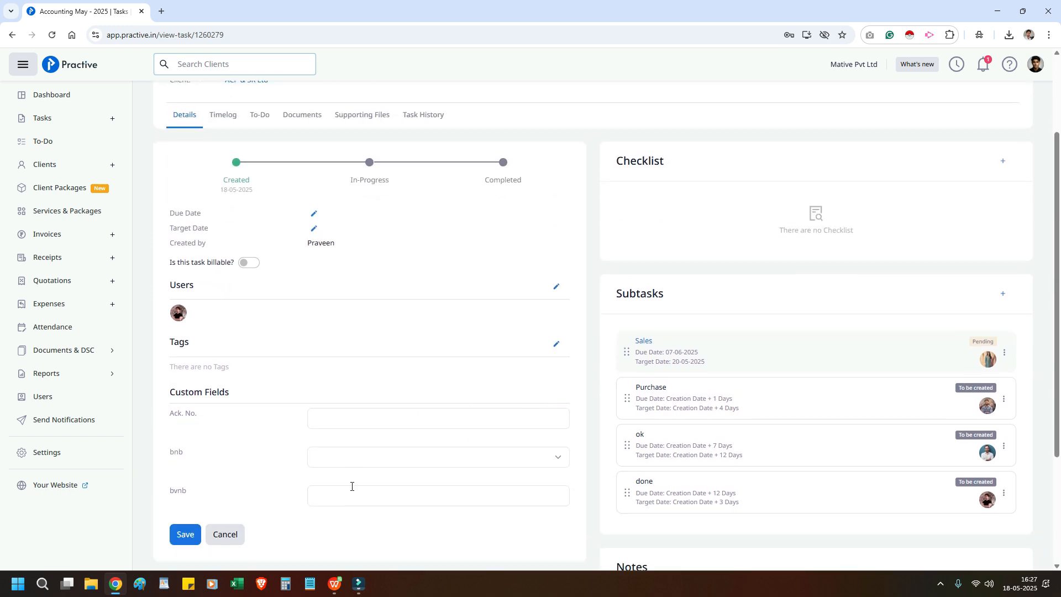
pyautogui.click(353, 422)
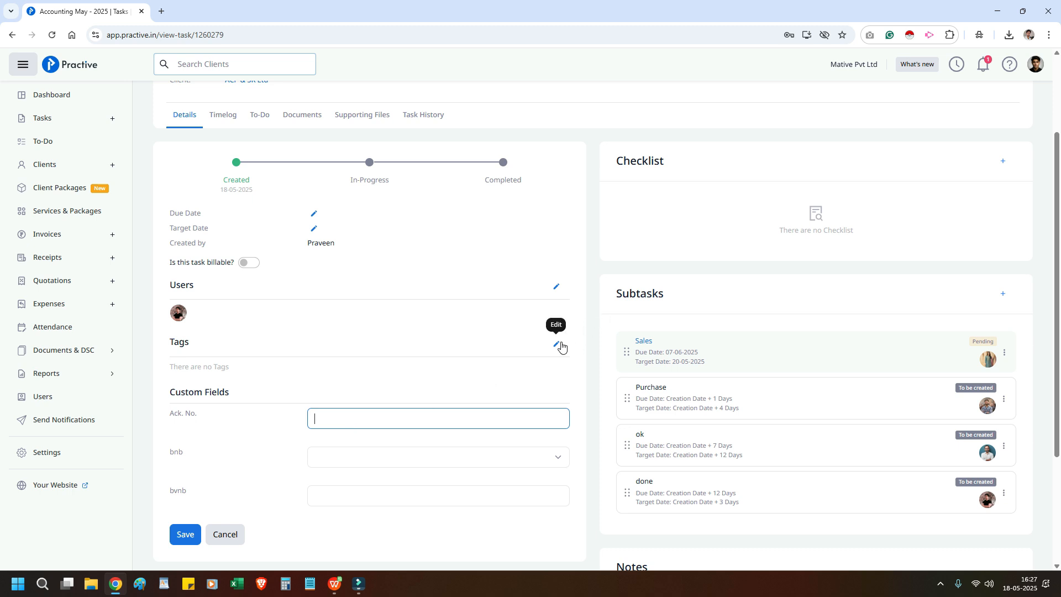
pyautogui.click(556, 286)
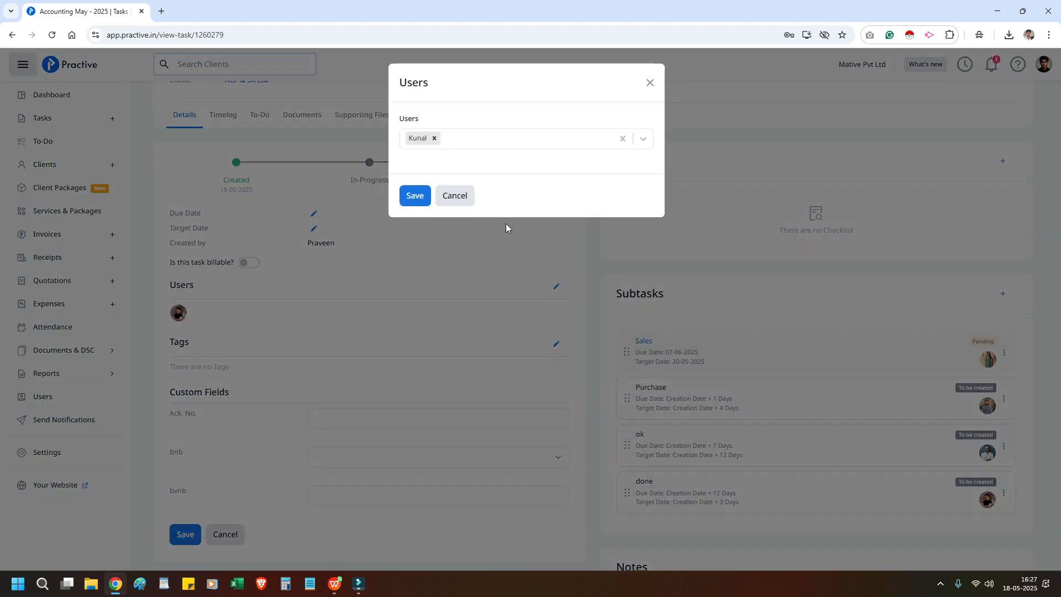
pyautogui.click(480, 144)
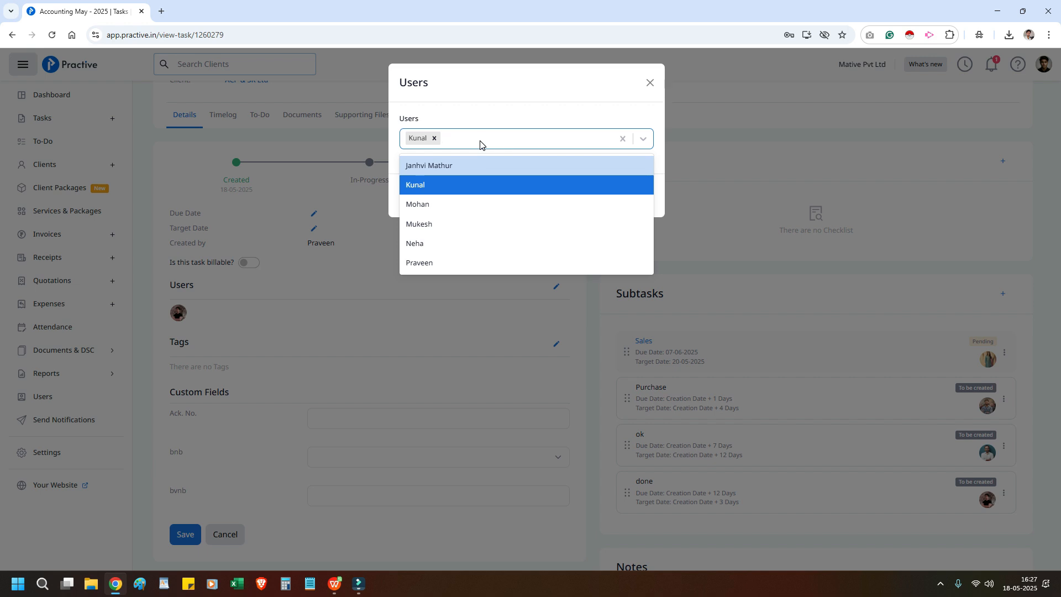
pyautogui.click(451, 127)
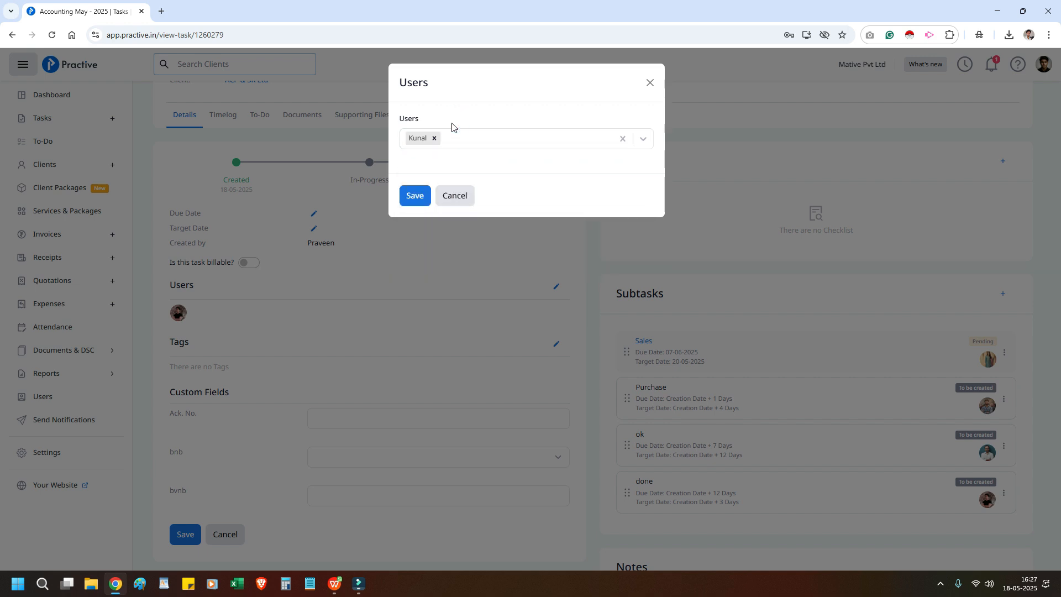
pyautogui.click(456, 200)
pyautogui.scroll(2, 342, 294)
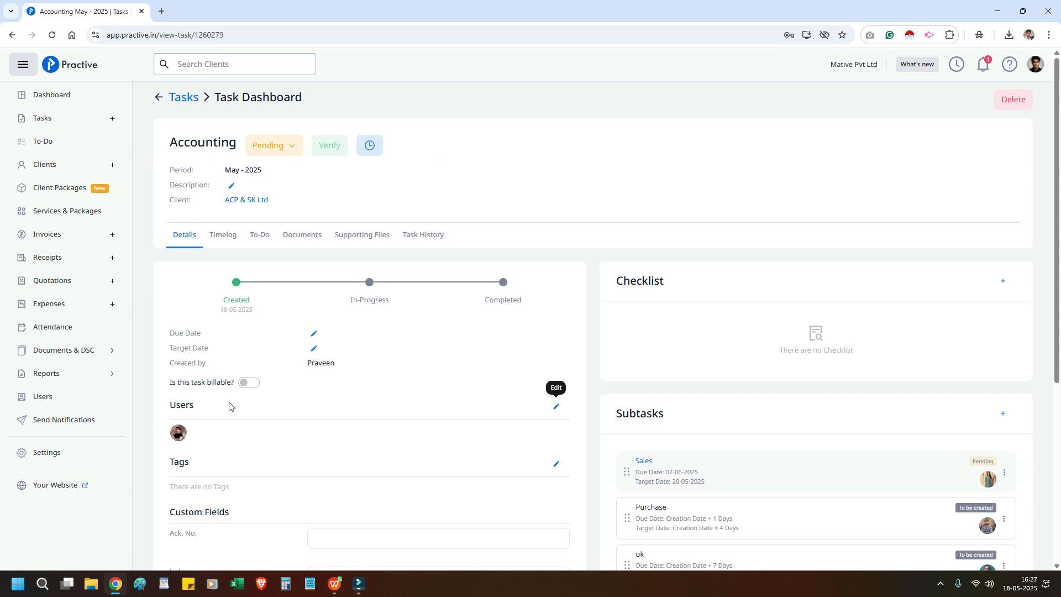
pyautogui.moveTo(186, 382); pyautogui.dragTo(231, 383)
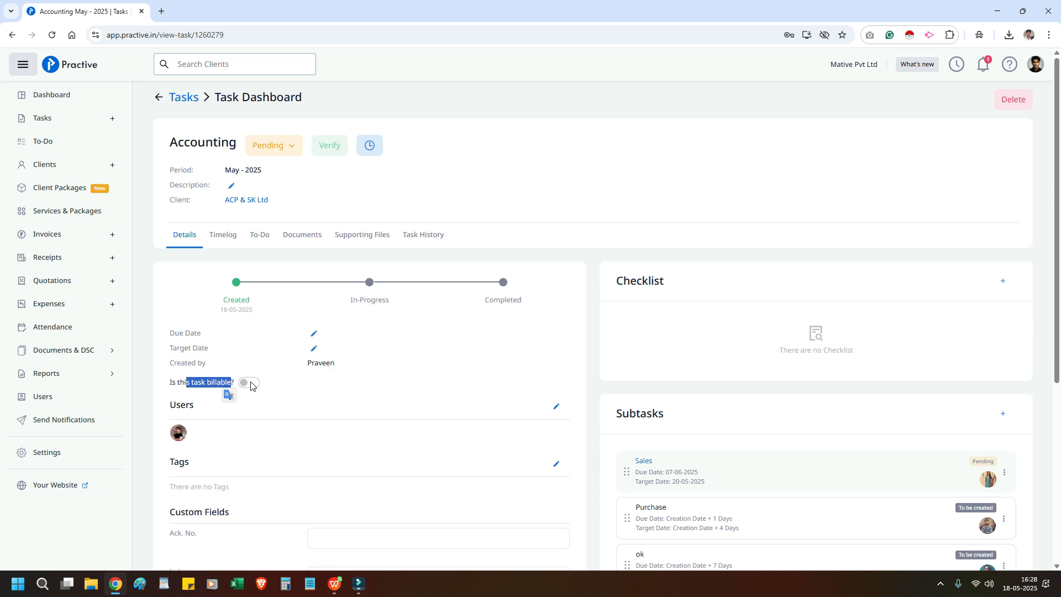
# Step: Preview the Log Time form with work details, daily hours and start/end times, then cancel
pyautogui.click(226, 239)
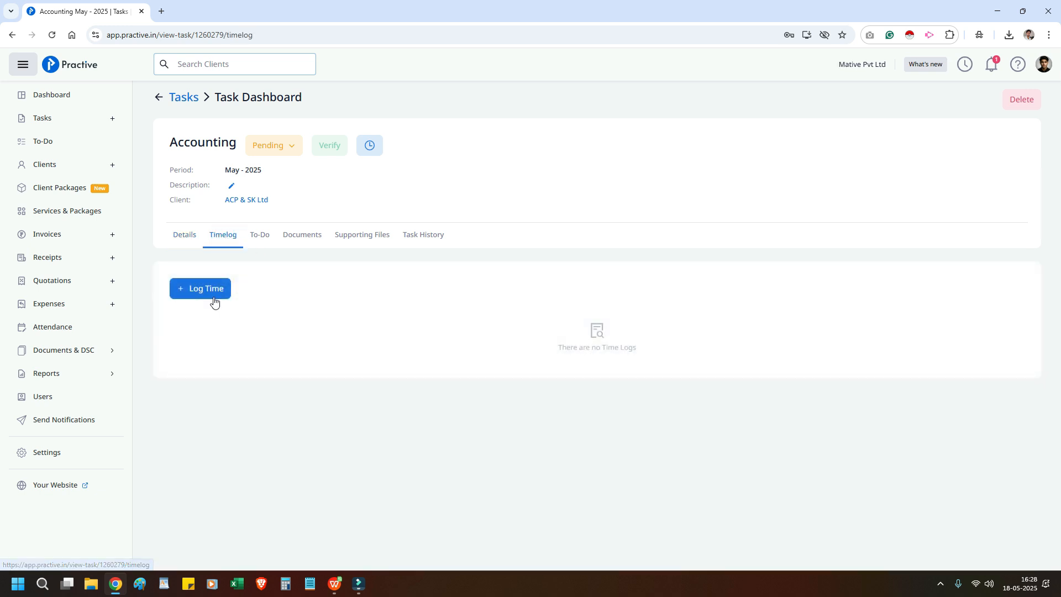
pyautogui.click(214, 293)
pyautogui.click(451, 141)
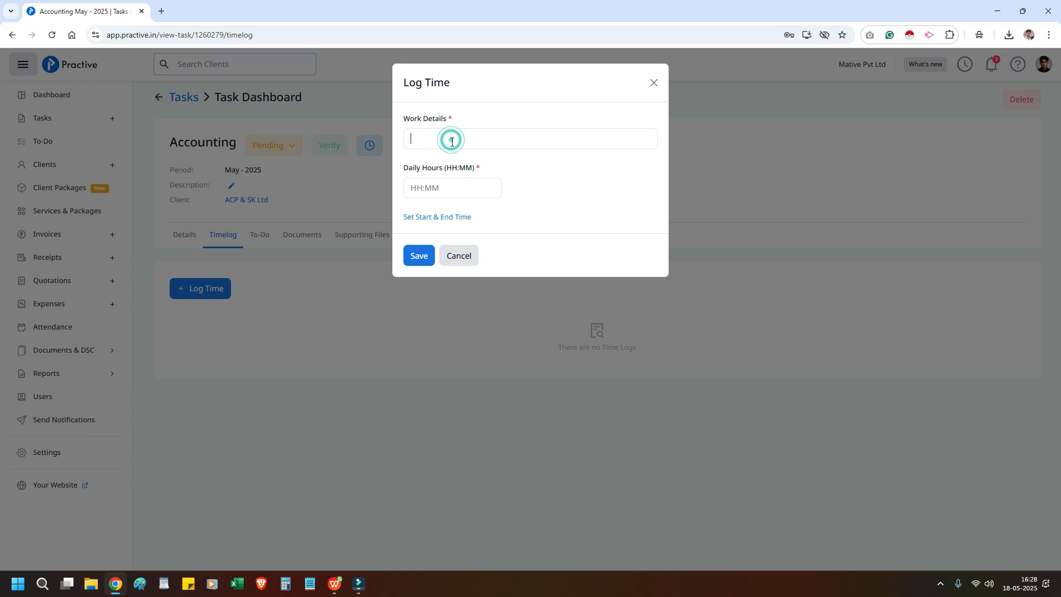
pyautogui.click(442, 189)
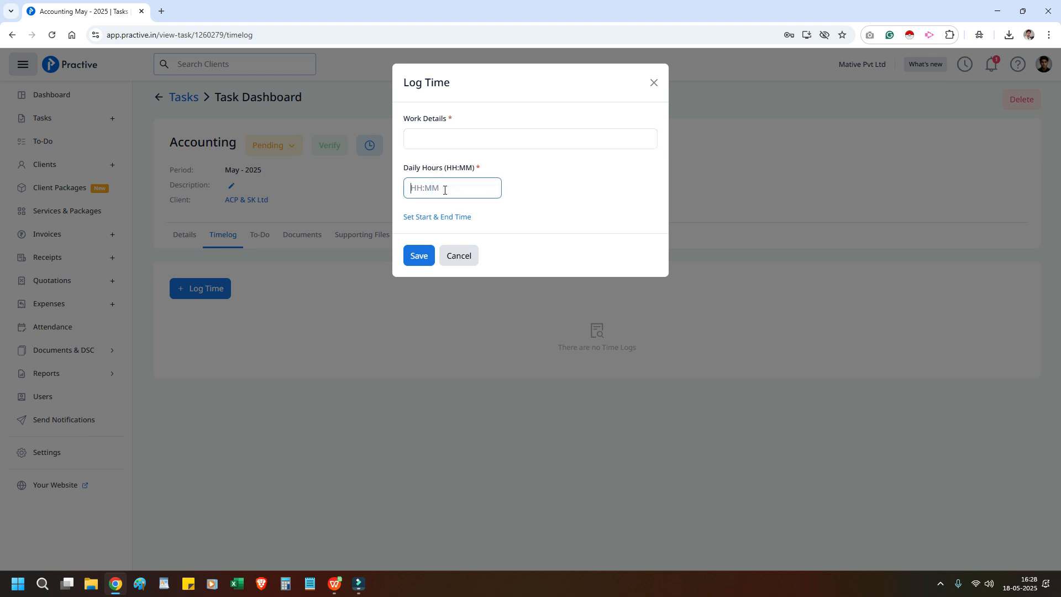
pyautogui.click(427, 218)
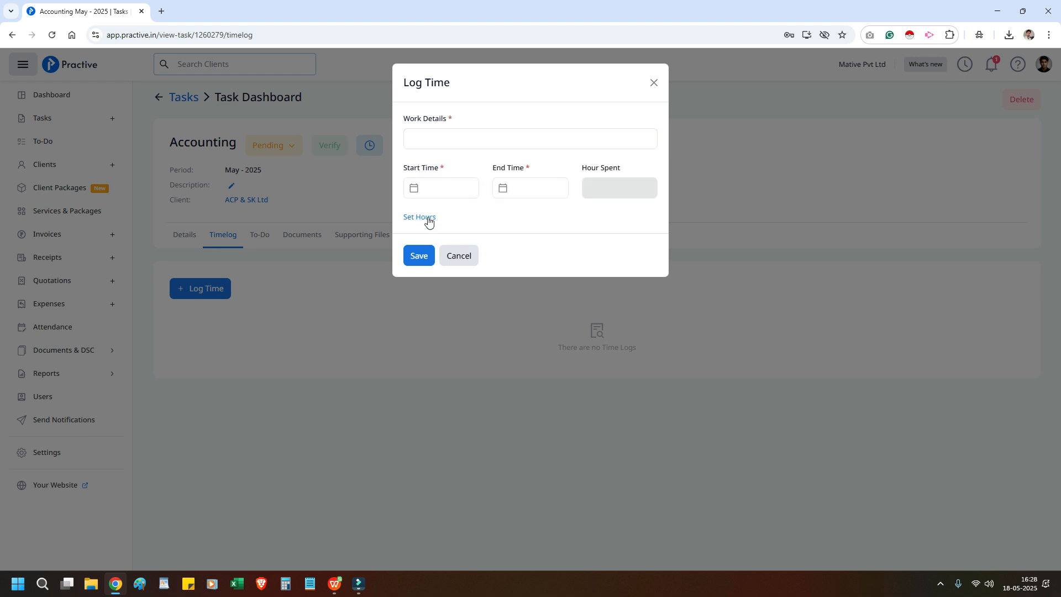
pyautogui.click(457, 188)
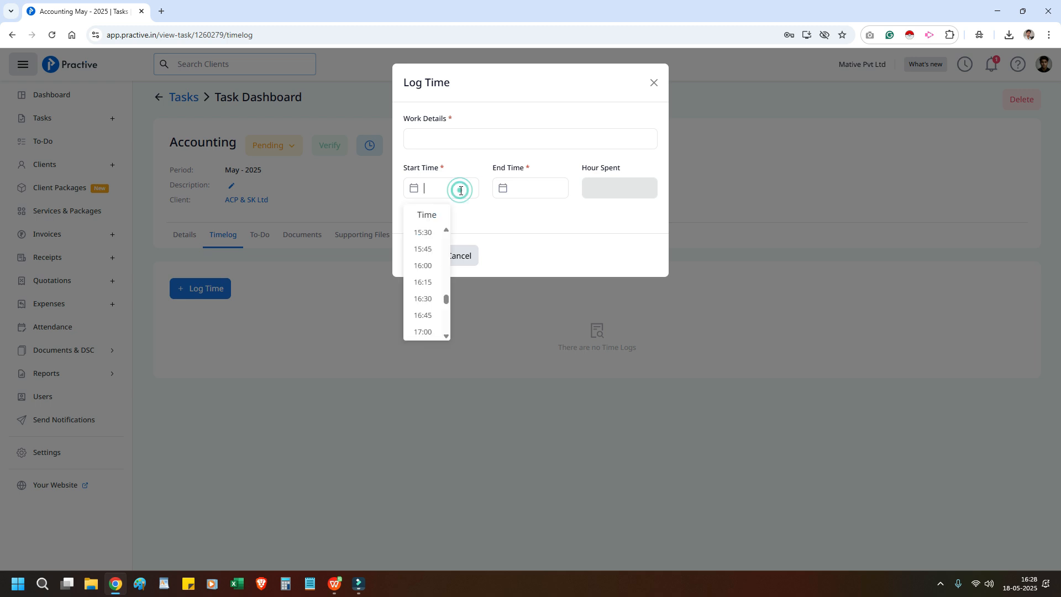
pyautogui.click(520, 187)
pyautogui.click(463, 254)
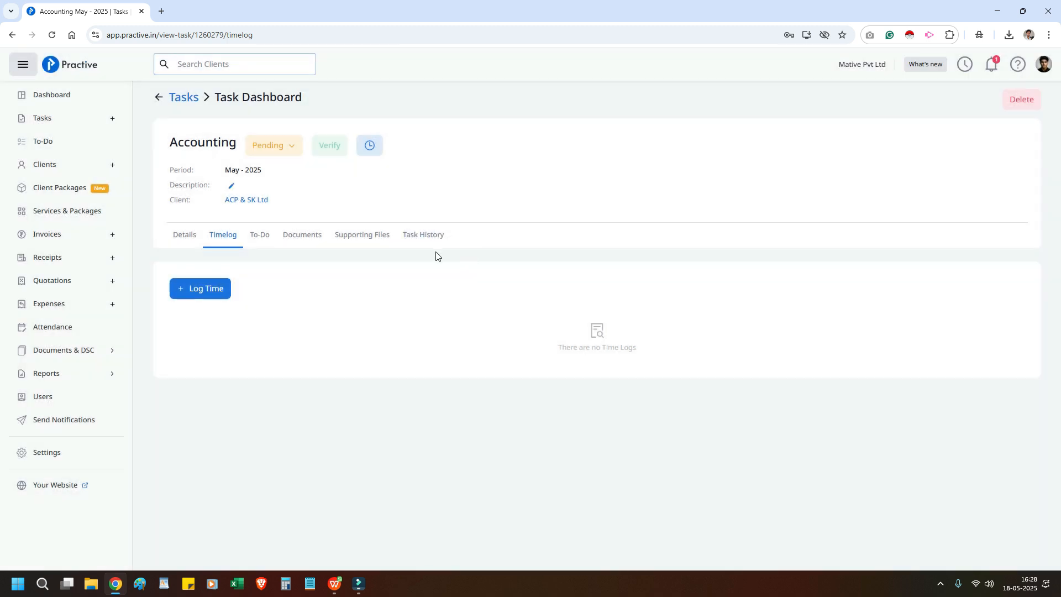
# Step: Start and stop the task timer, enter 12 in its details, update, and show the To-Do tab
pyautogui.click(366, 147)
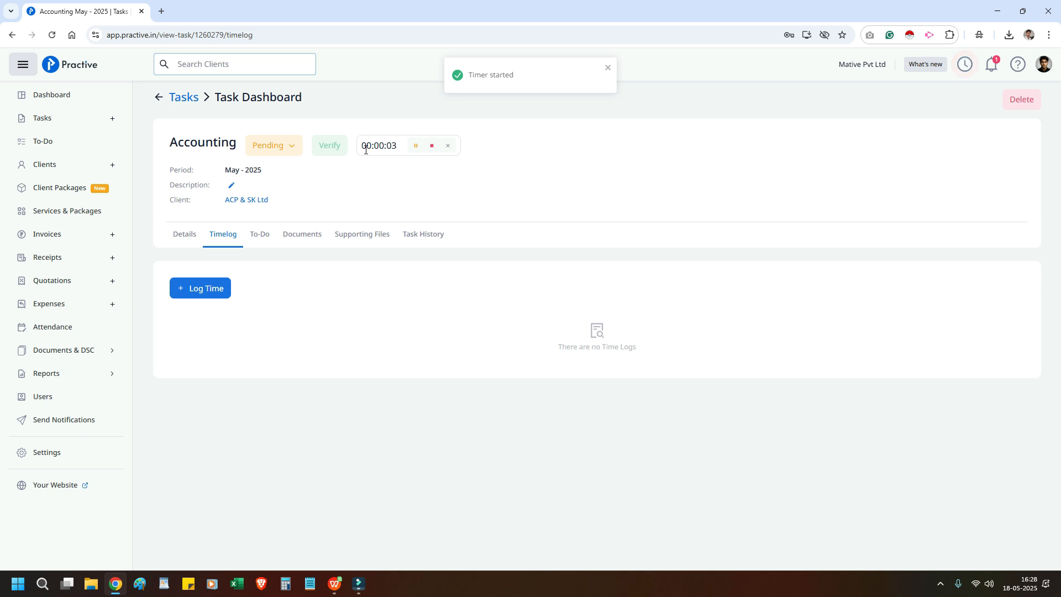
pyautogui.click(432, 146)
pyautogui.click(437, 143)
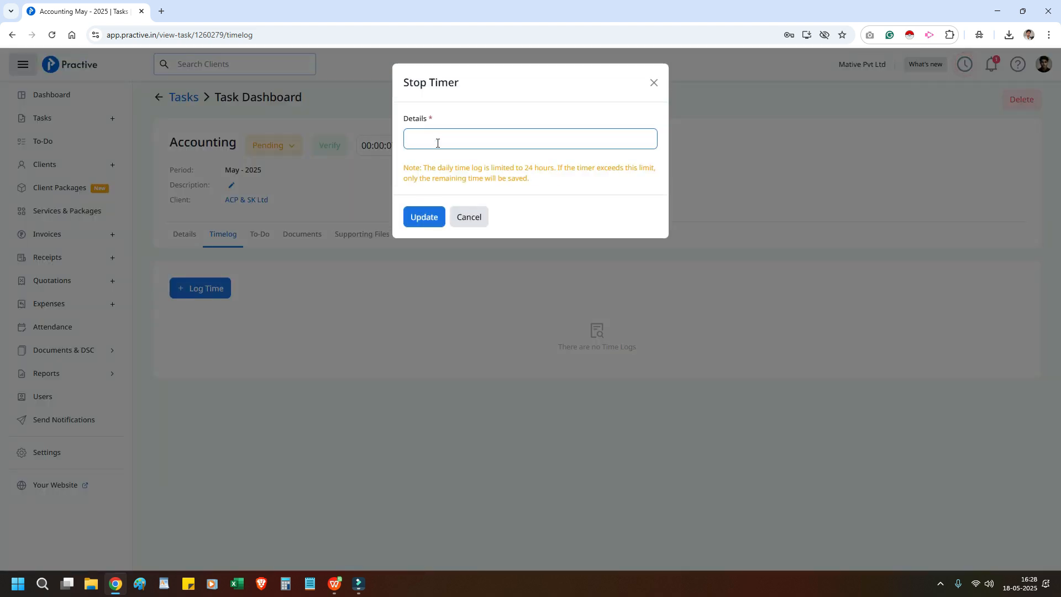
pyautogui.write('12')
pyautogui.click(423, 211)
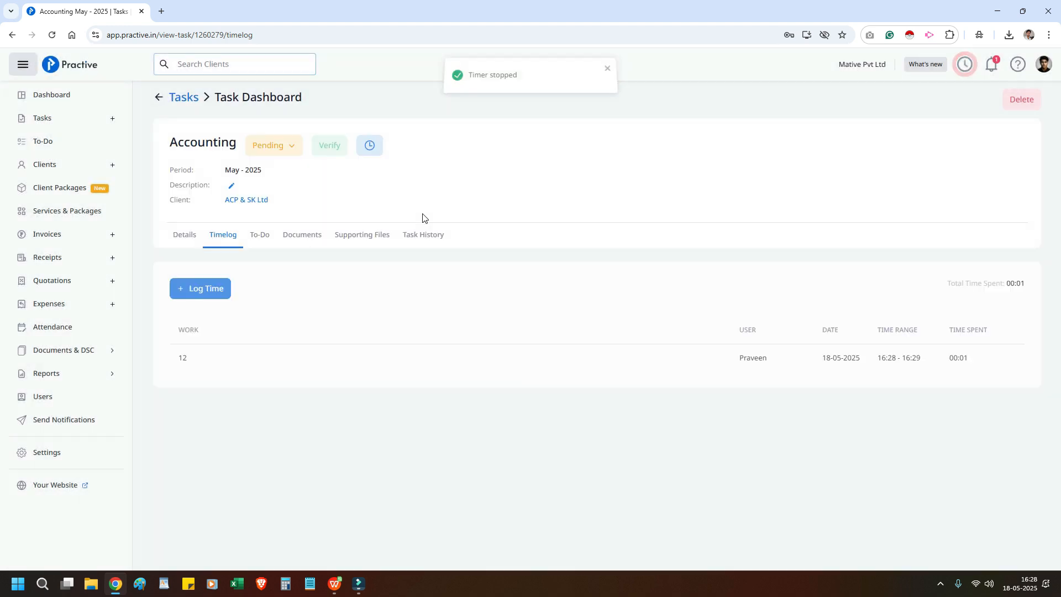
pyautogui.click(256, 248)
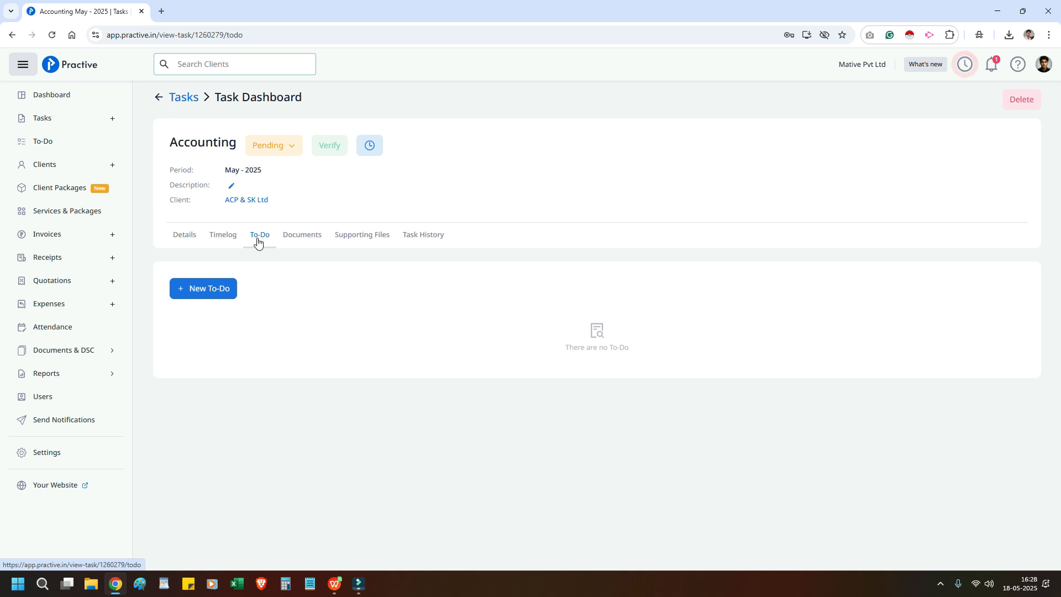
# Step: Start a new to-do with Assign to user ticked, cancel it, and view the task's Documents
pyautogui.click(221, 288)
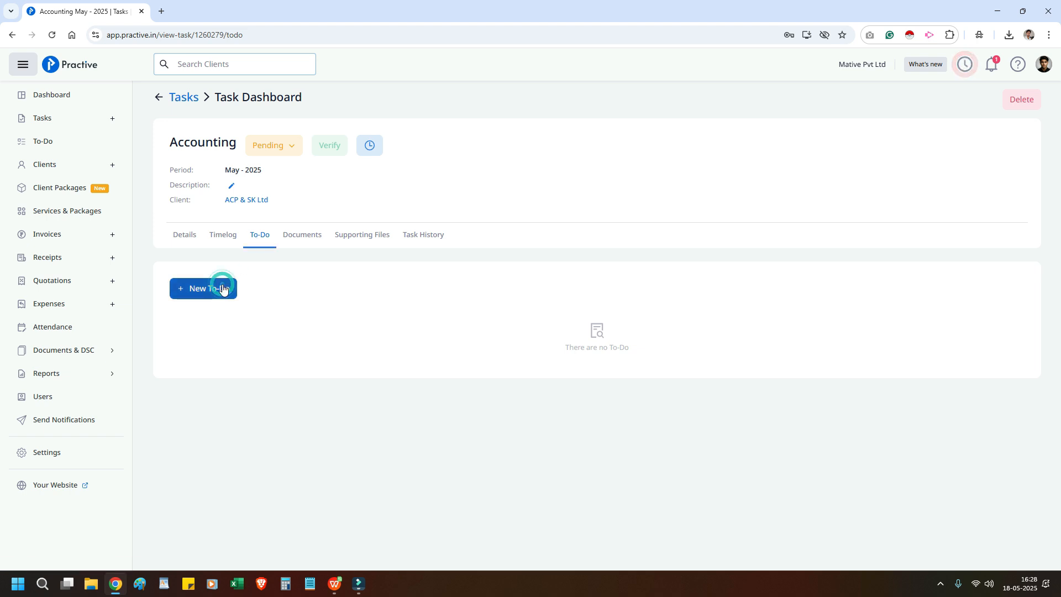
pyautogui.click(461, 143)
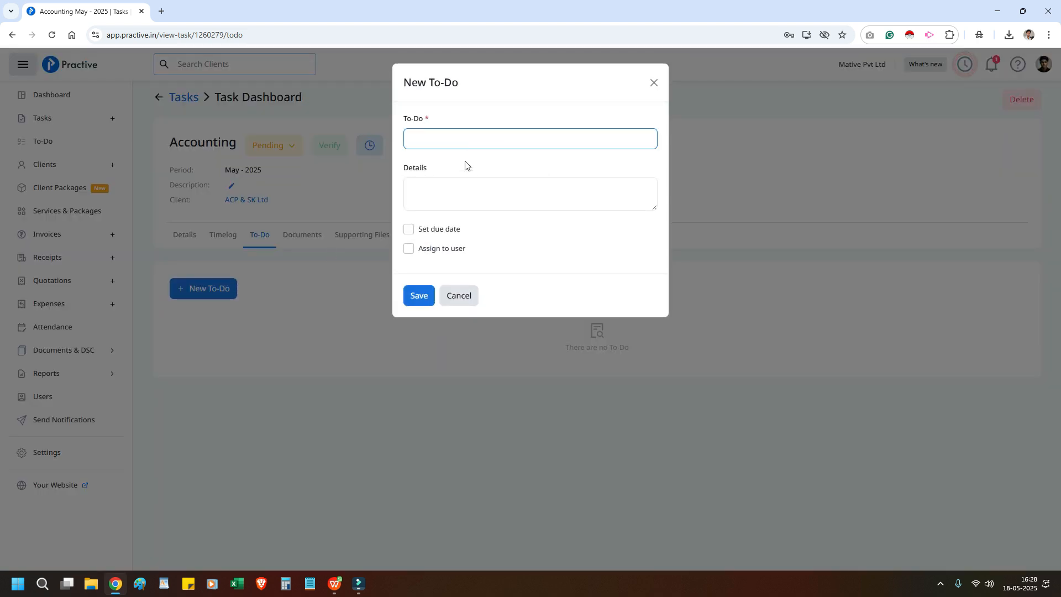
pyautogui.click(415, 247)
pyautogui.click(408, 248)
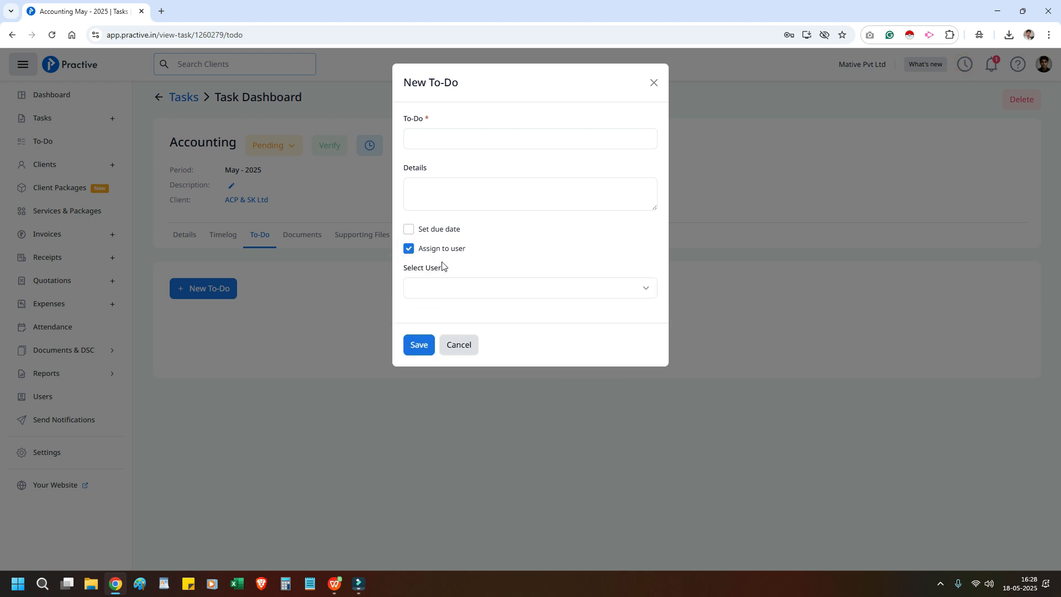
pyautogui.click(457, 344)
pyautogui.click(306, 237)
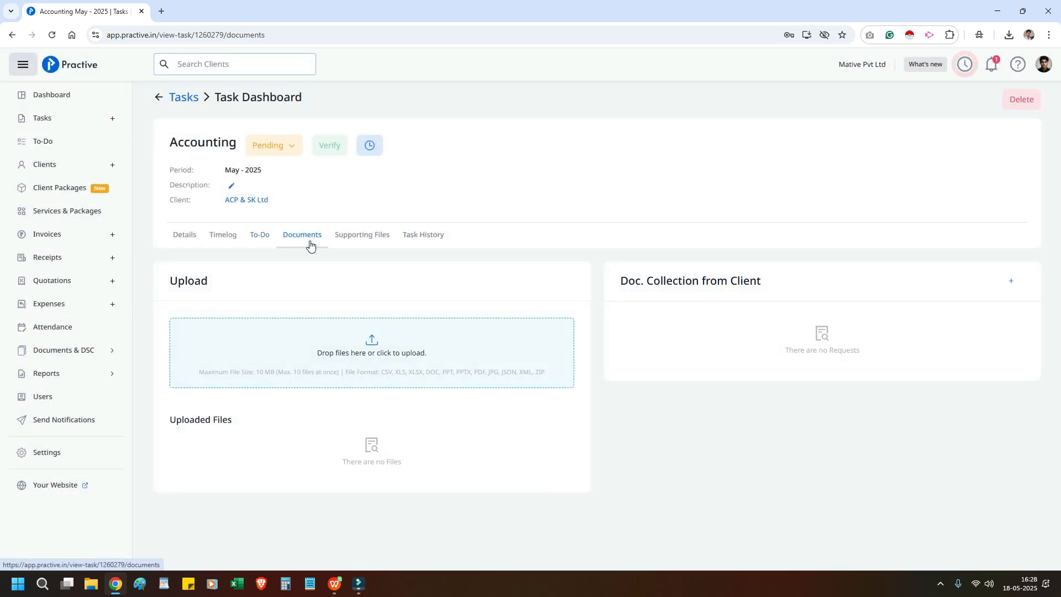
pyautogui.moveTo(166, 279); pyautogui.dragTo(213, 291)
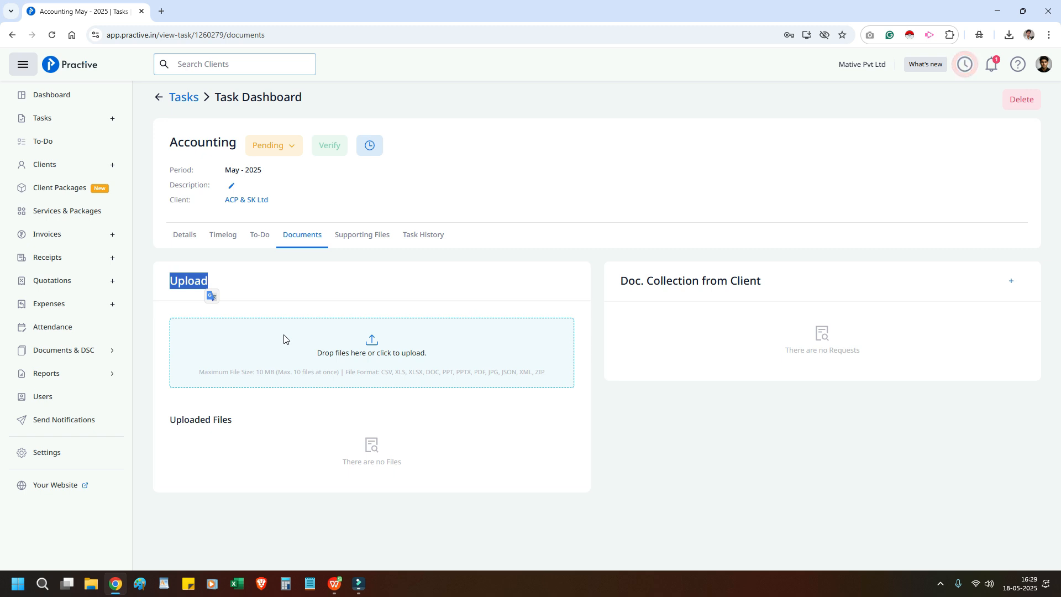
pyautogui.click(296, 295)
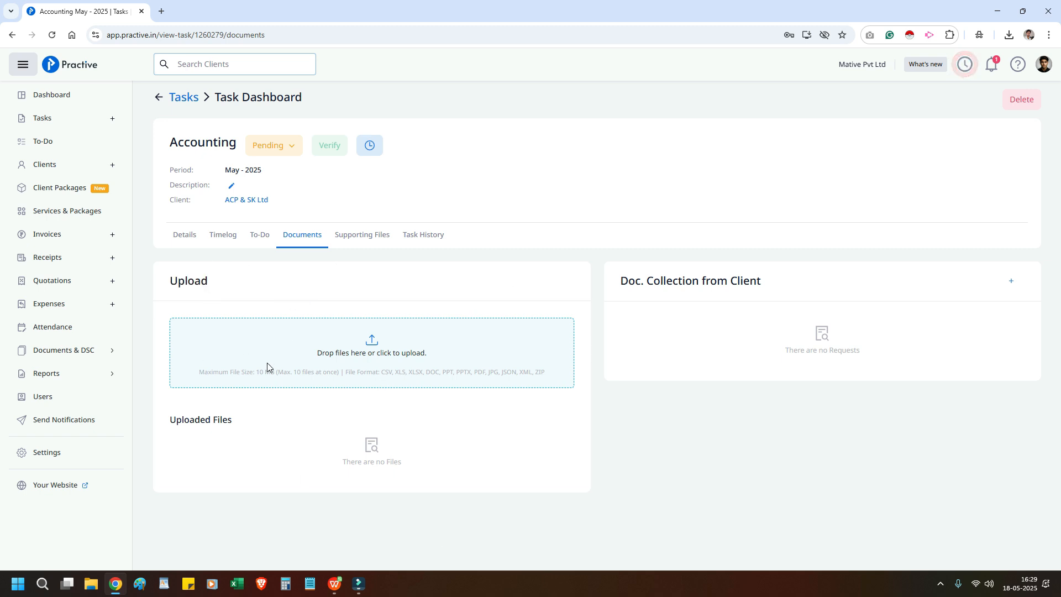
pyautogui.rightClick(255, 201)
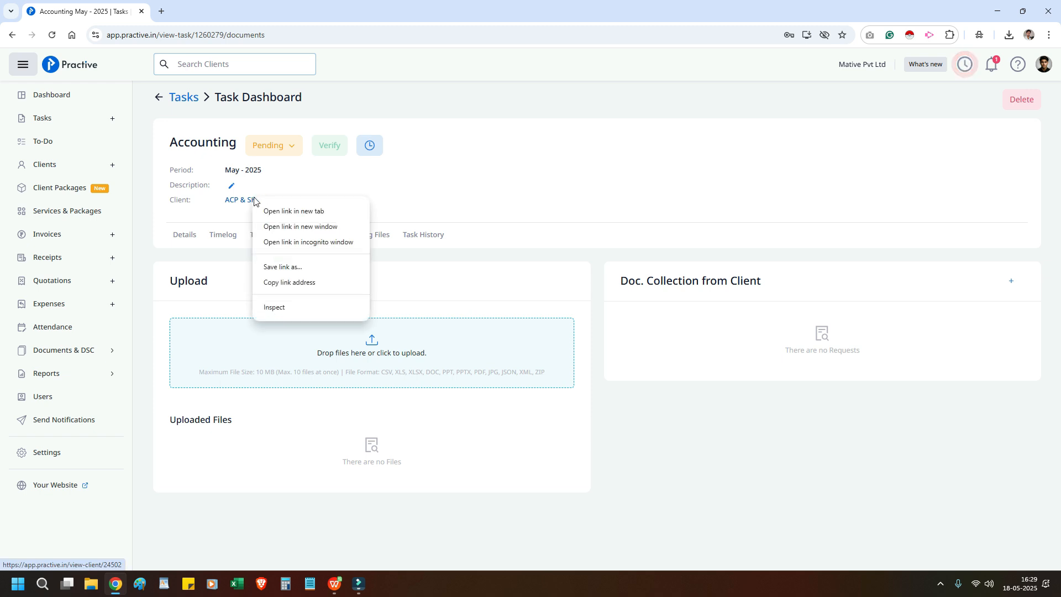
pyautogui.click(236, 200)
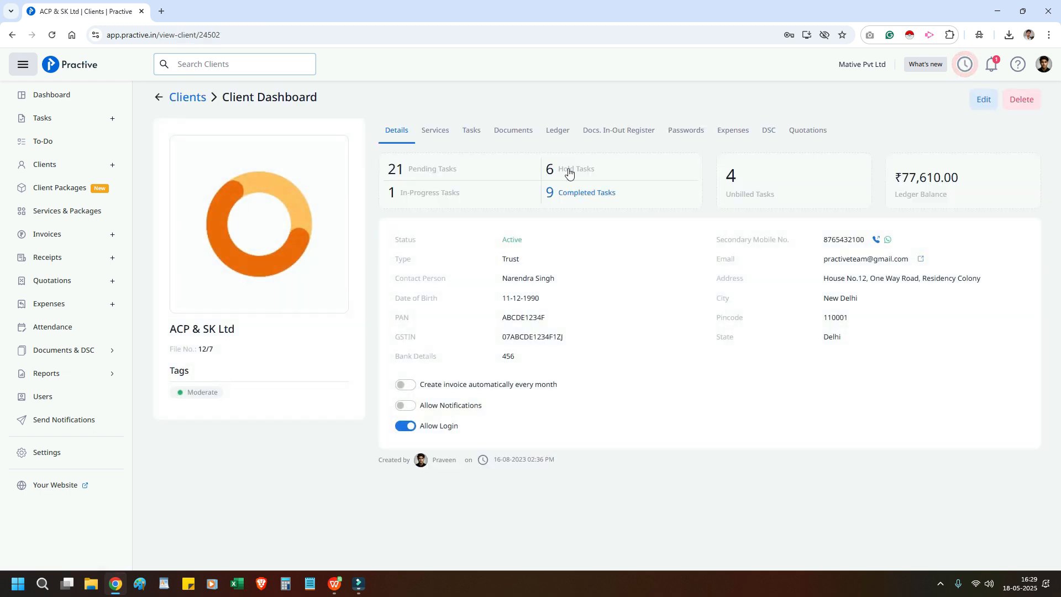
pyautogui.click(513, 130)
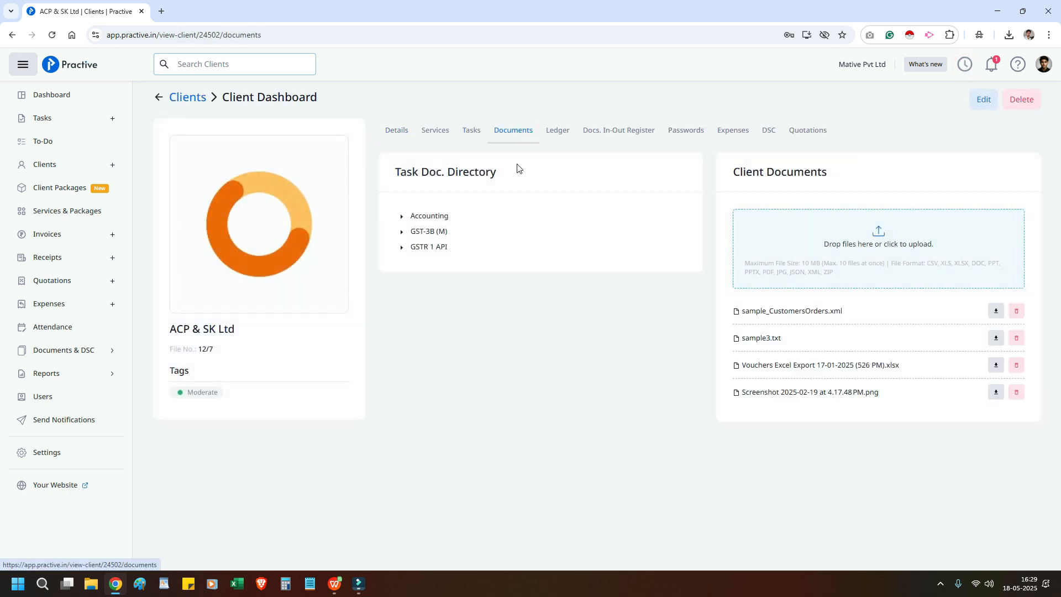
pyautogui.click(409, 221)
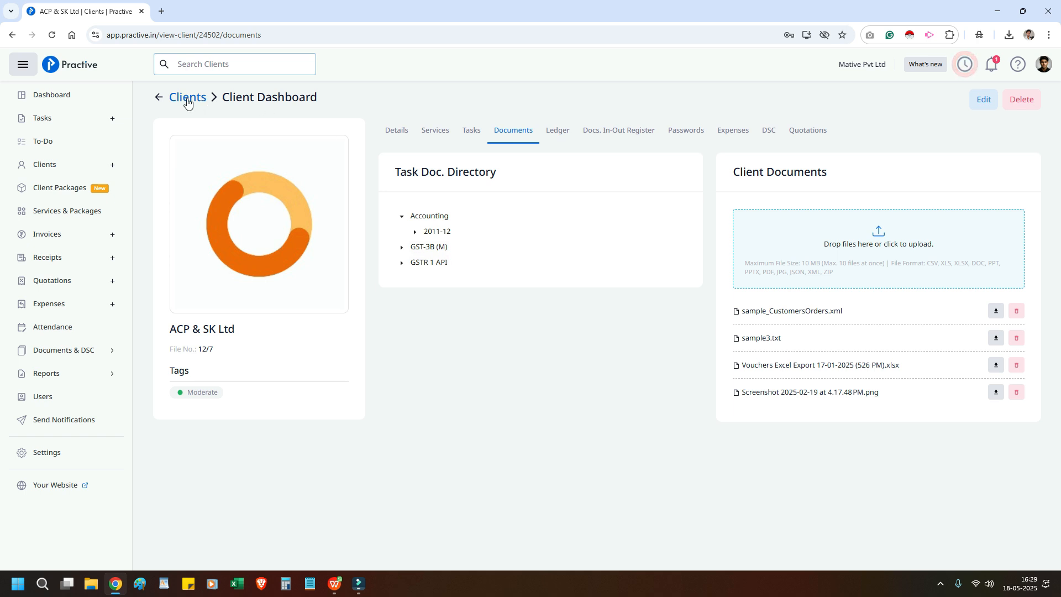
pyautogui.click(158, 97)
pyautogui.click(159, 97)
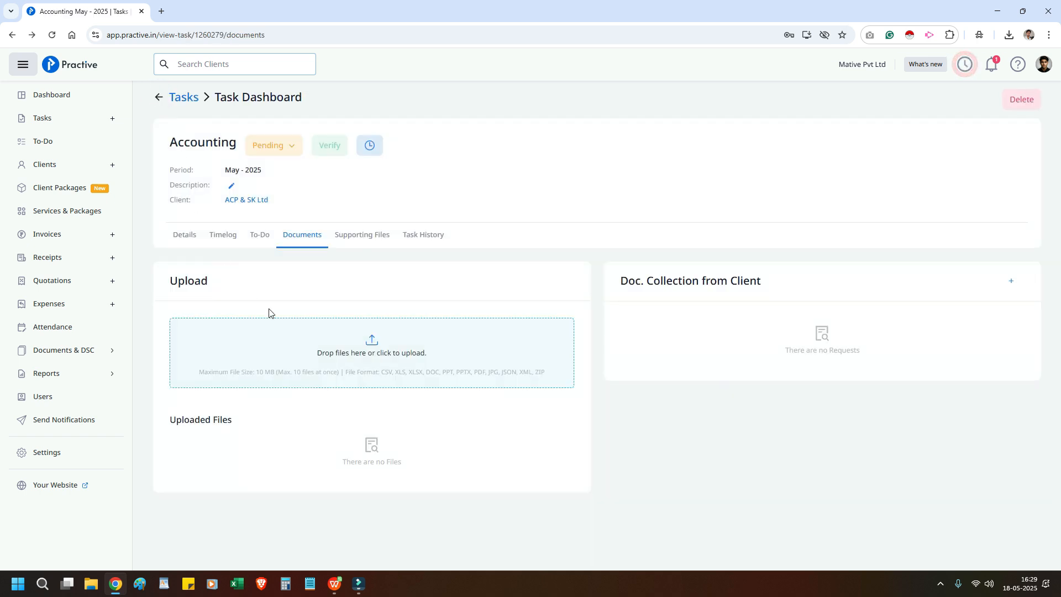
pyautogui.moveTo(635, 281); pyautogui.dragTo(750, 283)
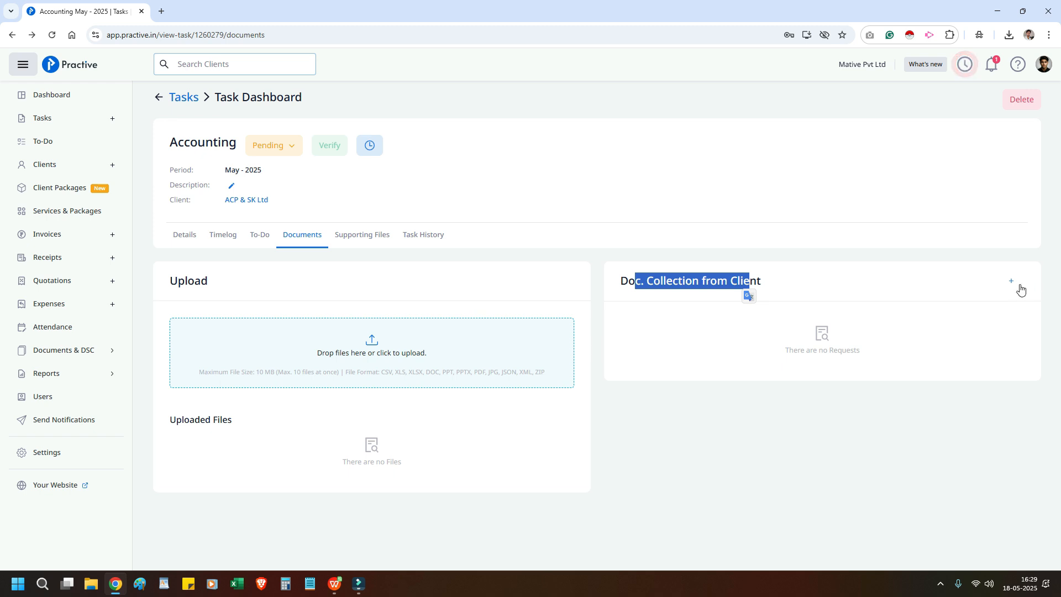
pyautogui.click(1011, 281)
pyautogui.click(495, 197)
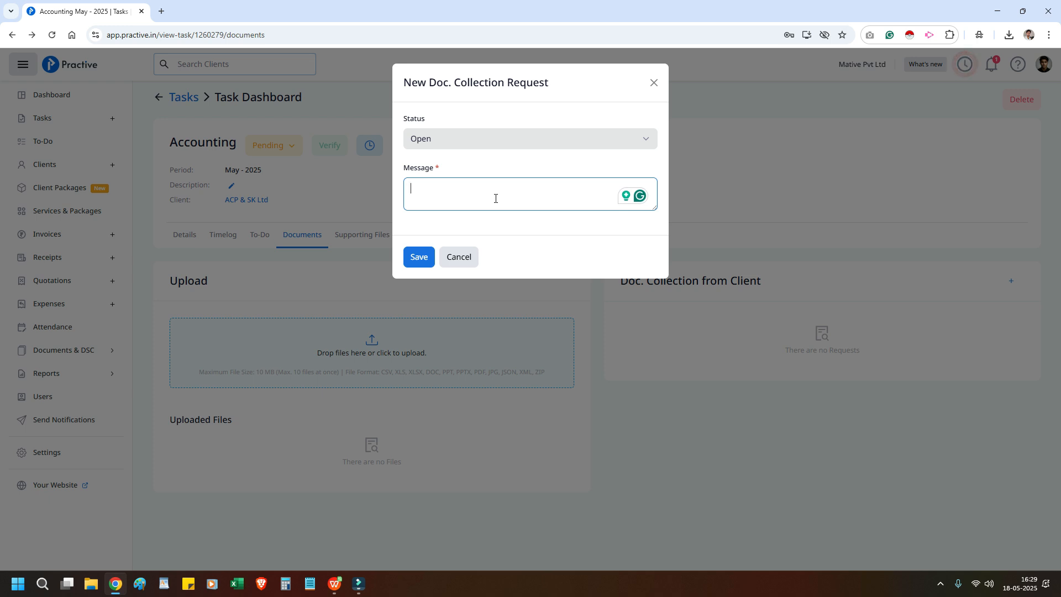
pyautogui.click(464, 259)
pyautogui.moveTo(784, 354); pyautogui.dragTo(845, 356)
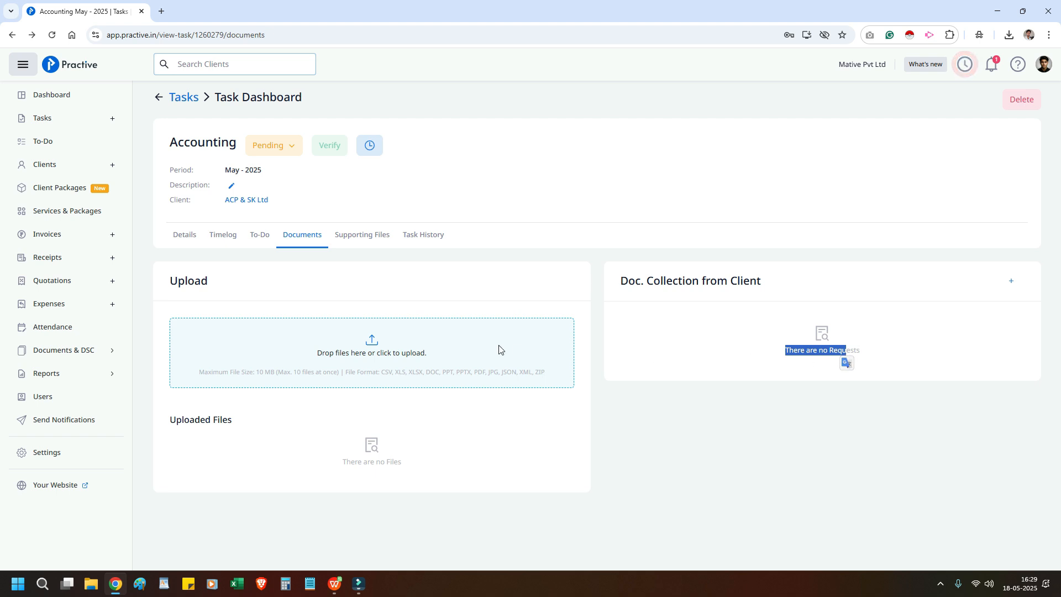
# Step: Look through the Accounting task's supporting files and history, then return to its details
pyautogui.click(370, 243)
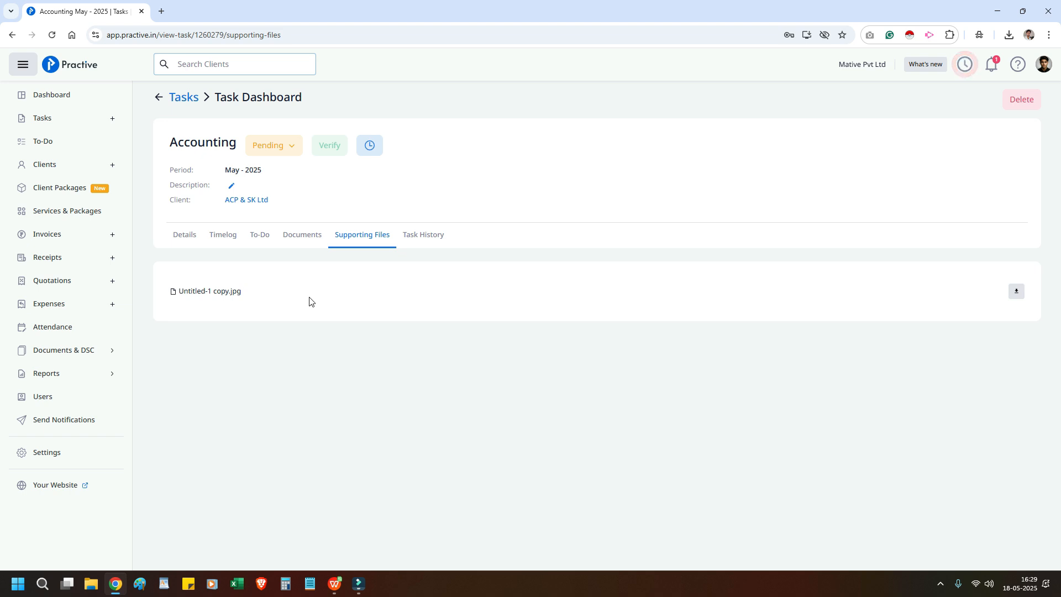
pyautogui.click(424, 242)
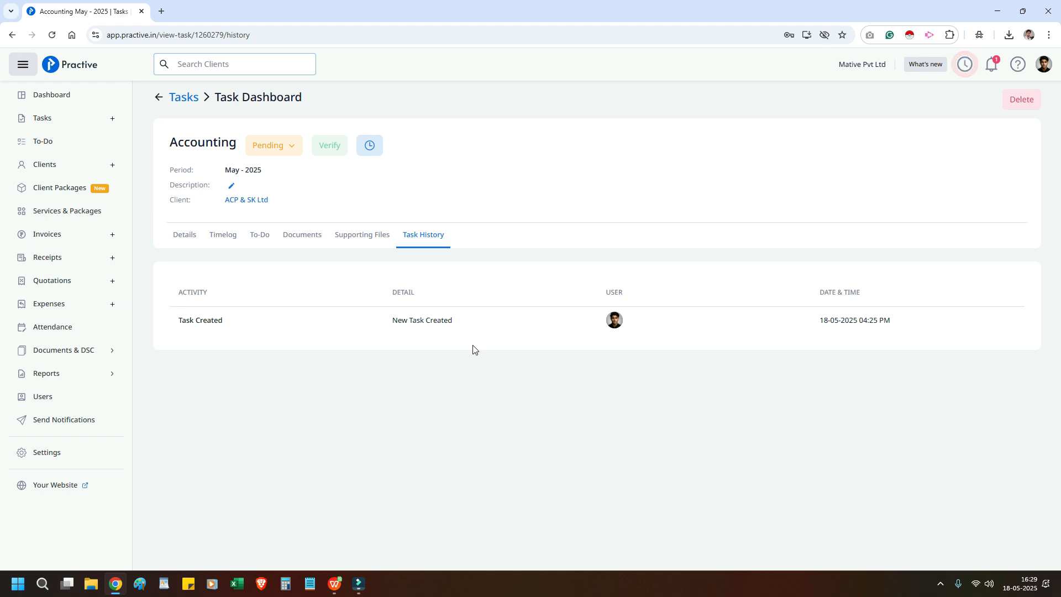
pyautogui.click(178, 236)
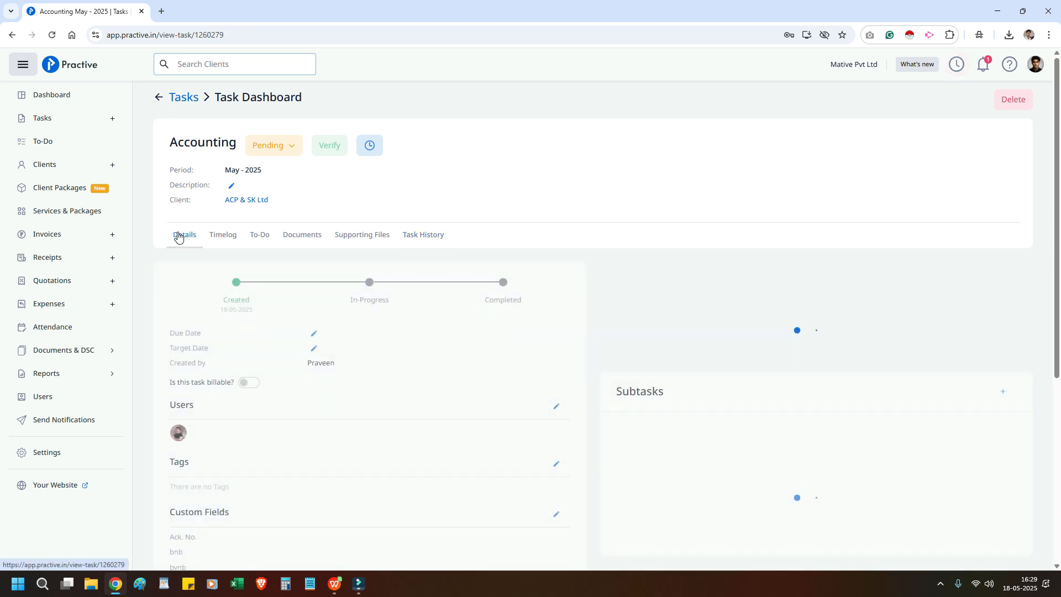
# Step: Mark the Accounting May - 2025 task Completed, verify it, and go back to Tasks
pyautogui.click(280, 148)
pyautogui.click(282, 247)
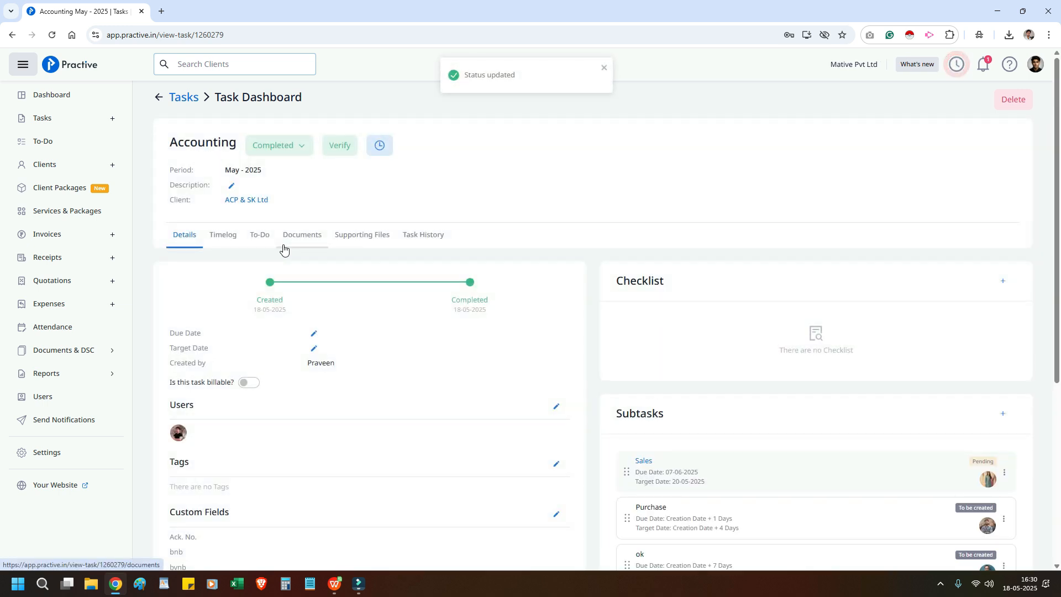
pyautogui.click(344, 151)
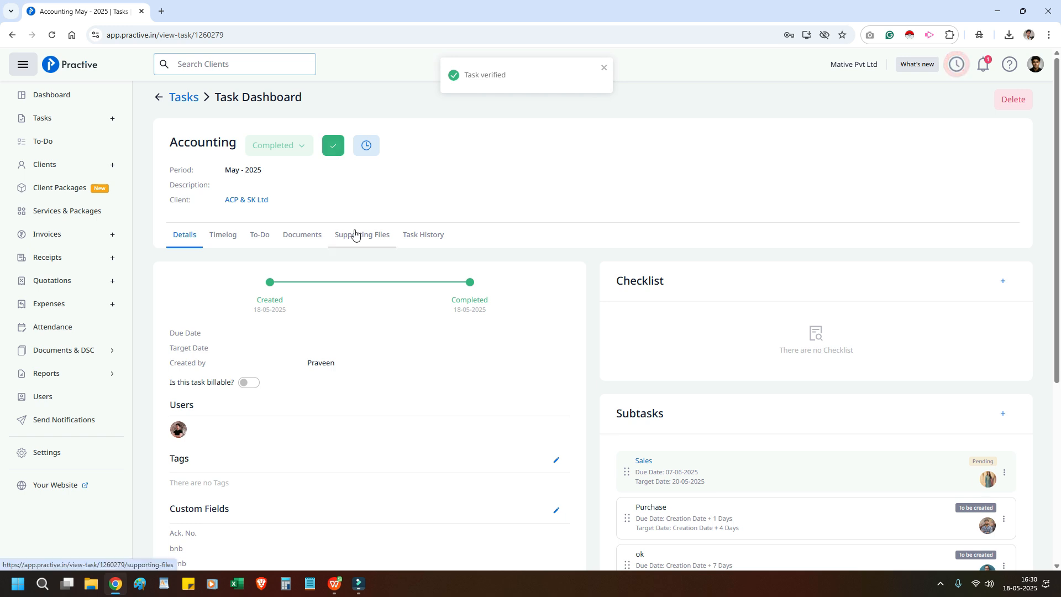
pyautogui.click(65, 124)
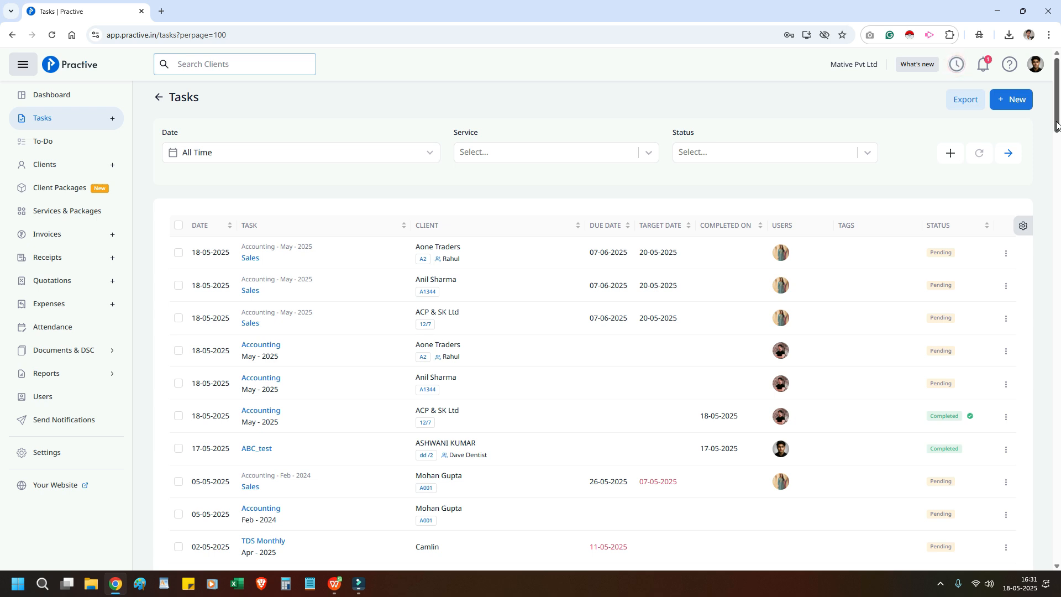
pyautogui.moveTo(1056, 126); pyautogui.dragTo(1056, 387)
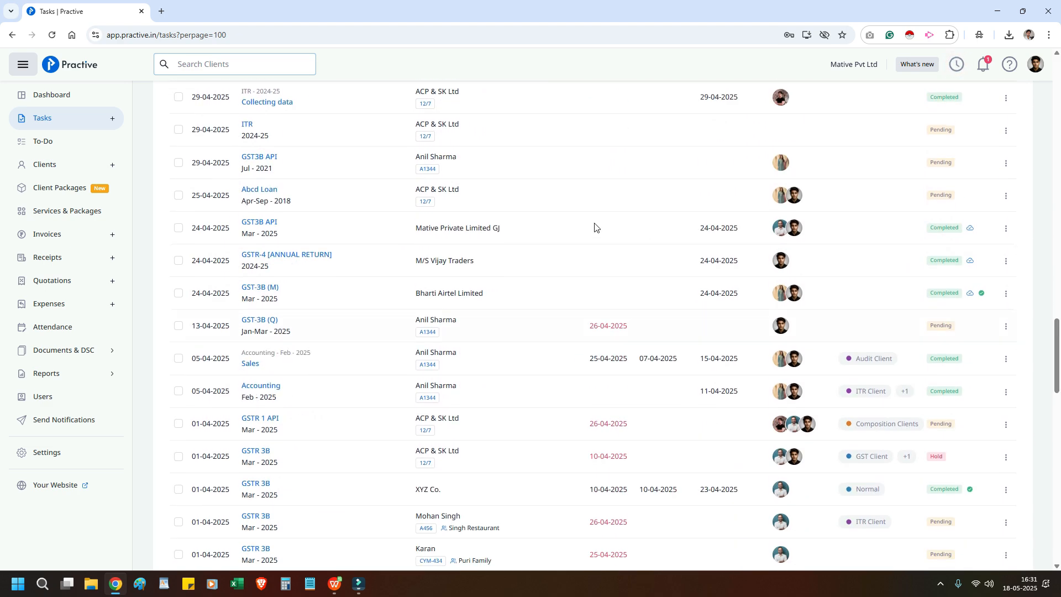
pyautogui.click(271, 223)
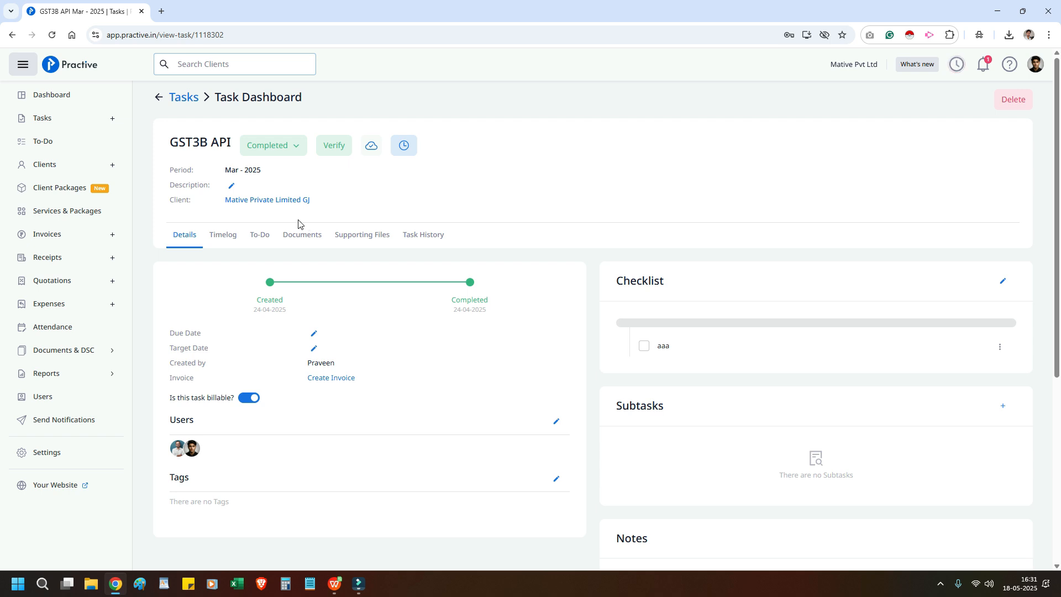
pyautogui.click(279, 146)
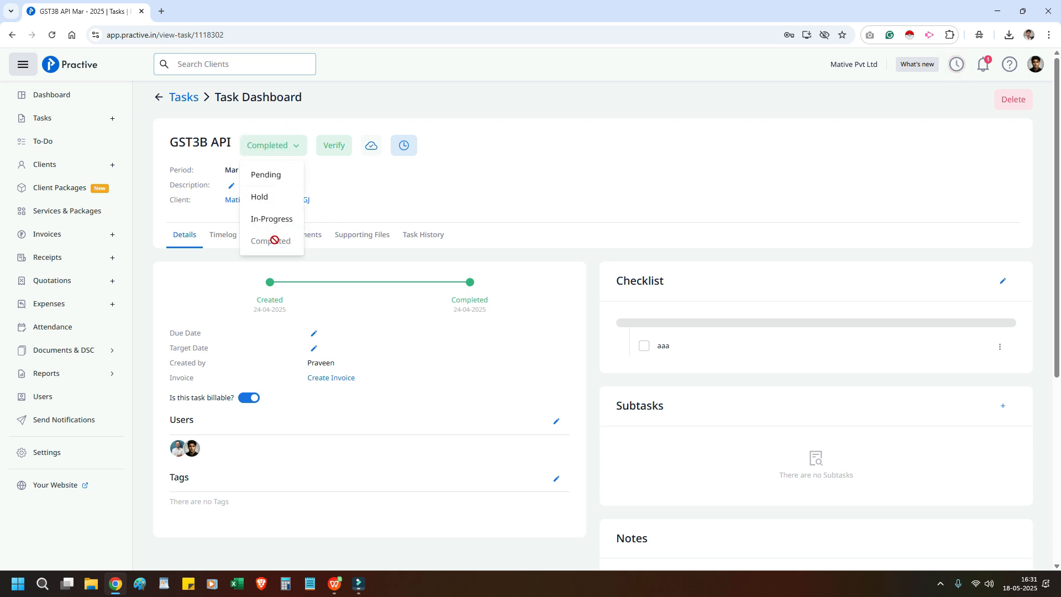
pyautogui.click(331, 195)
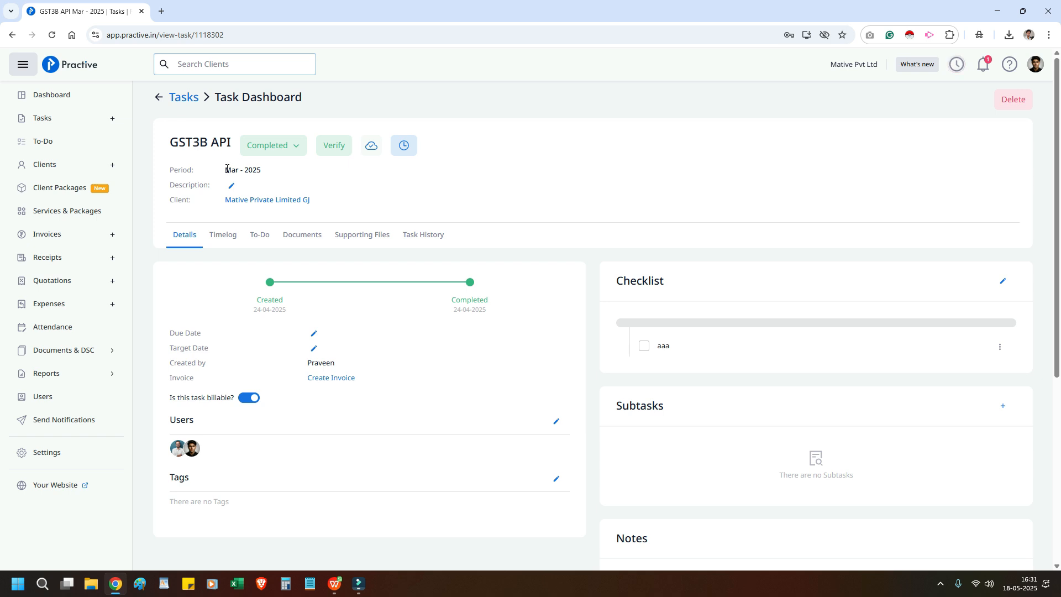
pyautogui.moveTo(225, 172); pyautogui.dragTo(263, 171)
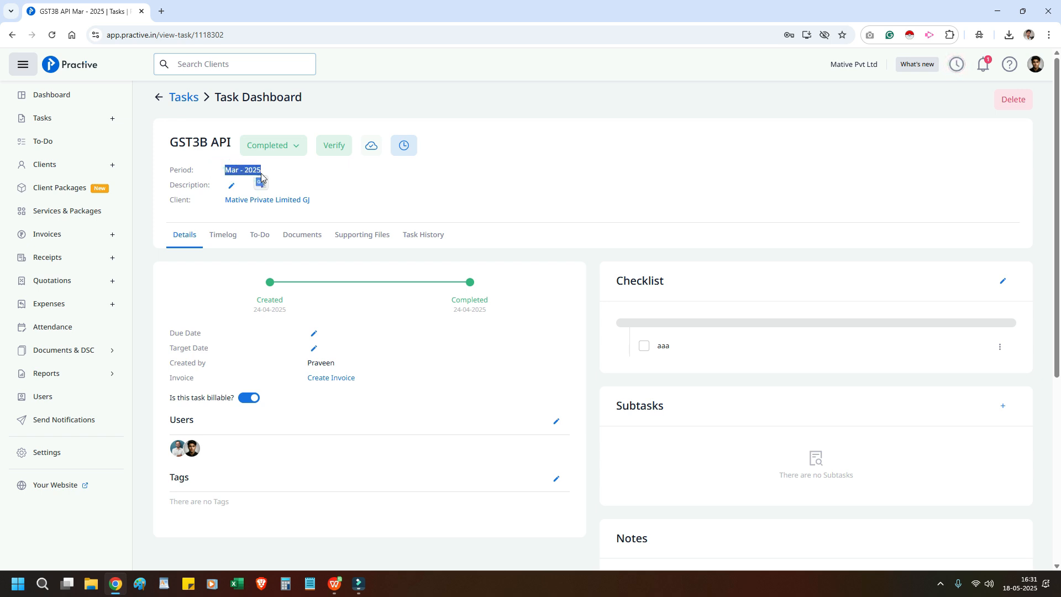
pyautogui.moveTo(372, 150)
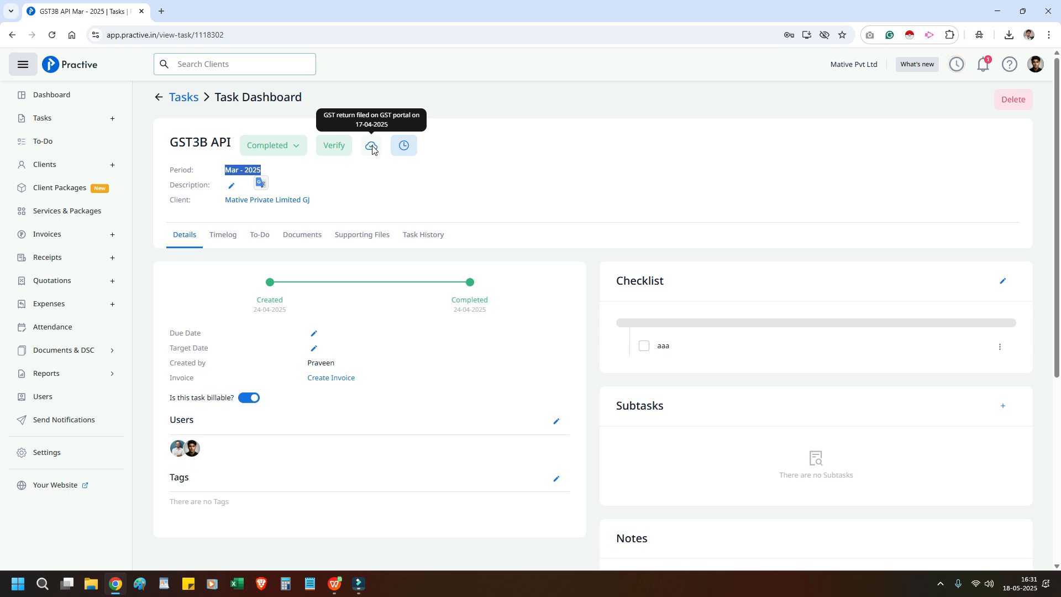
pyautogui.click(373, 175)
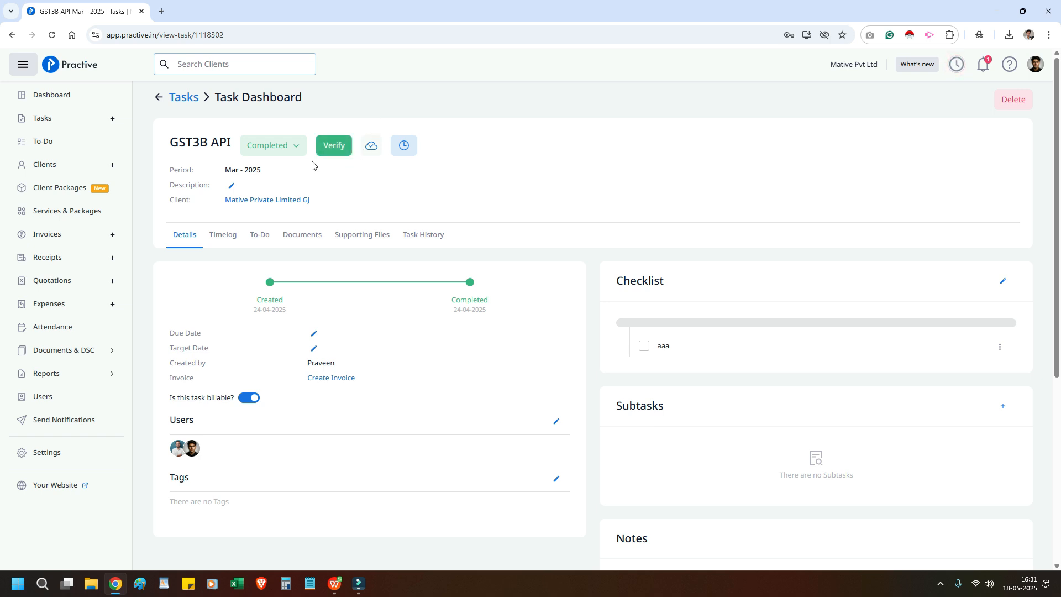
pyautogui.click(84, 128)
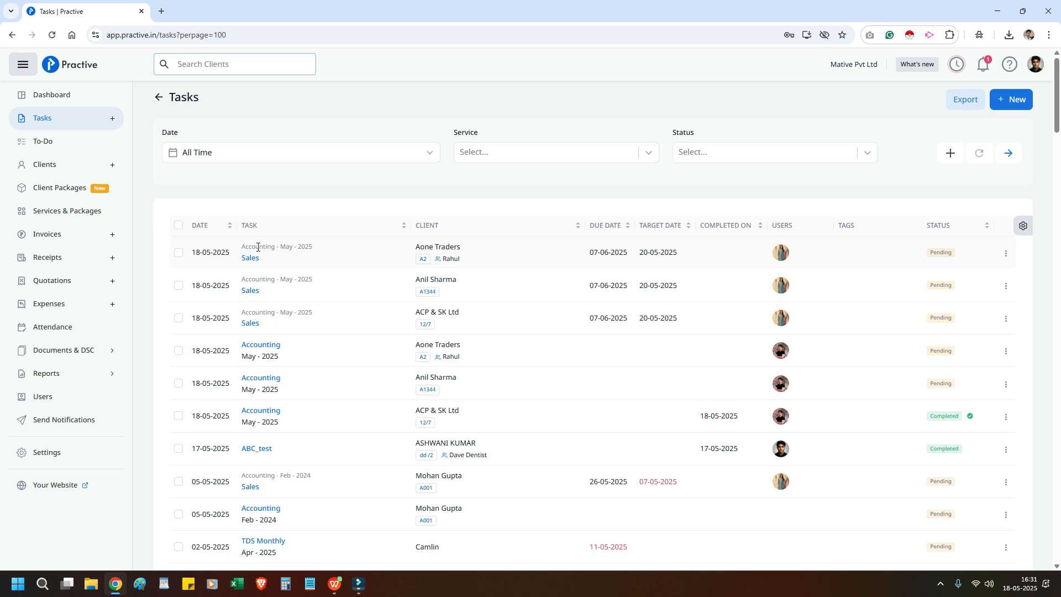
# Step: Start a new invoice billed from the Primary entity to ACP & SK Ltd
pyautogui.click(64, 237)
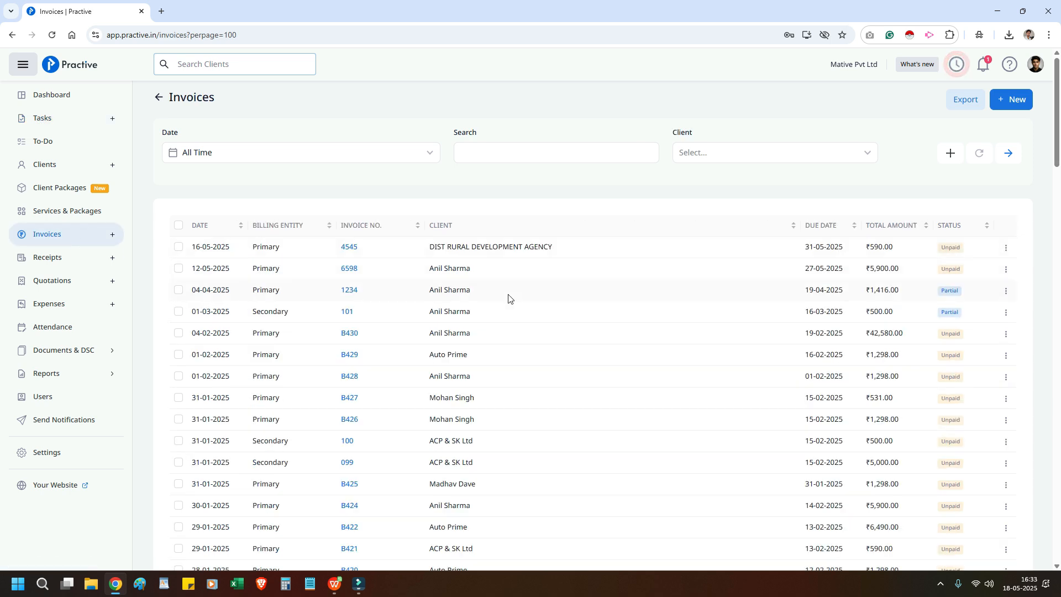
pyautogui.click(1014, 105)
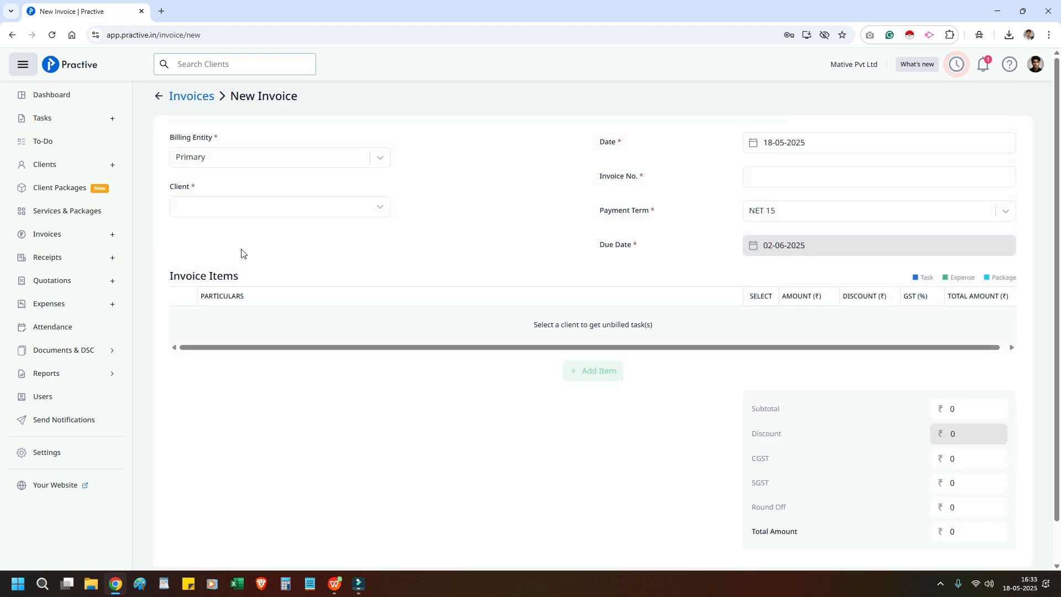
pyautogui.click(230, 160)
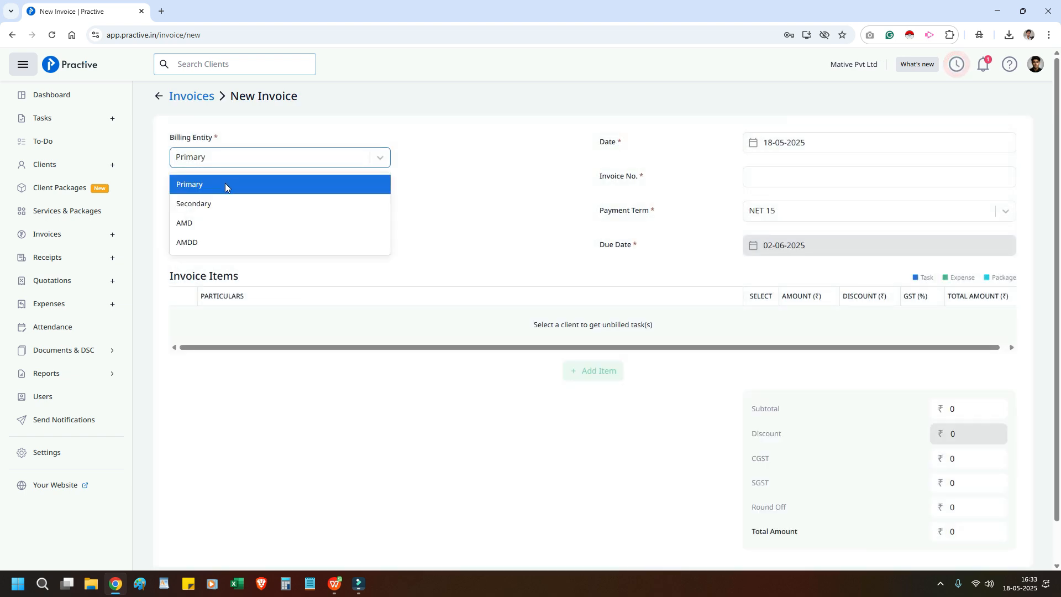
pyautogui.click(225, 185)
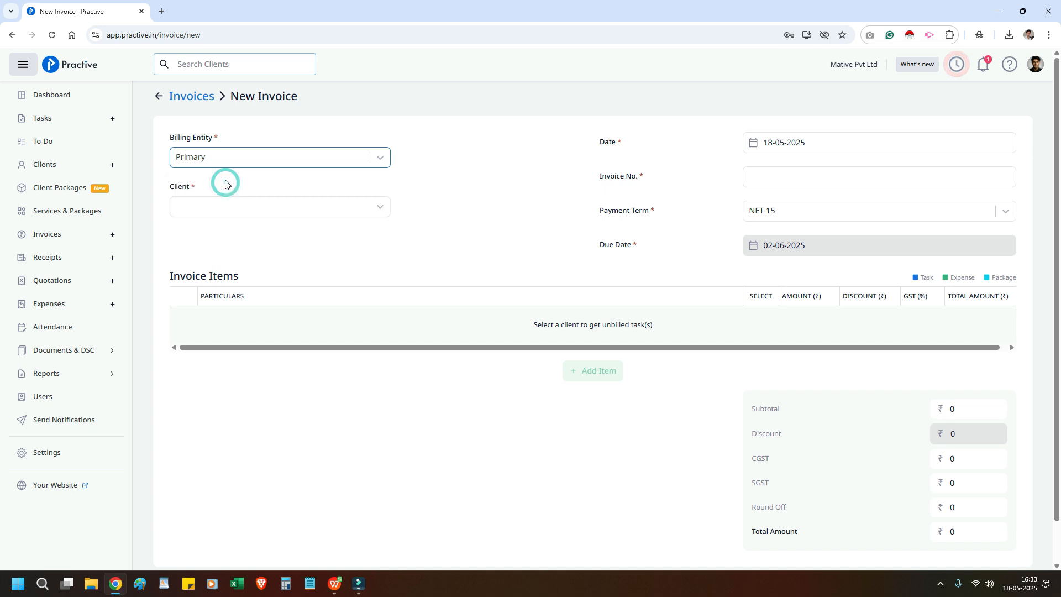
pyautogui.click(229, 205)
pyautogui.click(225, 236)
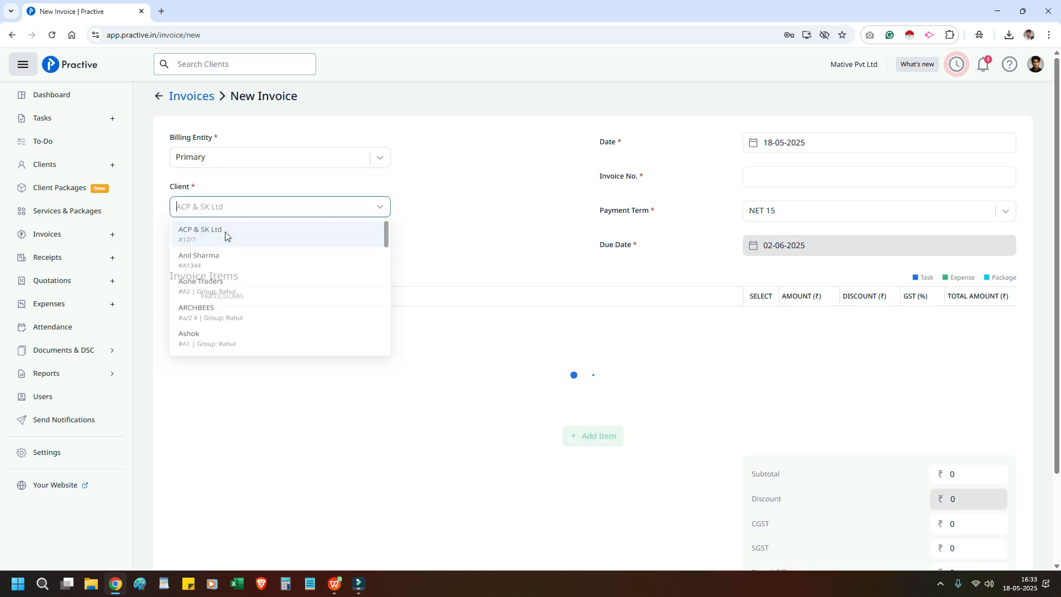
# Step: Include the GSTR 3B (Apr - 2025) task and add a blank line item to the invoice
pyautogui.scroll(-3, 564, 377)
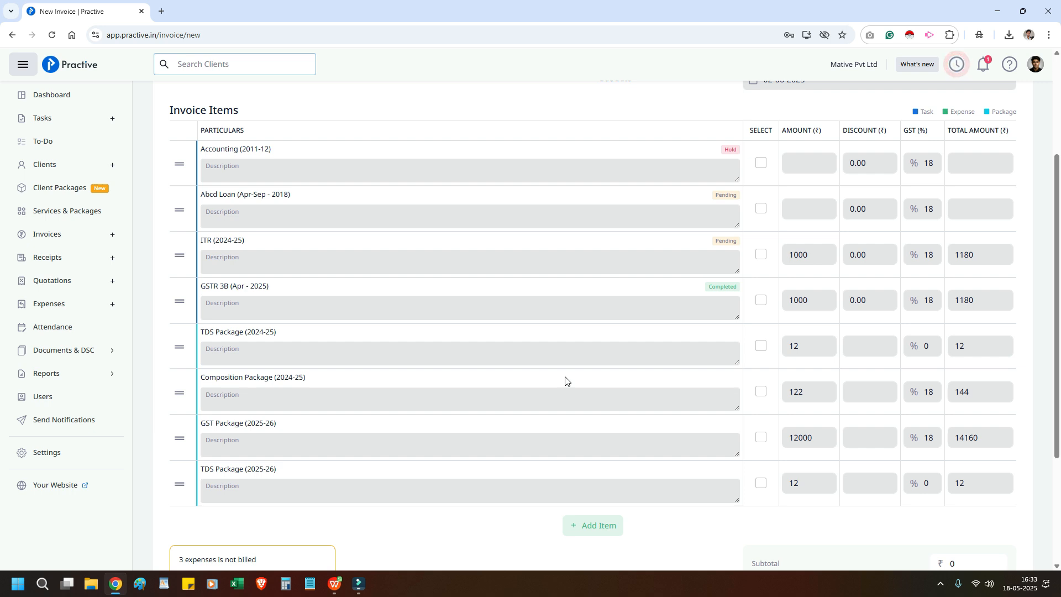
pyautogui.click(761, 300)
pyautogui.scroll(-3, 761, 300)
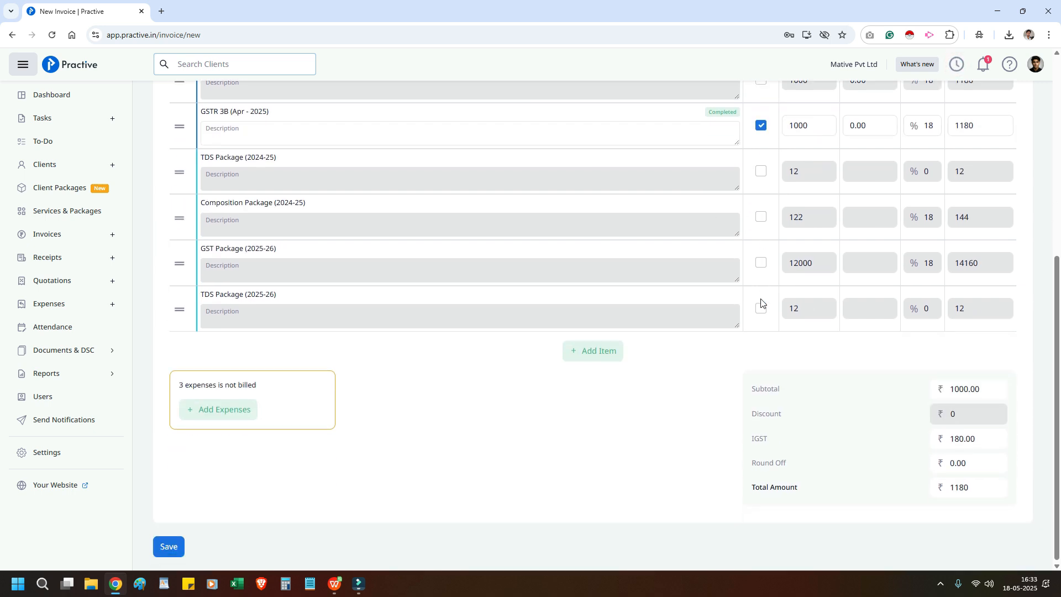
pyautogui.click(593, 360)
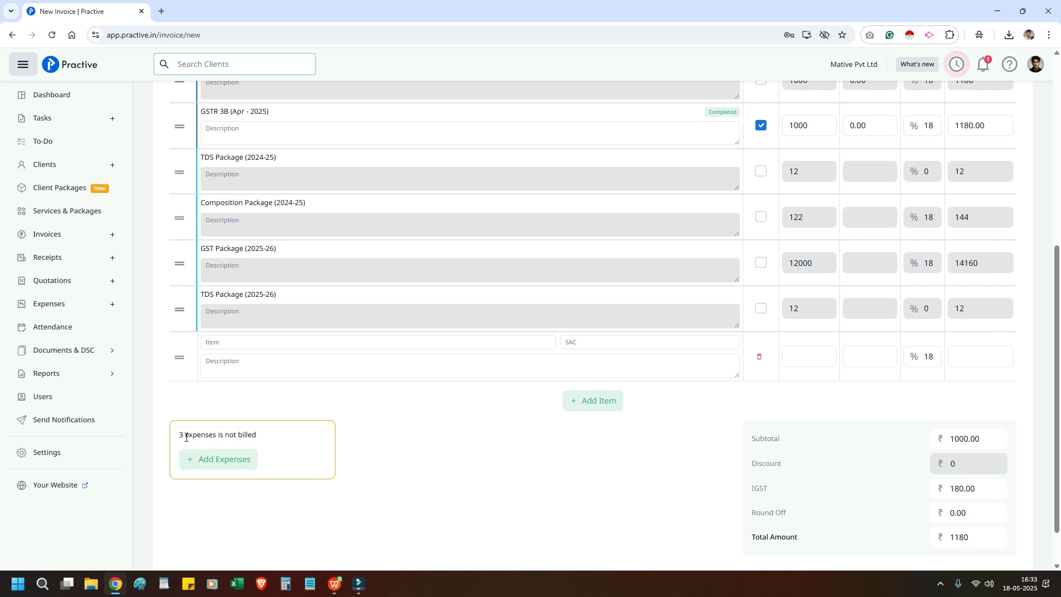
# Step: Check the client's unbilled expenses without adding any, then abandon the draft for the Invoices list
pyautogui.moveTo(186, 435); pyautogui.dragTo(229, 445)
pyautogui.click(213, 458)
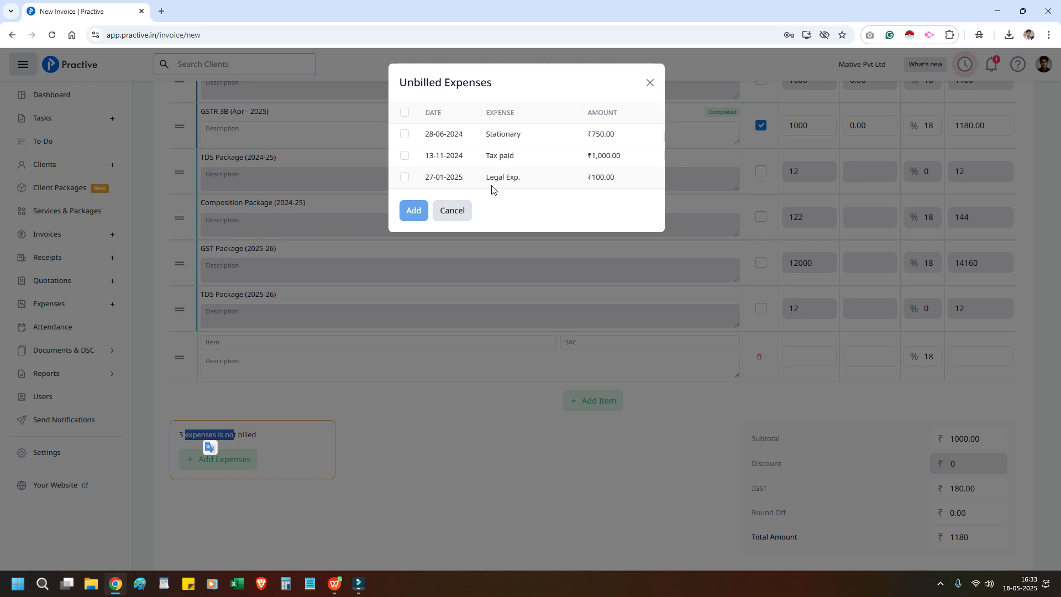
pyautogui.click(452, 210)
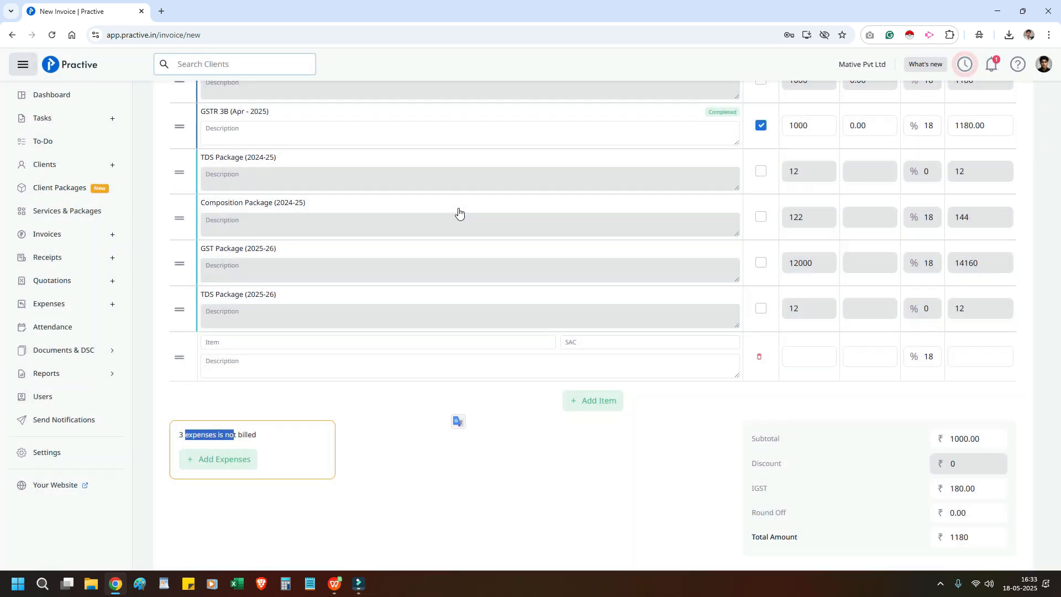
pyautogui.scroll(-1, 342, 504)
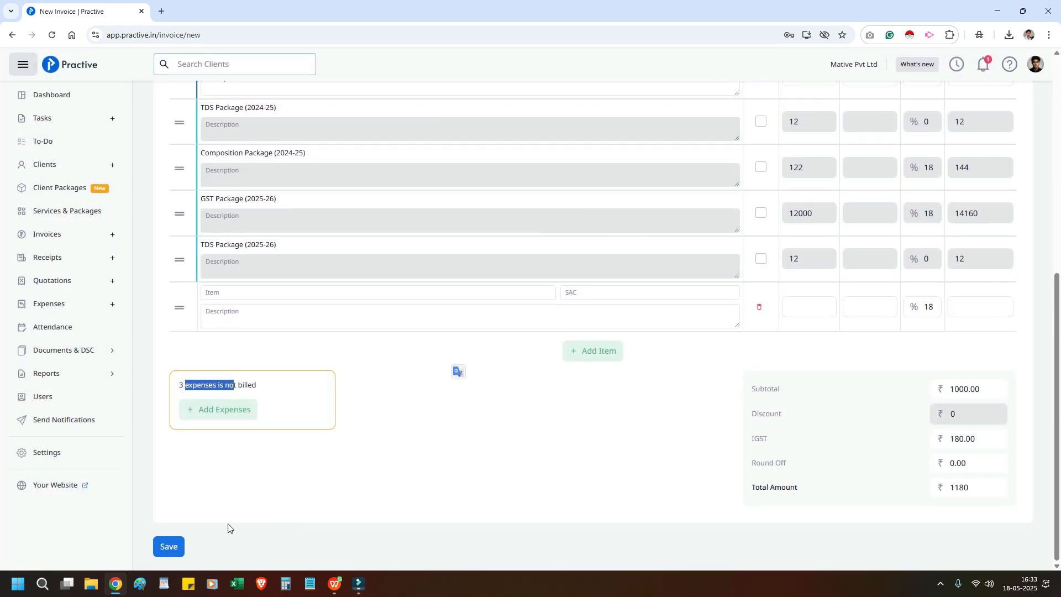
pyautogui.click(78, 236)
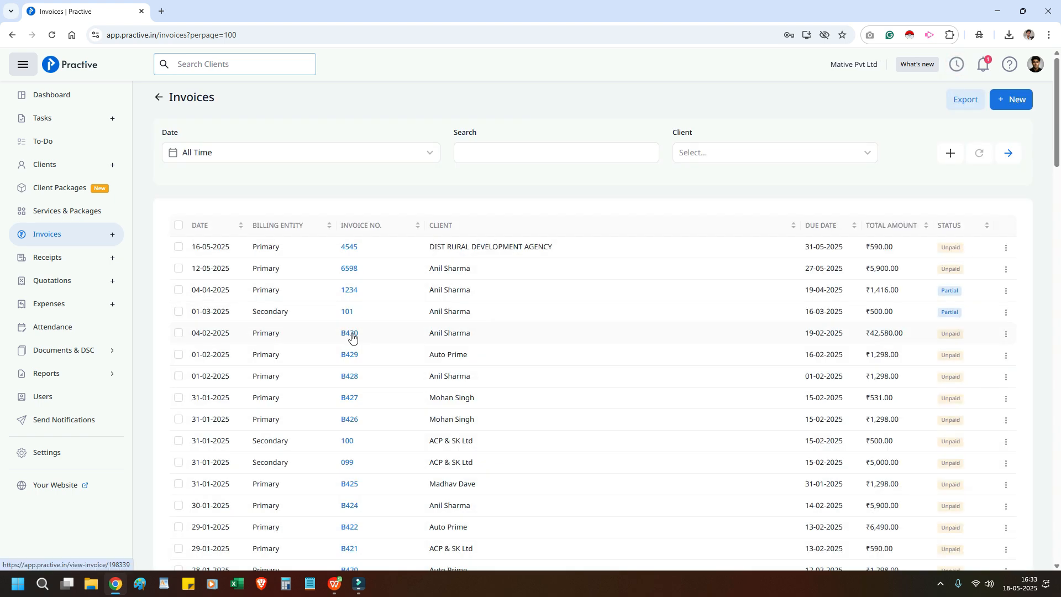
# Step: Open tax invoice B430 (₹42,580.00, dated 04-02-2025) and download it as a PDF
pyautogui.click(350, 333)
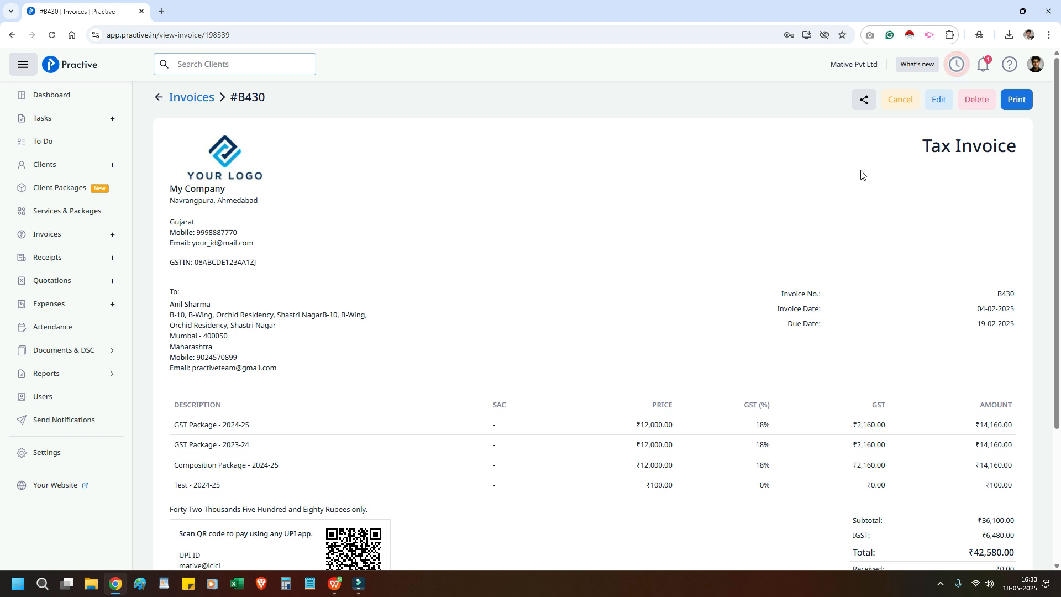
pyautogui.moveTo(924, 145); pyautogui.dragTo(1005, 148)
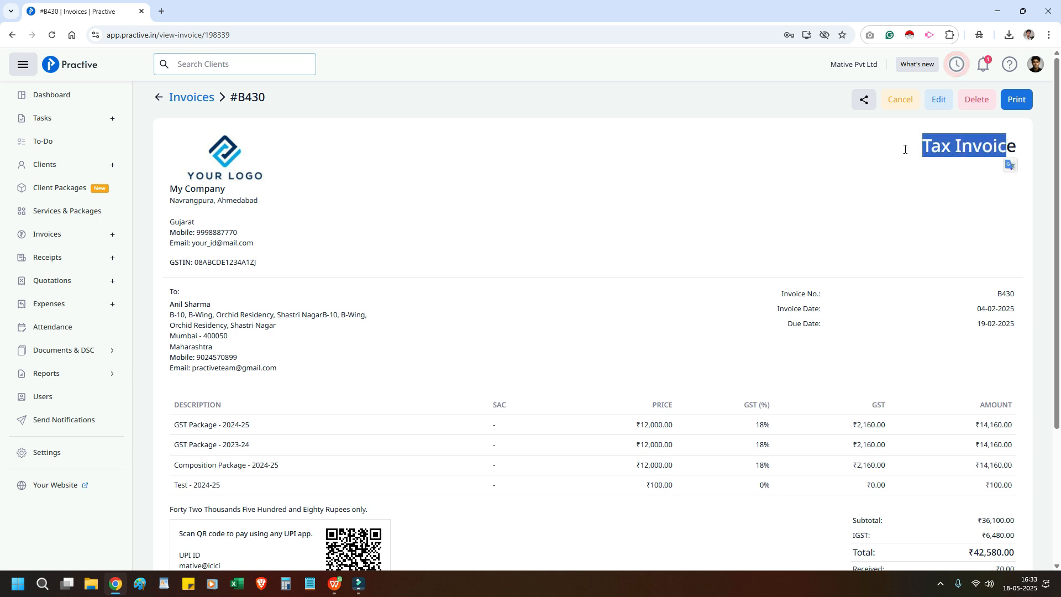
pyautogui.scroll(-4, 291, 429)
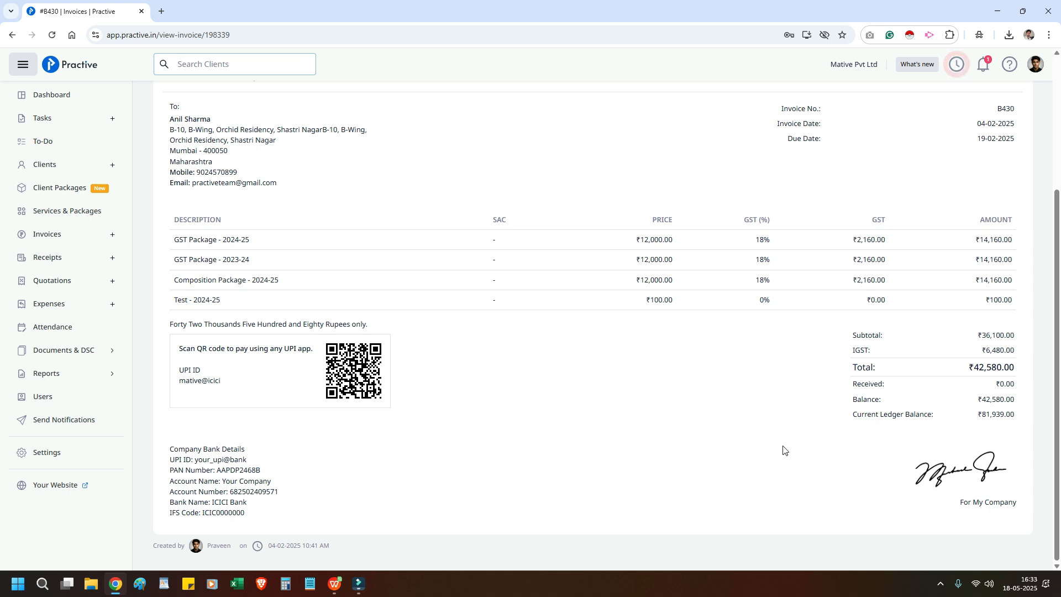
pyautogui.scroll(4, 781, 452)
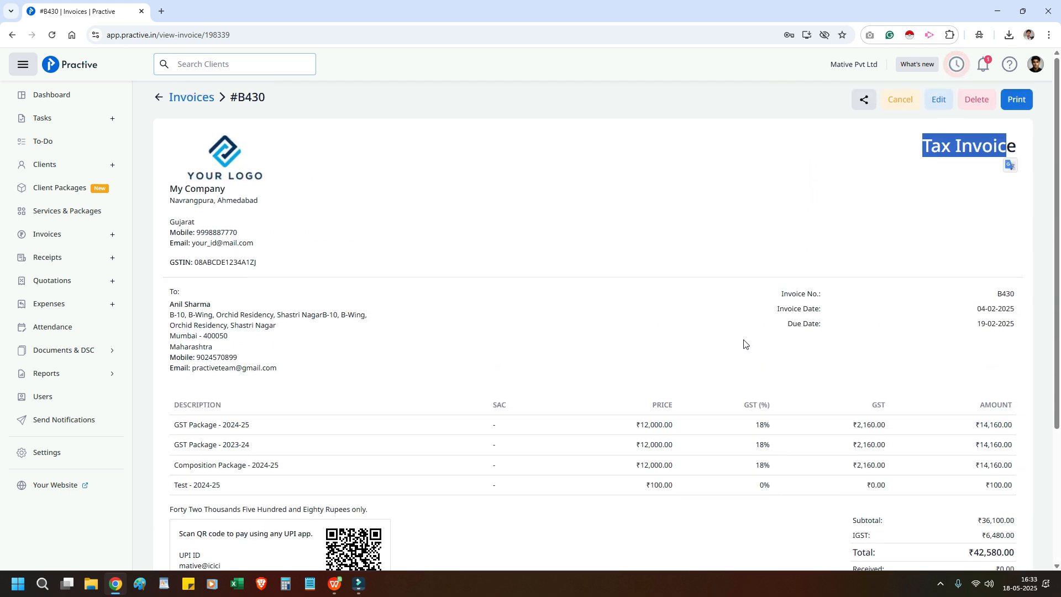
pyautogui.click(737, 251)
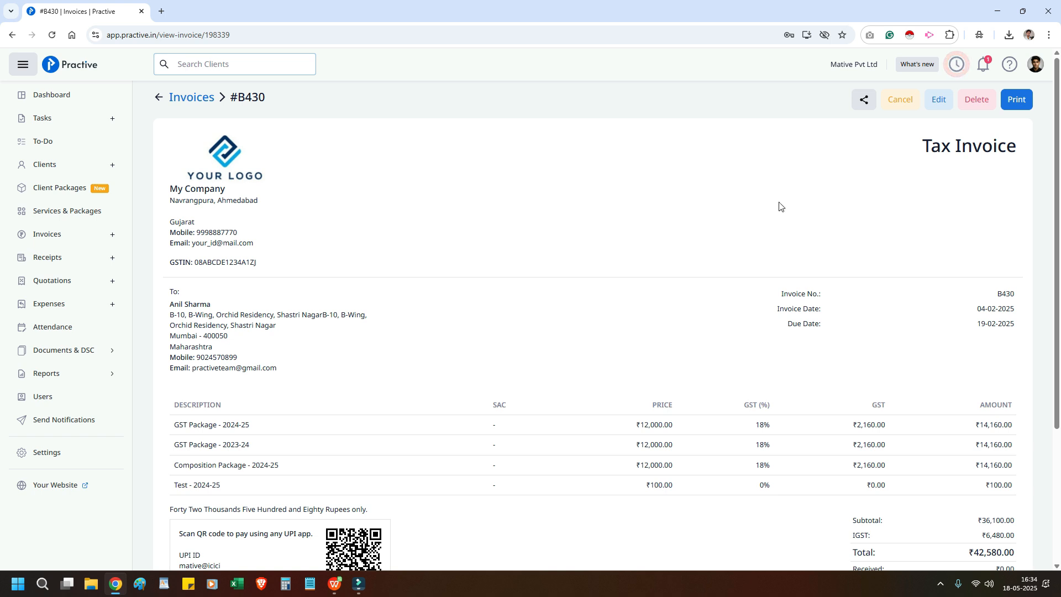
pyautogui.click(863, 100)
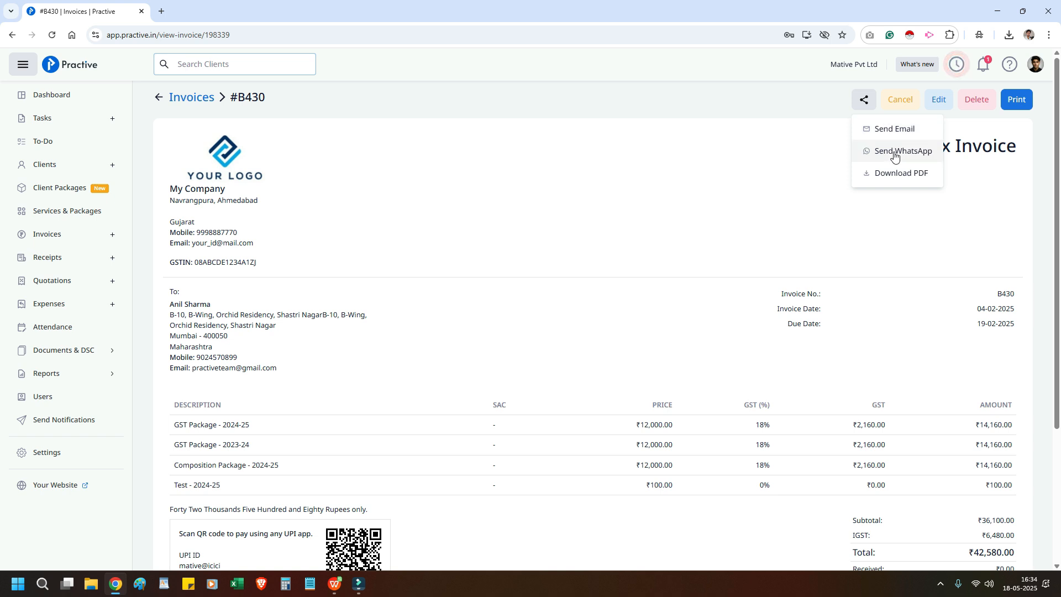
pyautogui.click(889, 172)
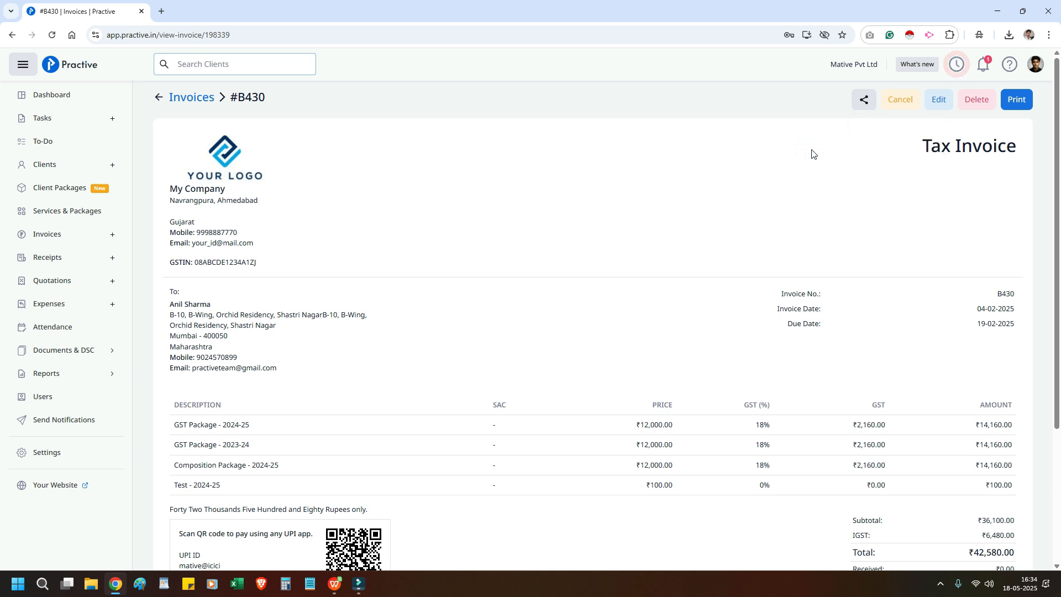
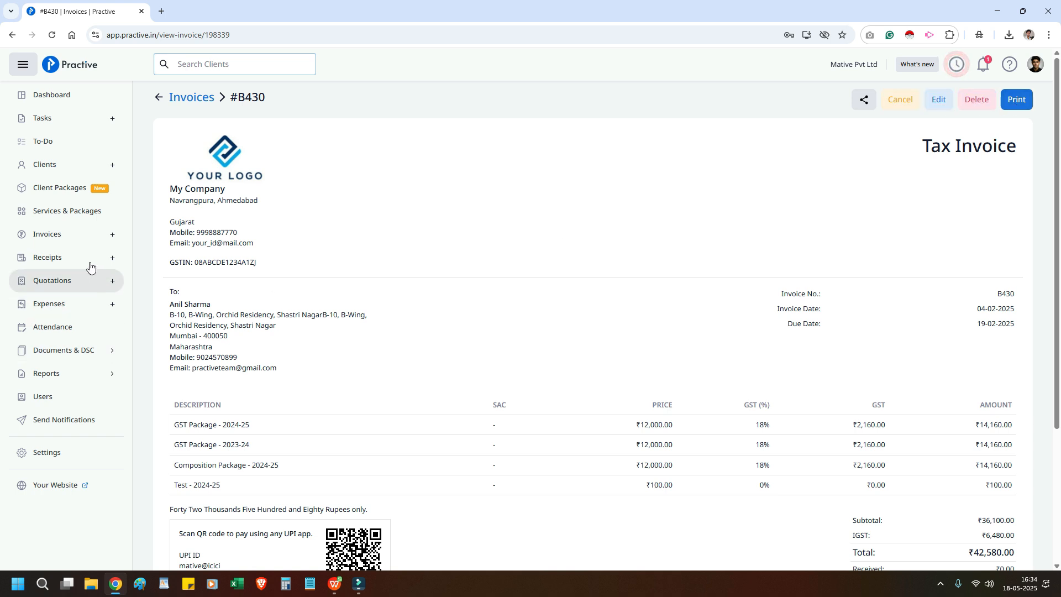
# Step: Return from invoice B430 to the All Time Invoices list
pyautogui.click(80, 241)
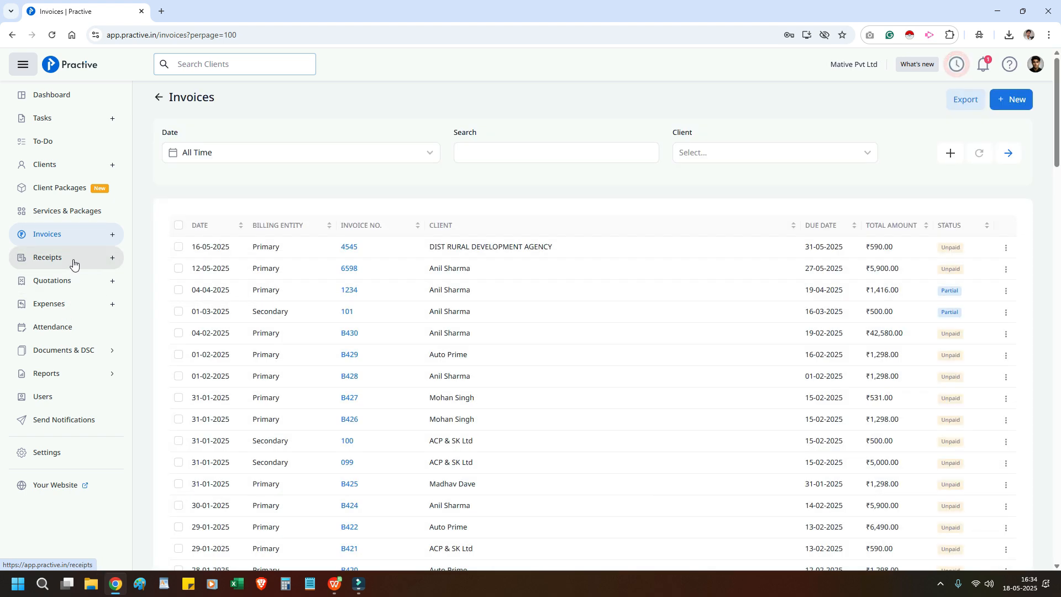
# Step: Start a new receipt with Primary as billing entity and UPI as the payment mode
pyautogui.click(73, 265)
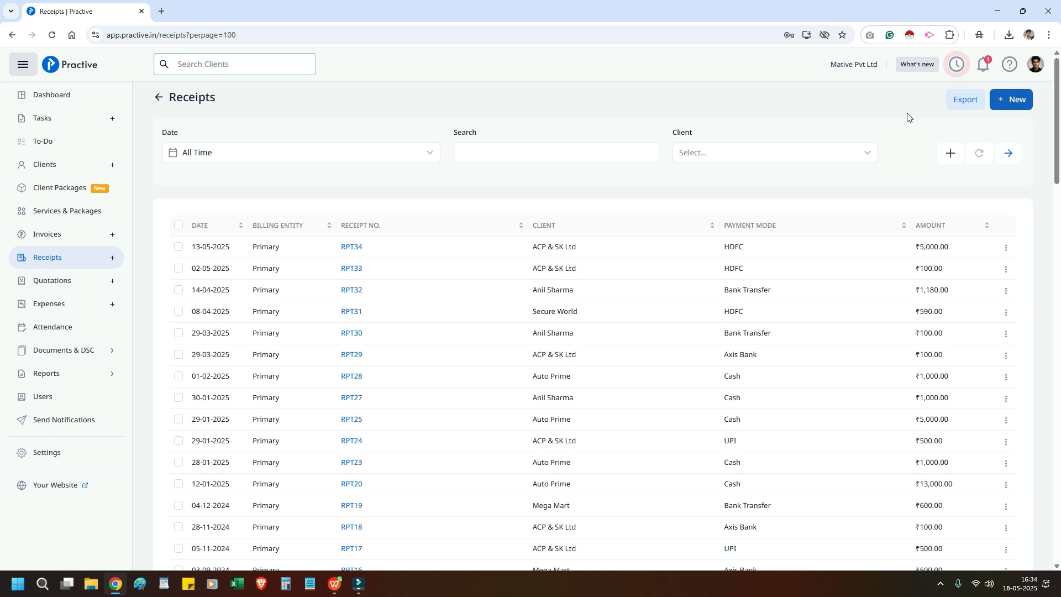
pyautogui.click(1014, 102)
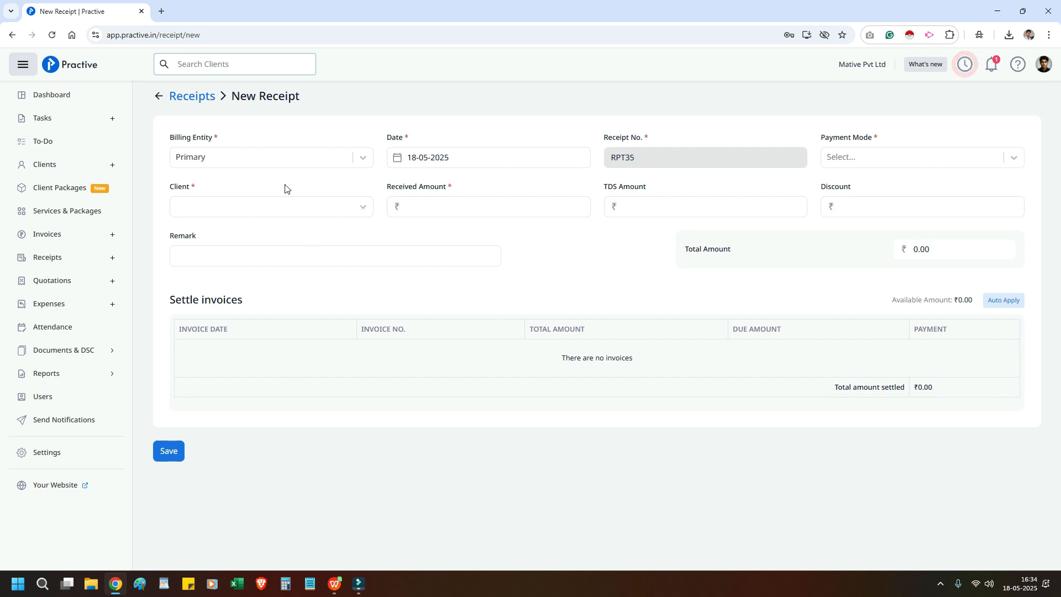
pyautogui.click(292, 160)
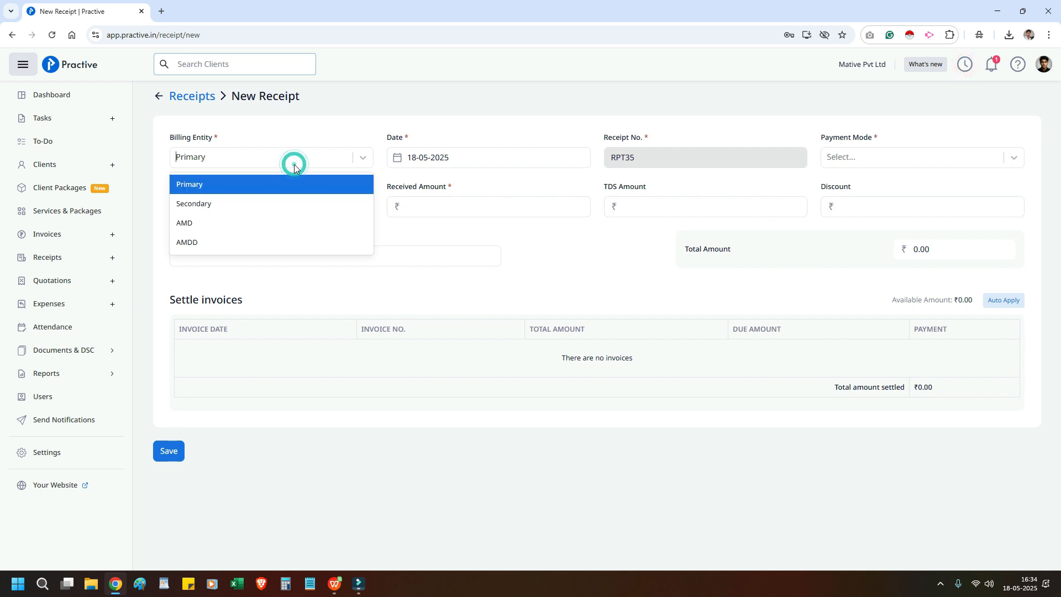
pyautogui.click(500, 157)
pyautogui.click(711, 158)
pyautogui.click(870, 158)
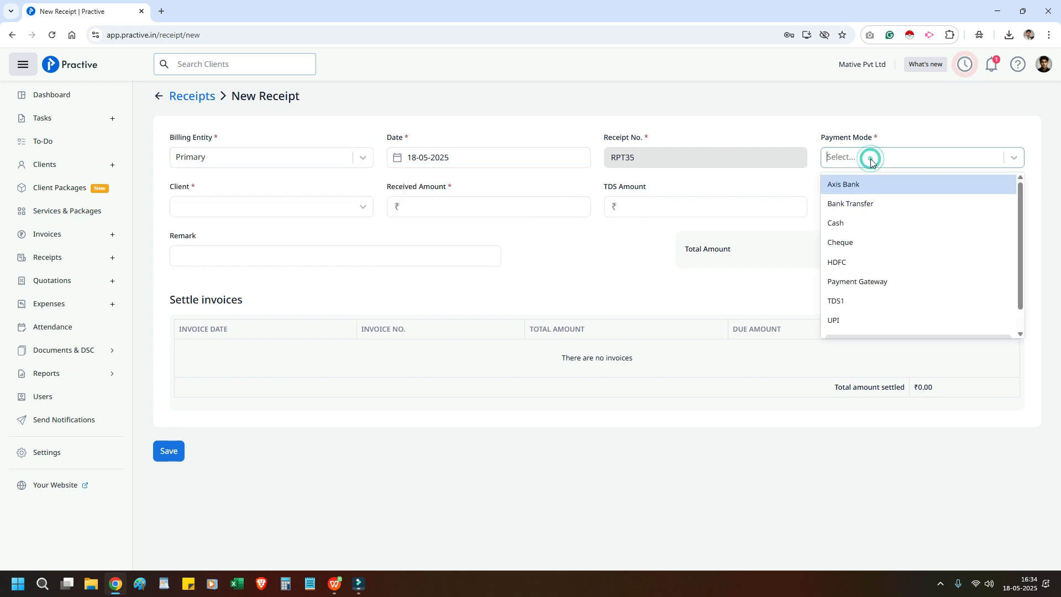
pyautogui.scroll(-1, 883, 260)
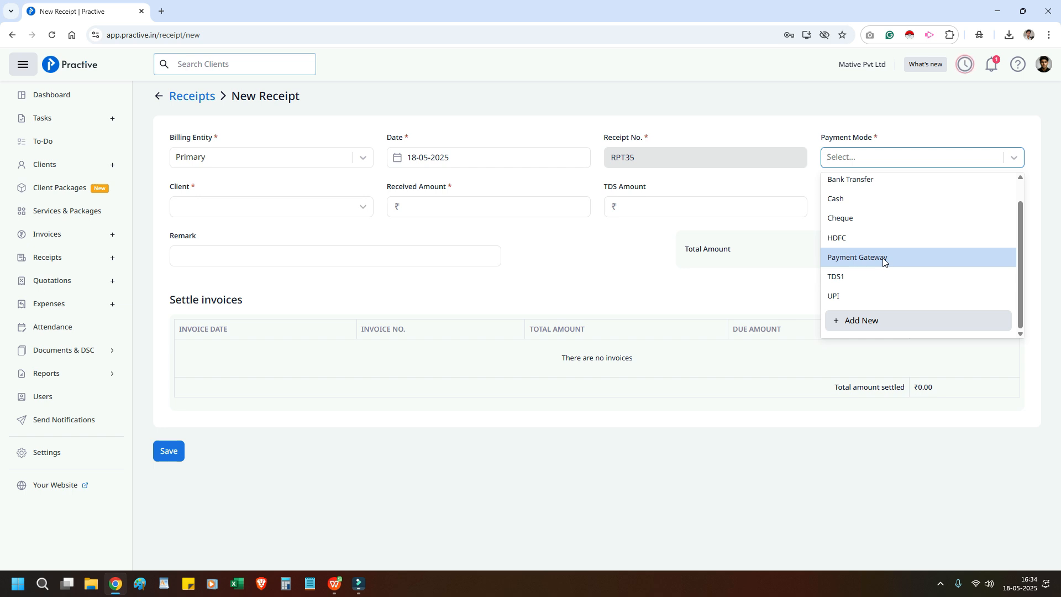
pyautogui.scroll(1, 886, 275)
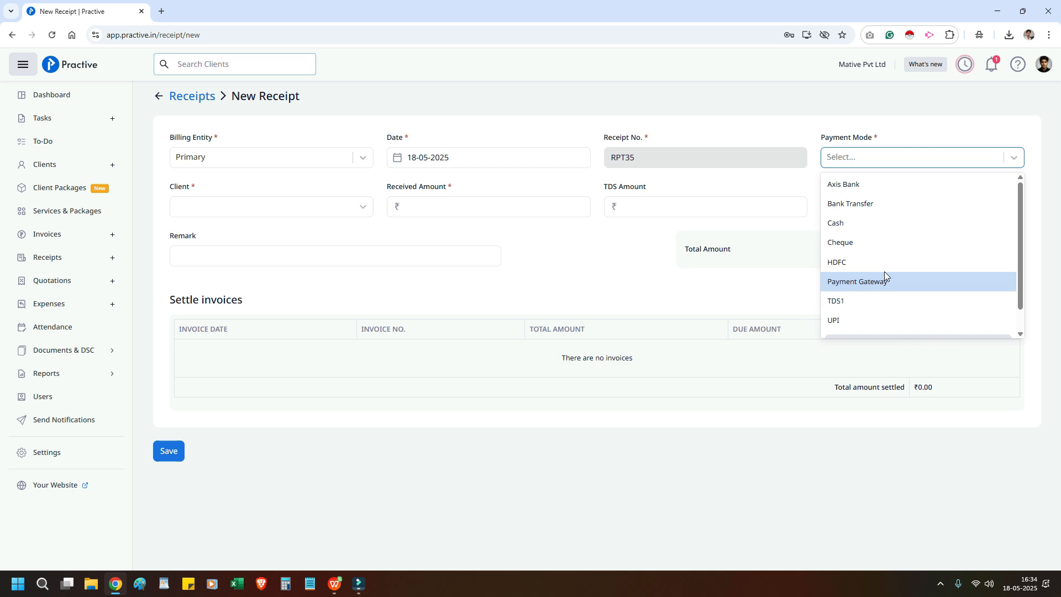
pyautogui.scroll(-1, 857, 276)
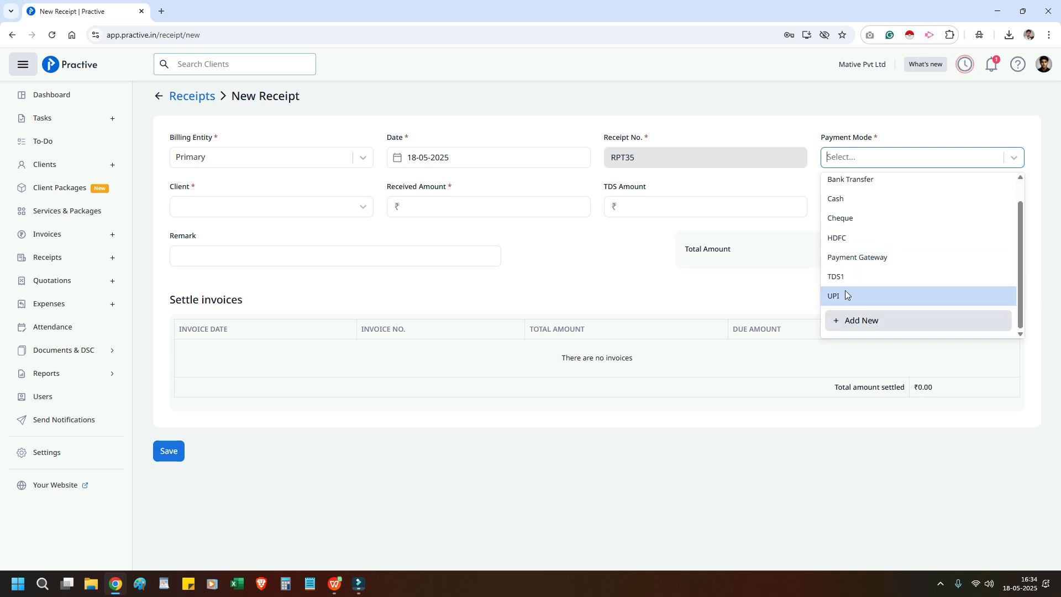
pyautogui.click(844, 291)
# Step: Select ACP & SK Ltd as the client and enter ₹5,000 received
pyautogui.click(261, 210)
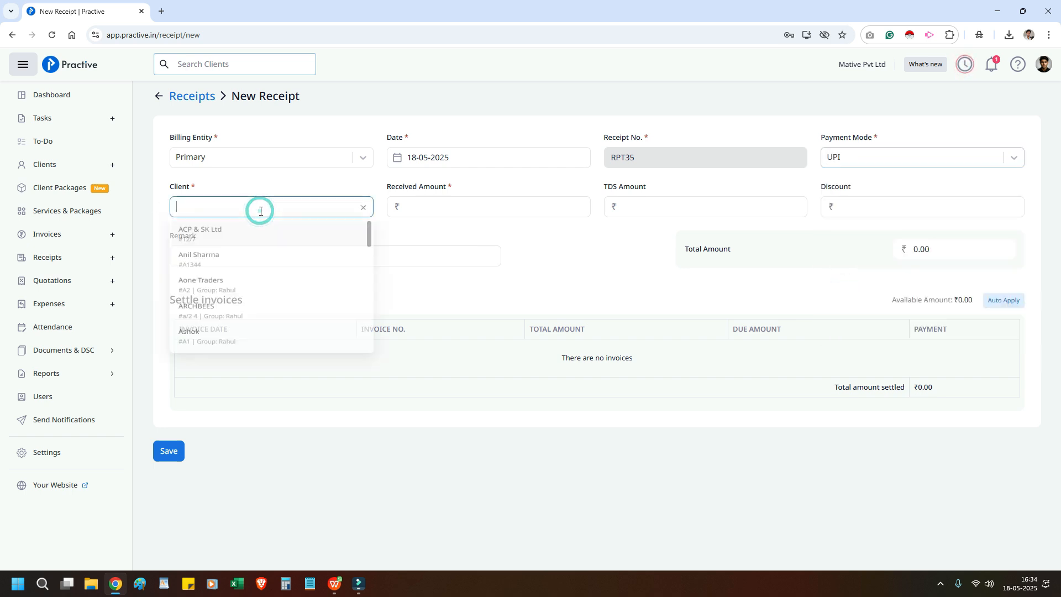
pyautogui.click(225, 243)
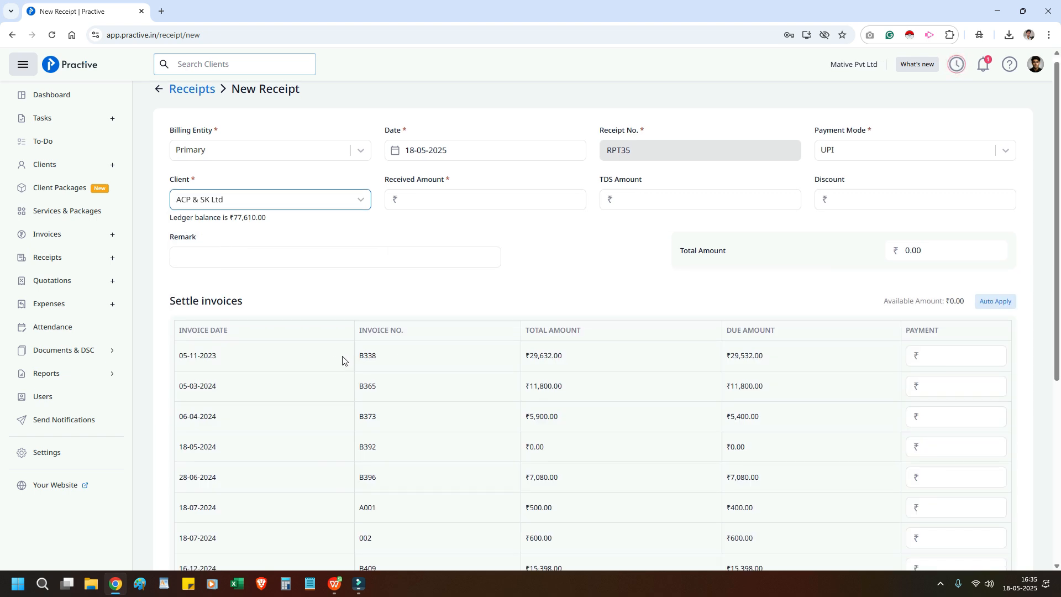
pyautogui.scroll(-2, 342, 360)
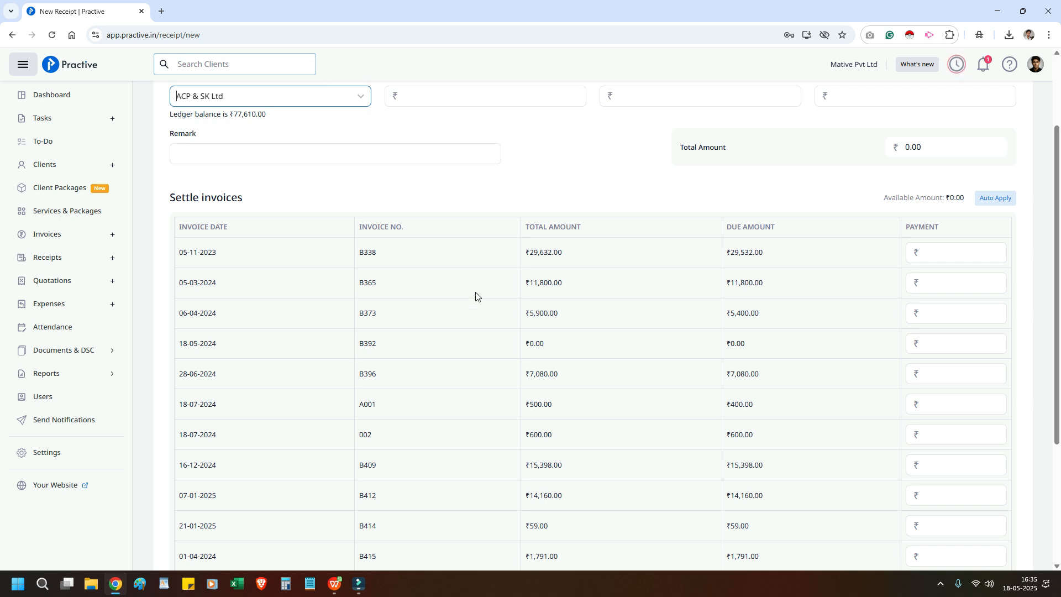
pyautogui.scroll(-1, 478, 297)
pyautogui.scroll(4, 525, 304)
pyautogui.click(447, 203)
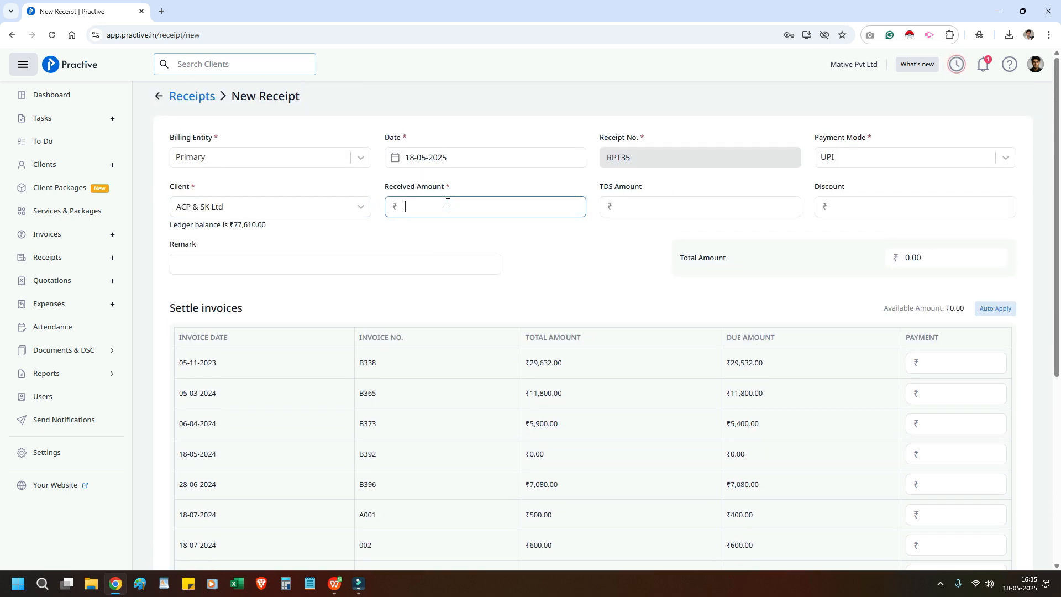
pyautogui.write('5000')
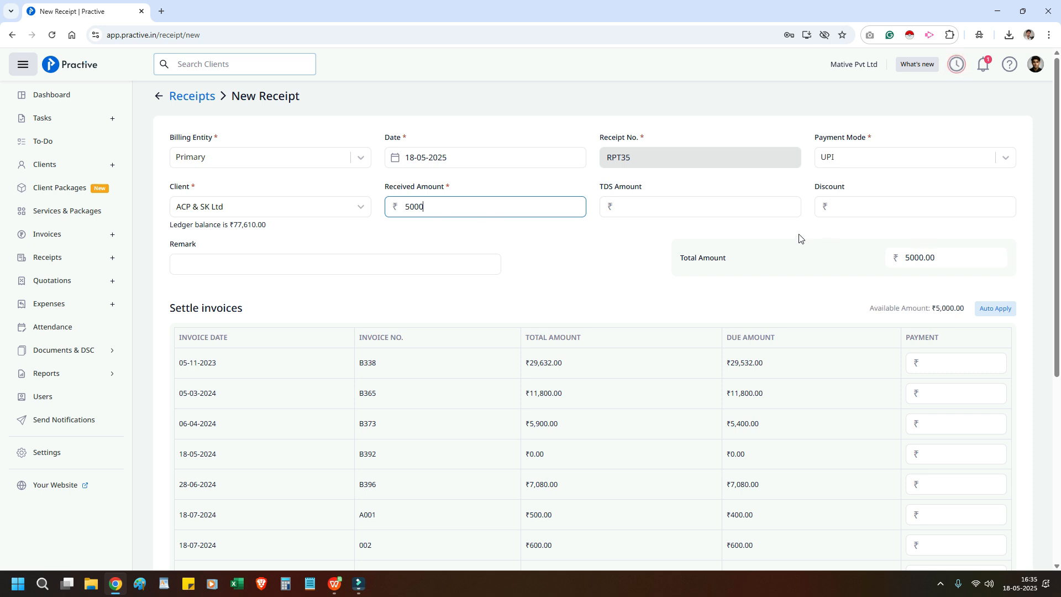
# Step: Apply the full ₹5,000 against invoice B373 and save the receipt
pyautogui.click(640, 206)
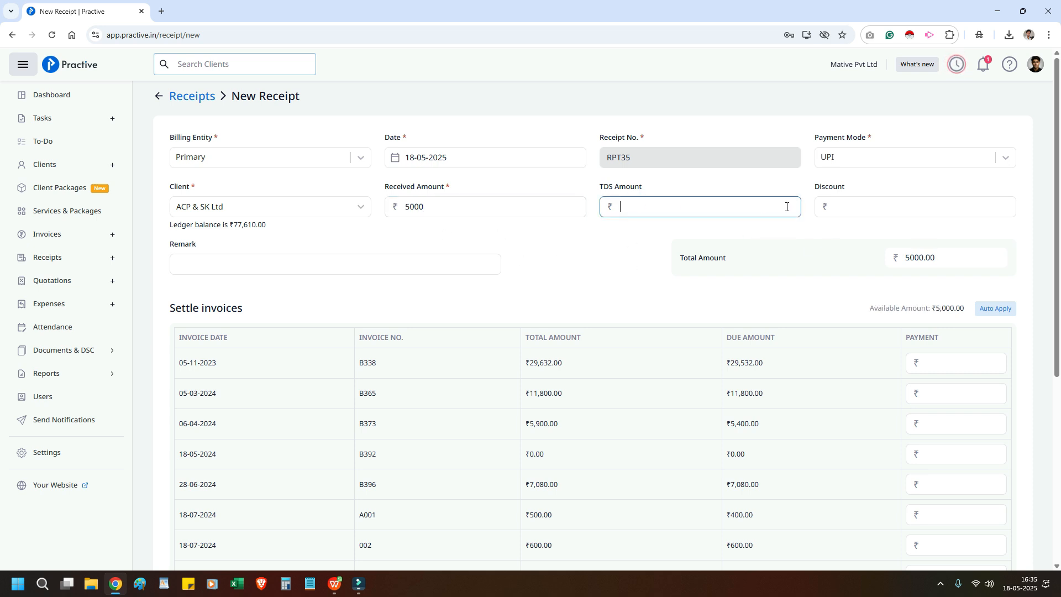
pyautogui.click(844, 204)
pyautogui.click(254, 270)
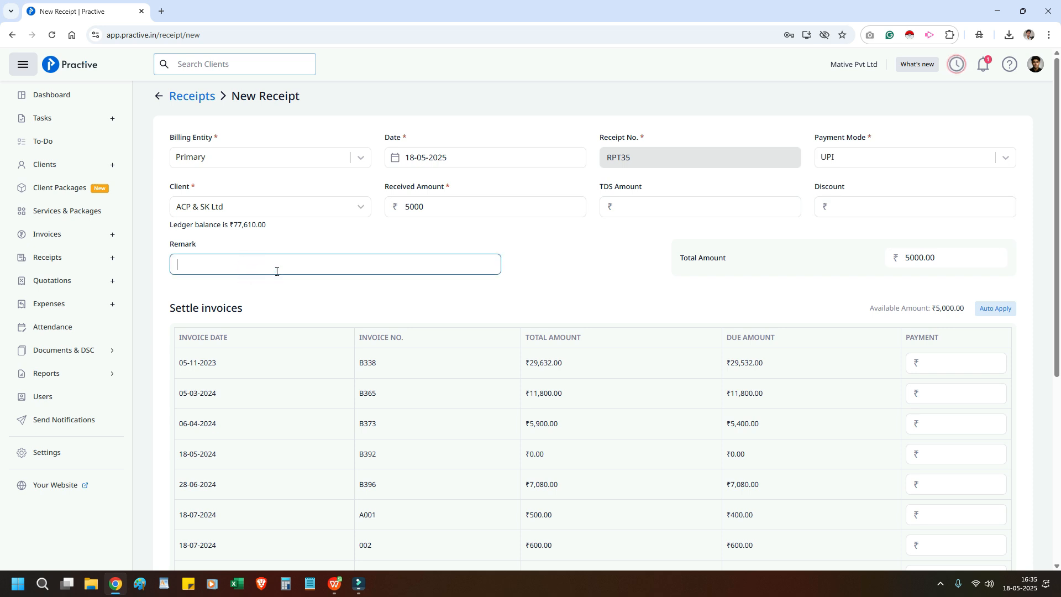
pyautogui.click(944, 427)
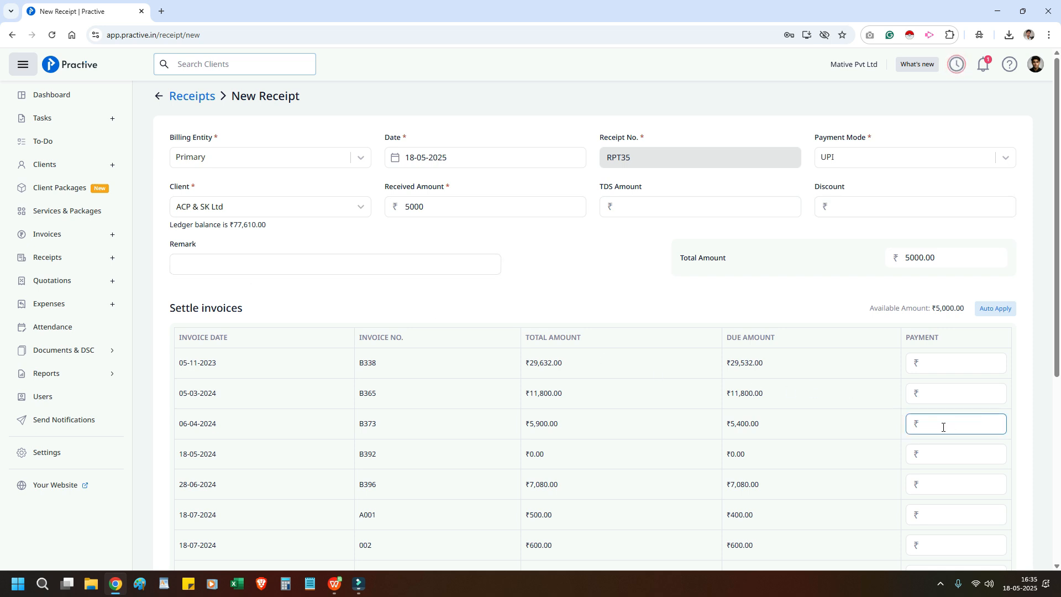
pyautogui.write('5000')
pyautogui.scroll(-5, 635, 503)
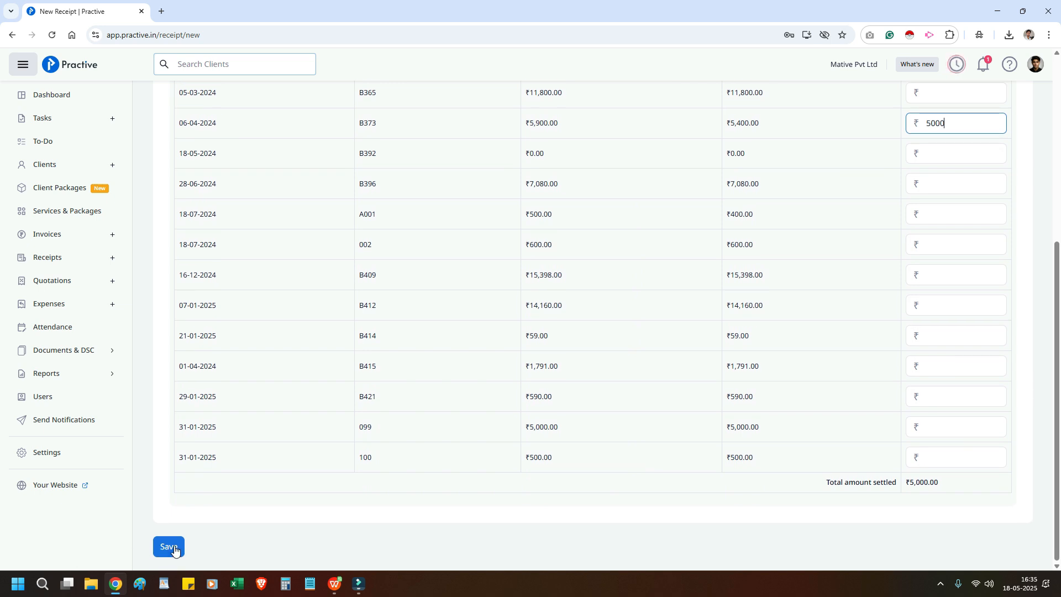
pyautogui.click(169, 547)
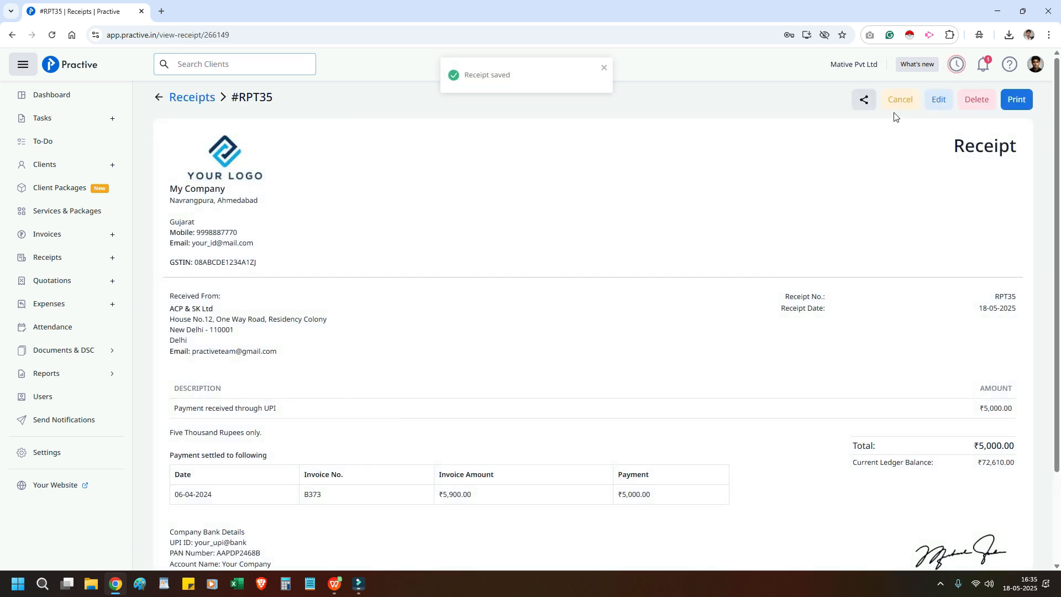
pyautogui.click(865, 99)
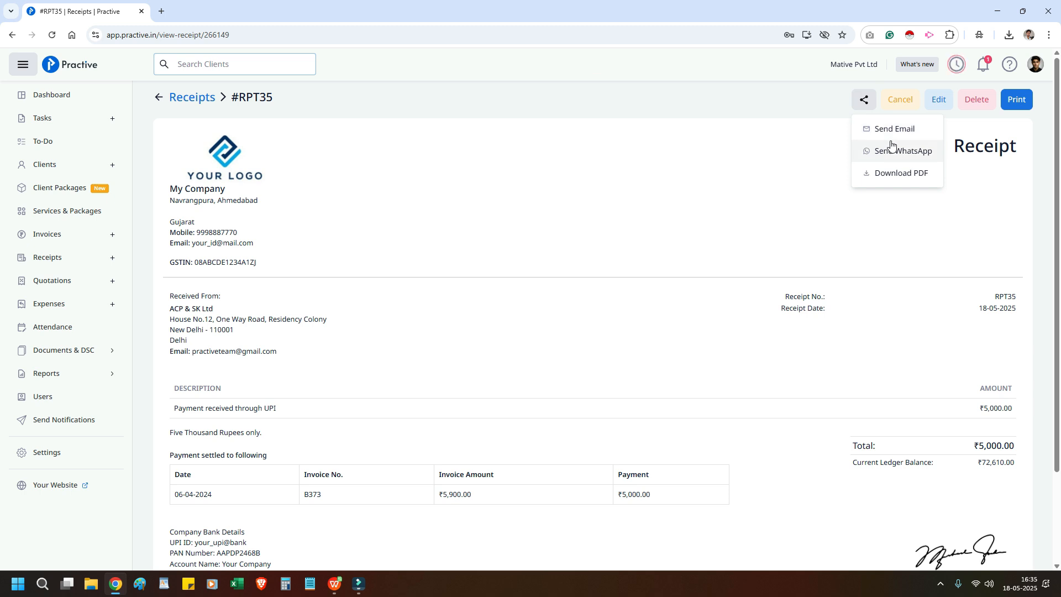
pyautogui.click(604, 293)
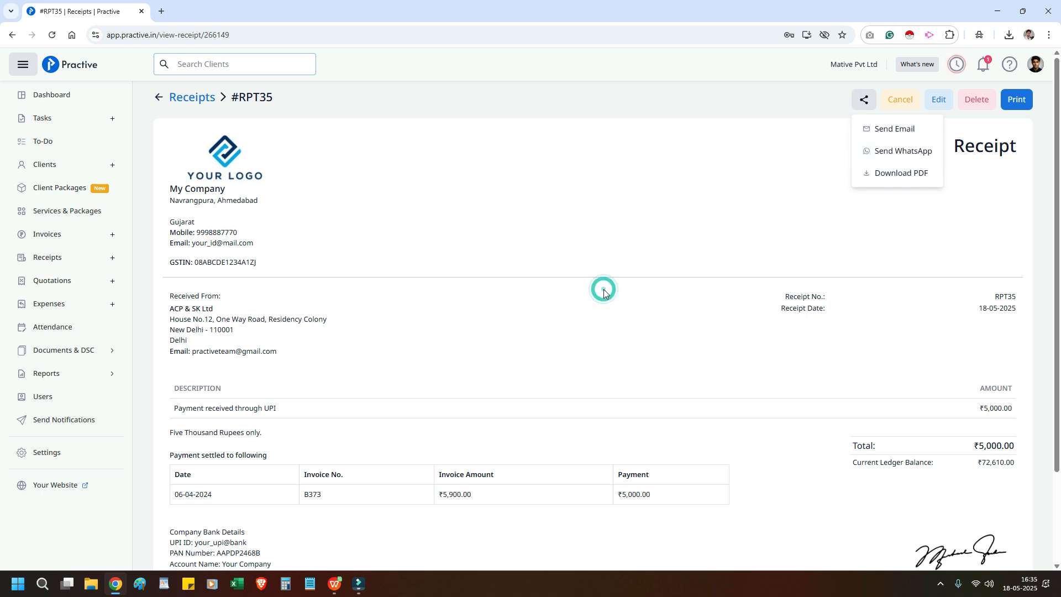
# Step: Start a new quotation with Primary billing entity for client ACP & SK Ltd
pyautogui.click(63, 283)
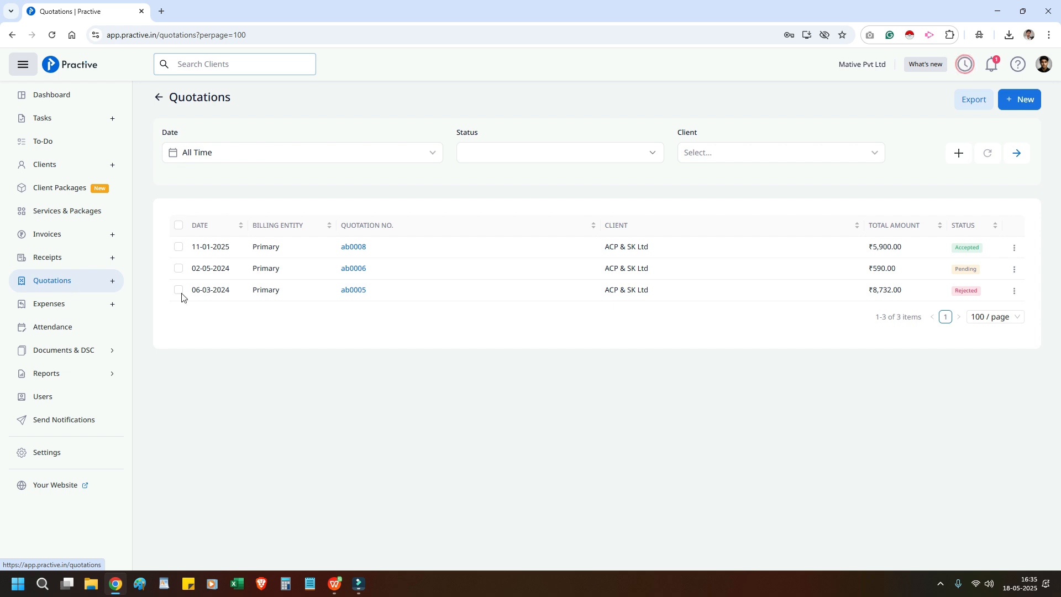
pyautogui.moveTo(178, 100); pyautogui.dragTo(252, 103)
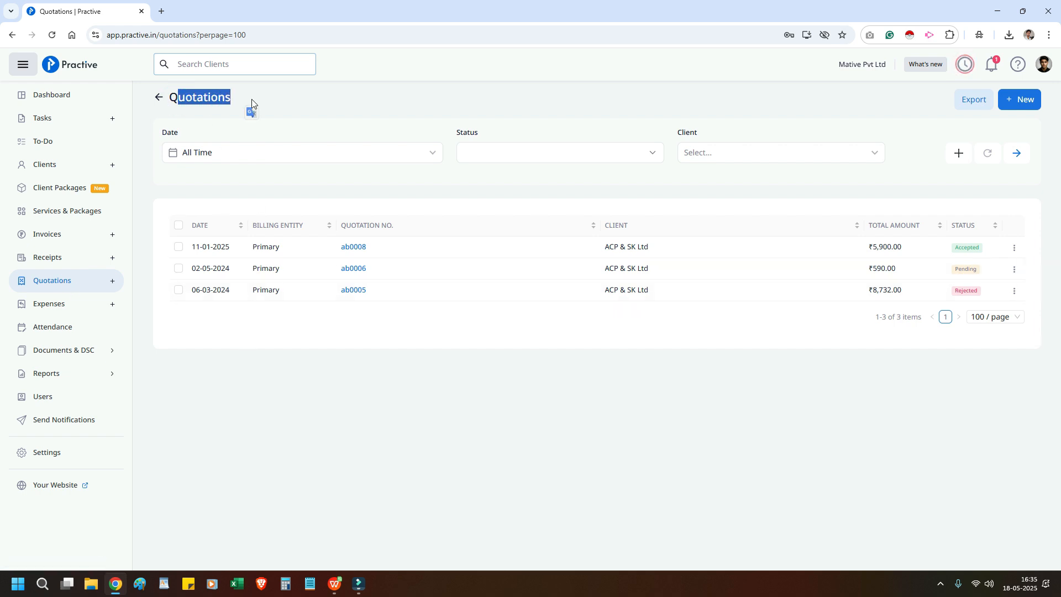
pyautogui.click(1018, 101)
pyautogui.click(254, 159)
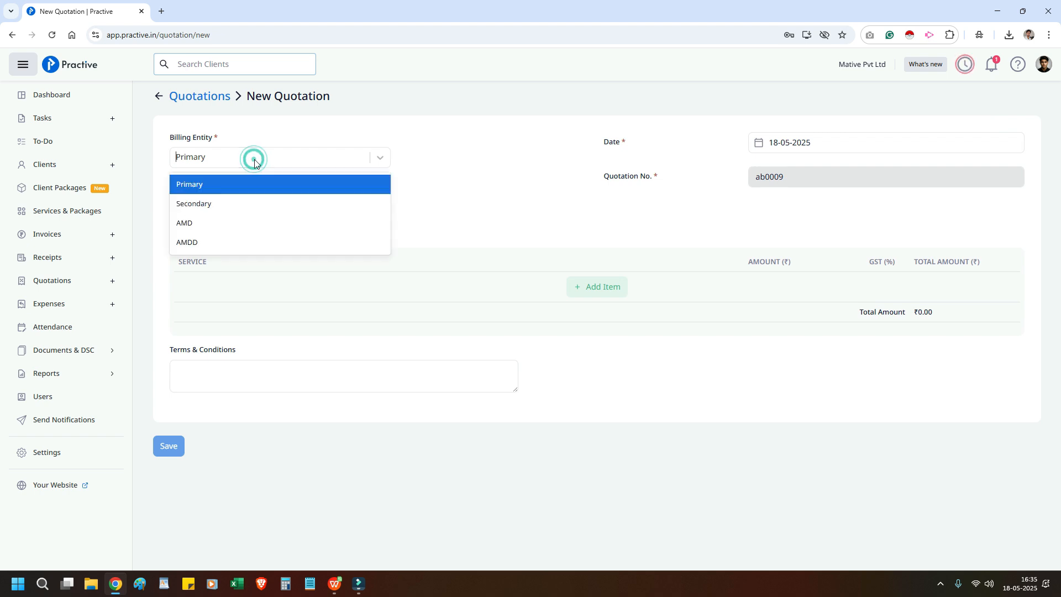
pyautogui.click(573, 219)
pyautogui.click(276, 214)
pyautogui.click(260, 237)
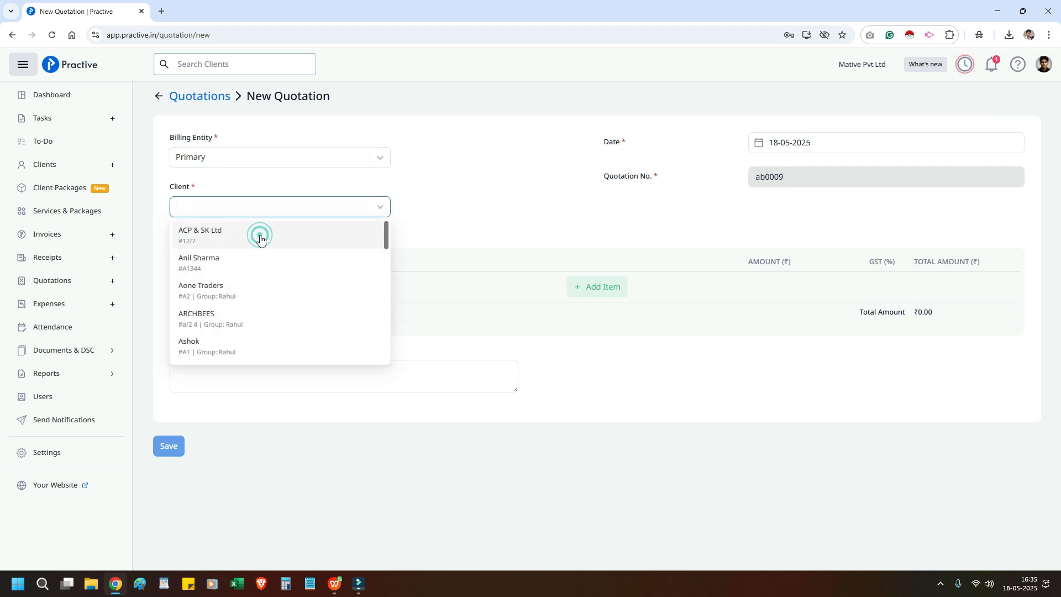
# Step: Add an Advance Tax service item to the quotation, then go to the Expenses list
pyautogui.click(603, 289)
pyautogui.click(260, 282)
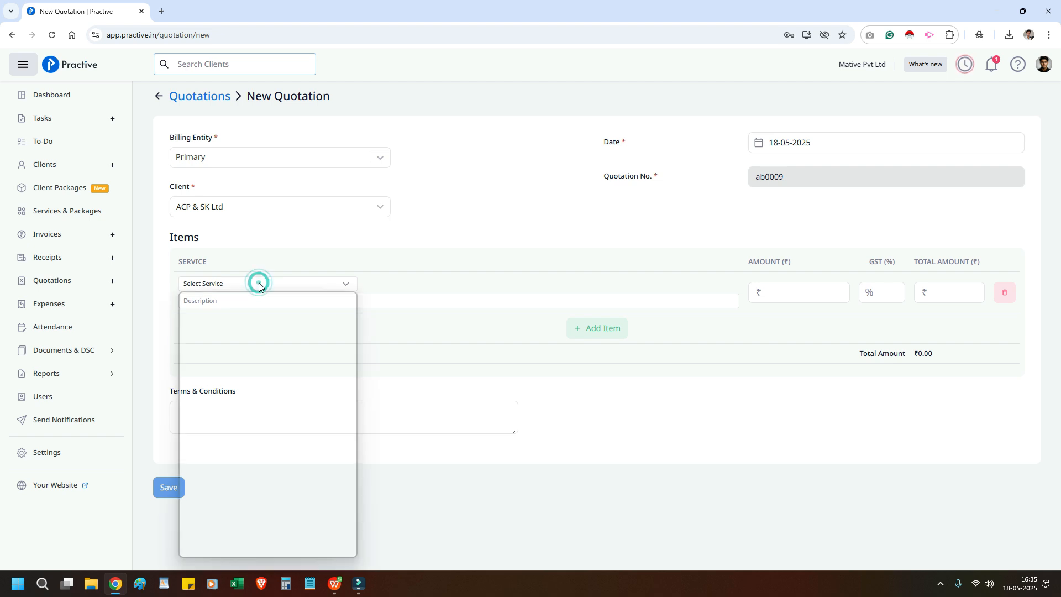
pyautogui.click(248, 367)
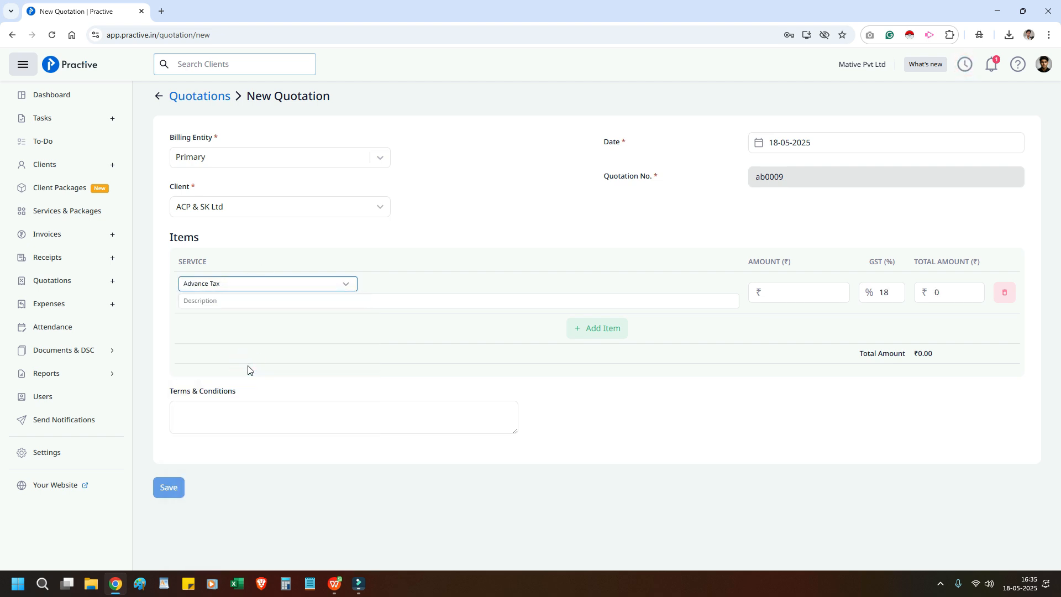
pyautogui.click(271, 302)
pyautogui.click(815, 292)
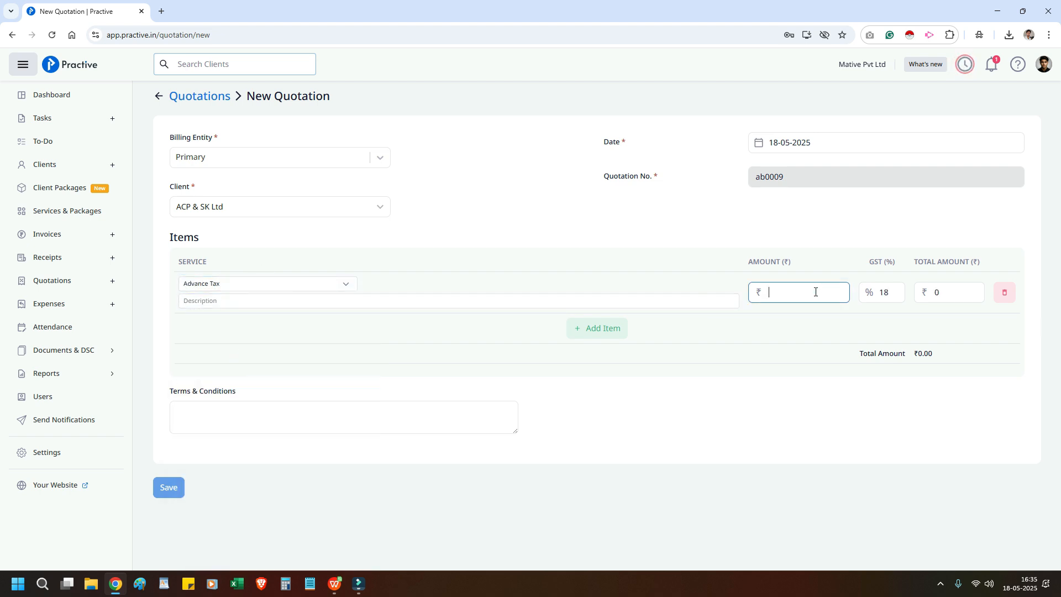
pyautogui.click(293, 429)
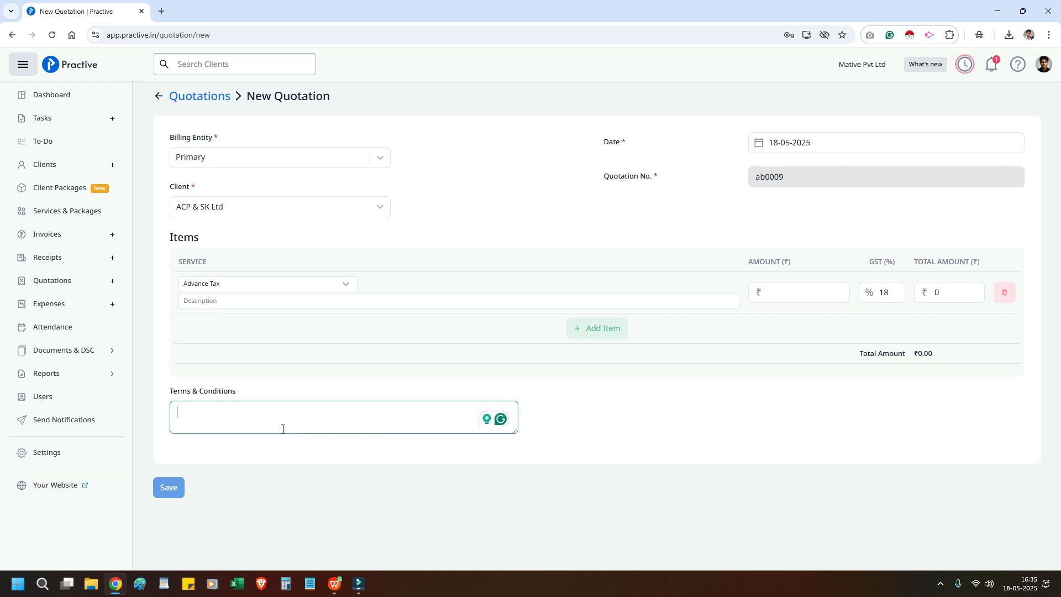
pyautogui.click(72, 305)
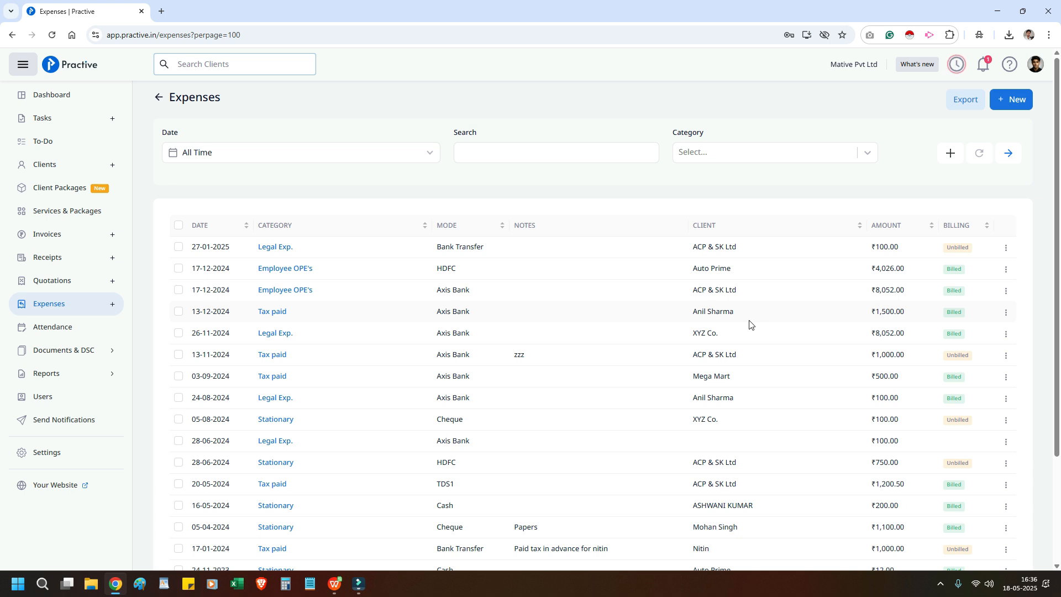
# Step: Open the daily Attendance page for 18-05-2025
pyautogui.moveTo(704, 311); pyautogui.dragTo(730, 312)
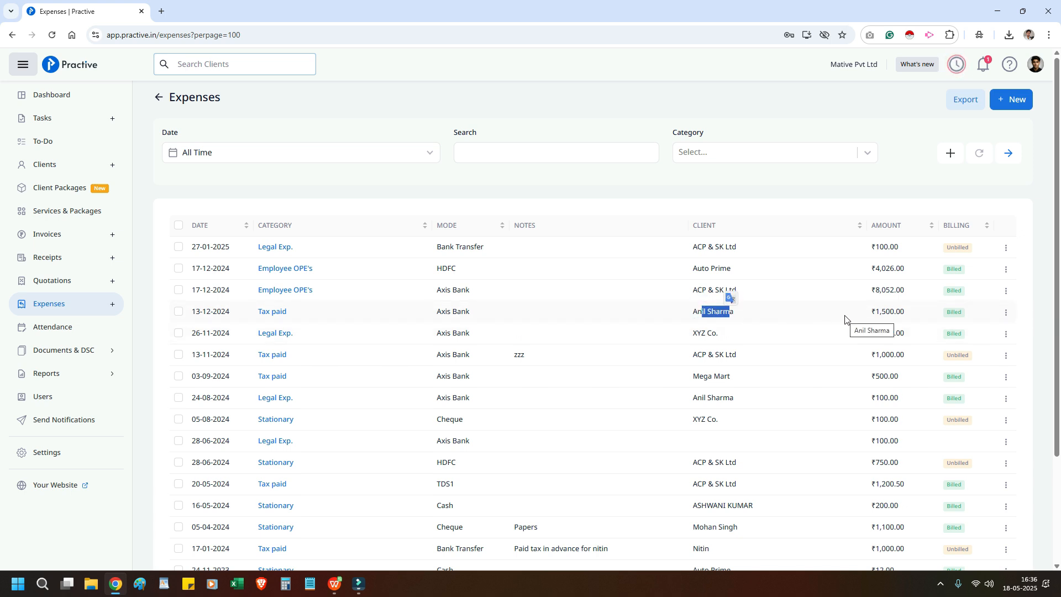
pyautogui.moveTo(881, 312); pyautogui.dragTo(916, 317)
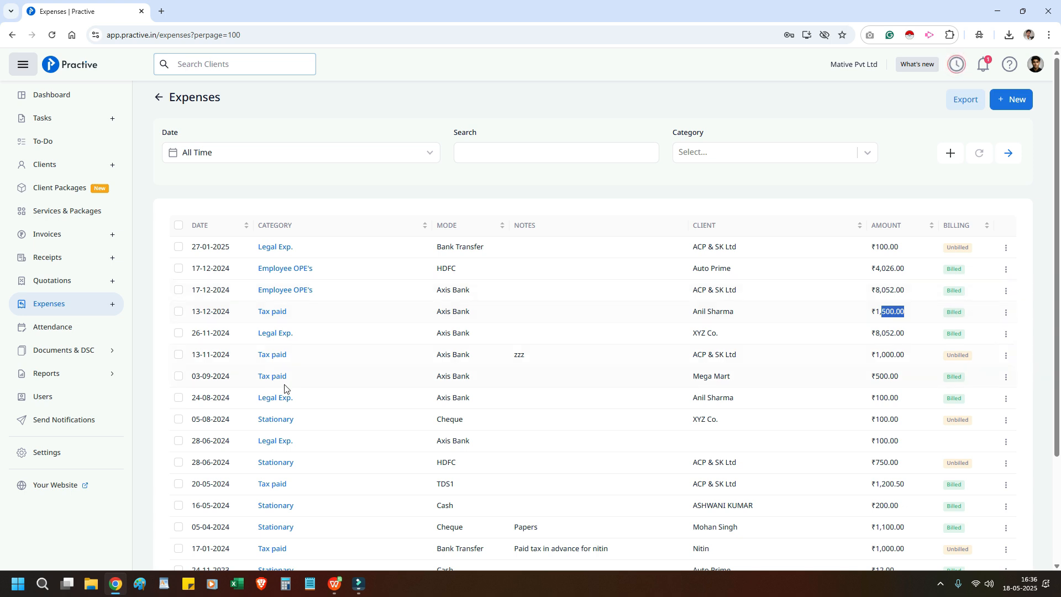
pyautogui.click(78, 331)
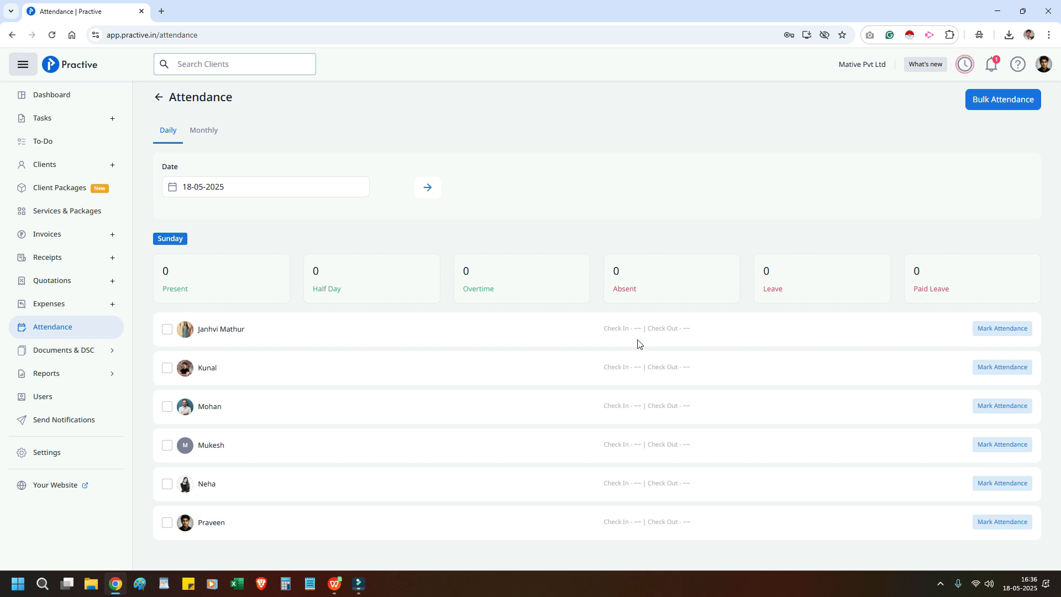
# Step: Fill the first employee's attendance as Present with check-in and check-out times, then cancel without saving
pyautogui.doubleClick(612, 328)
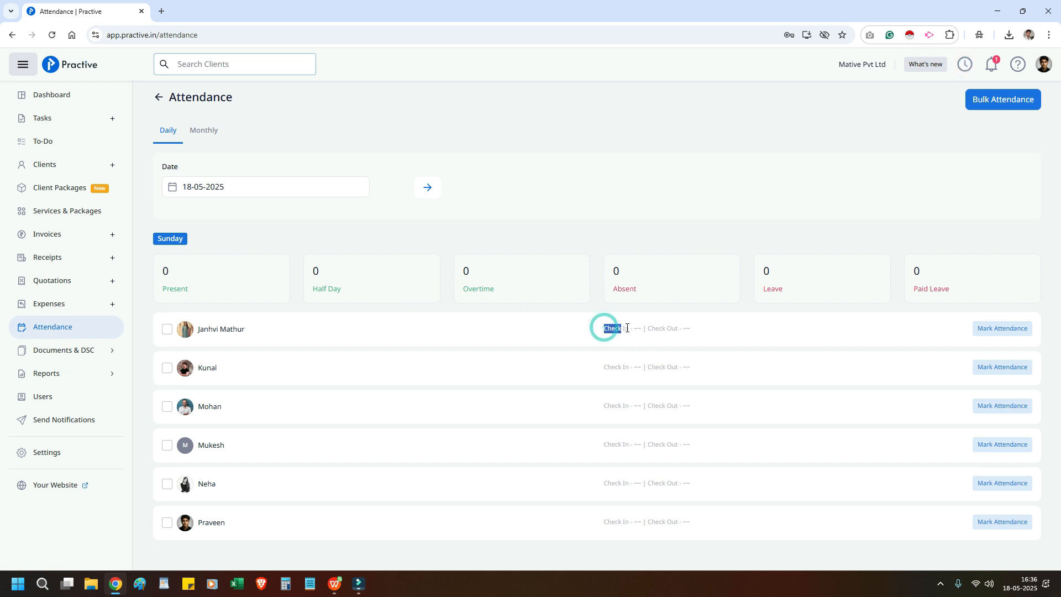
pyautogui.doubleClick(660, 329)
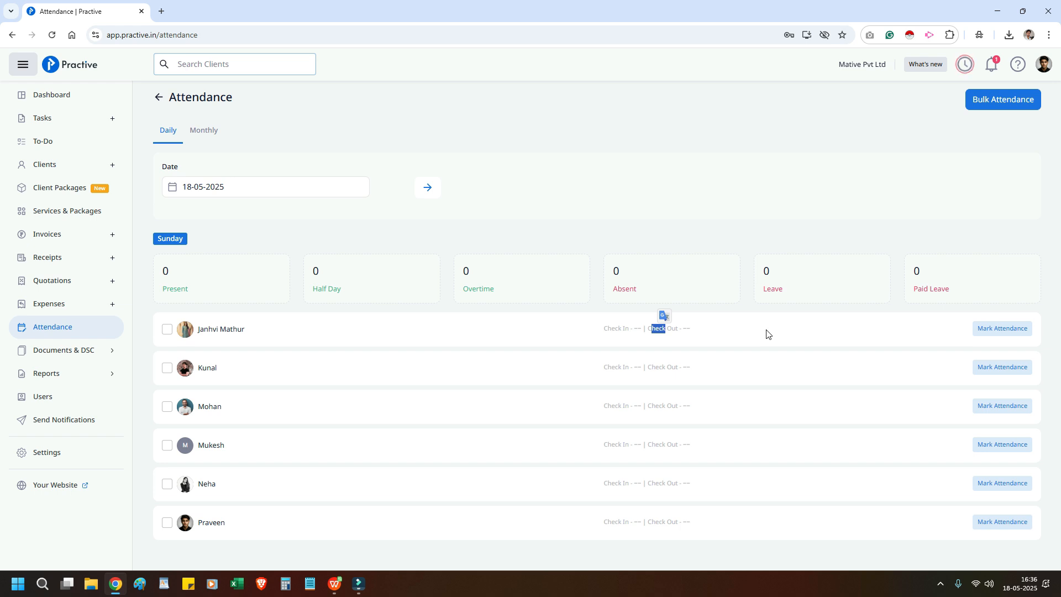
pyautogui.click(981, 330)
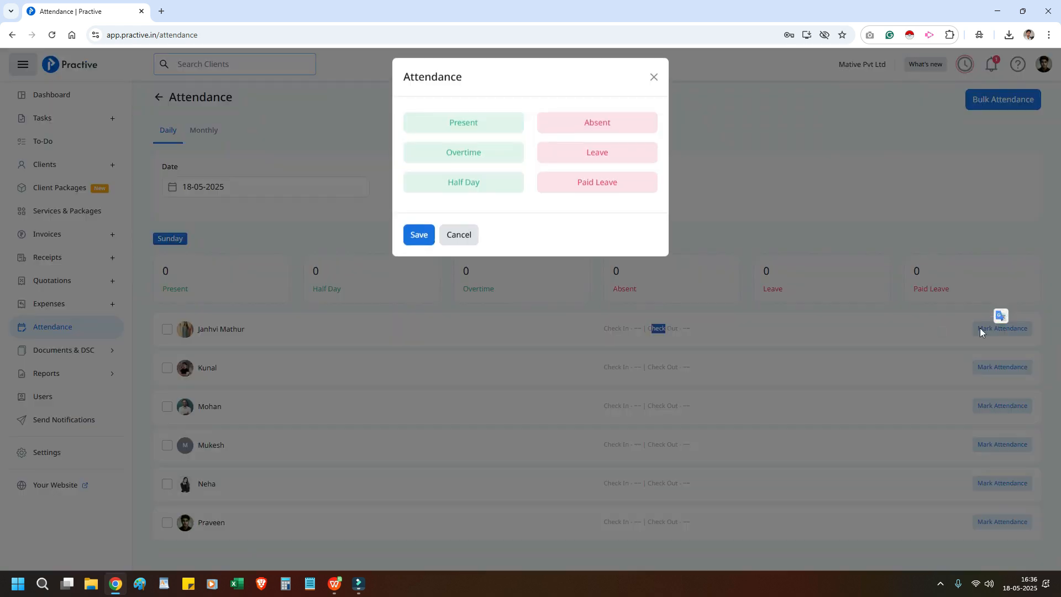
pyautogui.click(436, 131)
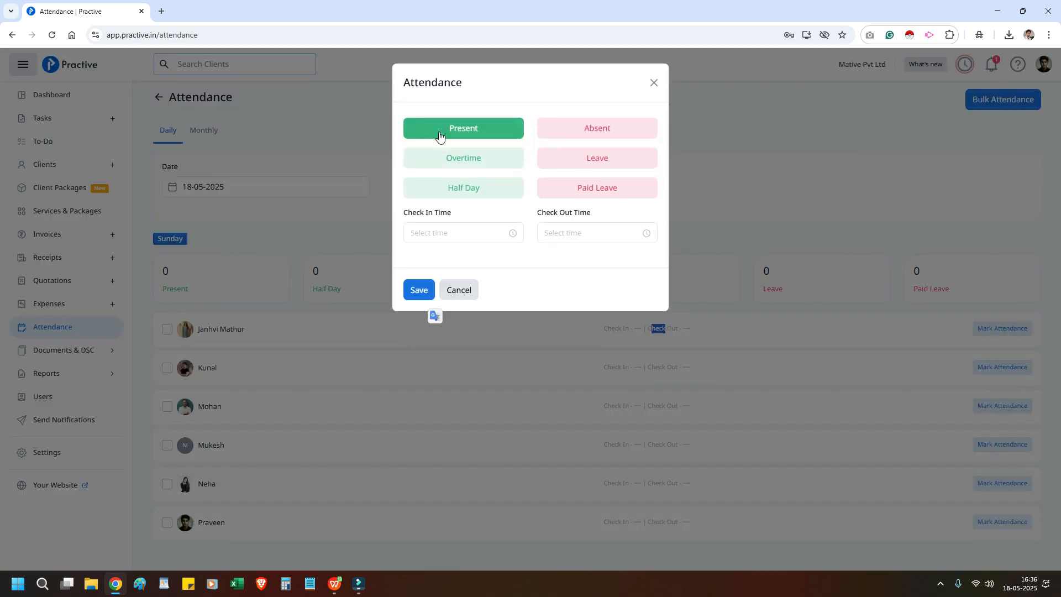
pyautogui.click(450, 231)
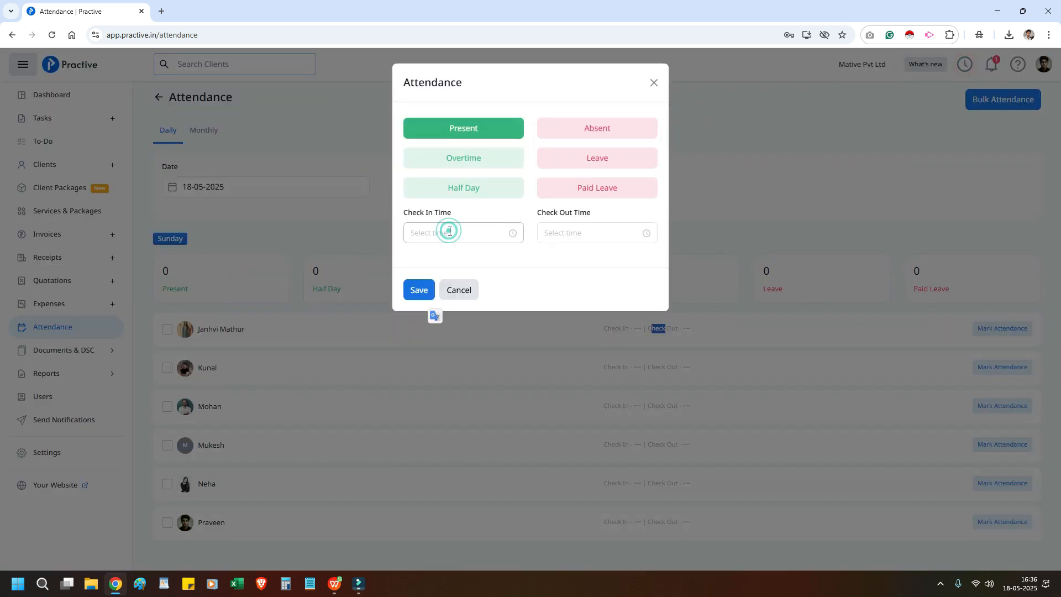
pyautogui.click(602, 231)
pyautogui.click(463, 289)
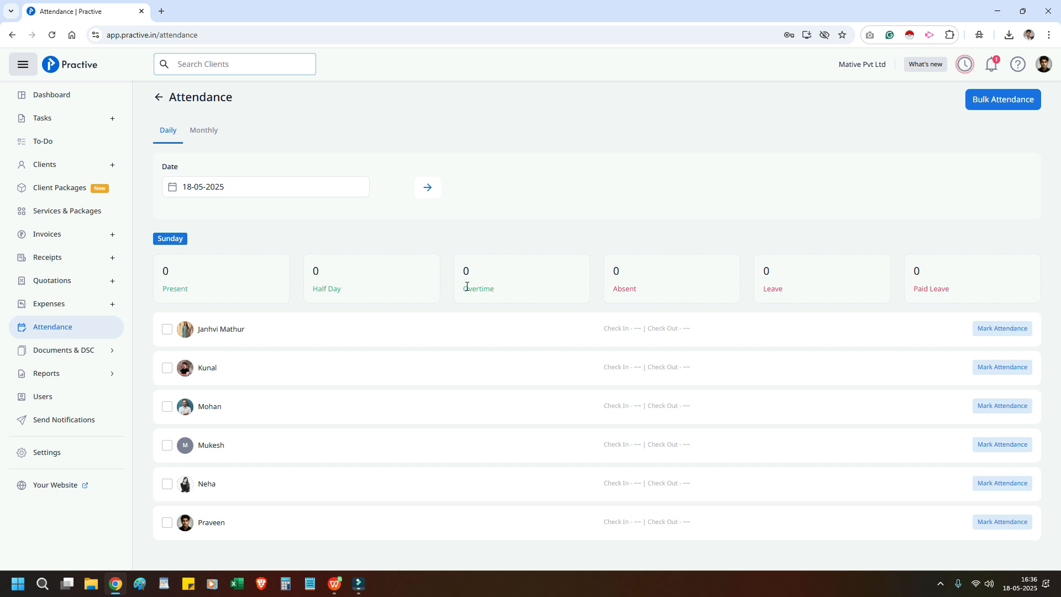
# Step: Switch to the Monthly attendance grid for 05-2025
pyautogui.moveTo(604, 326); pyautogui.dragTo(661, 329)
pyautogui.click(208, 131)
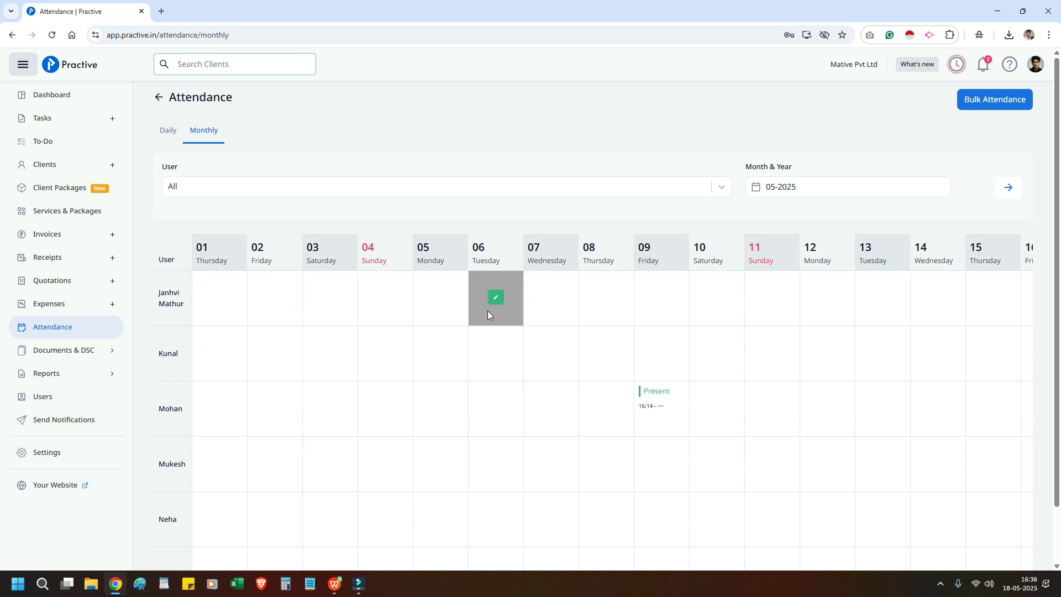
pyautogui.scroll(-1, 915, 451)
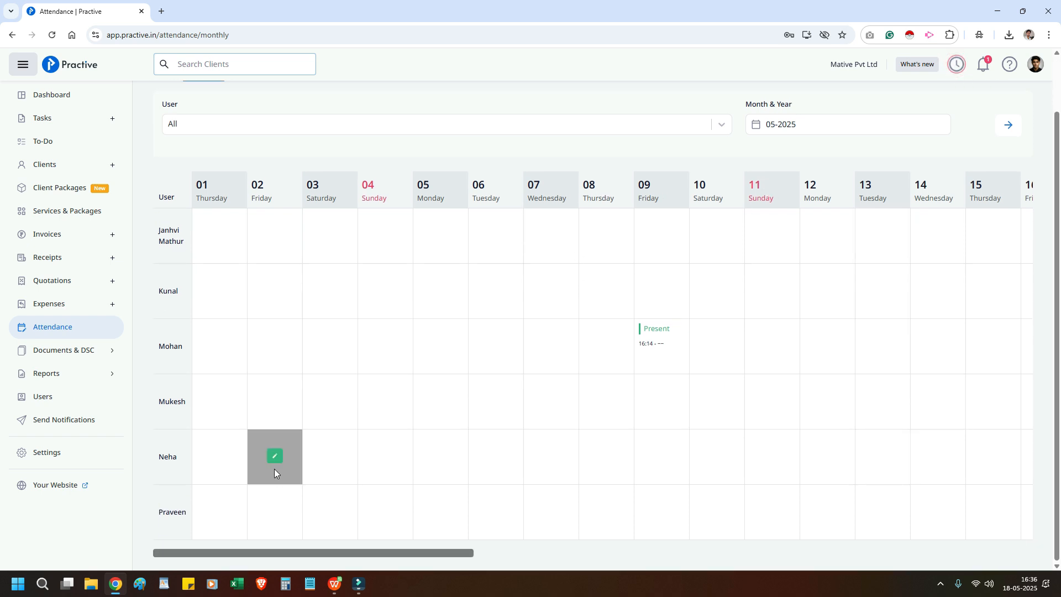
# Step: Expand Documents & DSC, view the Doc. In-Out register, then open DSC Management
pyautogui.click(68, 352)
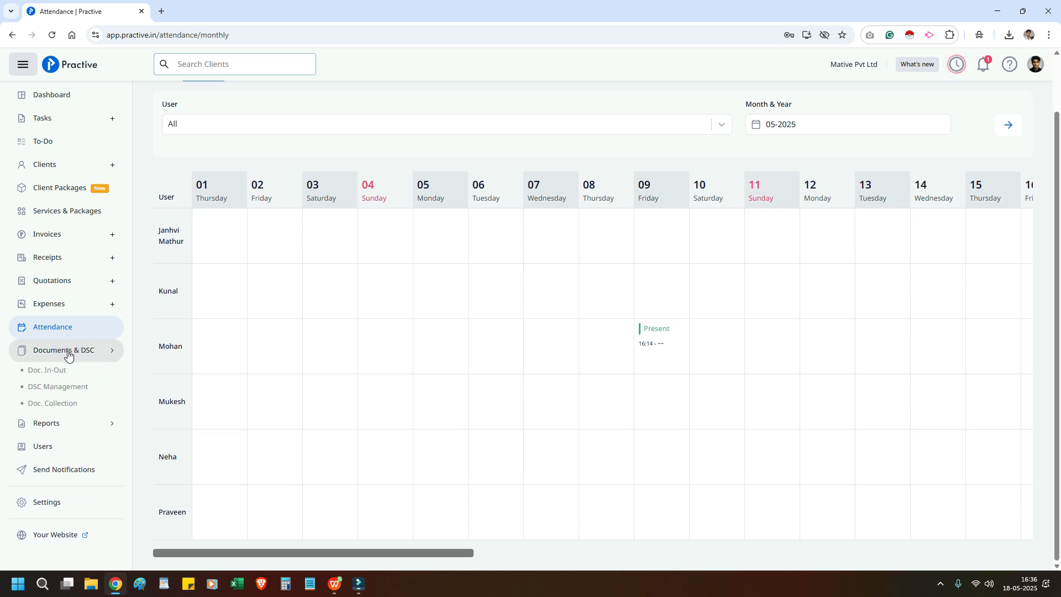
pyautogui.click(60, 371)
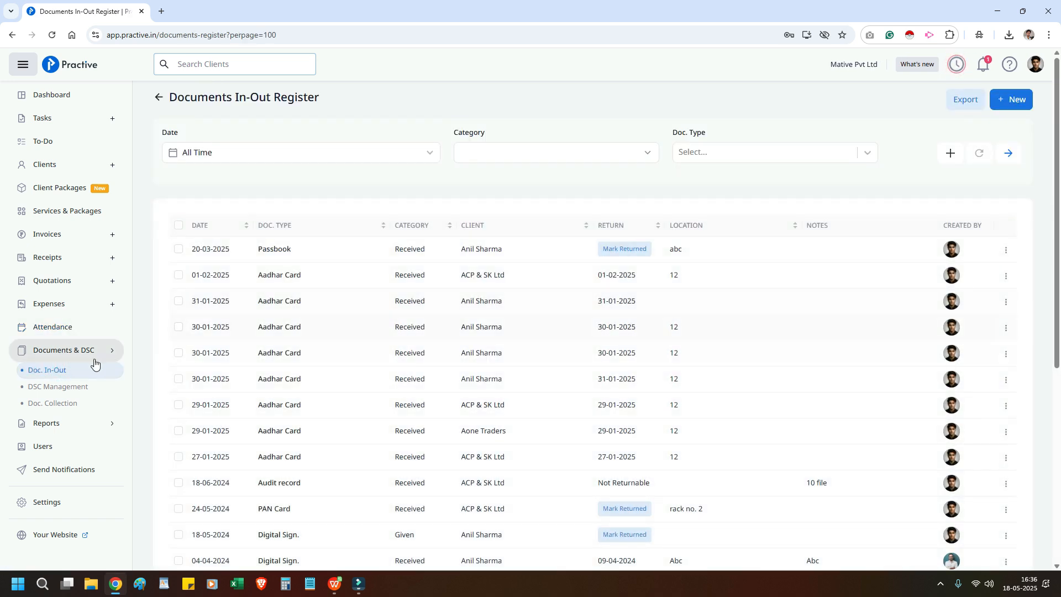
pyautogui.click(65, 387)
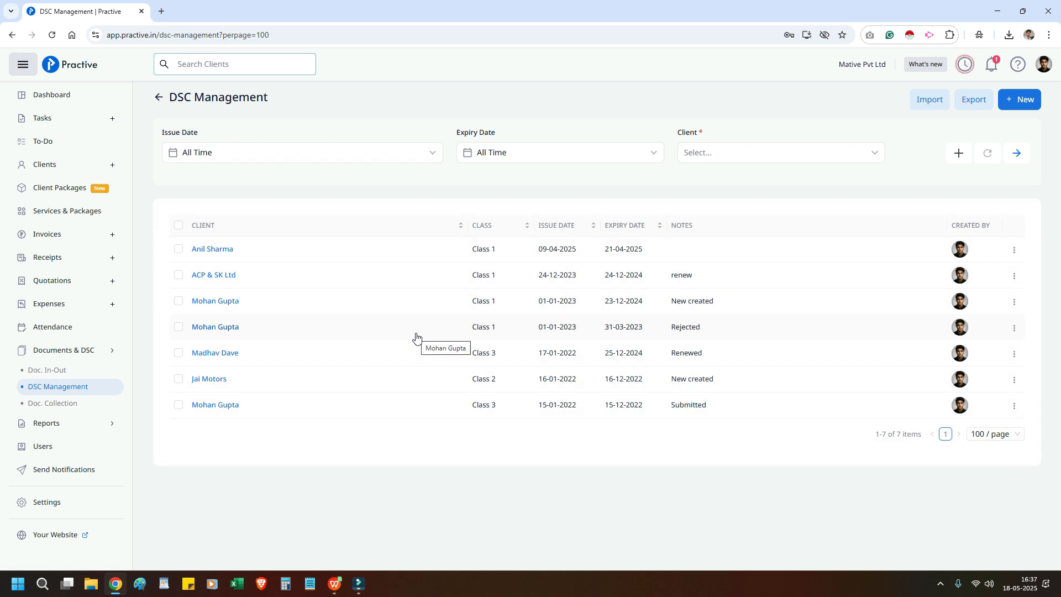
pyautogui.click(1020, 102)
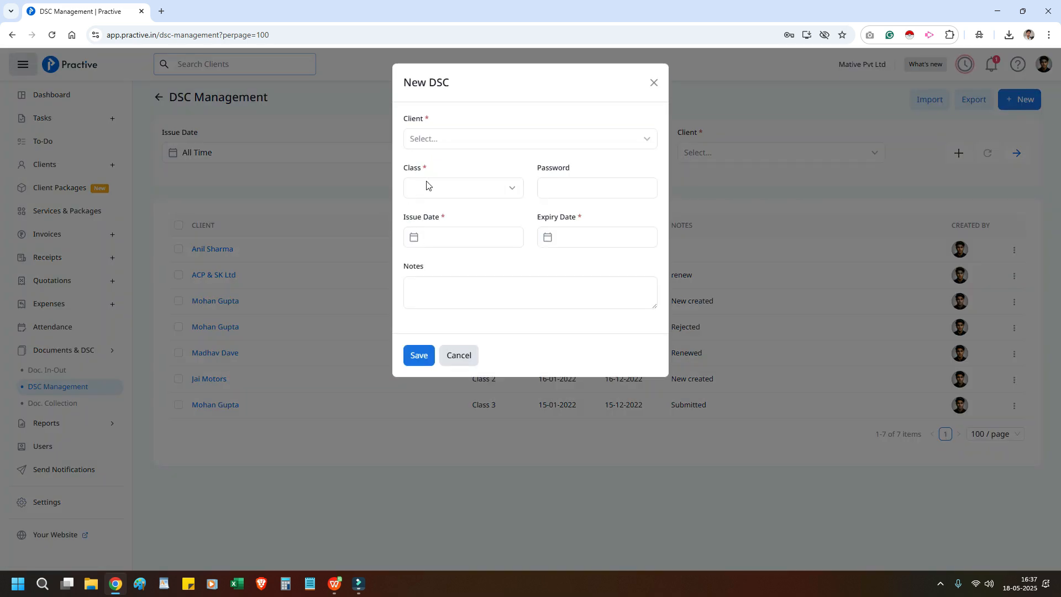
pyautogui.click(456, 142)
pyautogui.click(448, 173)
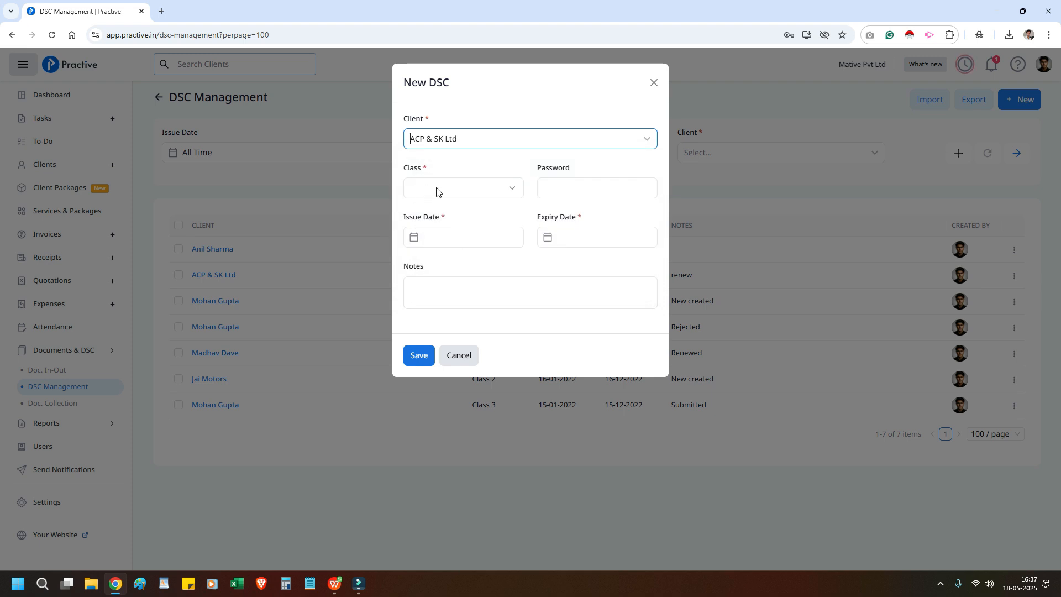
pyautogui.click(440, 194)
pyautogui.click(581, 184)
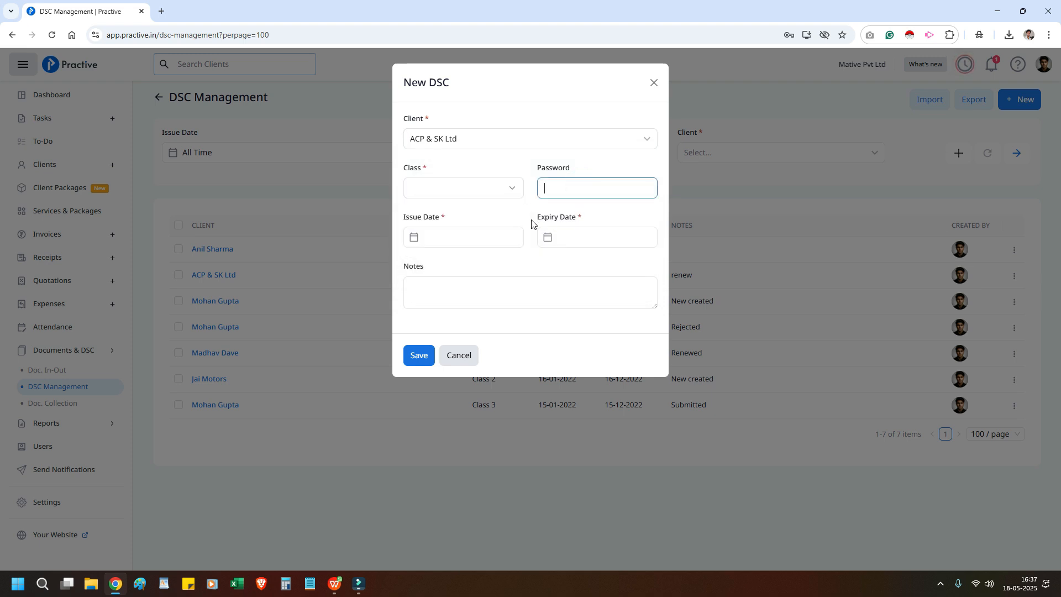
pyautogui.click(451, 239)
pyautogui.click(581, 237)
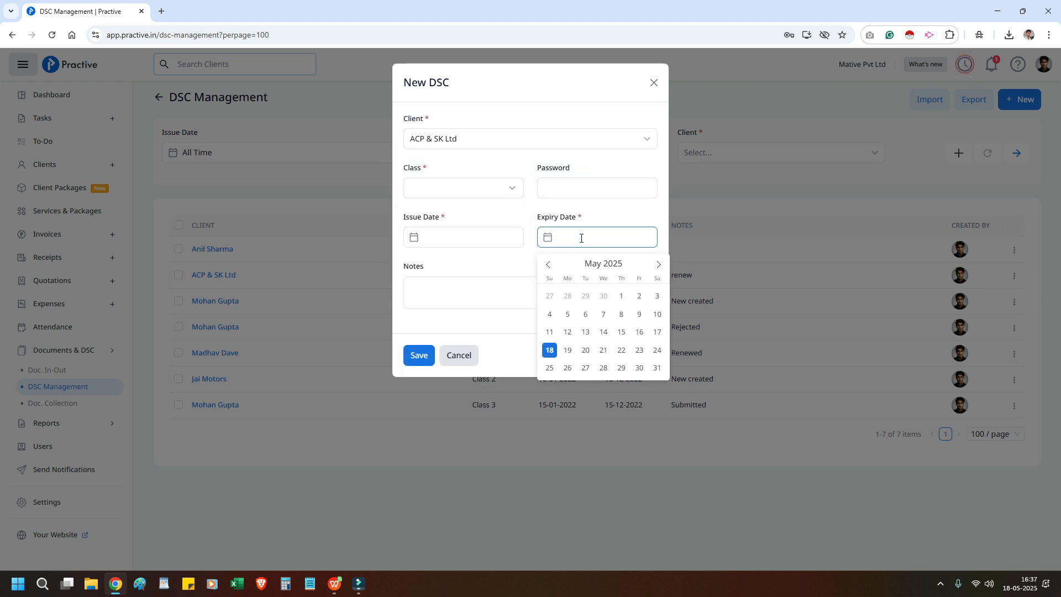
pyautogui.click(447, 303)
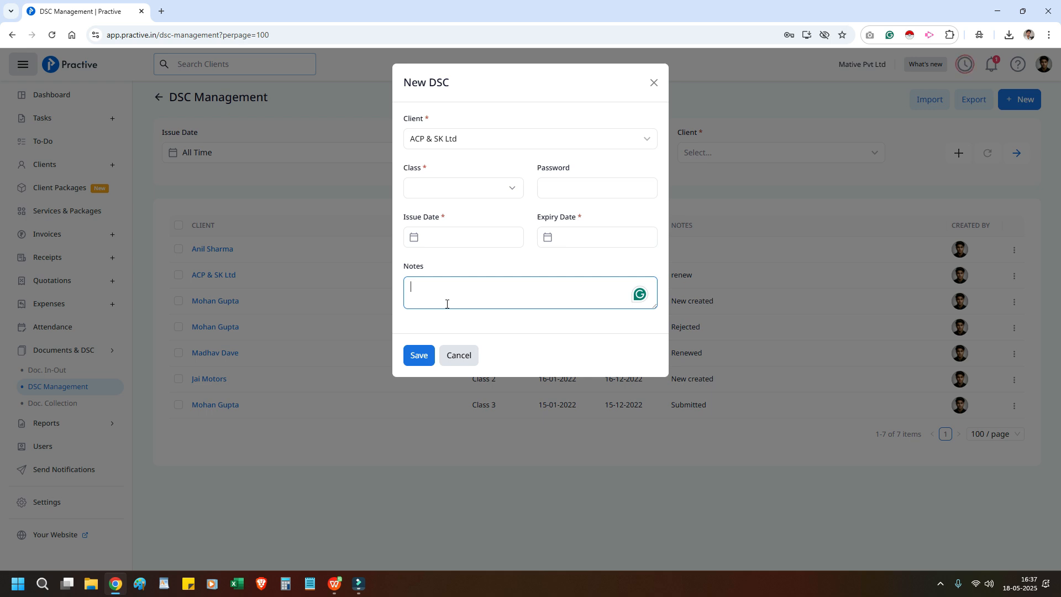
pyautogui.click(466, 361)
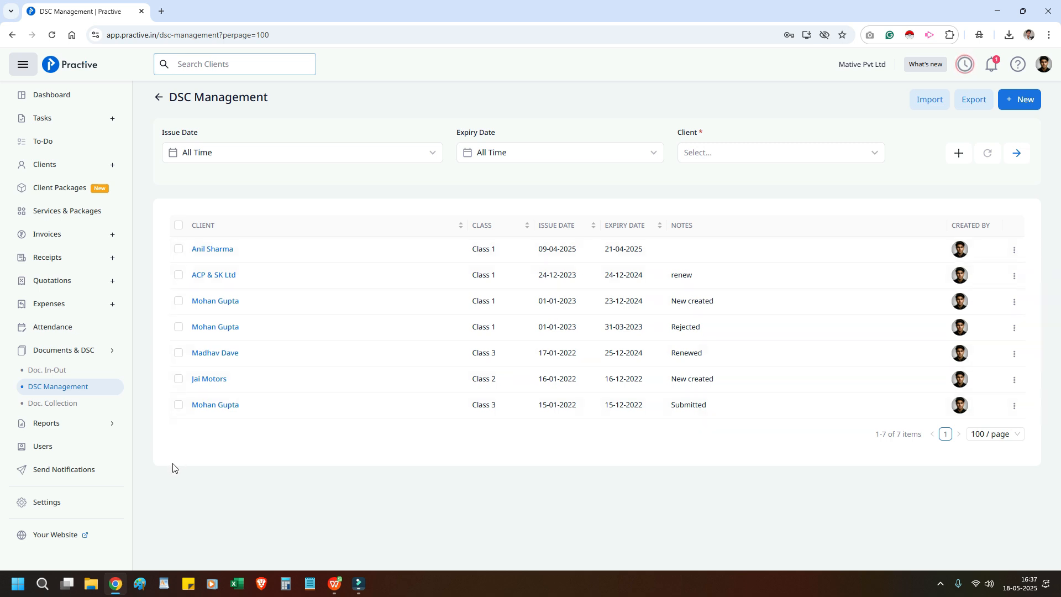
# Step: Open Document Collection requests and inspect ACP & SK Ltd's four collected Mar-2025 documents
pyautogui.click(76, 407)
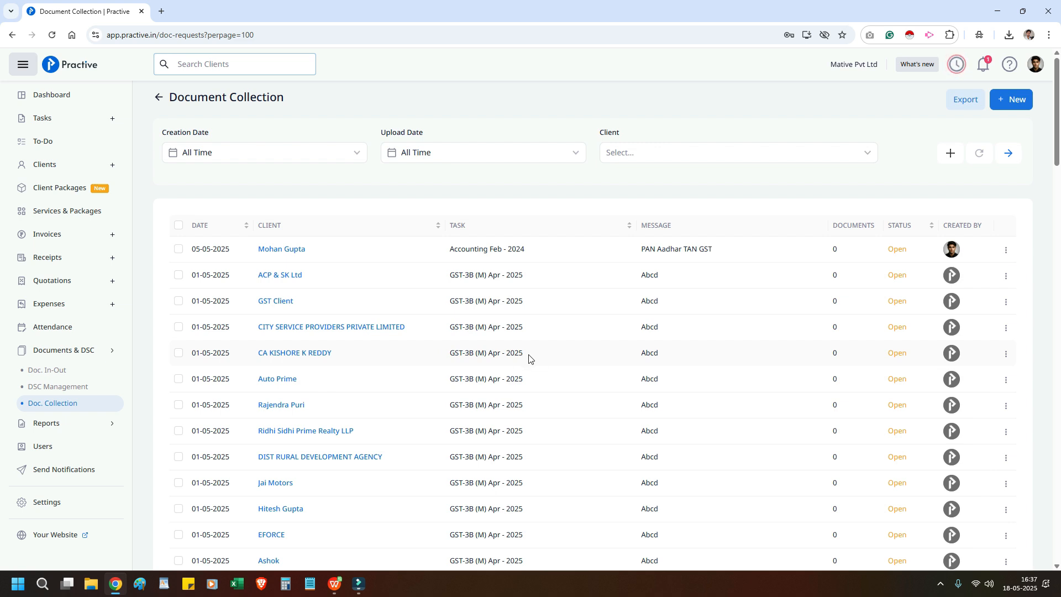
pyautogui.scroll(-5, 559, 372)
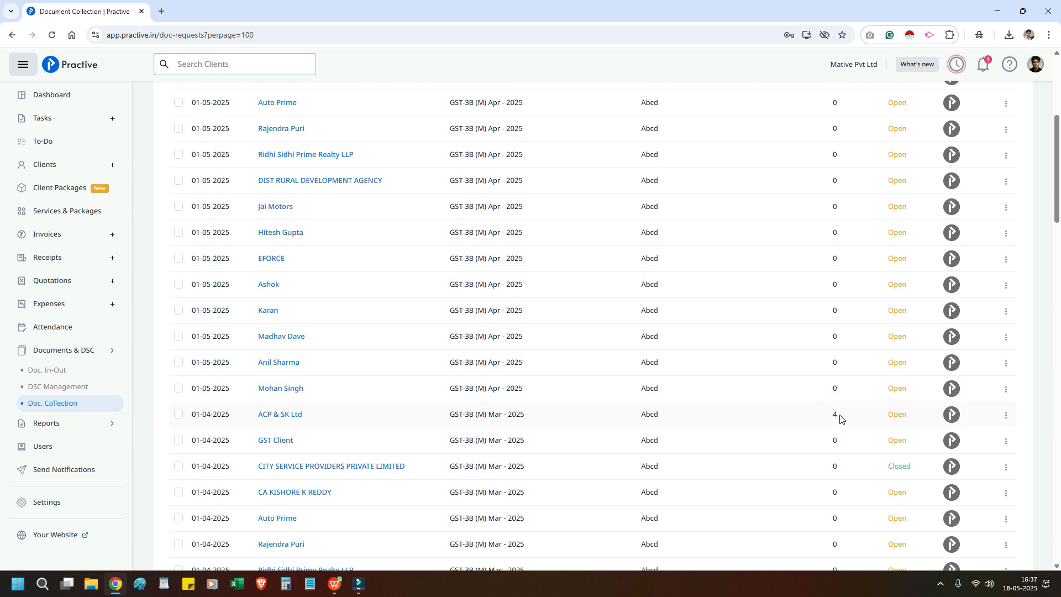
pyautogui.doubleClick(835, 416)
pyautogui.click(837, 411)
pyautogui.click(277, 415)
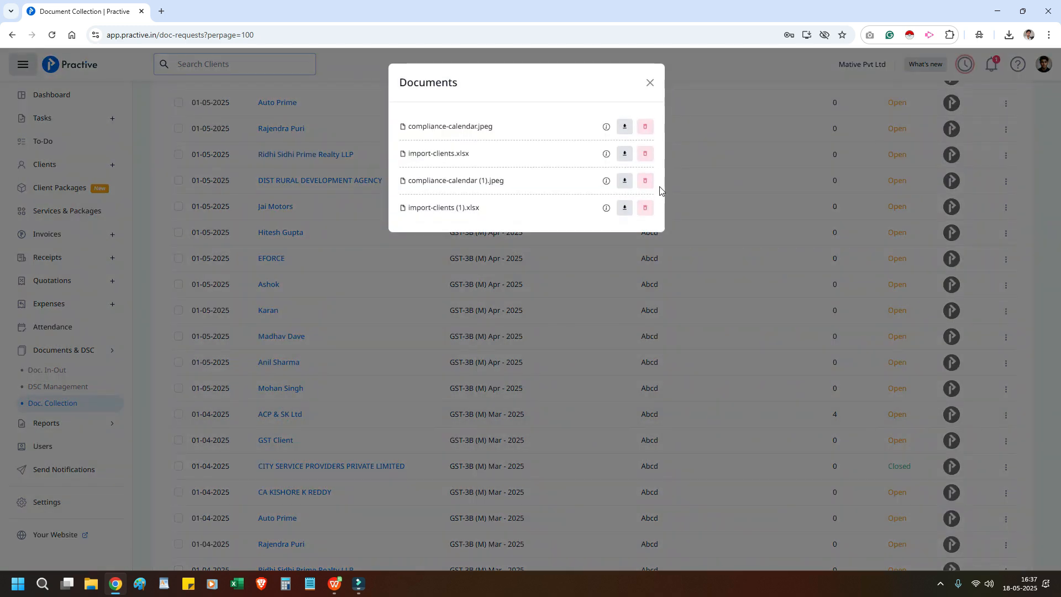
pyautogui.click(650, 84)
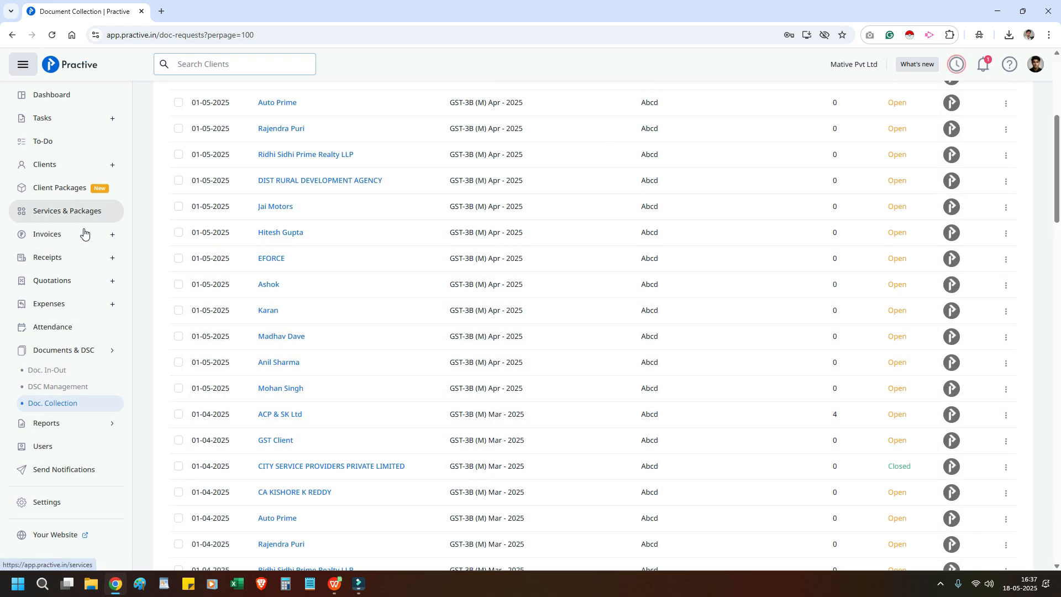
# Step: Browse the Tasks, Passwords, Invoices, Unbilled Tasks, Client Outstanding and Employees reports
pyautogui.click(60, 424)
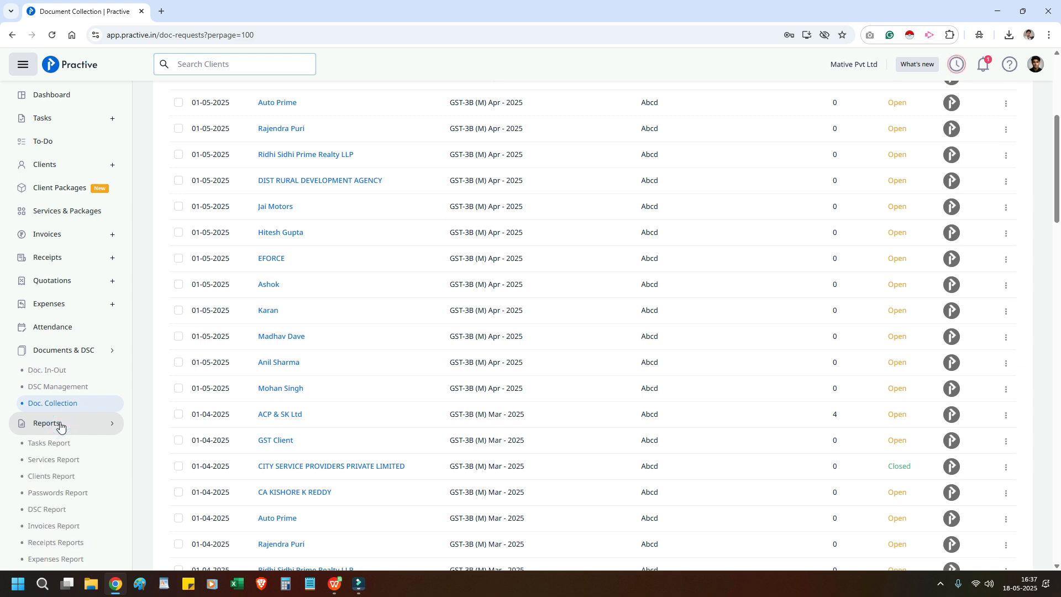
pyautogui.scroll(-4, 60, 424)
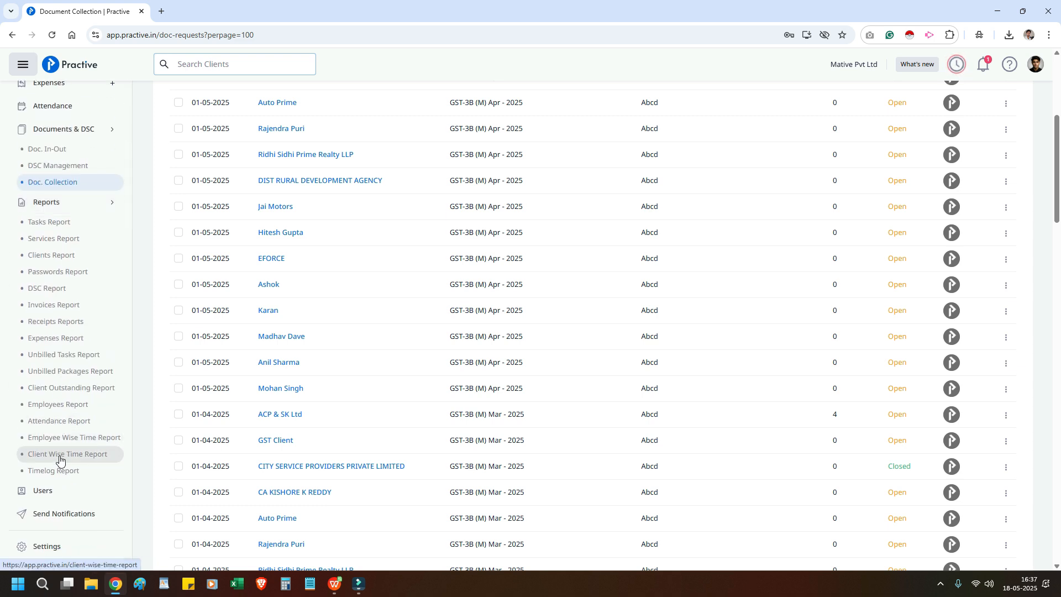
pyautogui.click(50, 222)
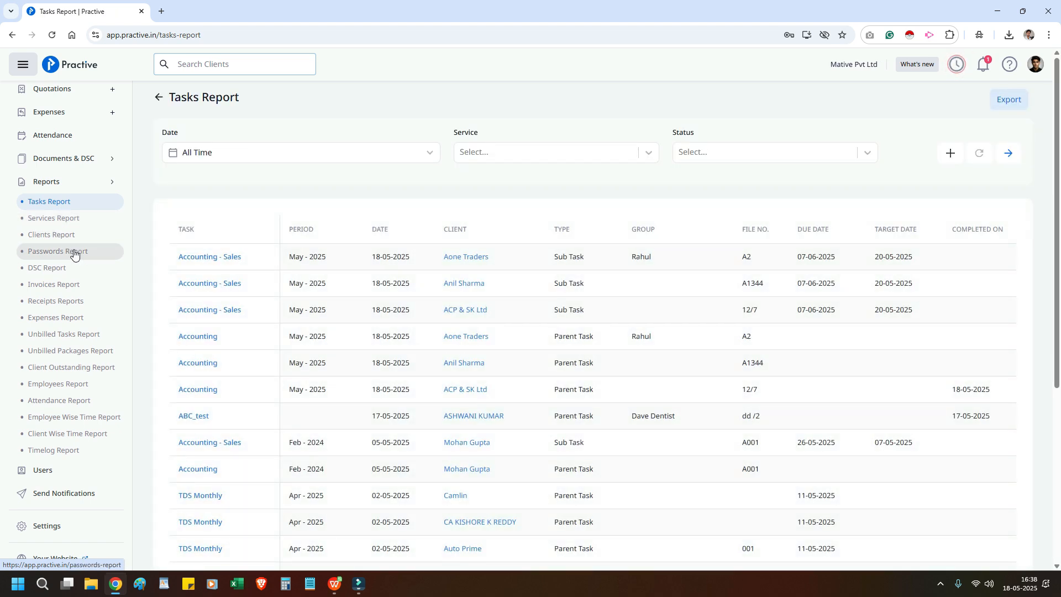
pyautogui.click(73, 252)
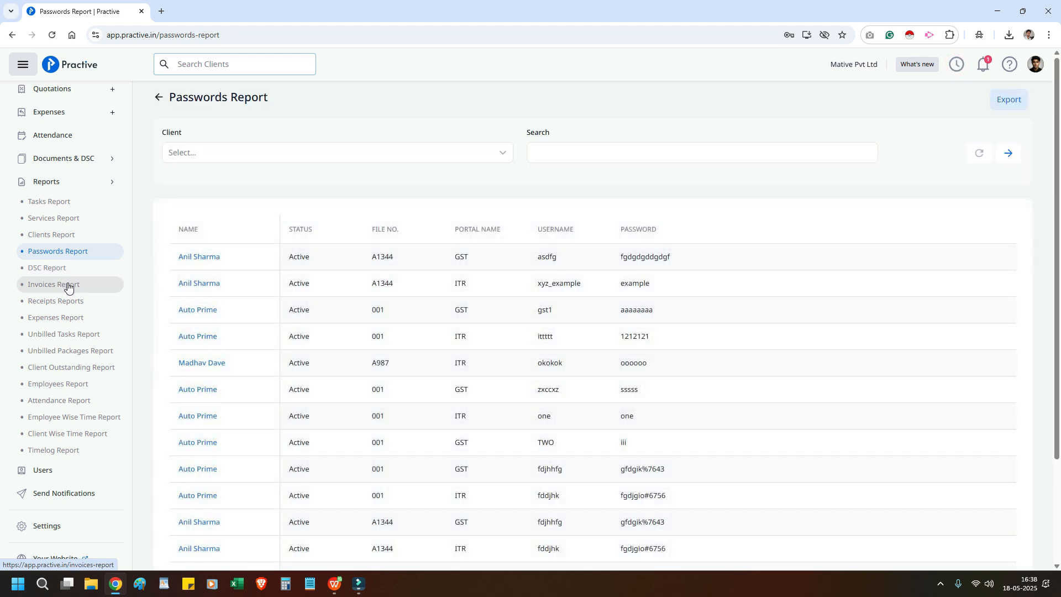
pyautogui.click(68, 286)
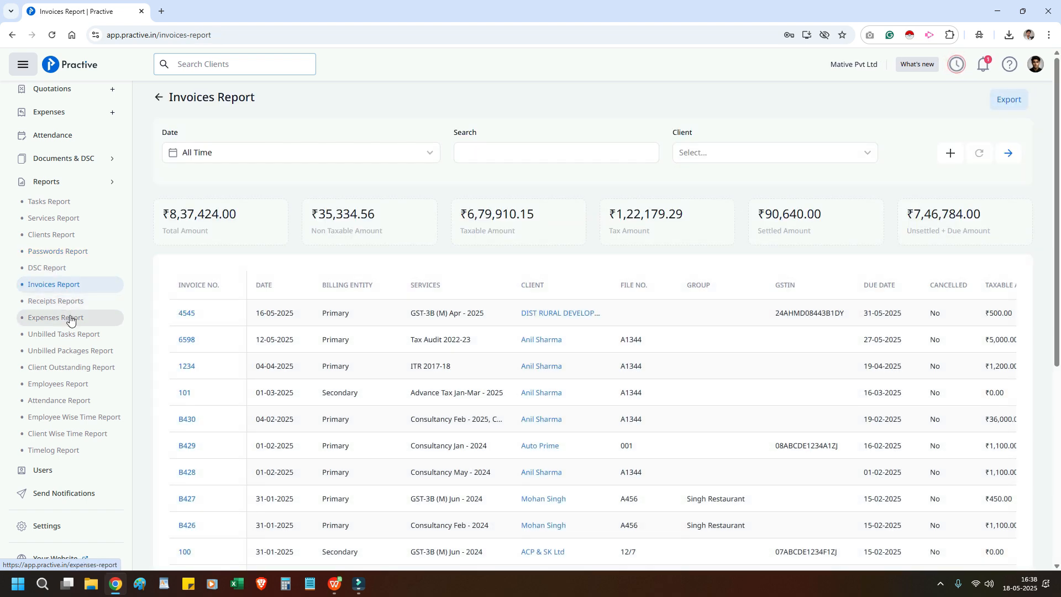
pyautogui.scroll(-1, 70, 323)
pyautogui.click(73, 337)
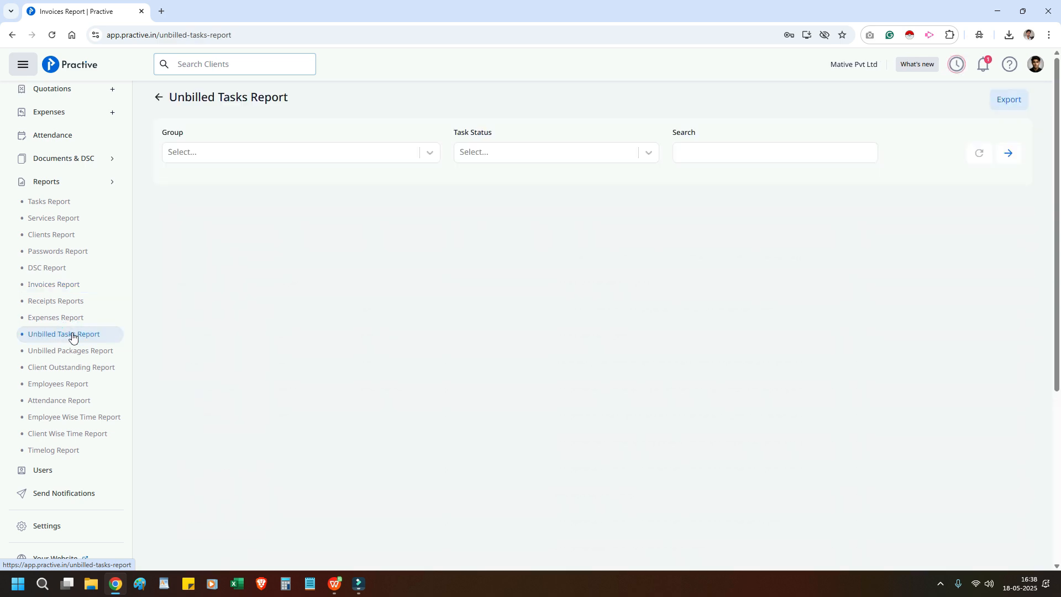
pyautogui.click(76, 368)
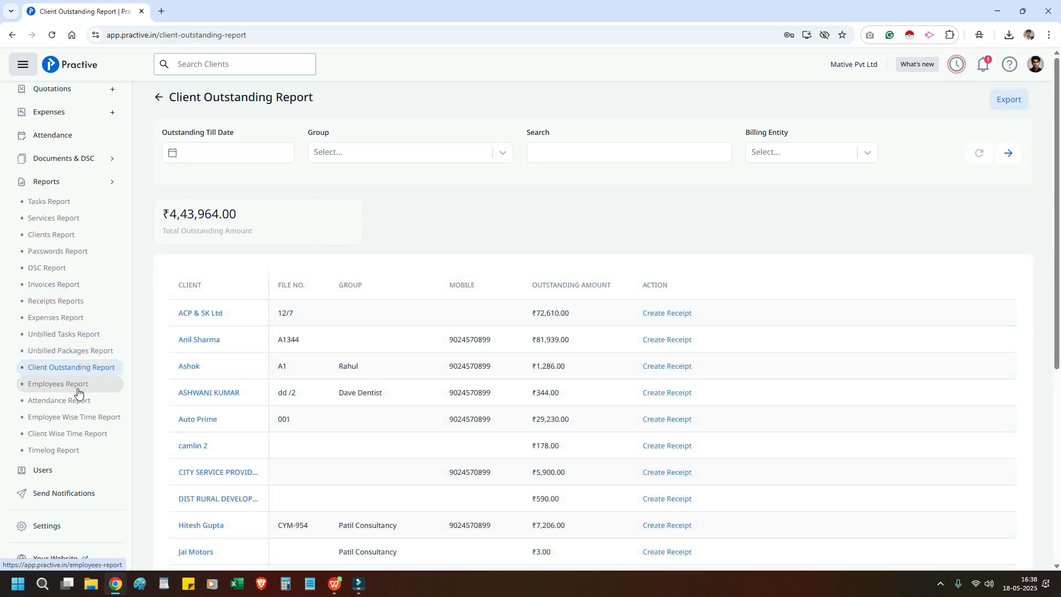
pyautogui.click(78, 390)
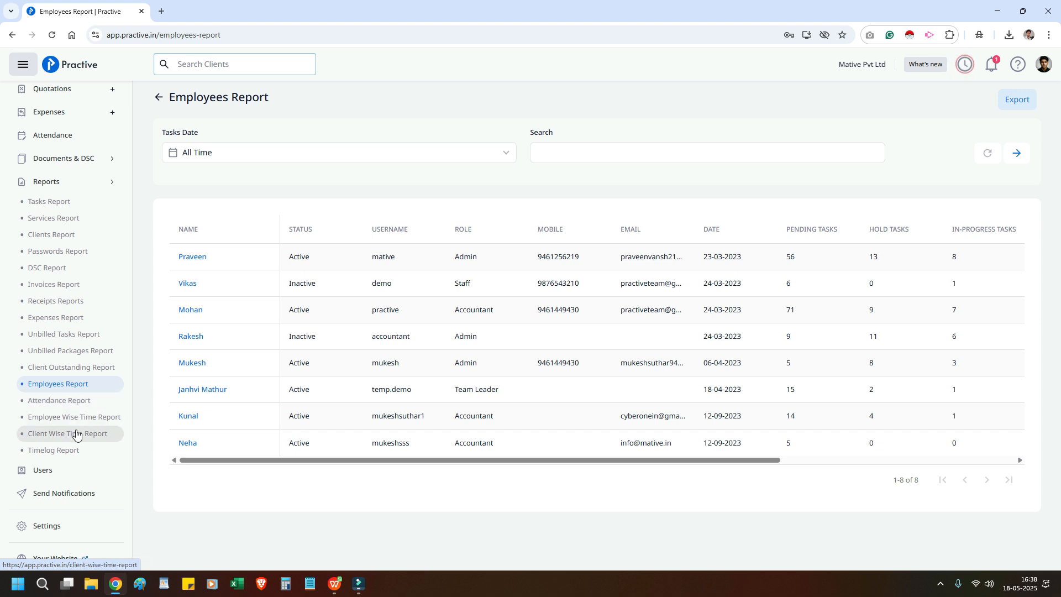
# Step: Open the Timelog Report, show its extra filters and review the Export options
pyautogui.click(74, 451)
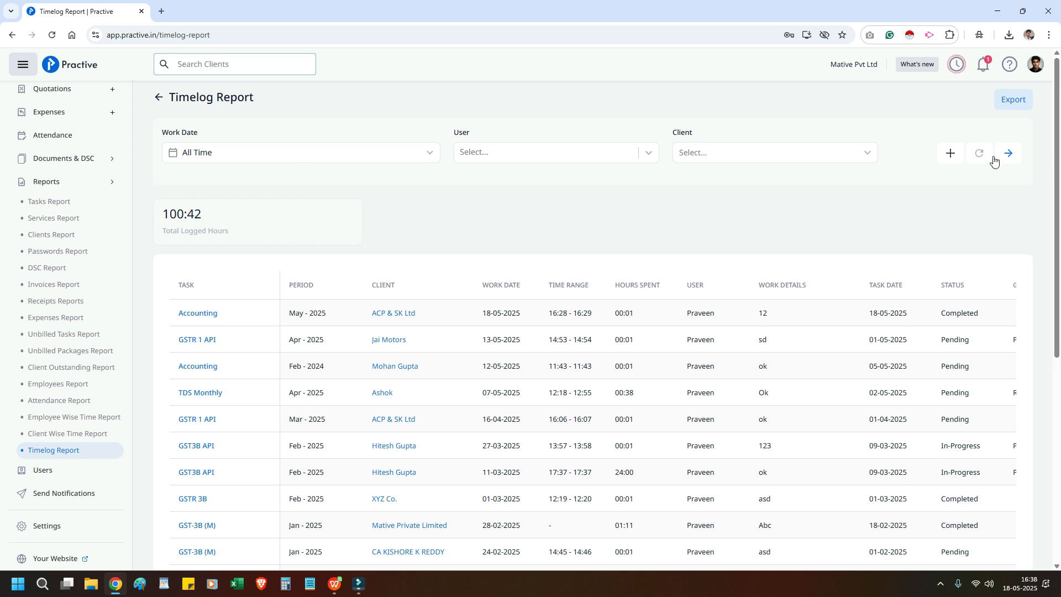
pyautogui.click(951, 153)
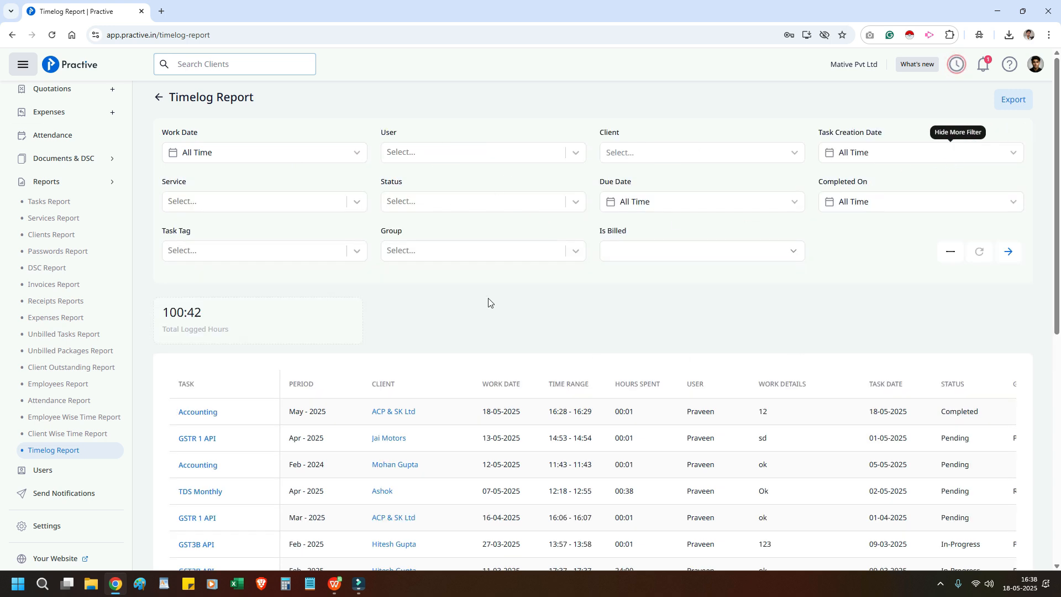
pyautogui.click(1014, 100)
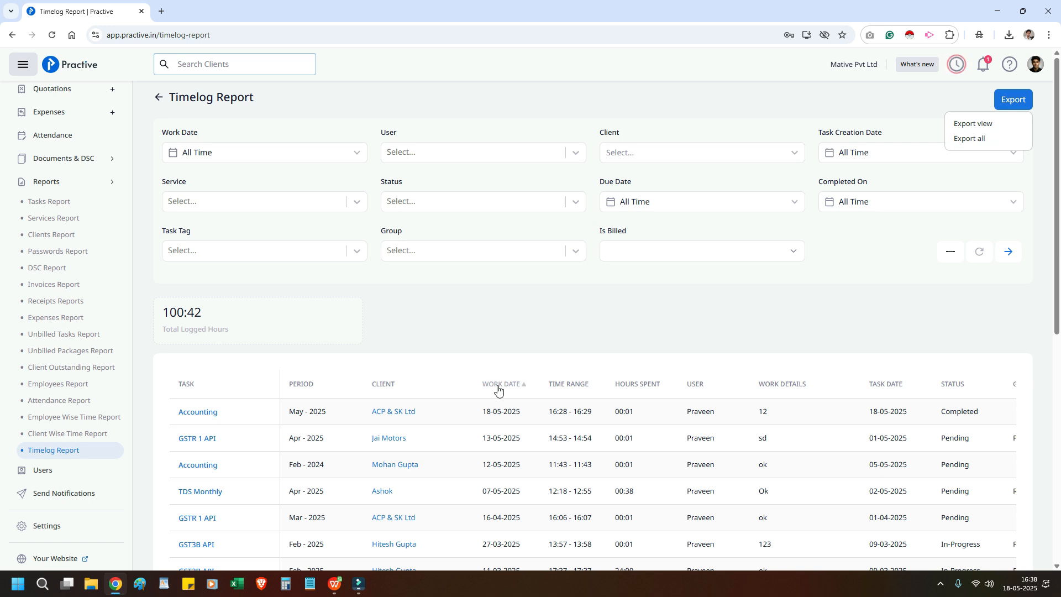
pyautogui.click(144, 450)
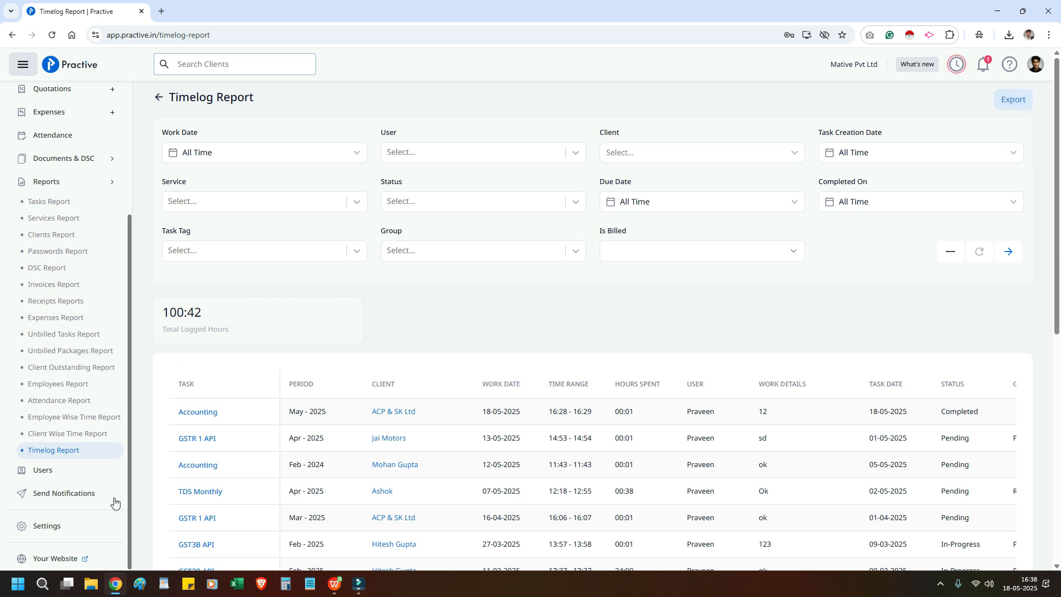
# Step: Open Send Notifications and try a Custom Notification limited to Individual clients
pyautogui.click(81, 494)
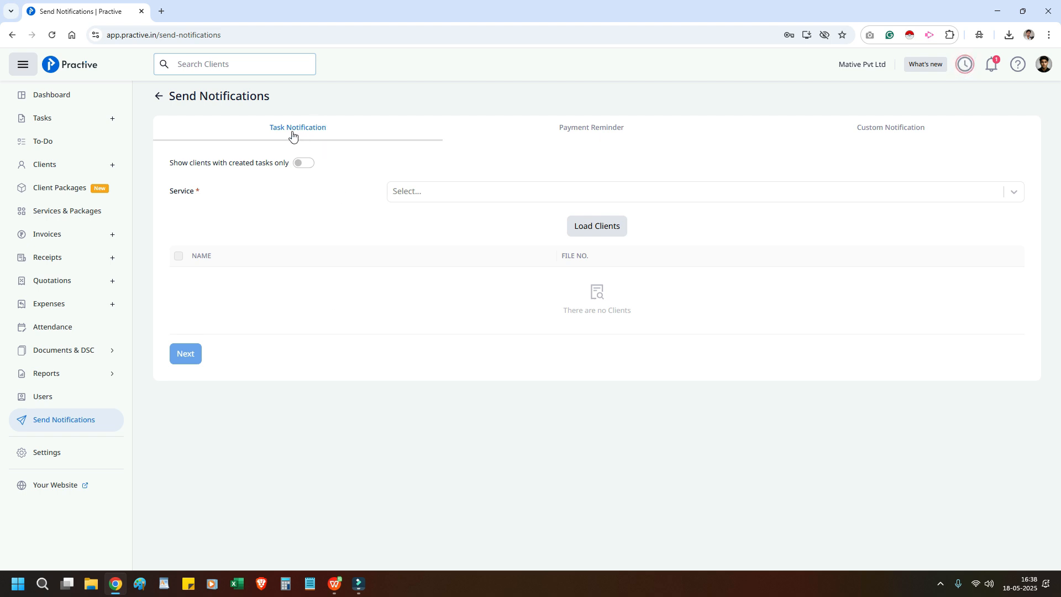
pyautogui.click(592, 131)
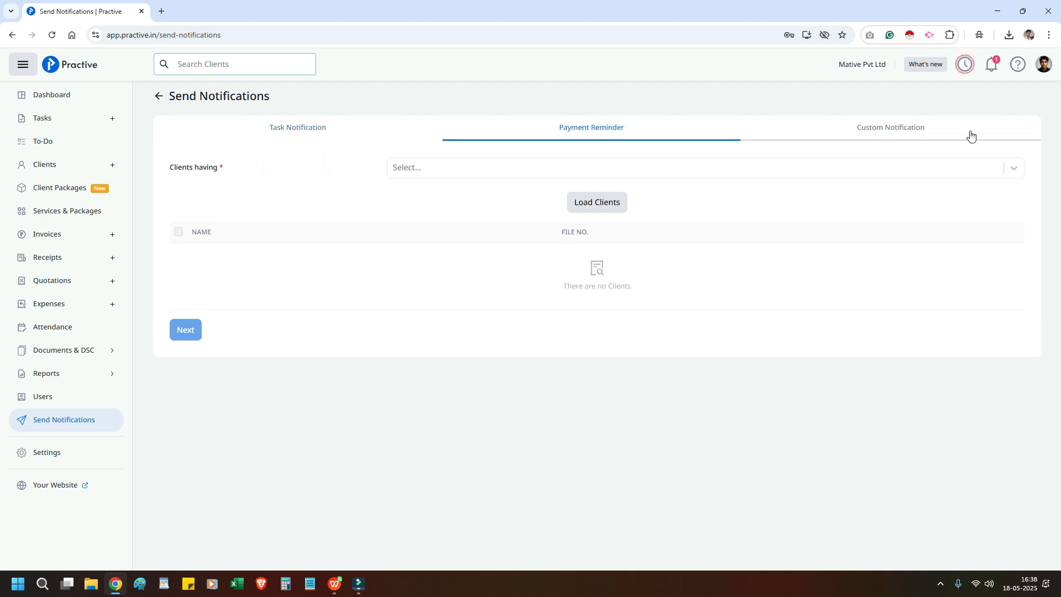
pyautogui.click(917, 129)
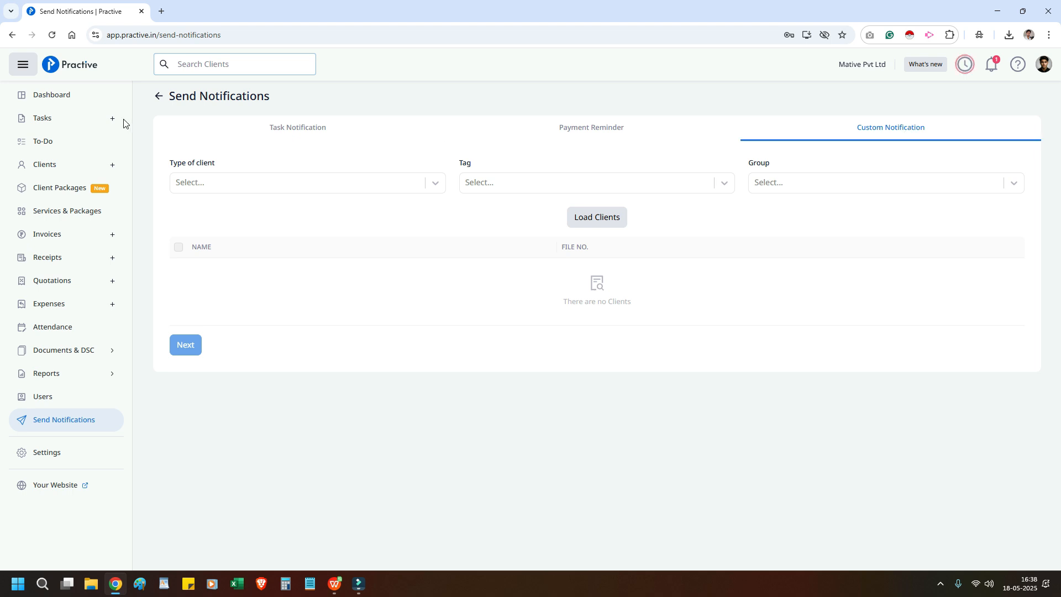
pyautogui.click(314, 186)
pyautogui.click(293, 229)
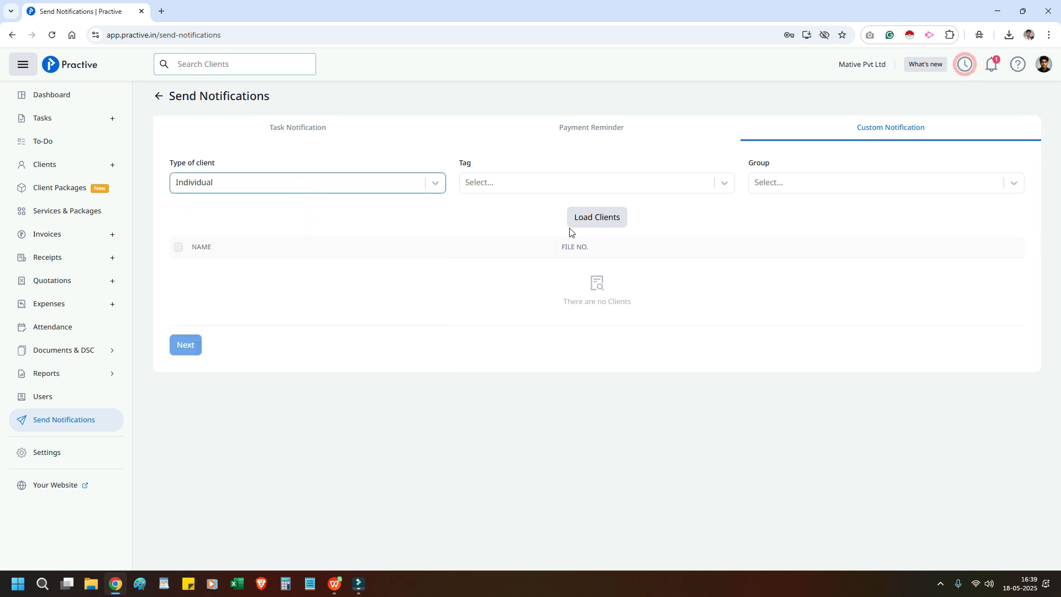
pyautogui.click(215, 186)
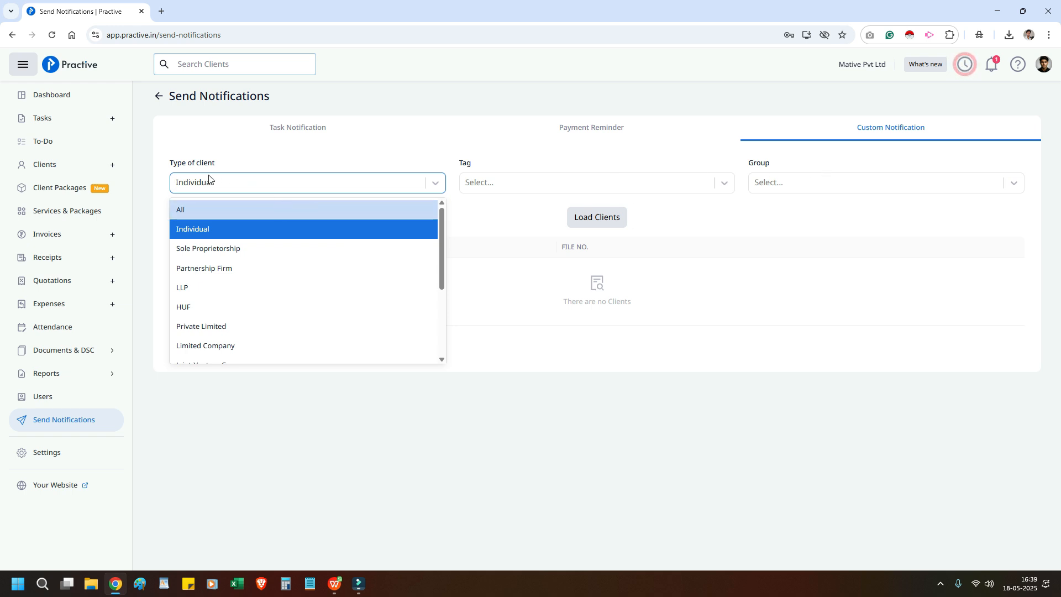
# Step: Set up a payment reminder for clients with an Outstanding balance and load them
pyautogui.click(589, 128)
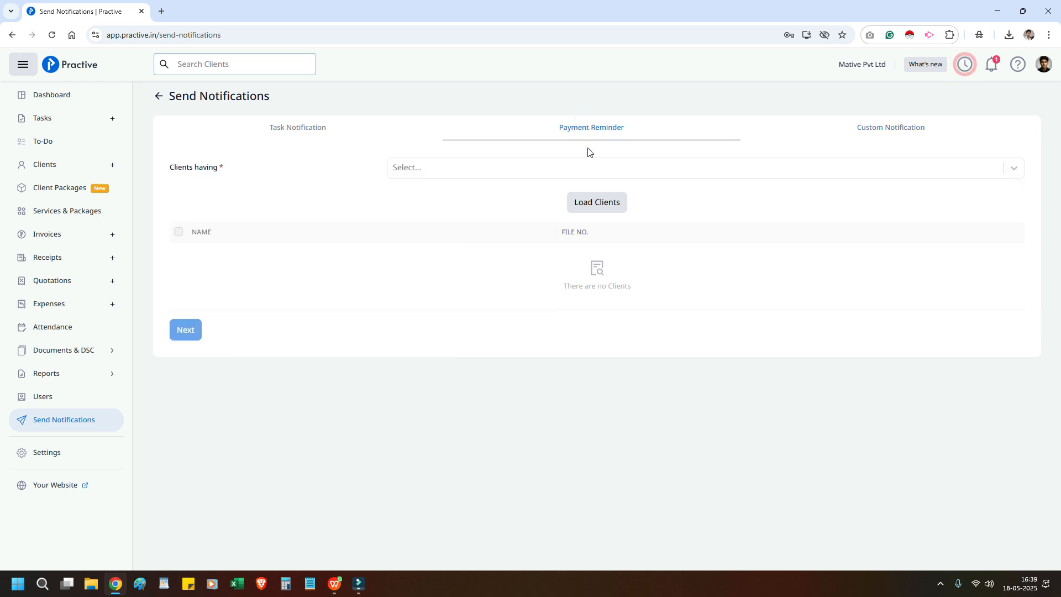
pyautogui.click(559, 168)
pyautogui.click(544, 198)
pyautogui.click(589, 204)
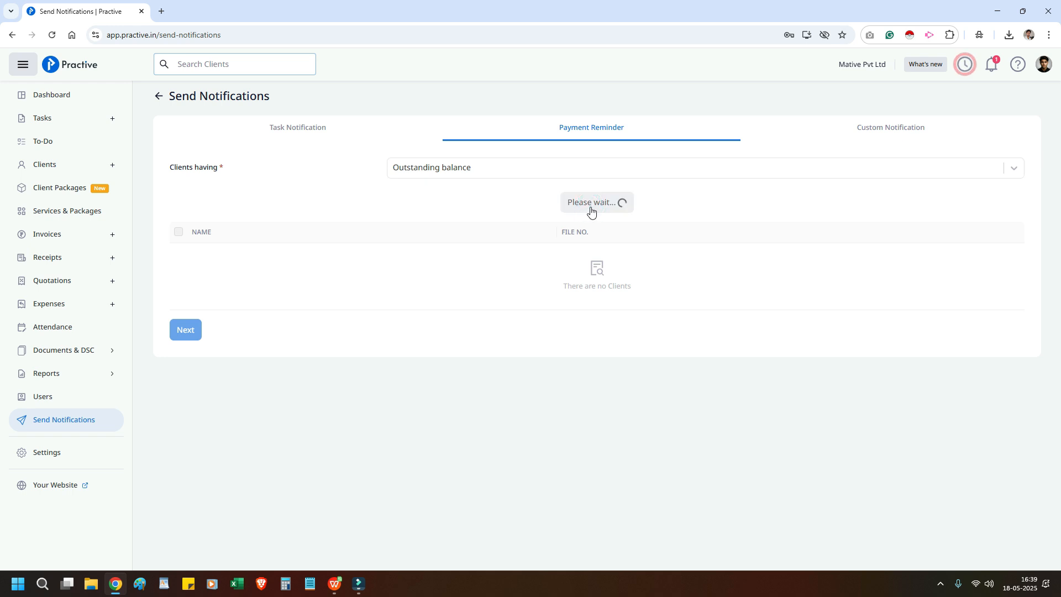
# Step: Load Accounting service clients for a task notification, showing only those with created tasks
pyautogui.click(287, 138)
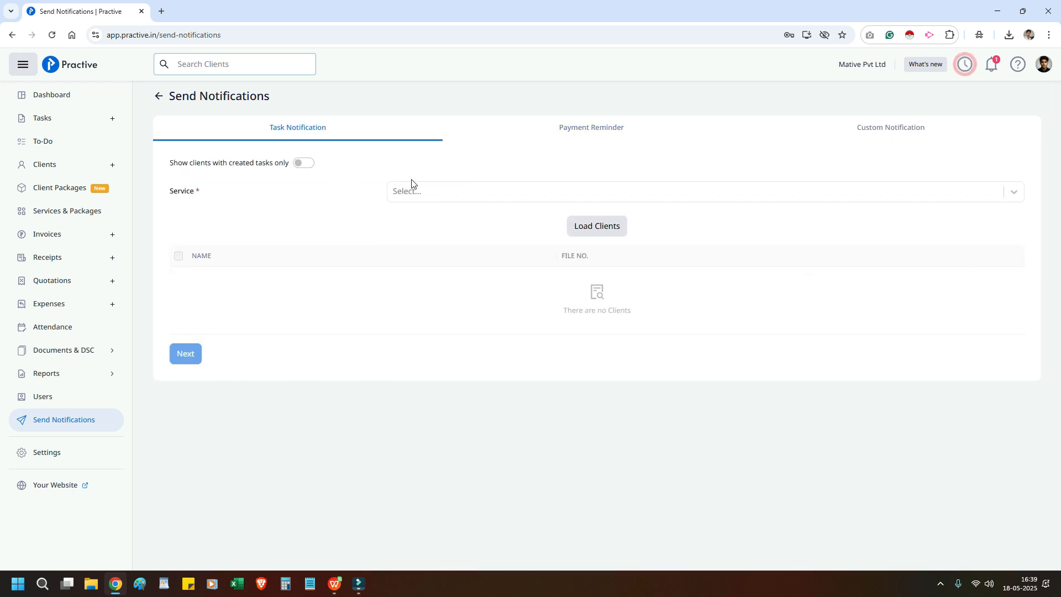
pyautogui.click(431, 191)
pyautogui.click(436, 259)
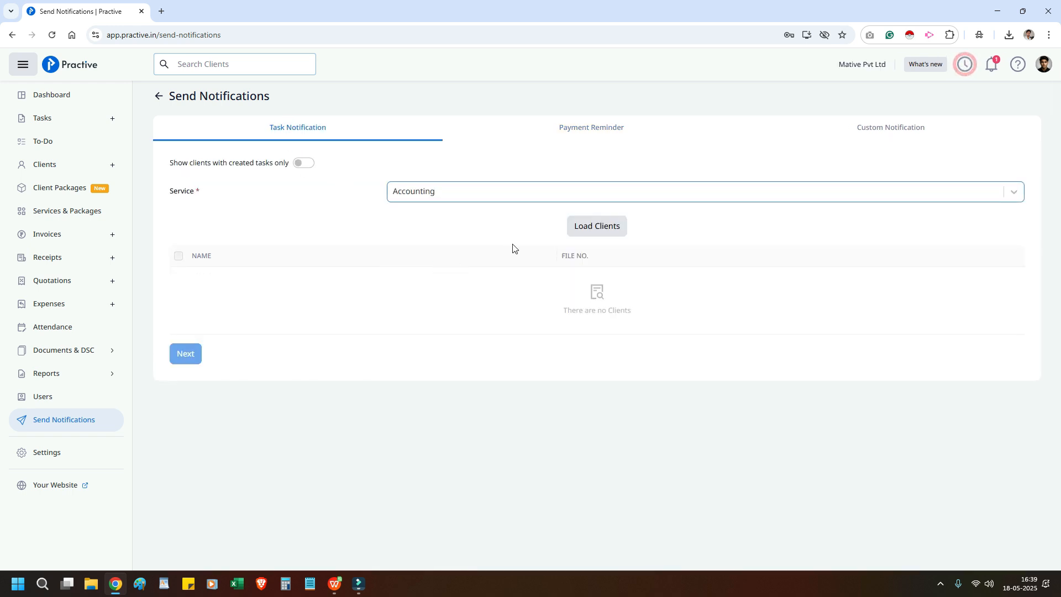
pyautogui.click(581, 230)
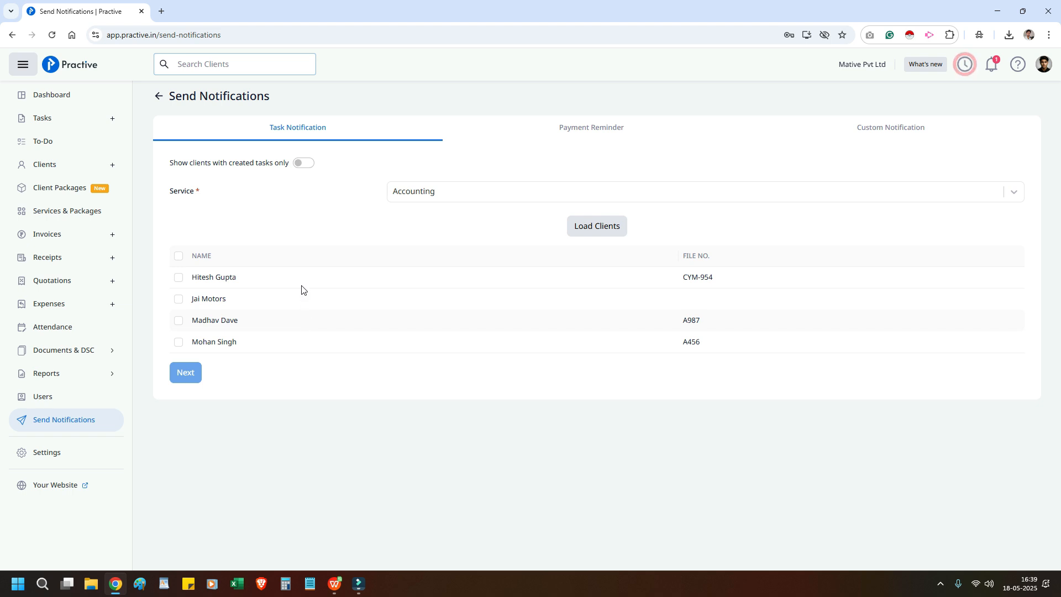
pyautogui.moveTo(201, 163); pyautogui.dragTo(270, 167)
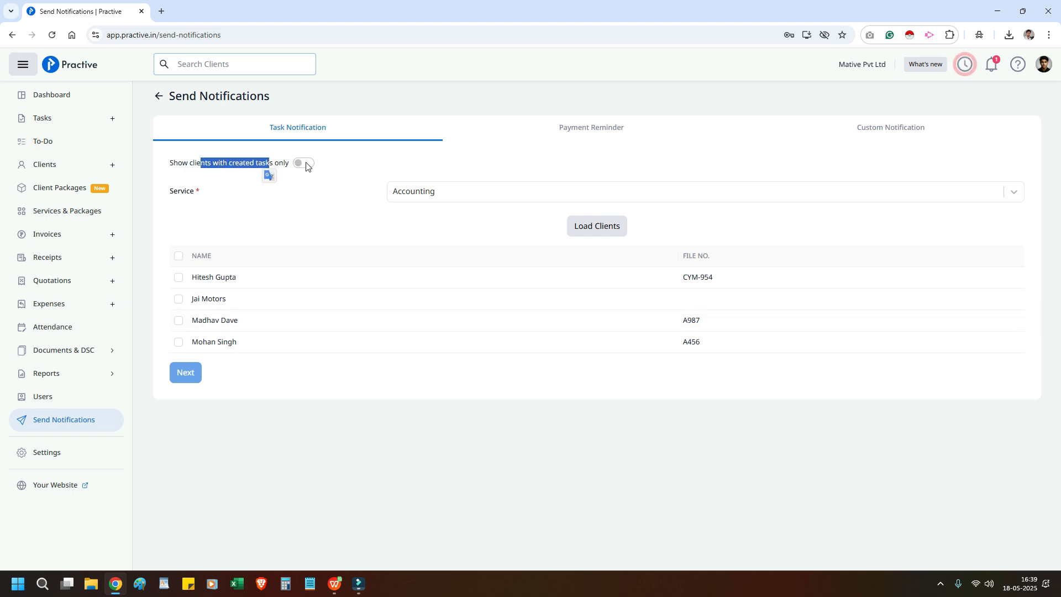
pyautogui.click(305, 164)
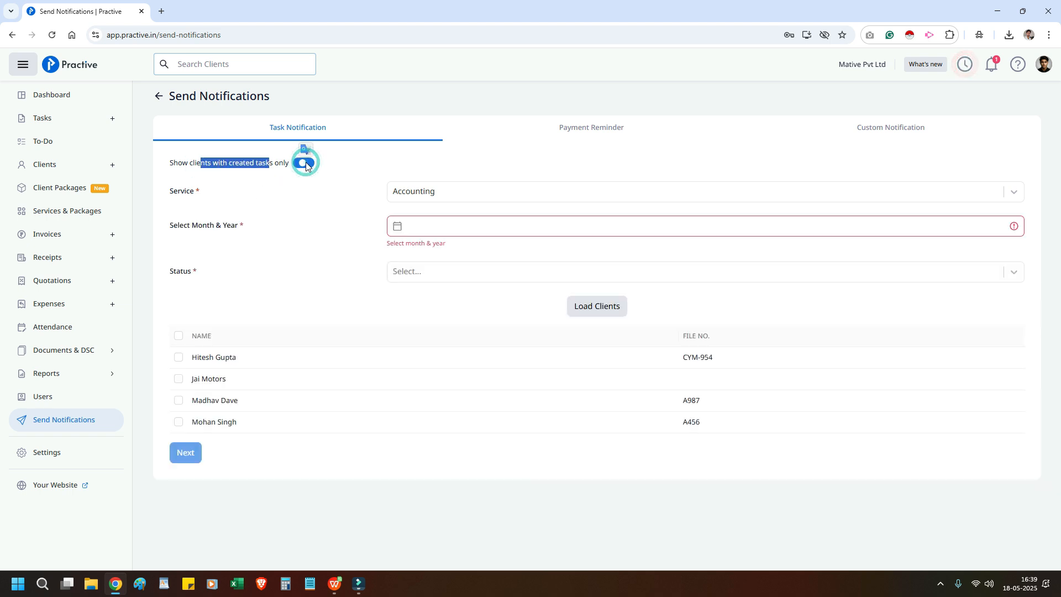
# Step: Filter to April 2025 Pending tasks, select all four clients and continue
pyautogui.click(425, 227)
pyautogui.click(411, 286)
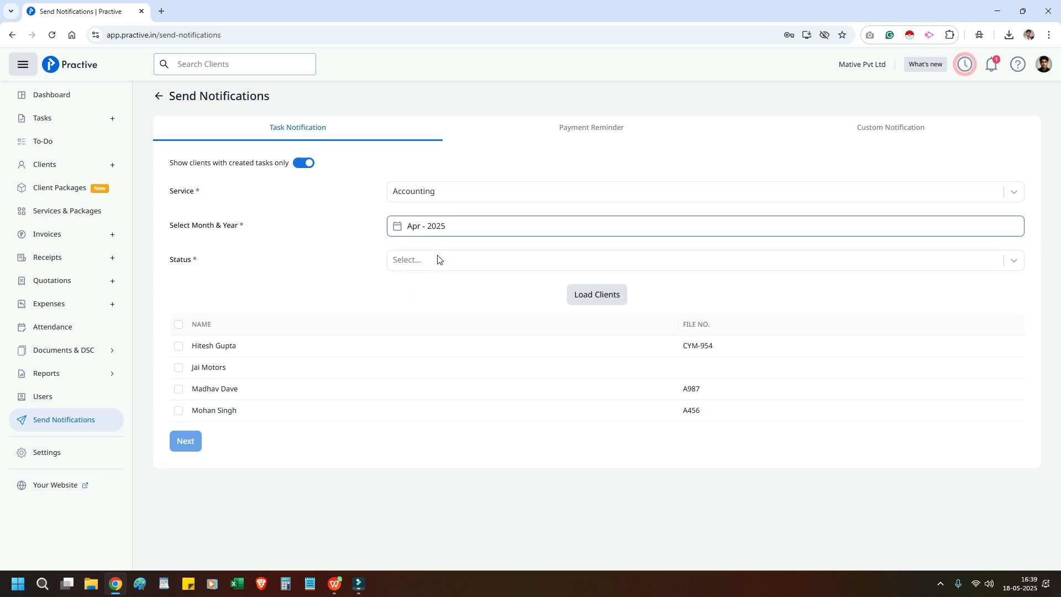
pyautogui.click(432, 264)
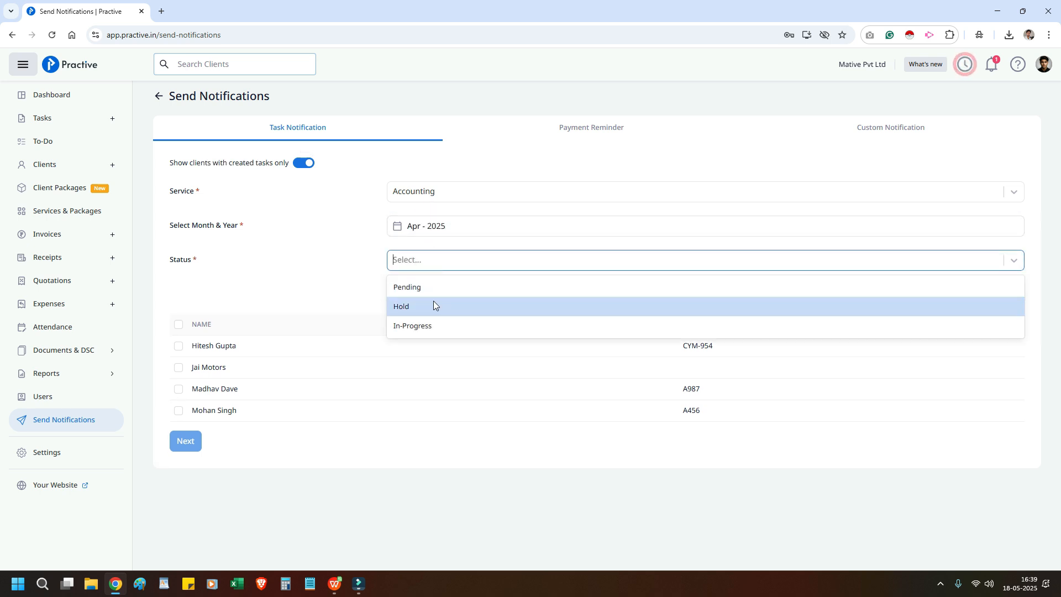
pyautogui.click(429, 288)
pyautogui.click(583, 295)
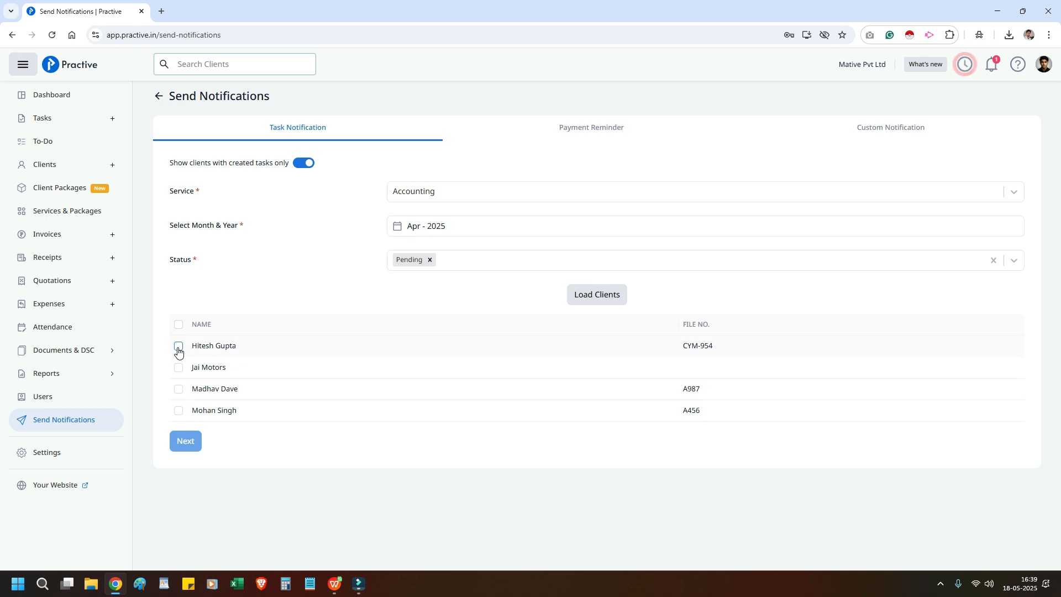
pyautogui.click(179, 325)
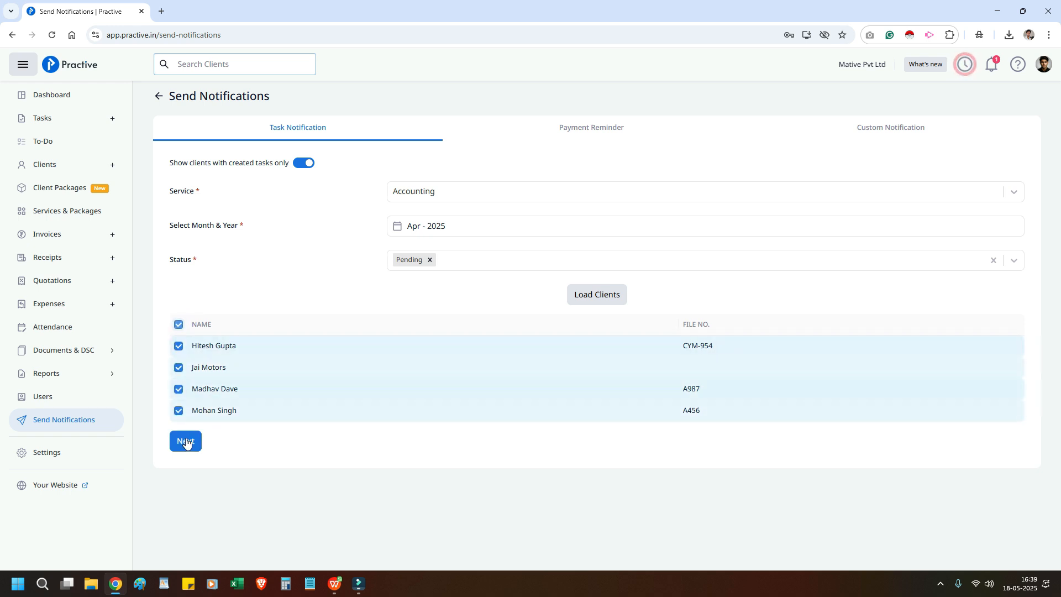
pyautogui.click(186, 440)
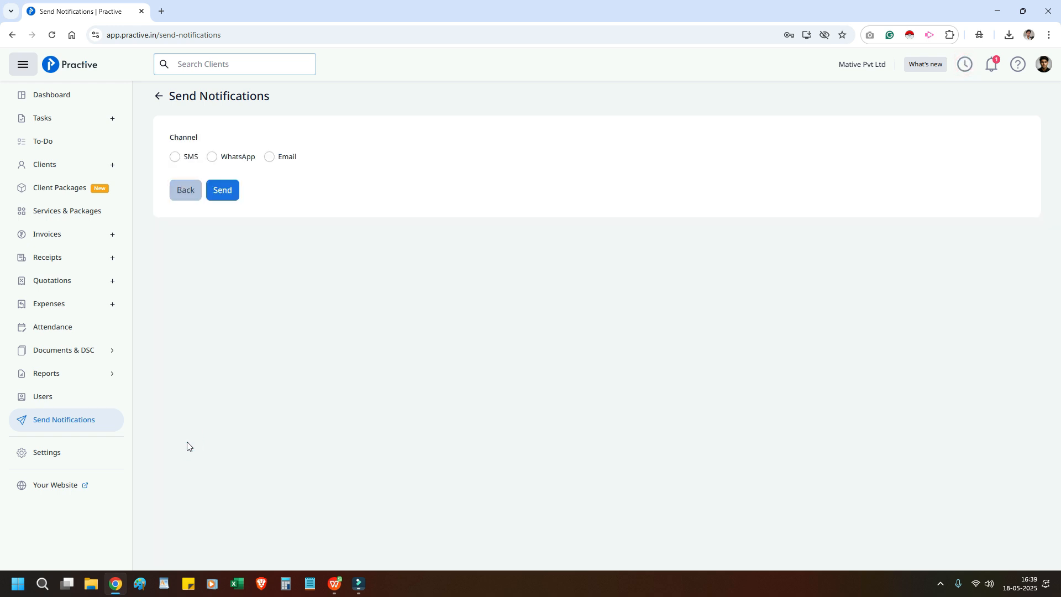
# Step: Compare the SMS, WhatsApp and Email channels, looking at the email message text
pyautogui.click(175, 157)
pyautogui.click(212, 158)
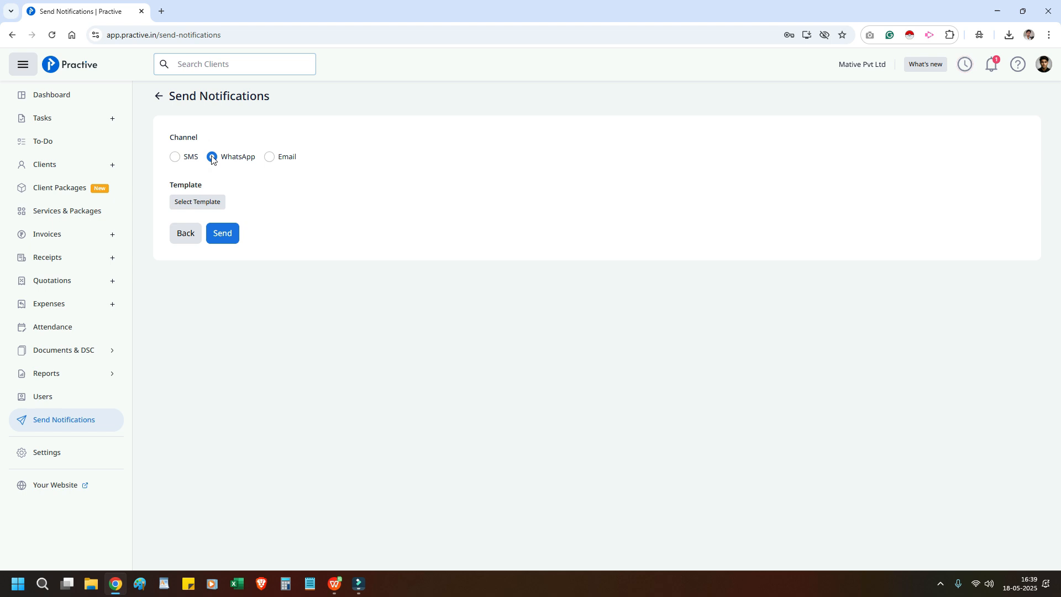
pyautogui.click(270, 158)
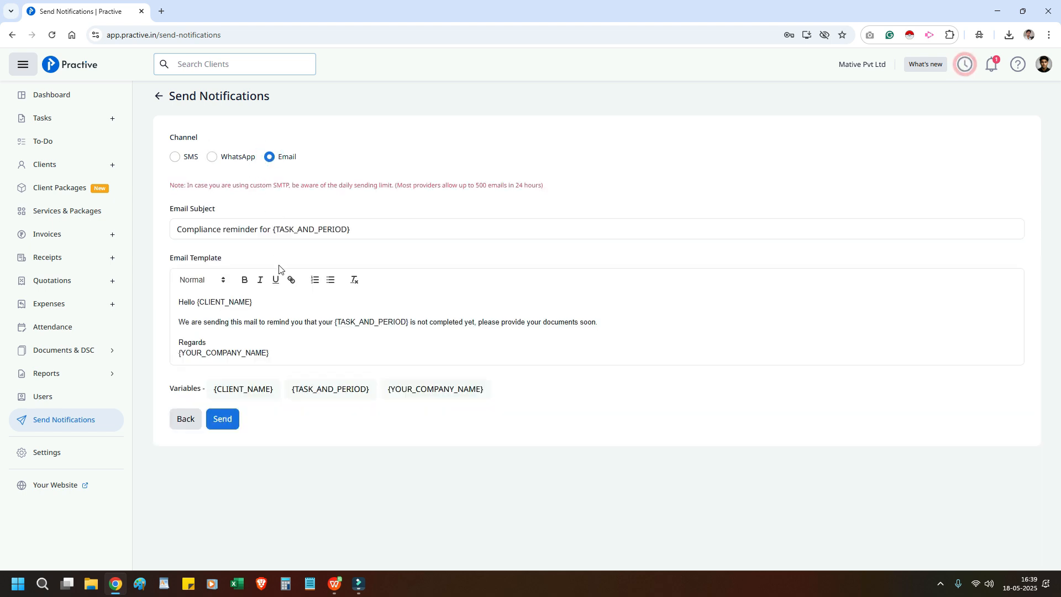
pyautogui.click(490, 322)
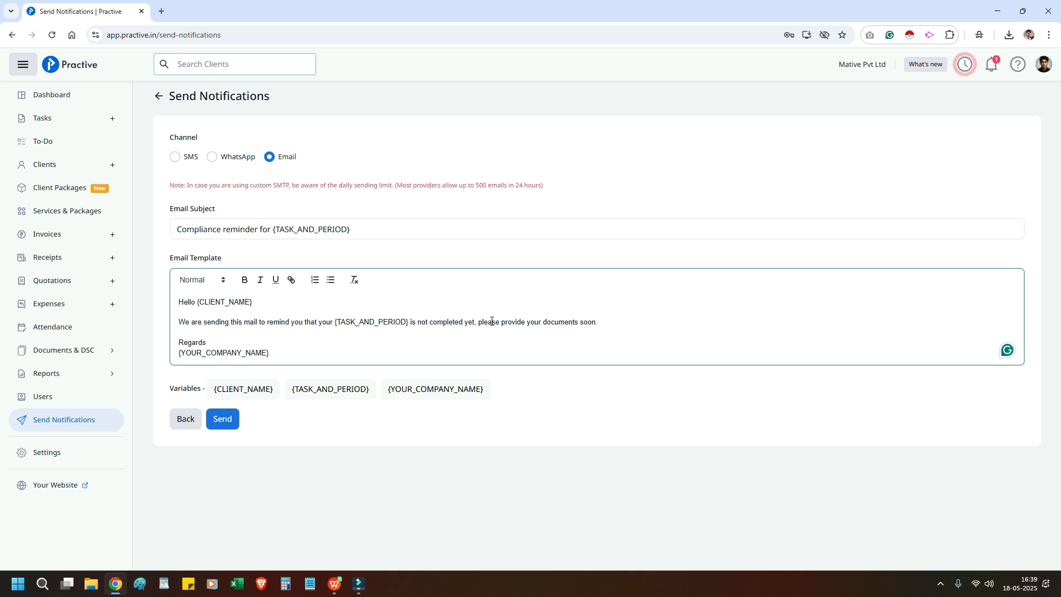
pyautogui.click(213, 157)
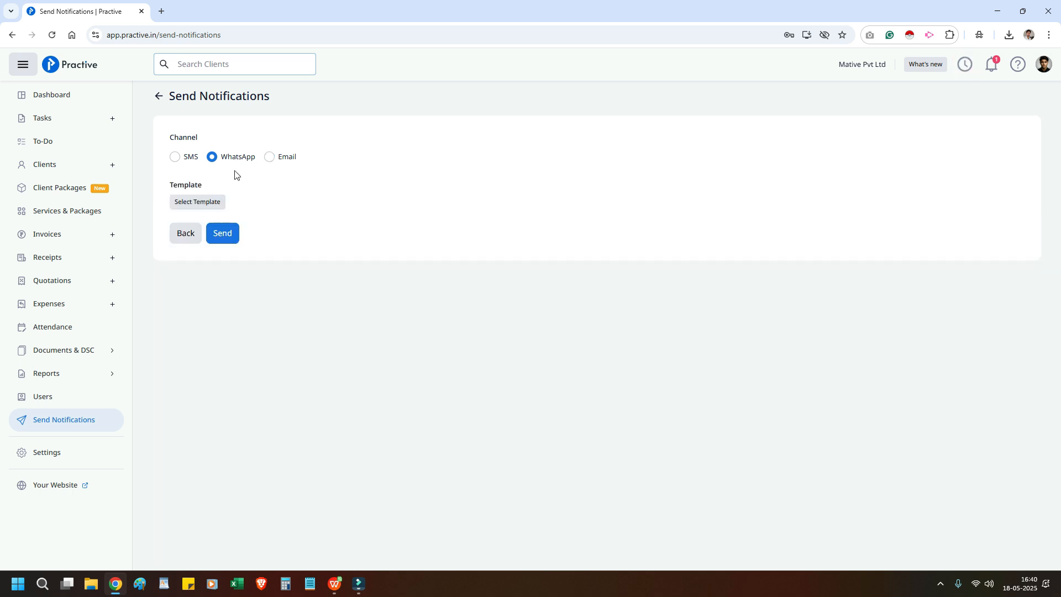
pyautogui.click(176, 158)
# Step: Browse SMS and WhatsApp message templates without choosing one, leaving WhatsApp selected
pyautogui.click(206, 202)
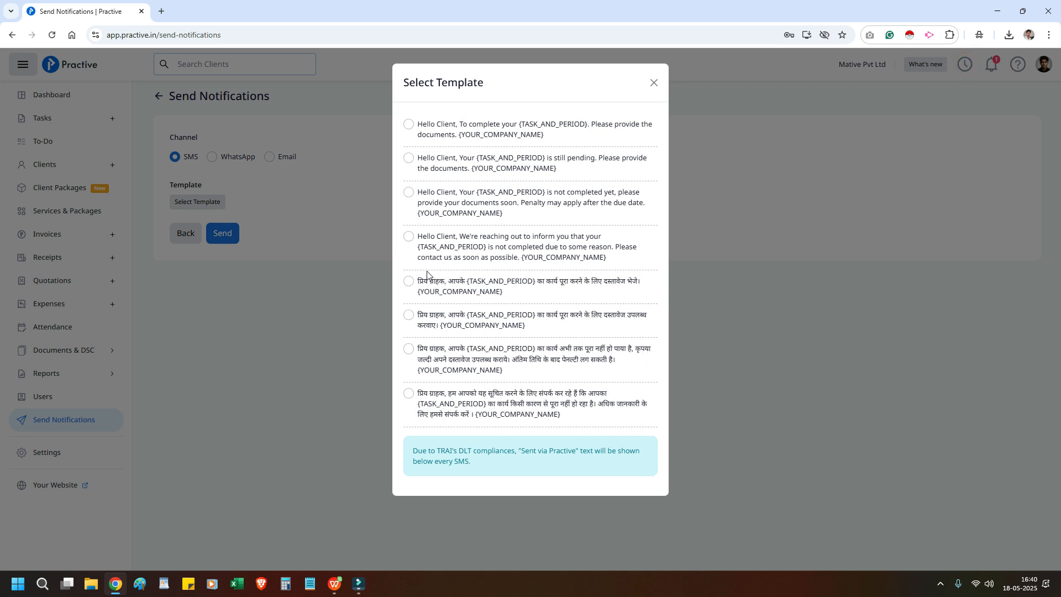
pyautogui.doubleClick(453, 456)
pyautogui.click(261, 191)
pyautogui.click(215, 160)
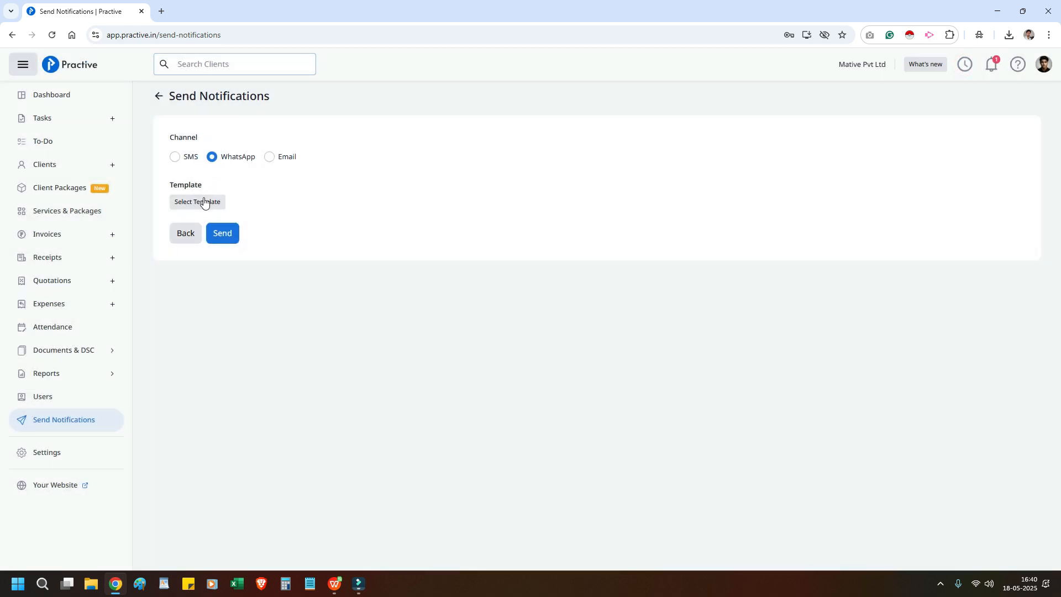
pyautogui.click(204, 202)
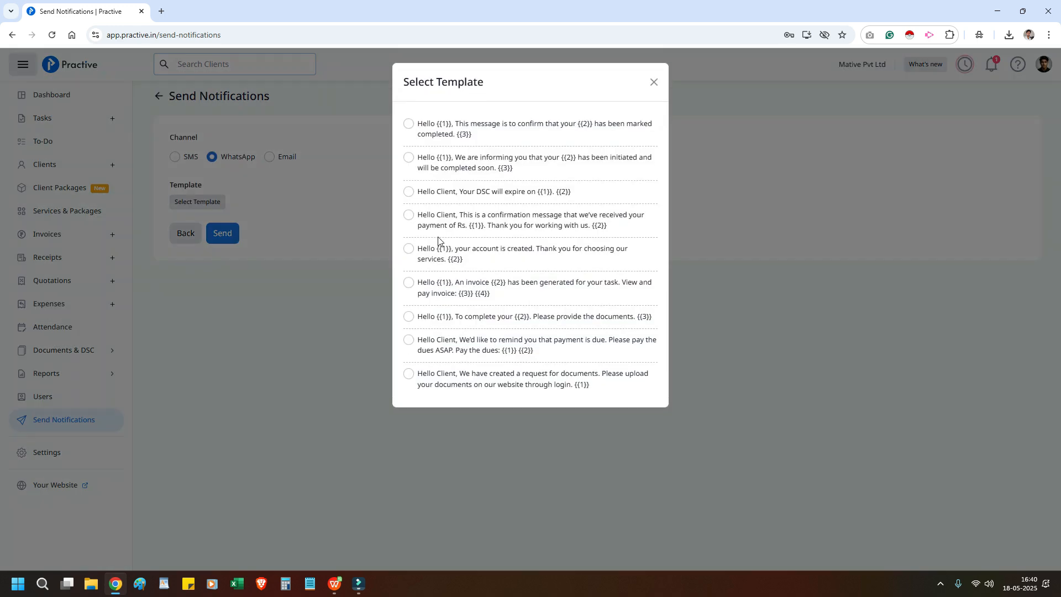
pyautogui.click(267, 246)
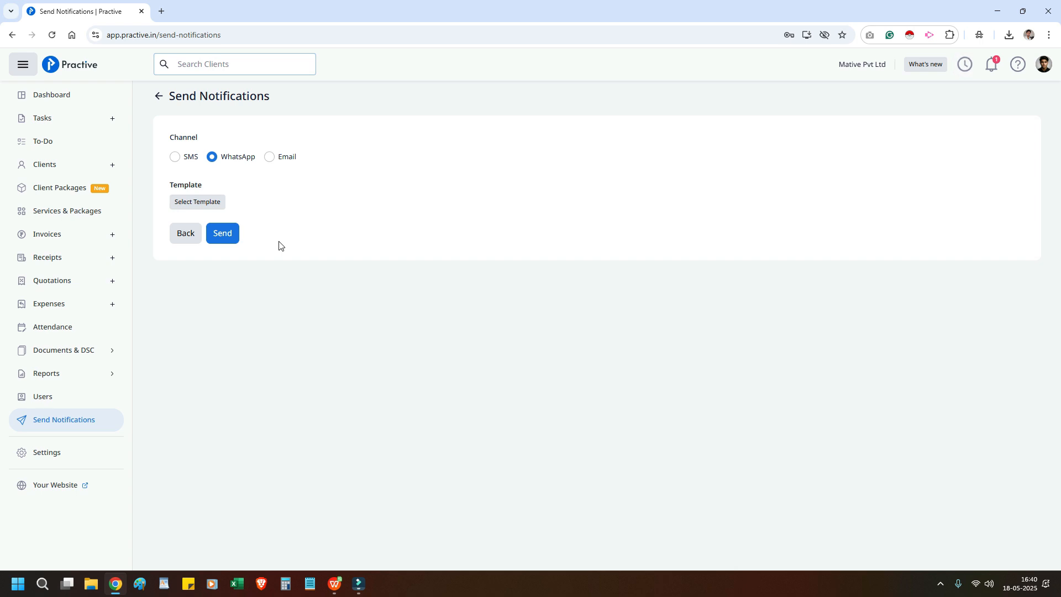
# Step: Open Settings and look over the tag settings
pyautogui.click(77, 461)
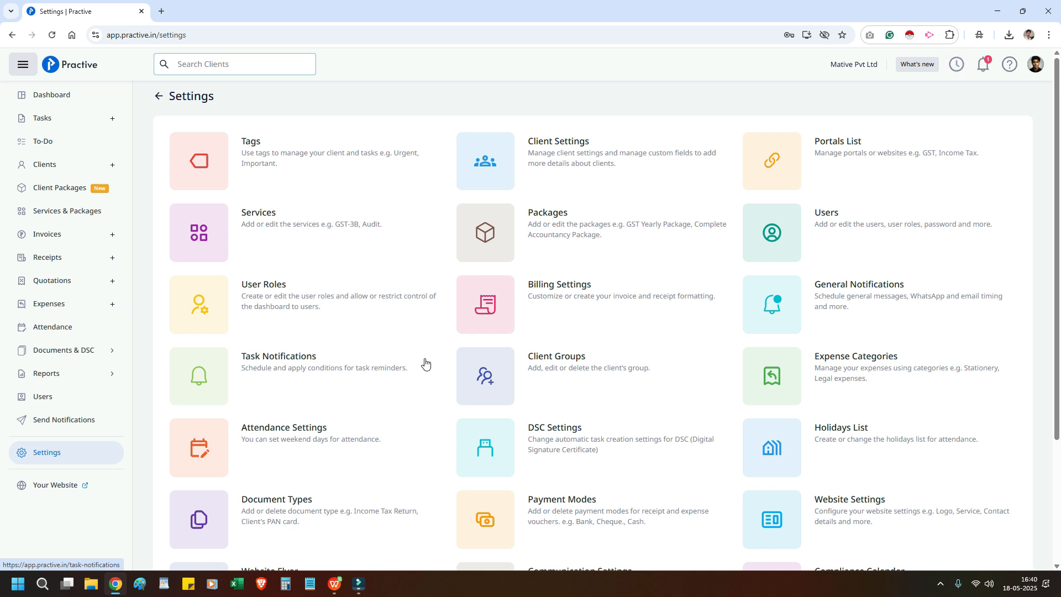
pyautogui.click(259, 169)
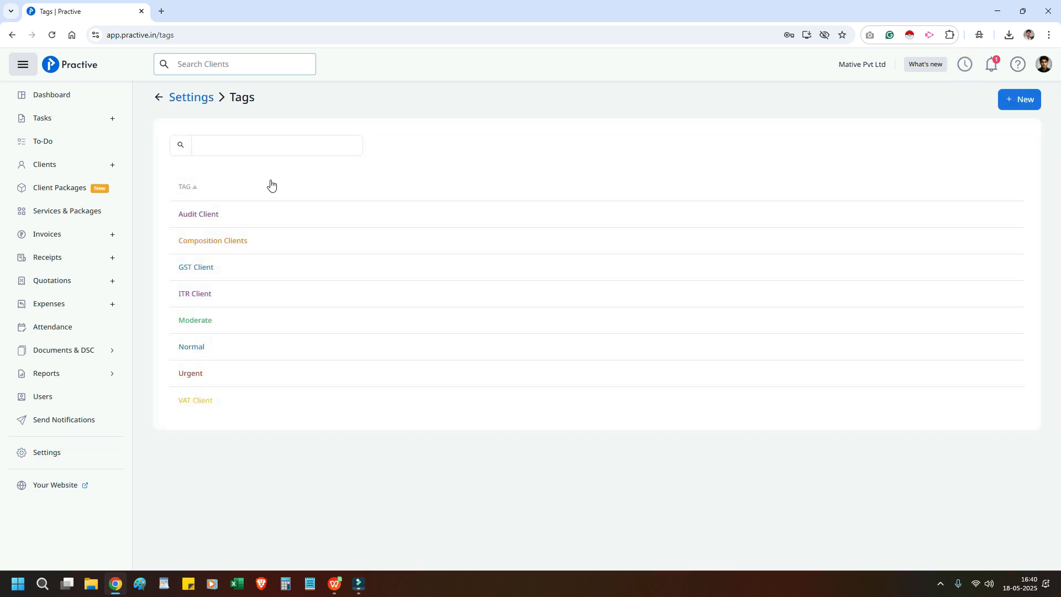
pyautogui.click(158, 97)
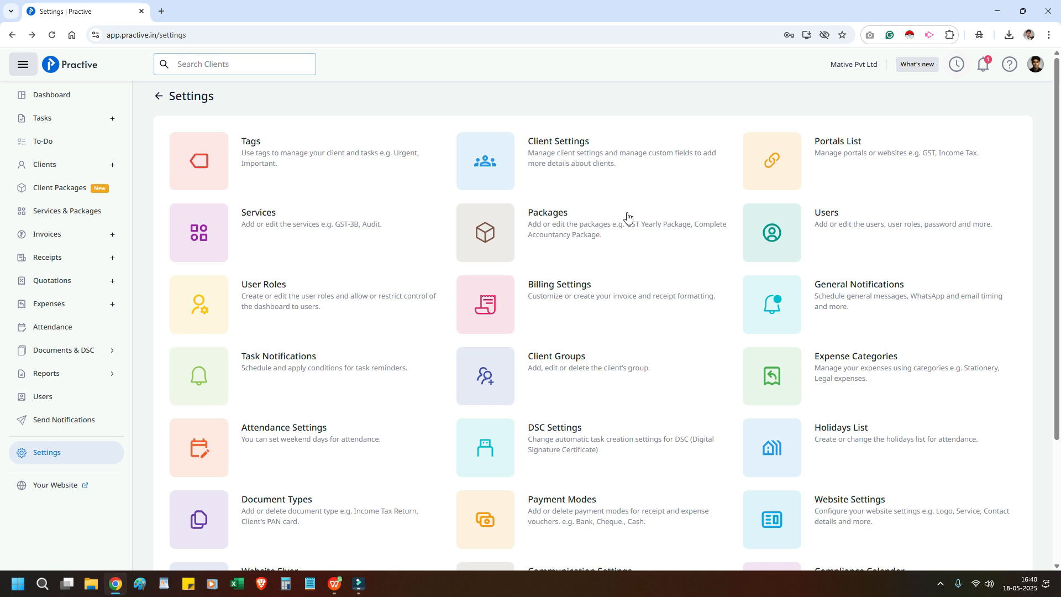
# Step: Review the client custom fields list under Client Settings
pyautogui.click(572, 165)
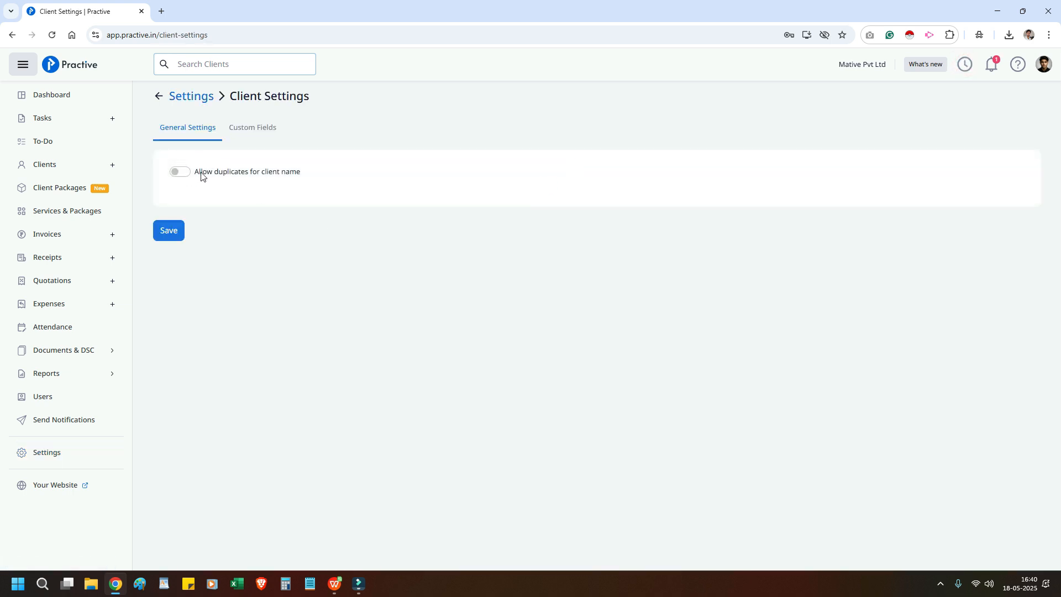
pyautogui.moveTo(202, 172); pyautogui.dragTo(278, 175)
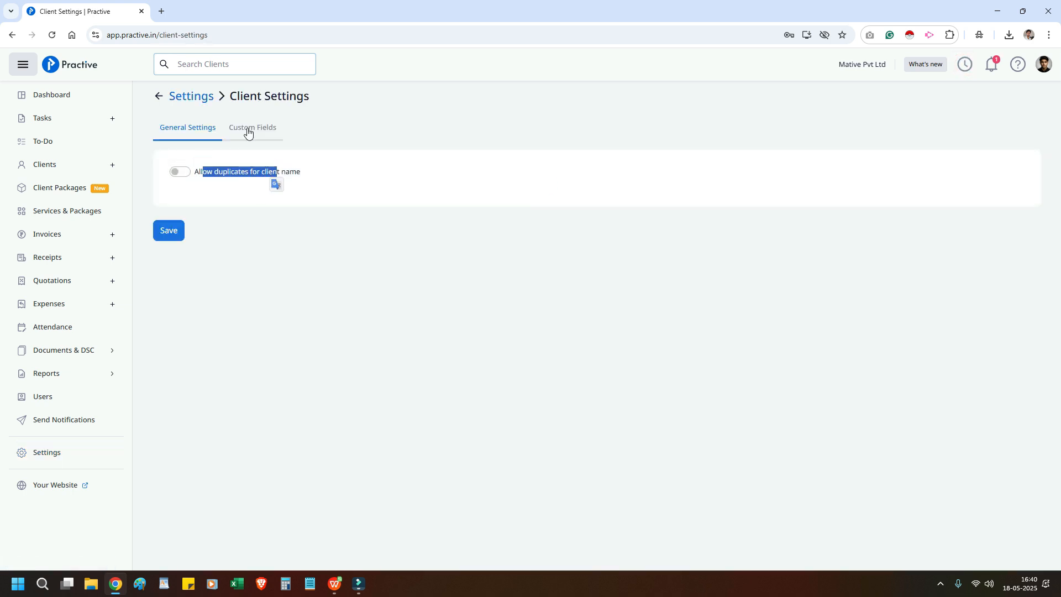
pyautogui.click(248, 131)
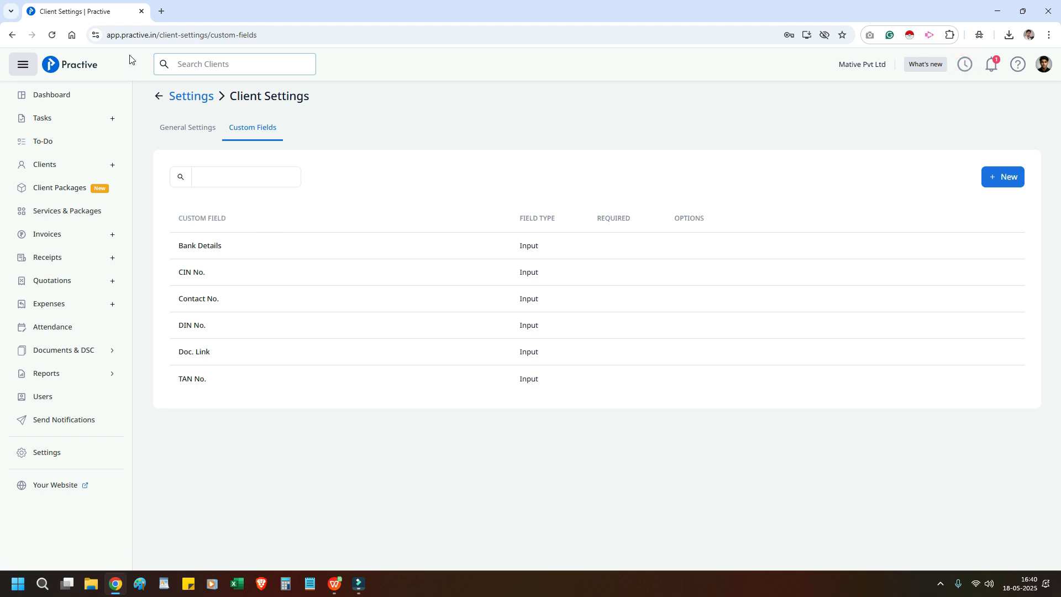
pyautogui.click(158, 96)
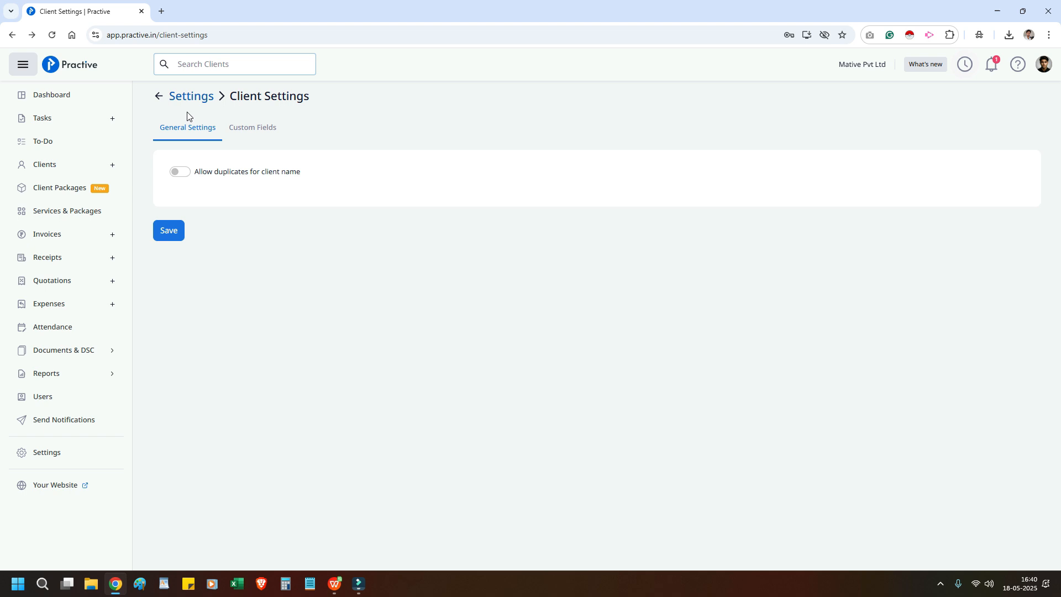
pyautogui.click(159, 98)
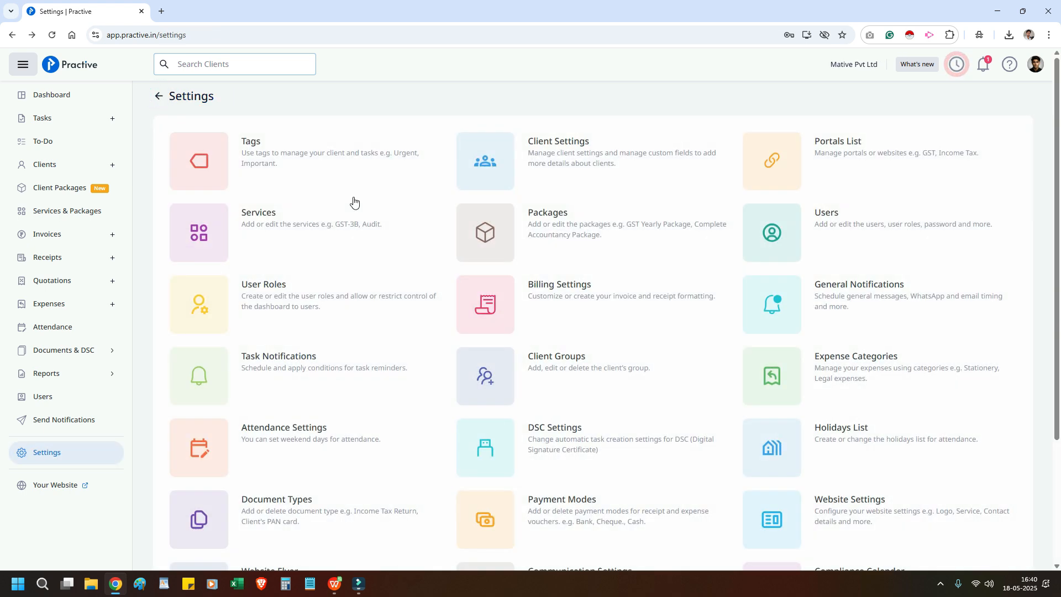
# Step: Check the portals list and the Billing Department role's permissions
pyautogui.click(782, 161)
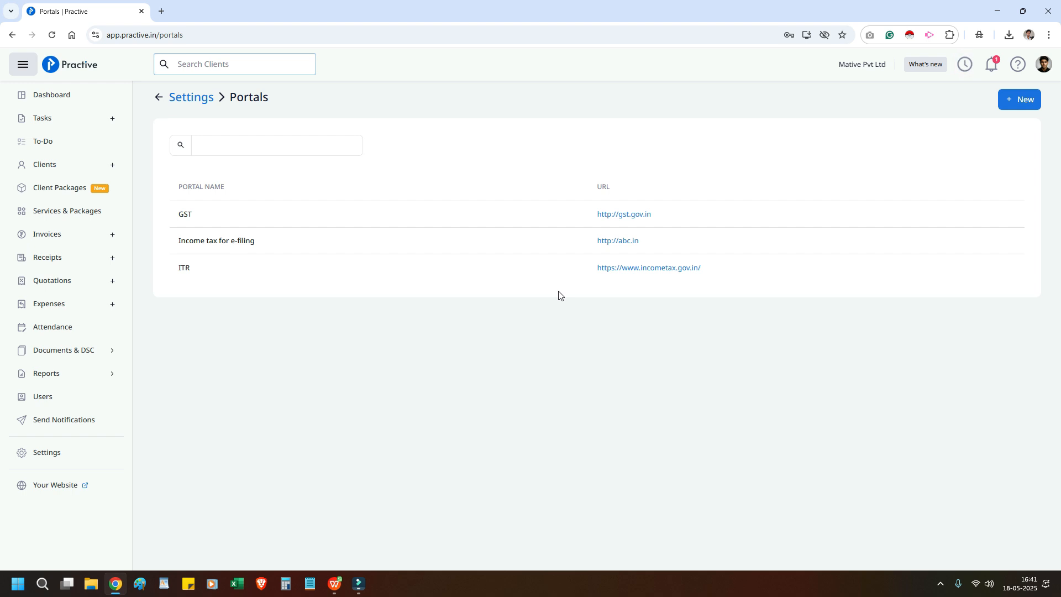
pyautogui.click(158, 97)
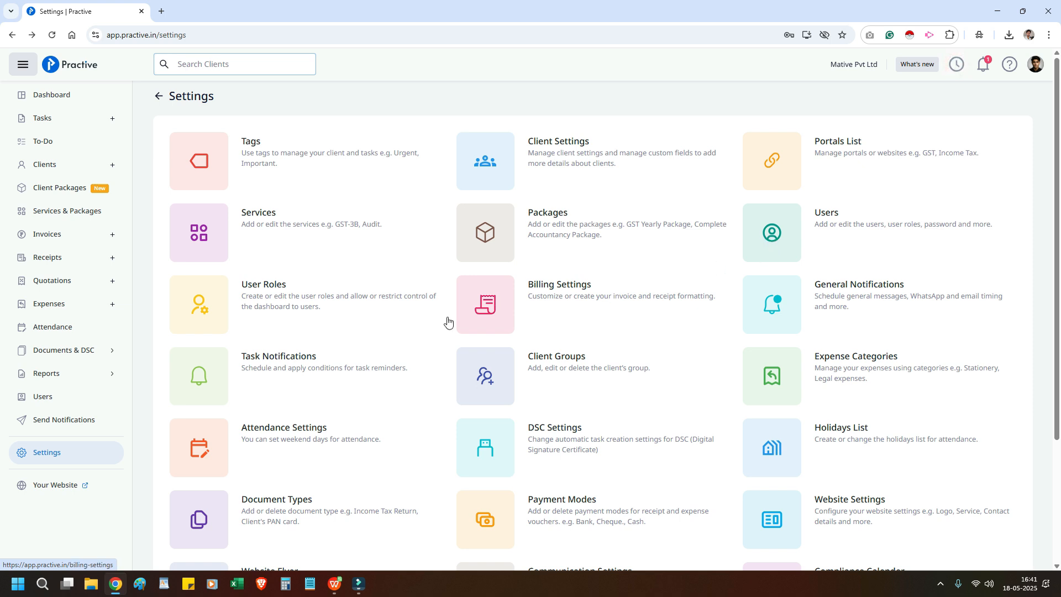
pyautogui.click(254, 305)
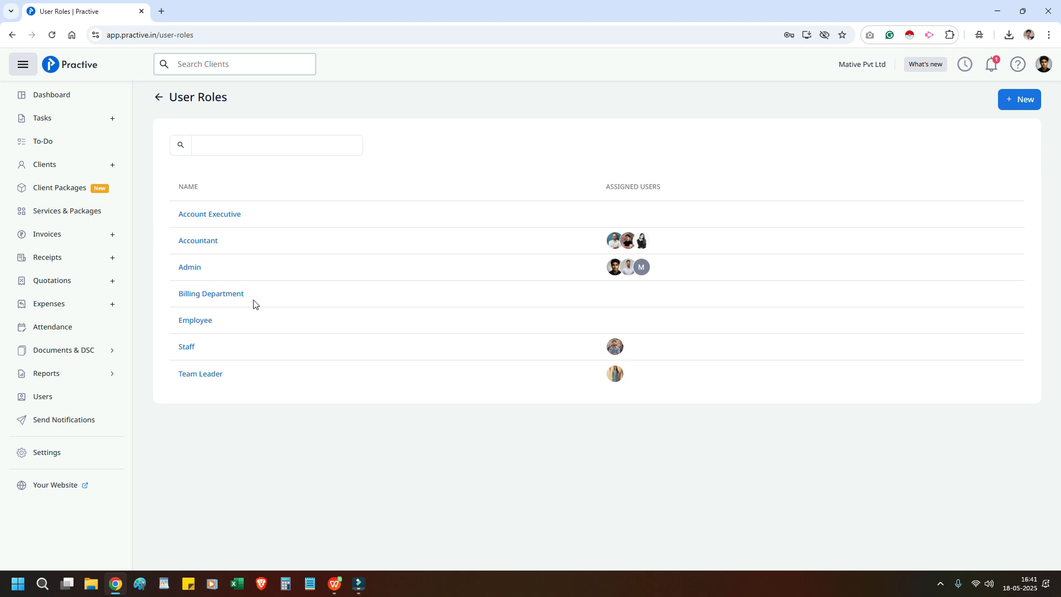
pyautogui.click(221, 295)
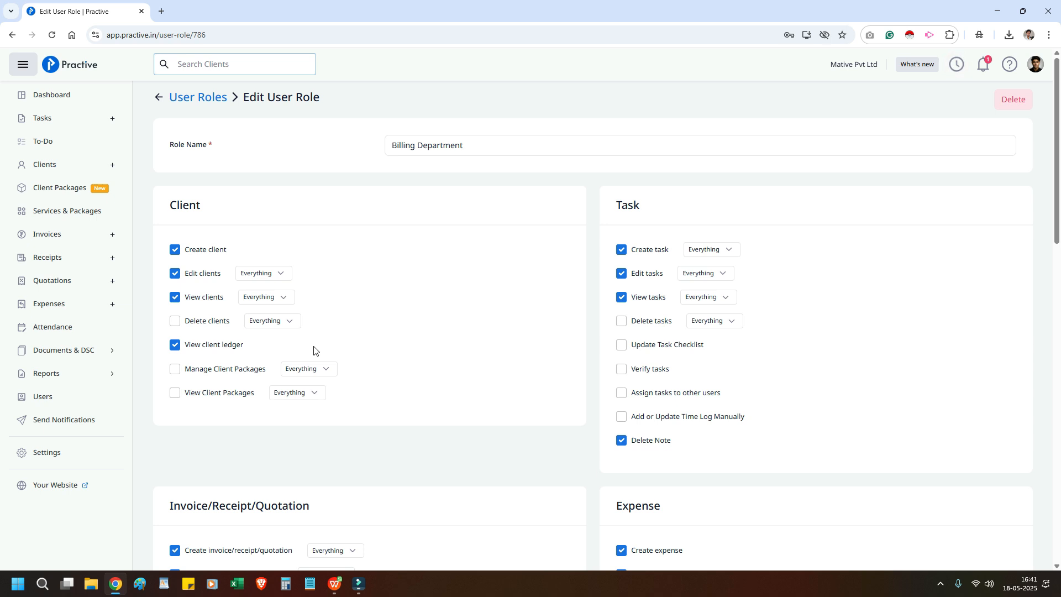
pyautogui.click(161, 98)
pyautogui.click(160, 98)
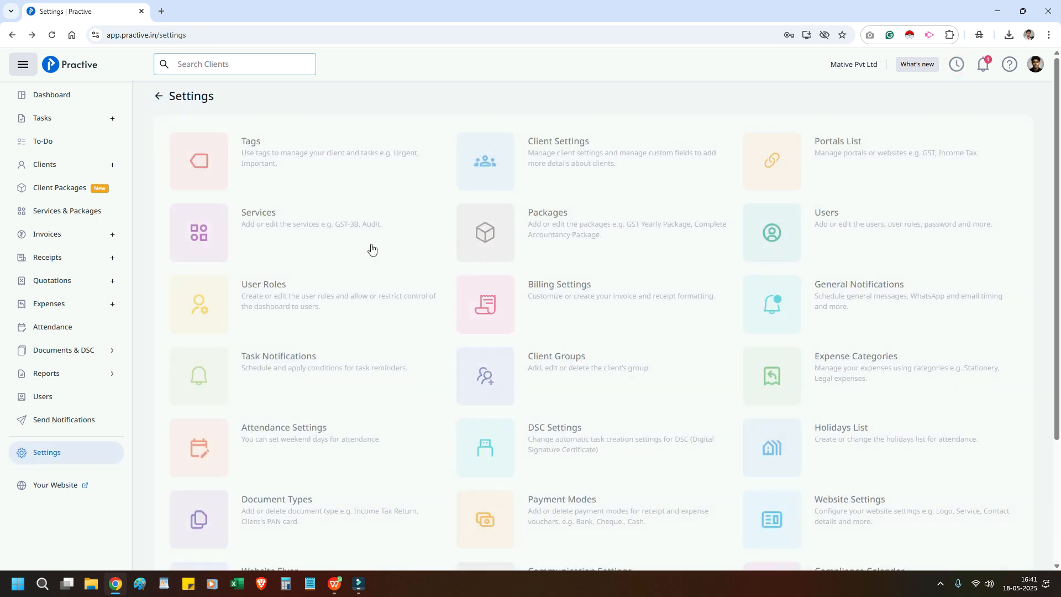
# Step: Open the Primary billing entity's details and review its Charge GST in Invoice option
pyautogui.click(537, 307)
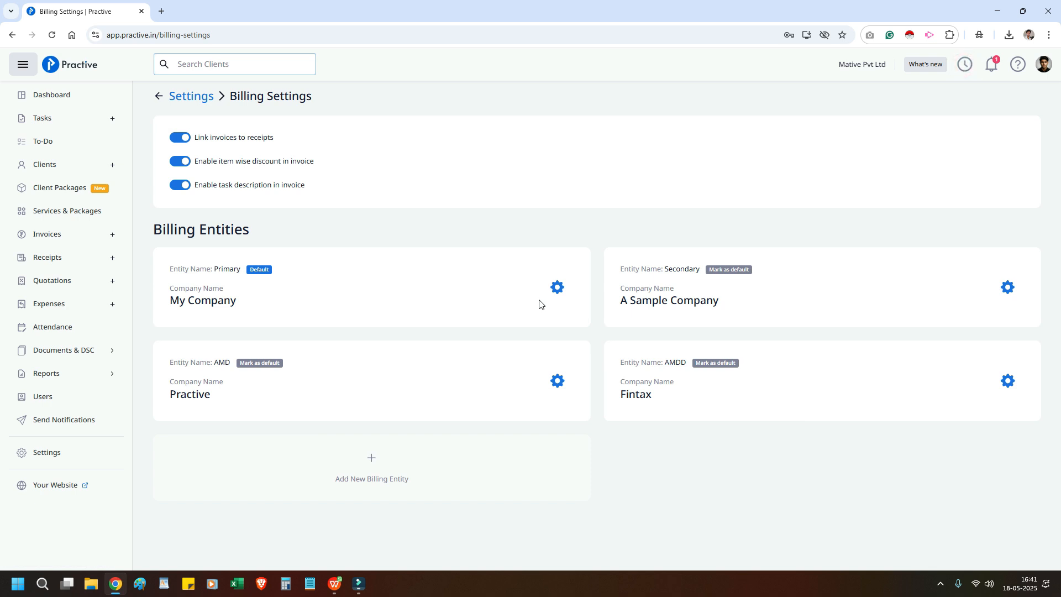
pyautogui.click(558, 288)
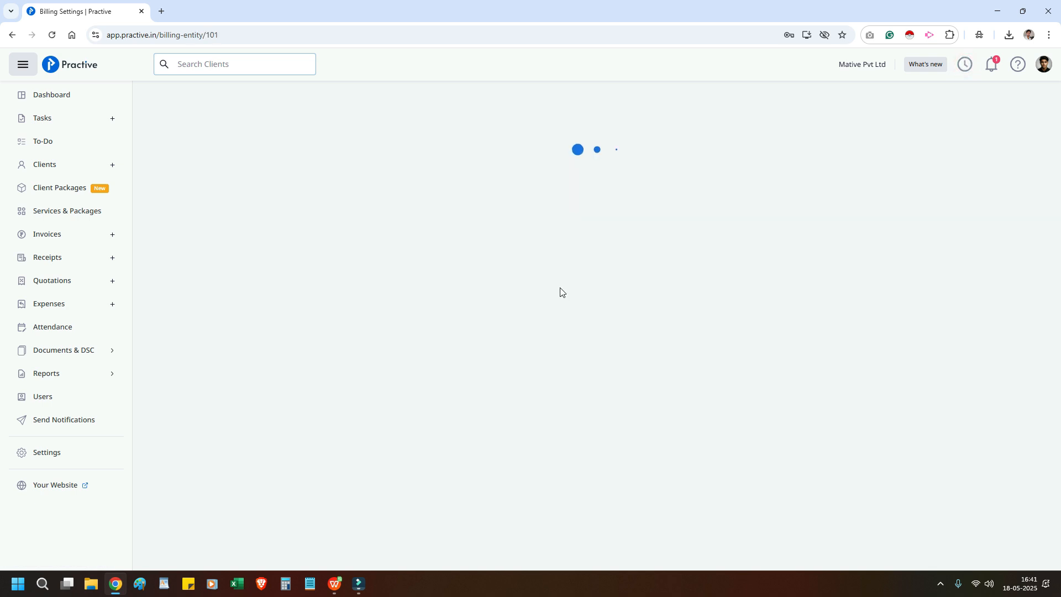
pyautogui.scroll(-2, 520, 409)
pyautogui.scroll(-1, 520, 411)
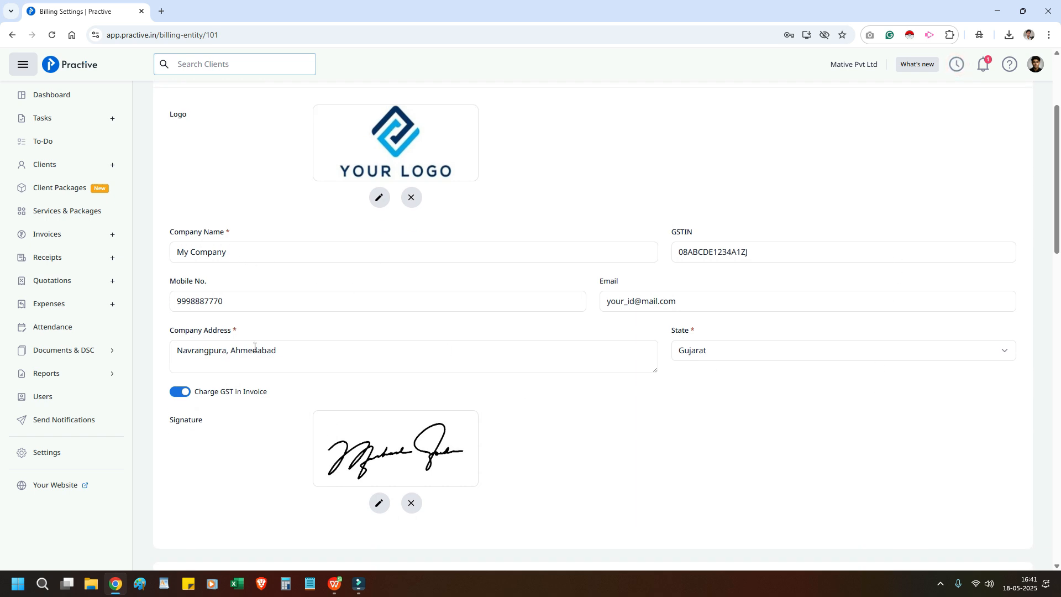
pyautogui.moveTo(211, 392); pyautogui.dragTo(247, 394)
pyautogui.scroll(-3, 235, 440)
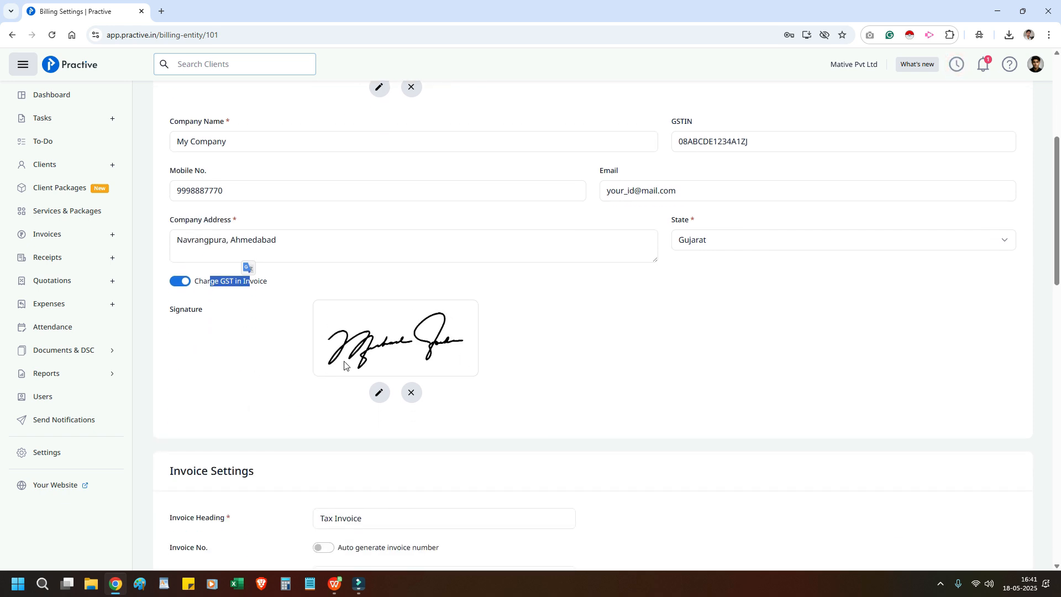
pyautogui.scroll(-3, 439, 415)
pyautogui.moveTo(196, 306); pyautogui.dragTo(266, 313)
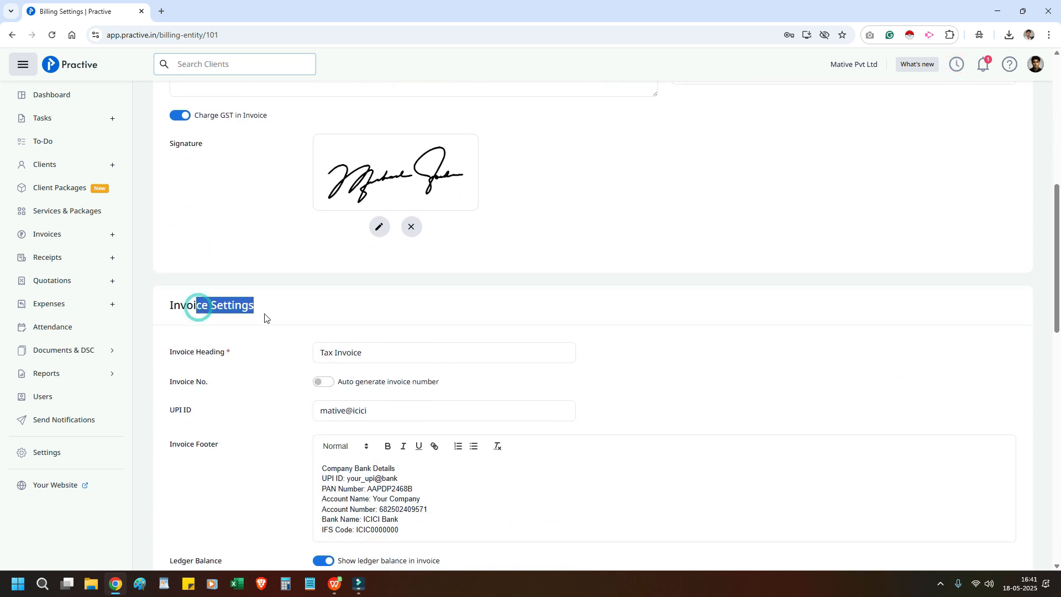
# Step: Turn on auto-generated invoice numbers with prefix B starting at 431, reviewing UPI ID and footer
pyautogui.click(321, 354)
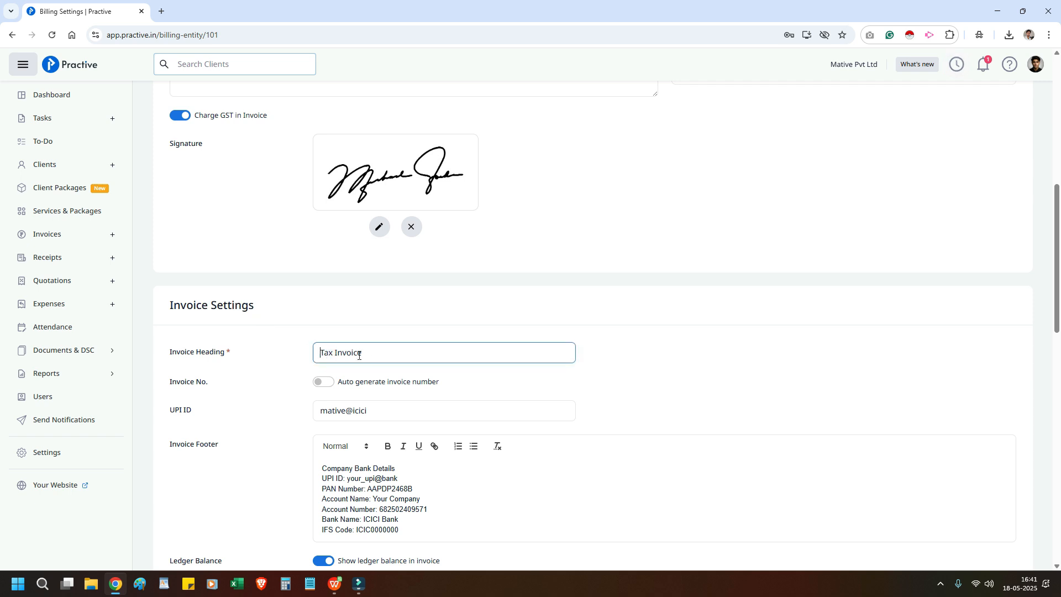
pyautogui.click(329, 385)
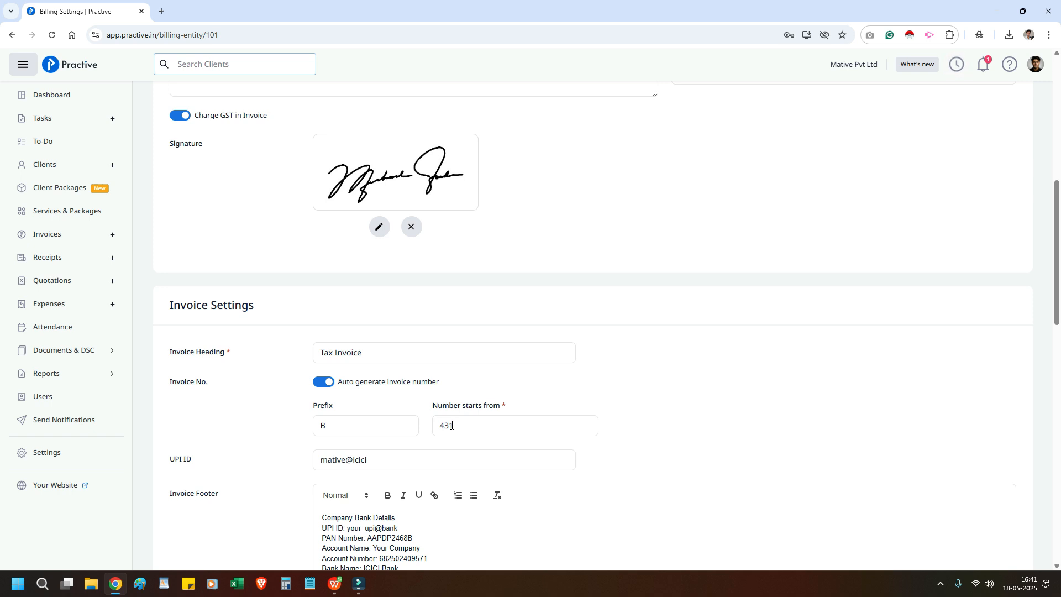
pyautogui.scroll(-2, 452, 425)
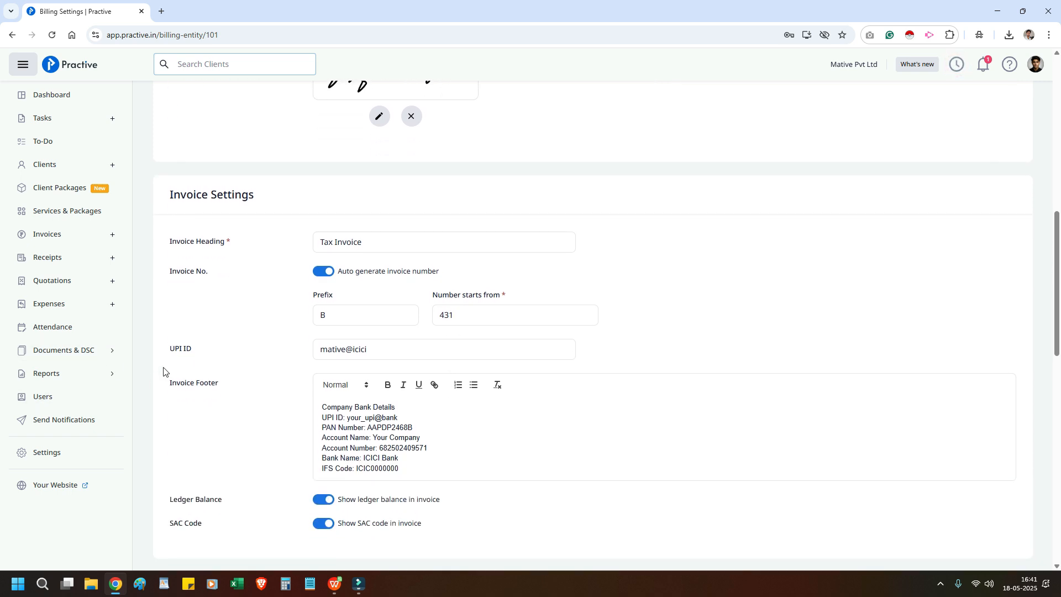
pyautogui.moveTo(177, 353); pyautogui.dragTo(206, 352)
pyautogui.click(394, 353)
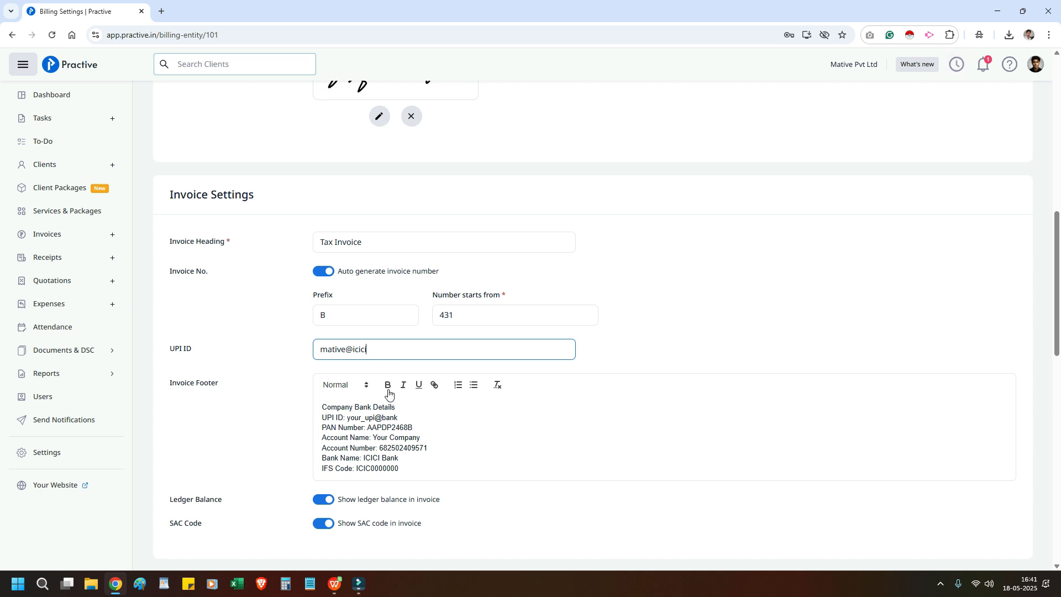
pyautogui.click(421, 428)
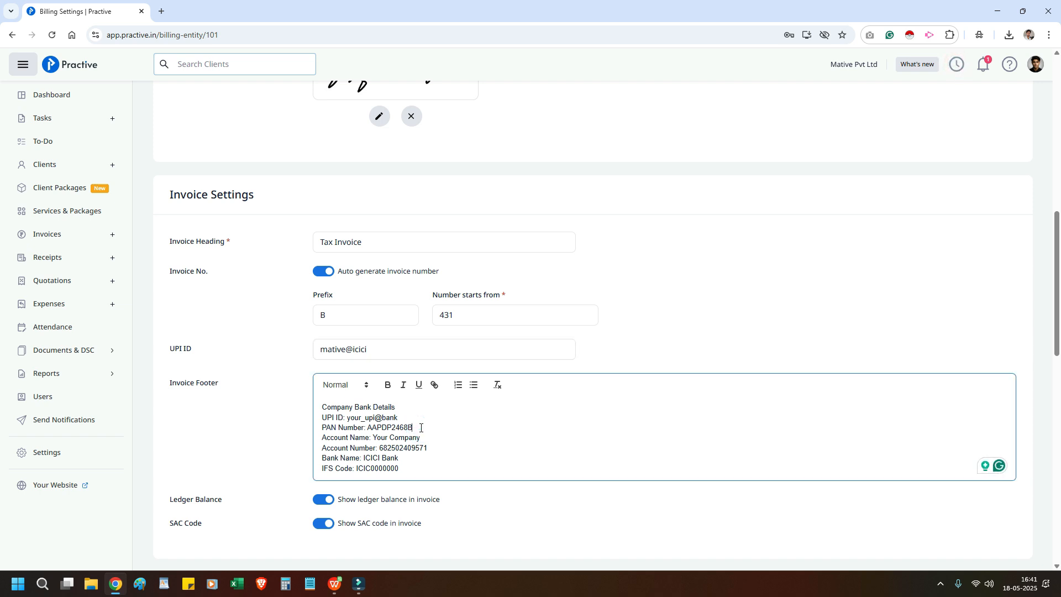
pyautogui.scroll(-3, 422, 427)
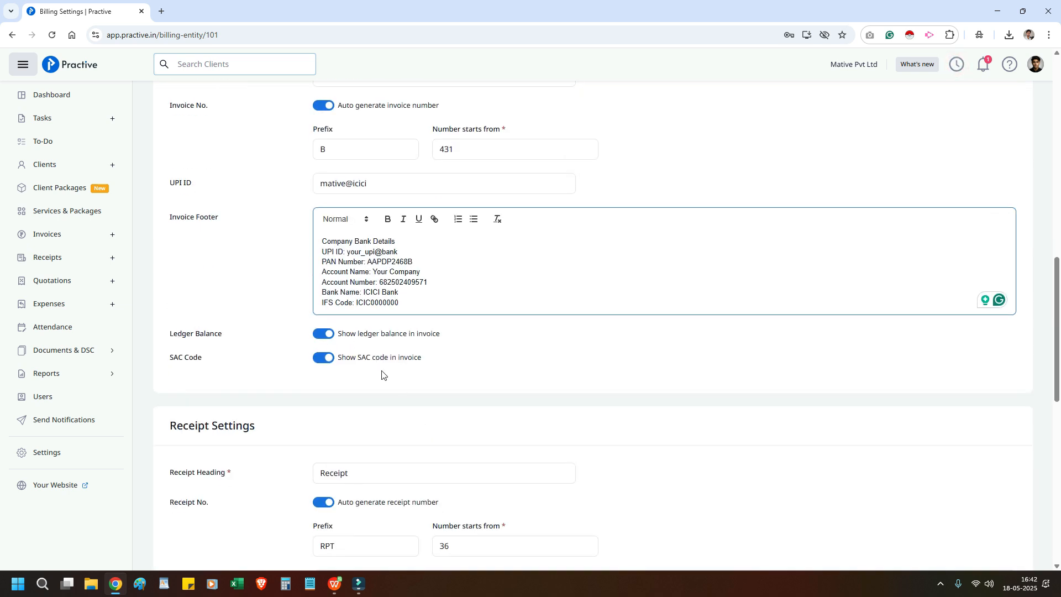
pyautogui.scroll(-3, 385, 386)
pyautogui.scroll(-5, 322, 439)
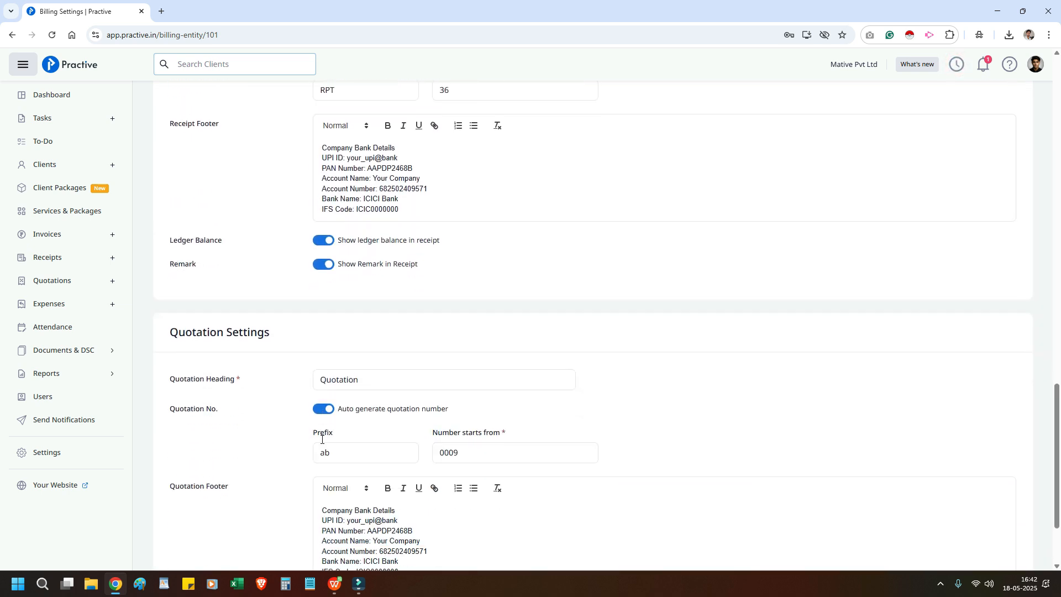
pyautogui.click(86, 458)
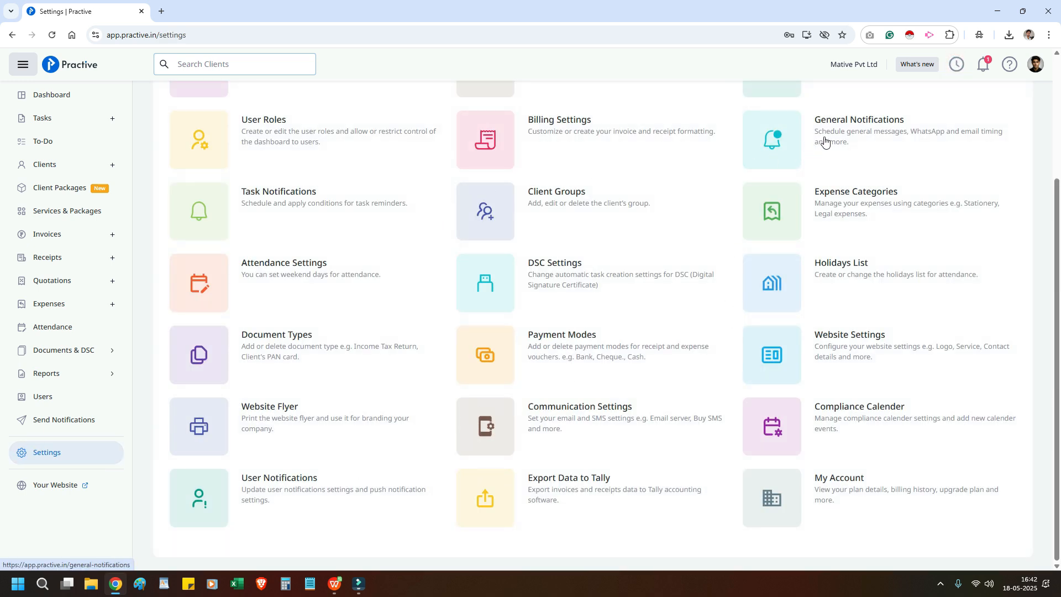
pyautogui.click(825, 143)
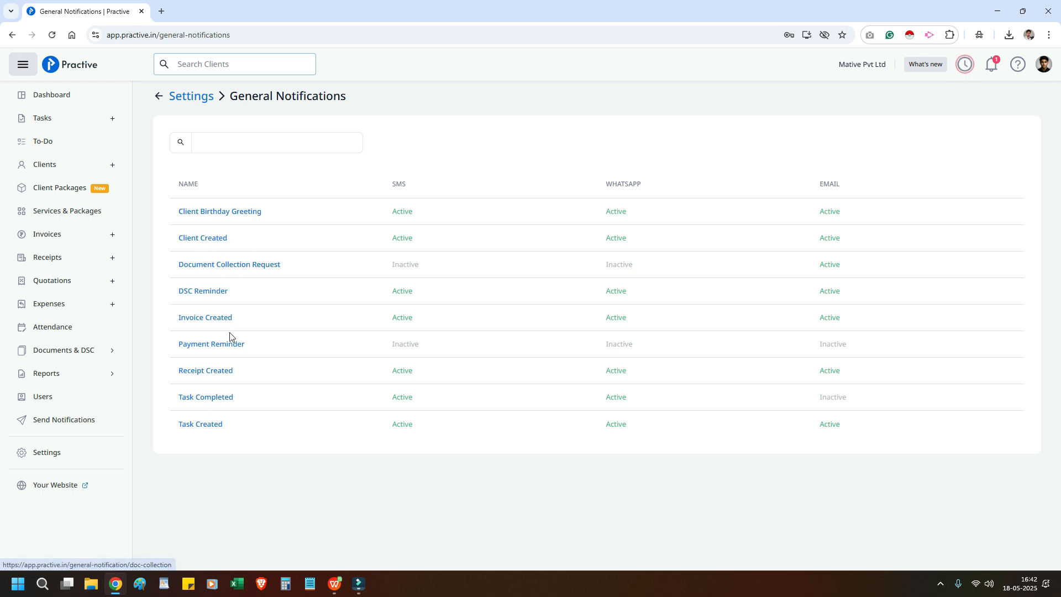
pyautogui.click(214, 320)
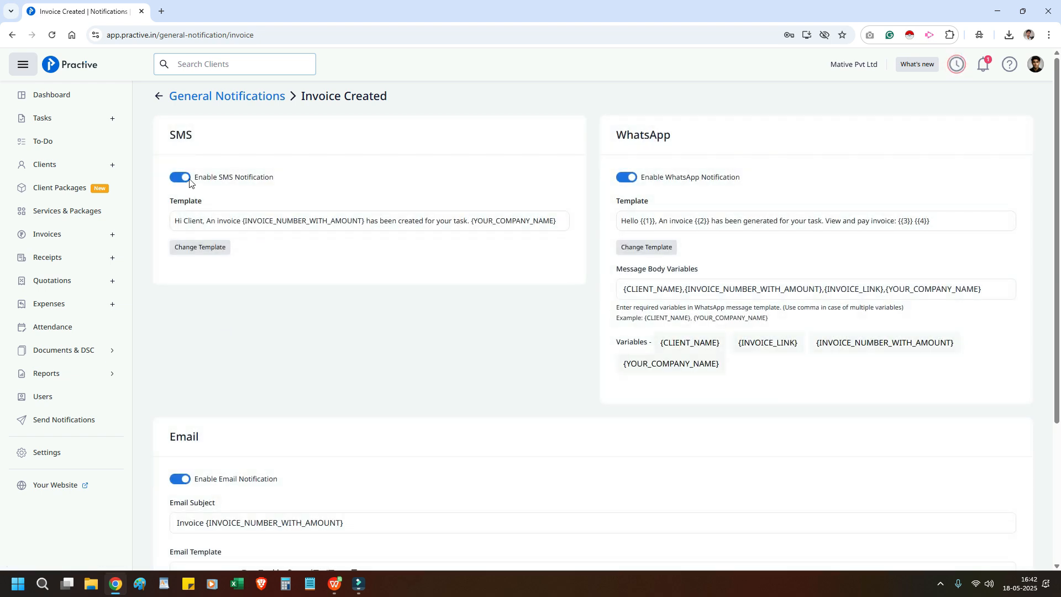
pyautogui.click(201, 248)
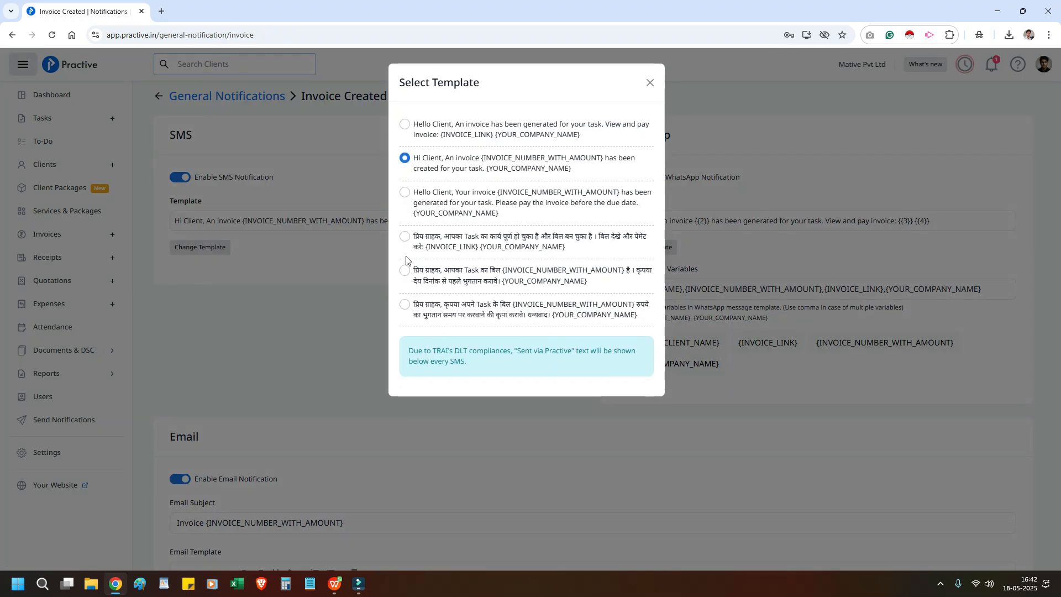
pyautogui.click(349, 286)
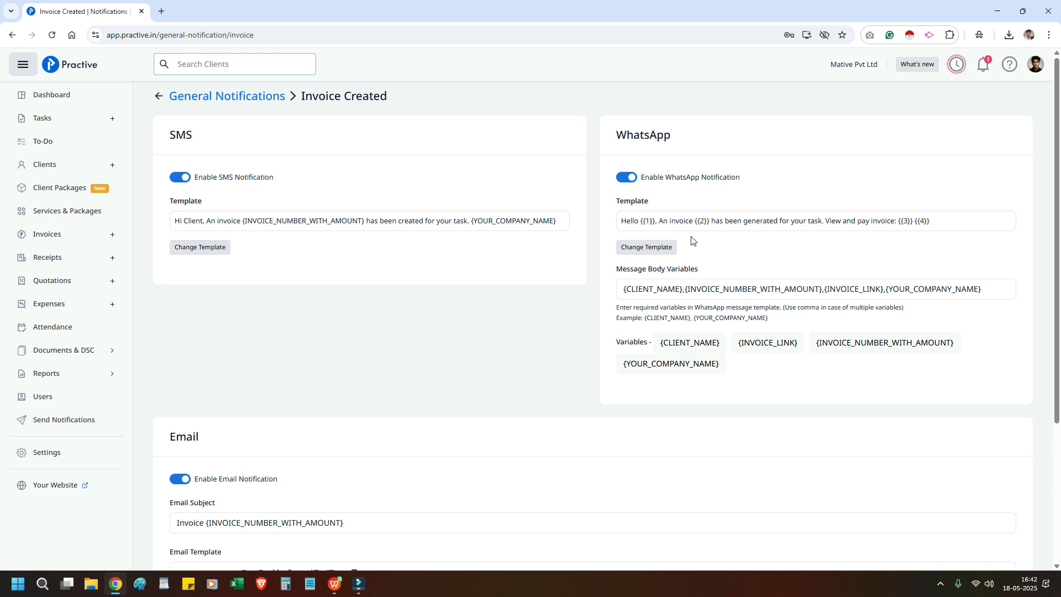
pyautogui.scroll(-3, 545, 422)
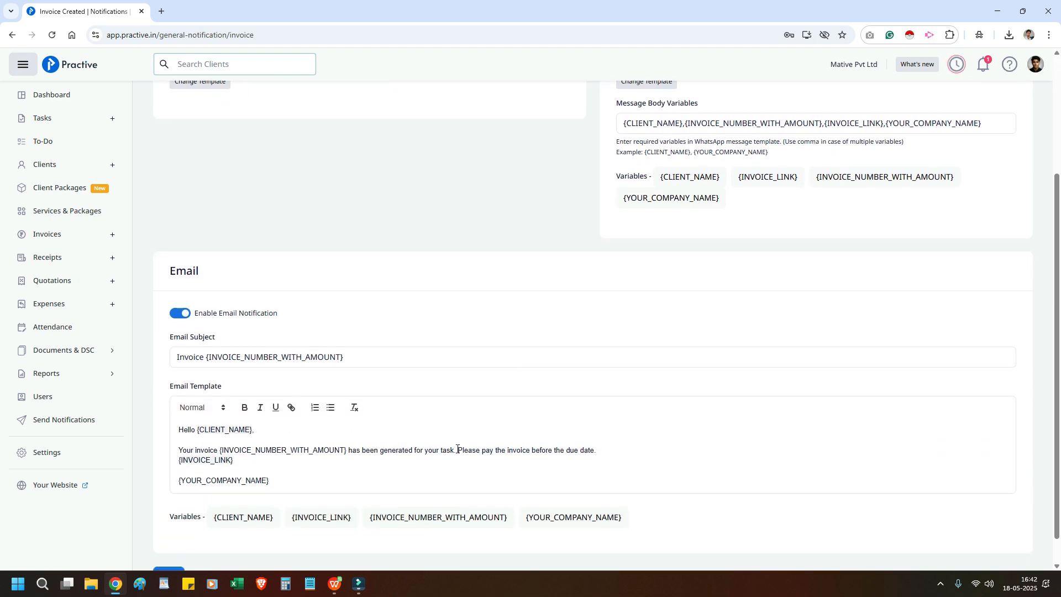
pyautogui.scroll(3, 591, 453)
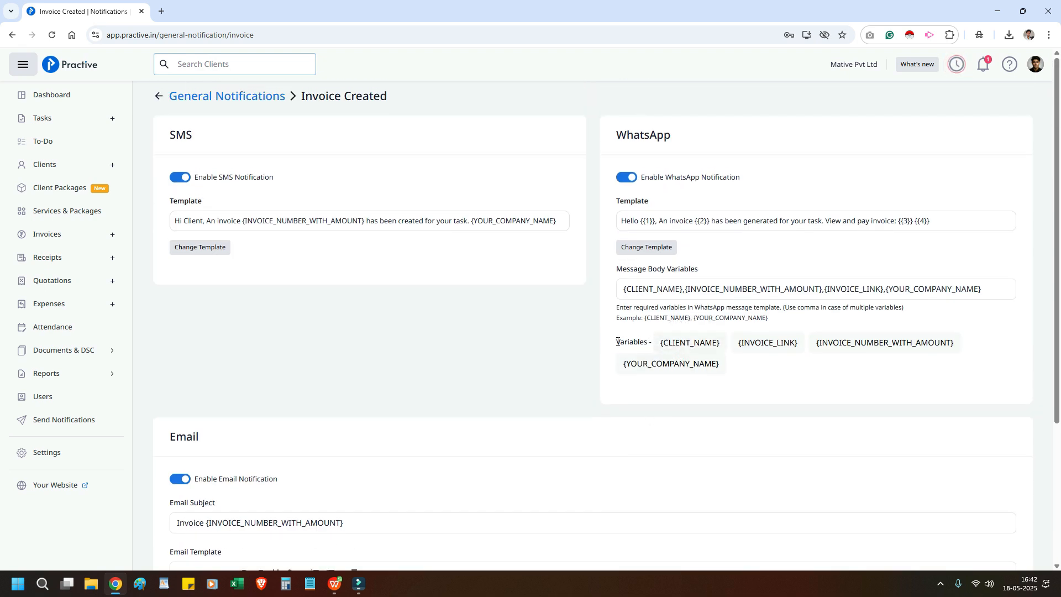
pyautogui.moveTo(616, 342); pyautogui.dragTo(637, 342)
pyautogui.scroll(-4, 632, 358)
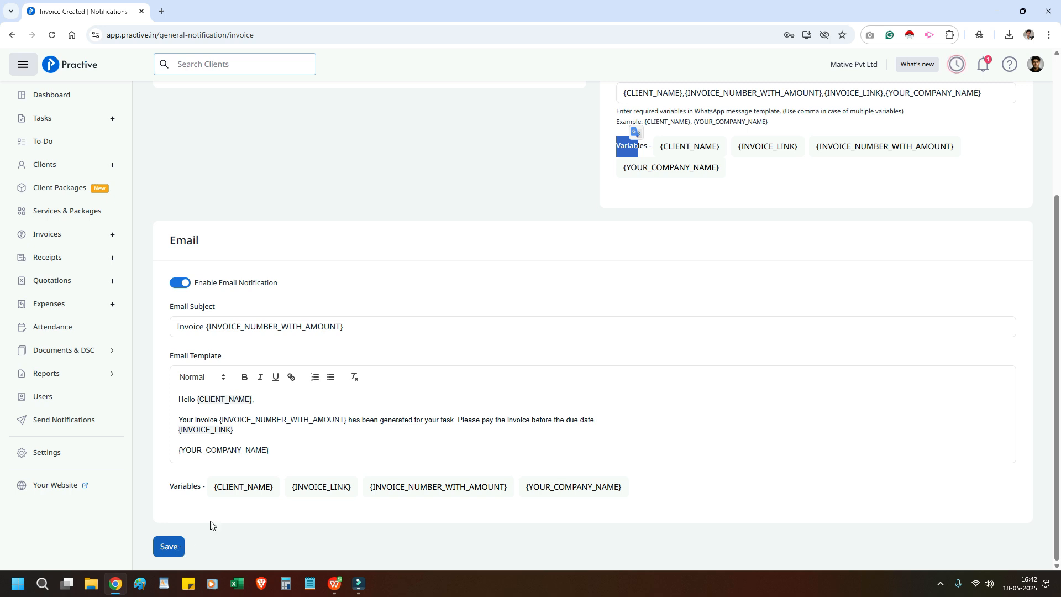
pyautogui.scroll(4, 309, 486)
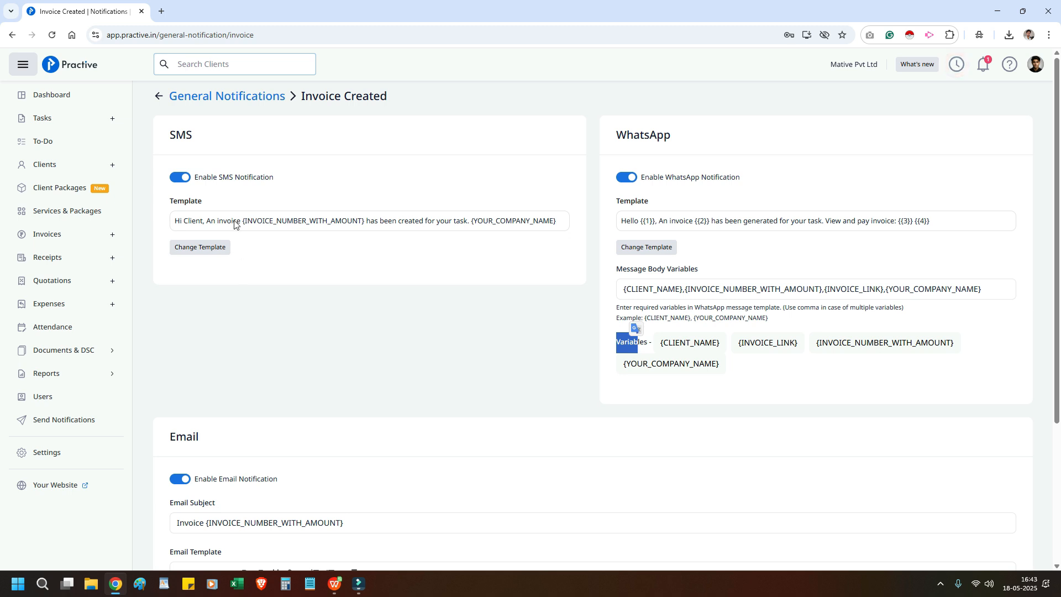
# Step: Go to Task Notifications from Settings and start a new notification
pyautogui.click(73, 456)
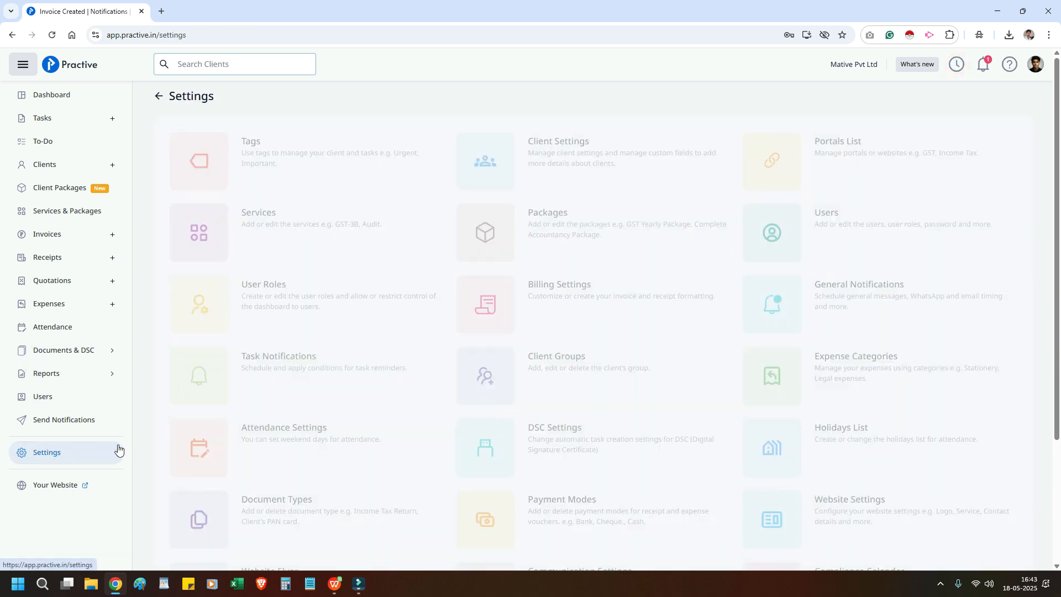
pyautogui.click(262, 368)
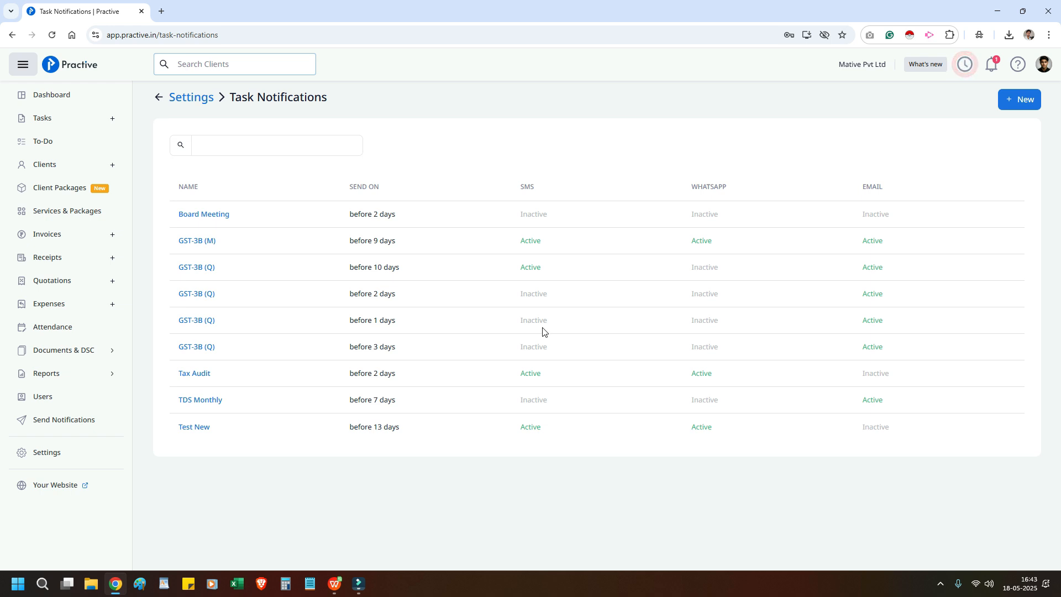
pyautogui.moveTo(248, 98); pyautogui.dragTo(317, 103)
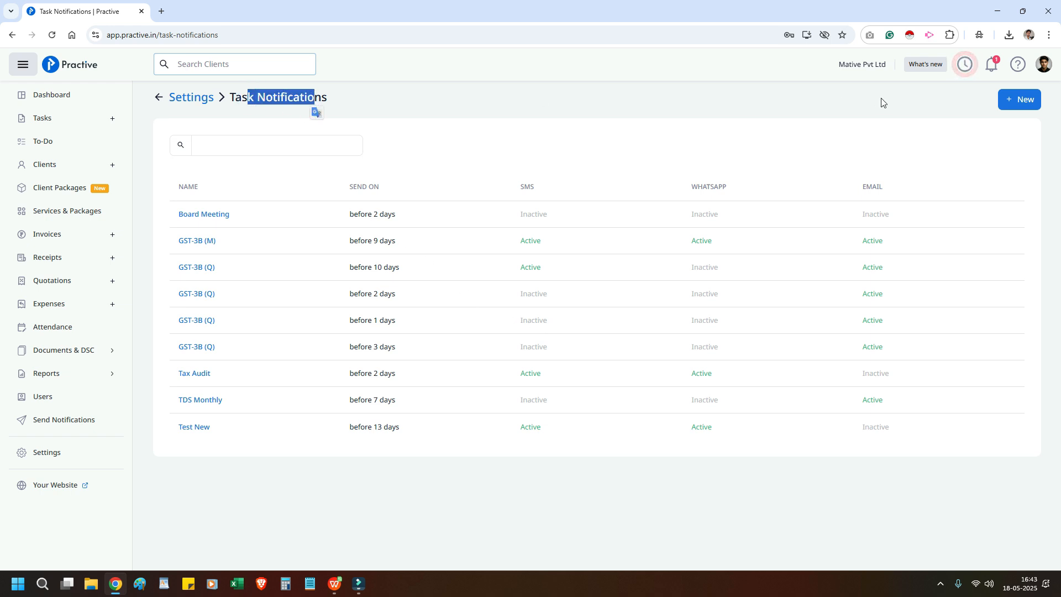
pyautogui.click(1019, 104)
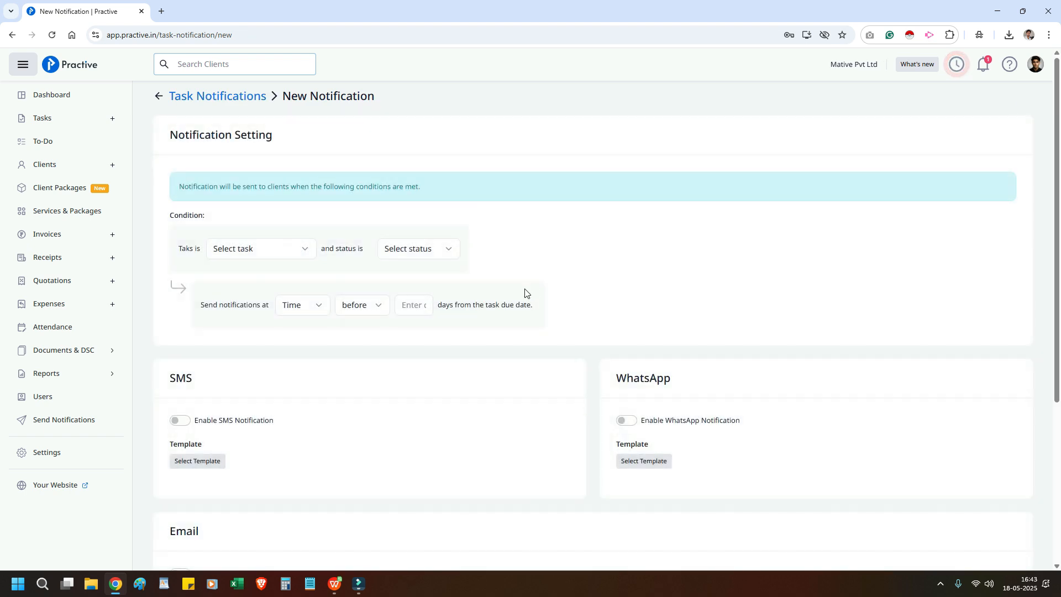
# Step: Set the condition to Accounting tasks in Pending status, 7 days before the due date
pyautogui.click(250, 249)
pyautogui.click(252, 313)
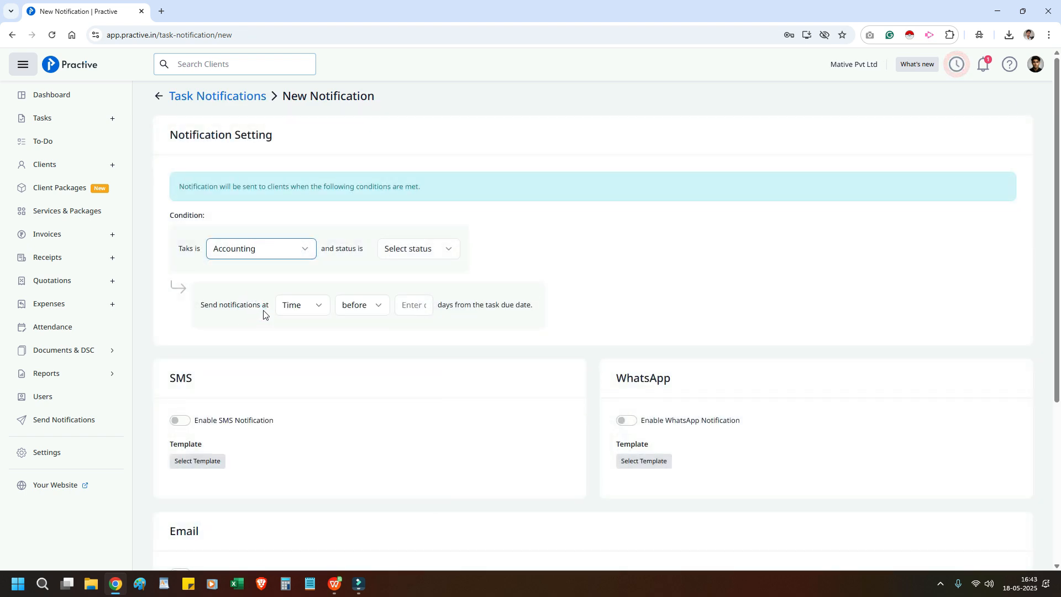
pyautogui.click(439, 248)
pyautogui.click(425, 282)
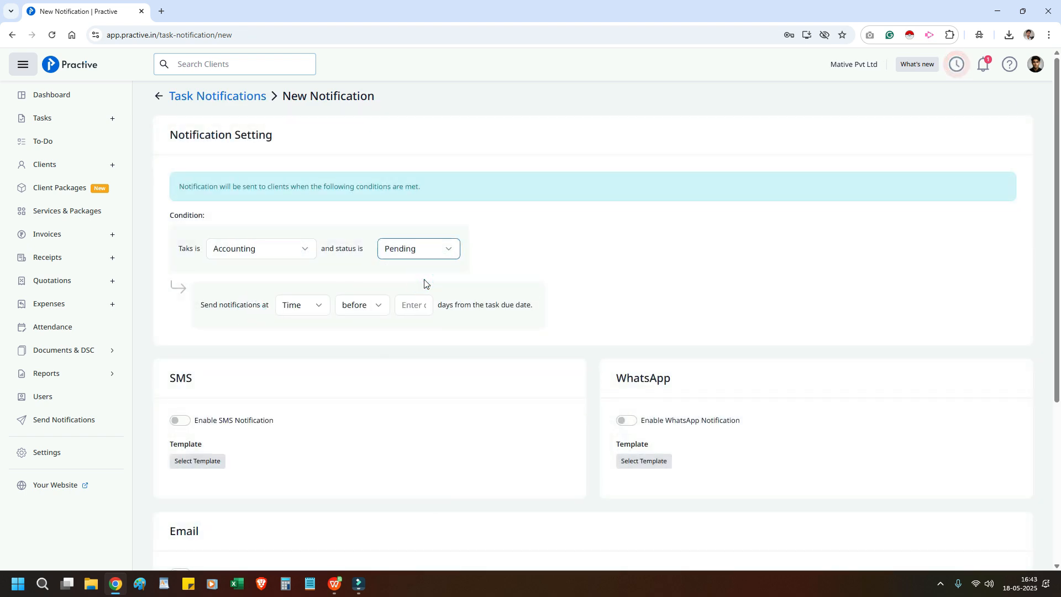
pyautogui.click(512, 305)
pyautogui.moveTo(512, 305); pyautogui.dragTo(457, 305)
pyautogui.click(414, 306)
pyautogui.write('7')
pyautogui.scroll(-3, 381, 359)
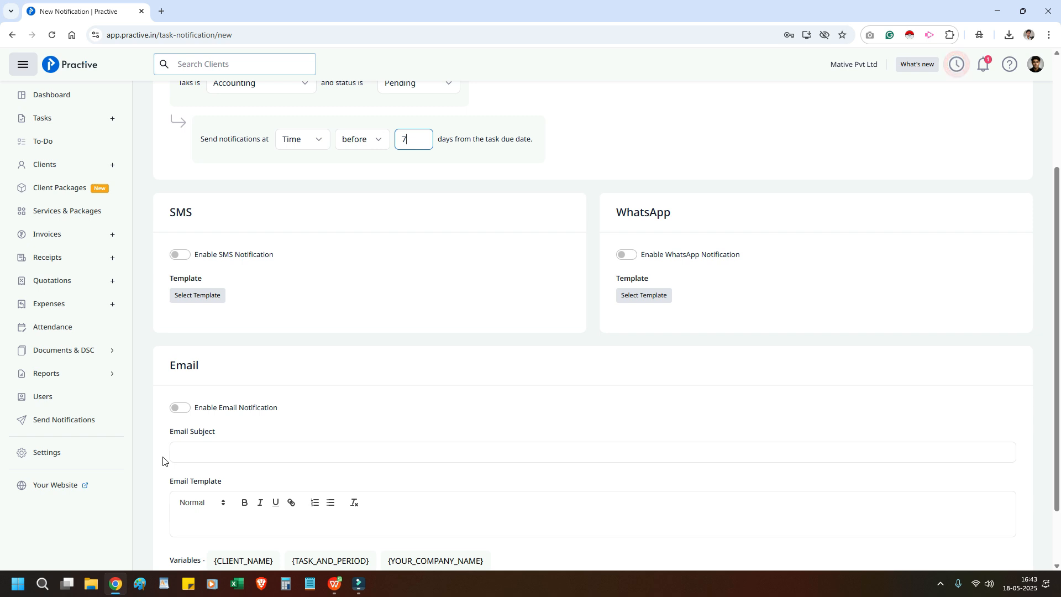
pyautogui.click(105, 453)
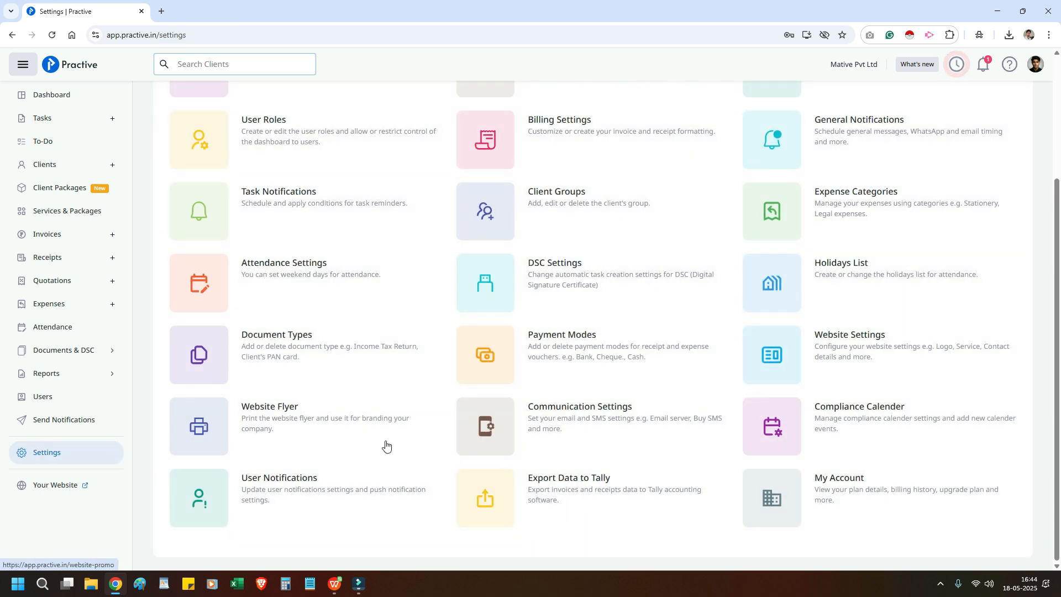
# Step: Review the DSC settings and the holidays list
pyautogui.click(545, 284)
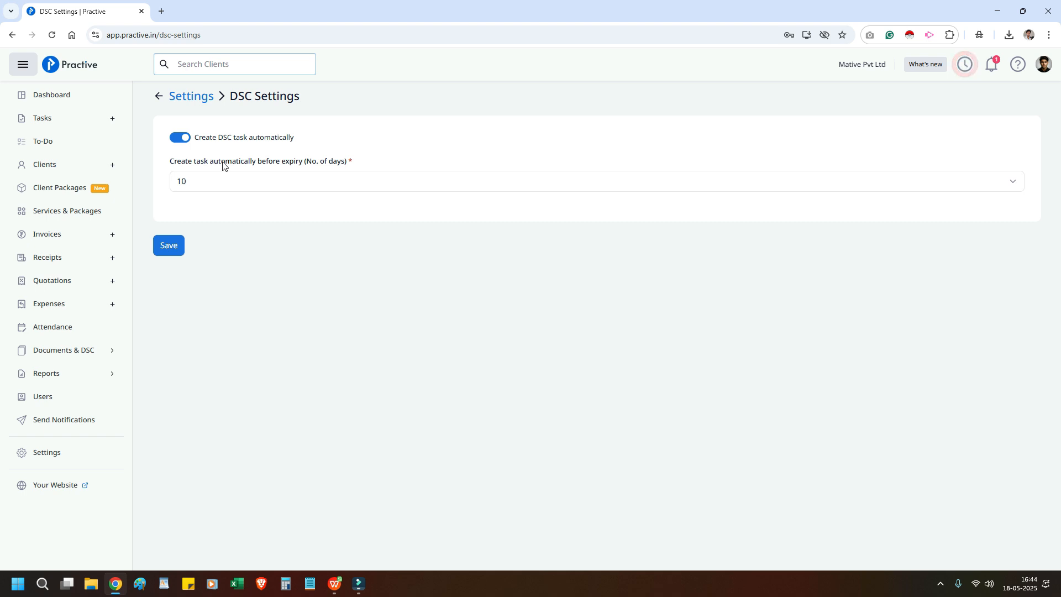
pyautogui.click(160, 97)
pyautogui.click(794, 285)
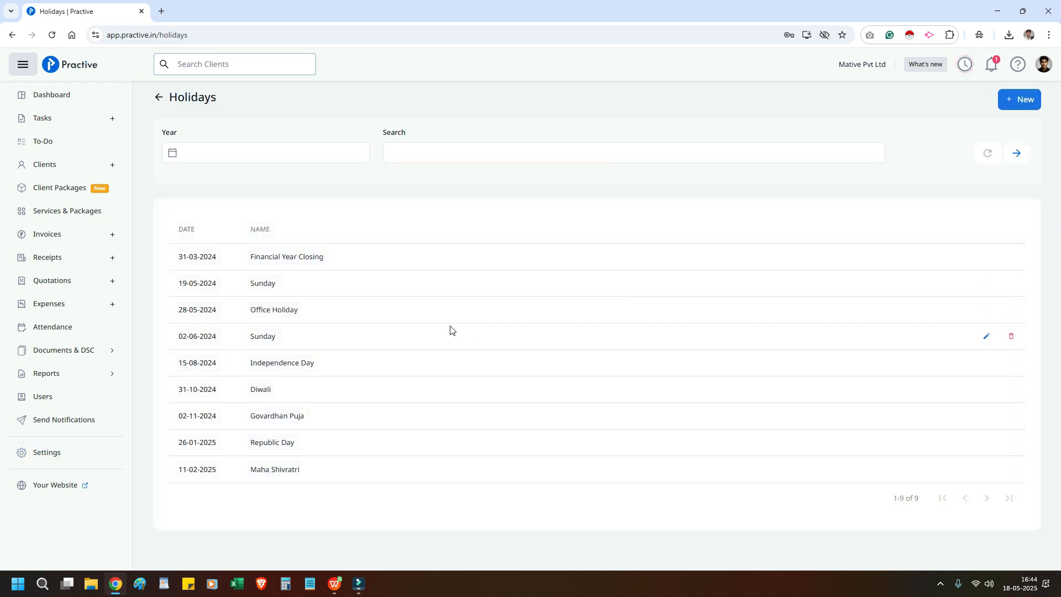
pyautogui.click(159, 98)
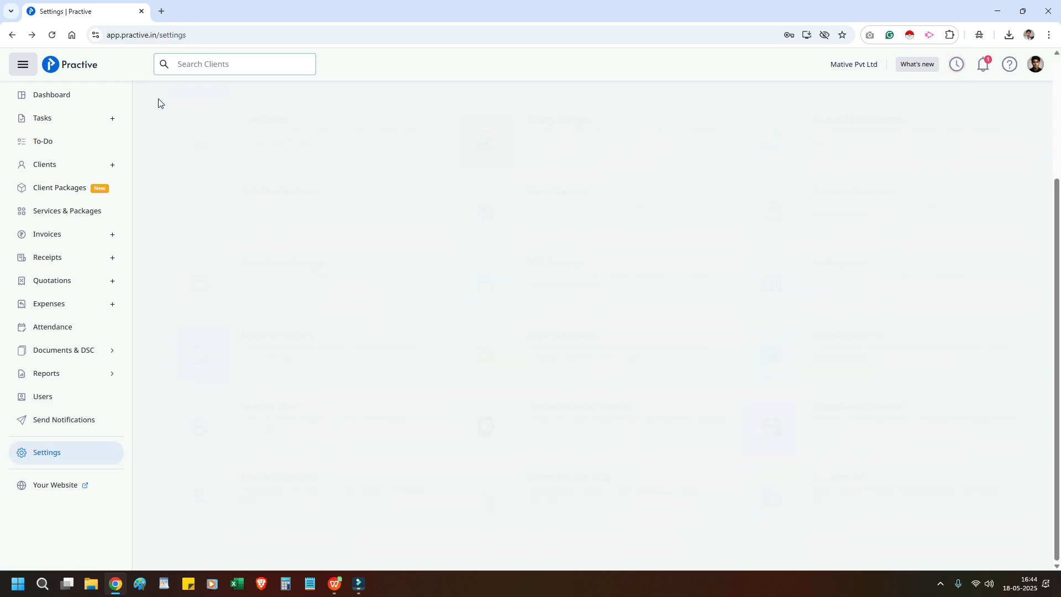
# Step: Review the document types and payment modes lists, then open Website Settings
pyautogui.click(295, 349)
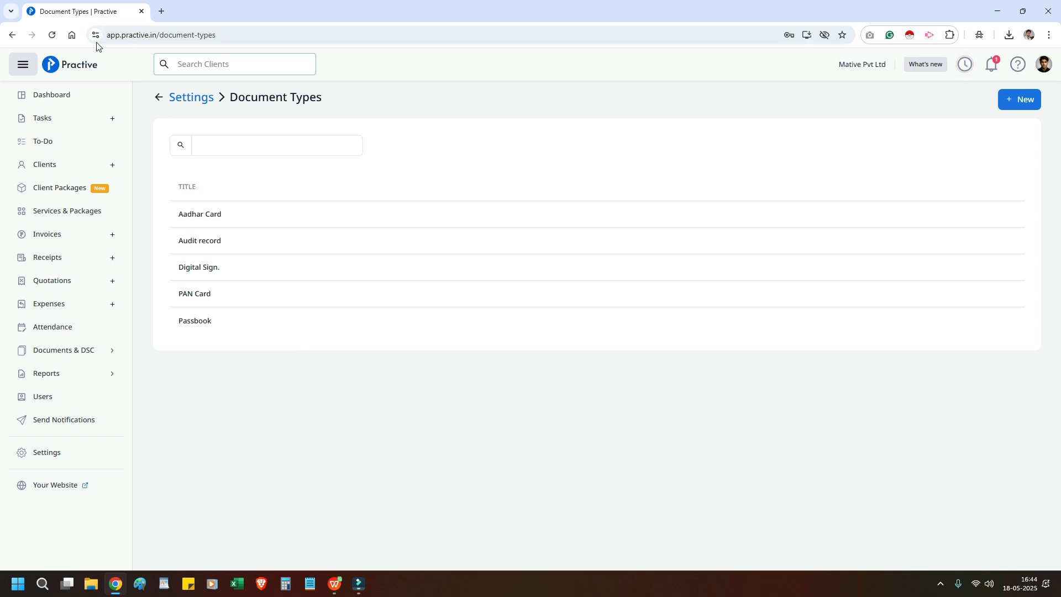
pyautogui.click(158, 97)
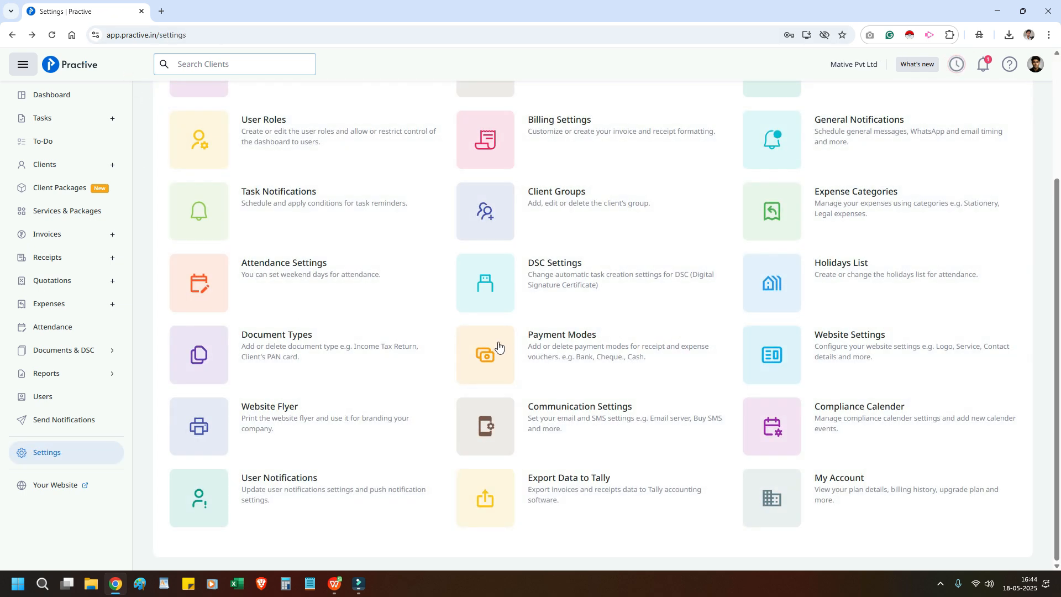
pyautogui.click(532, 350)
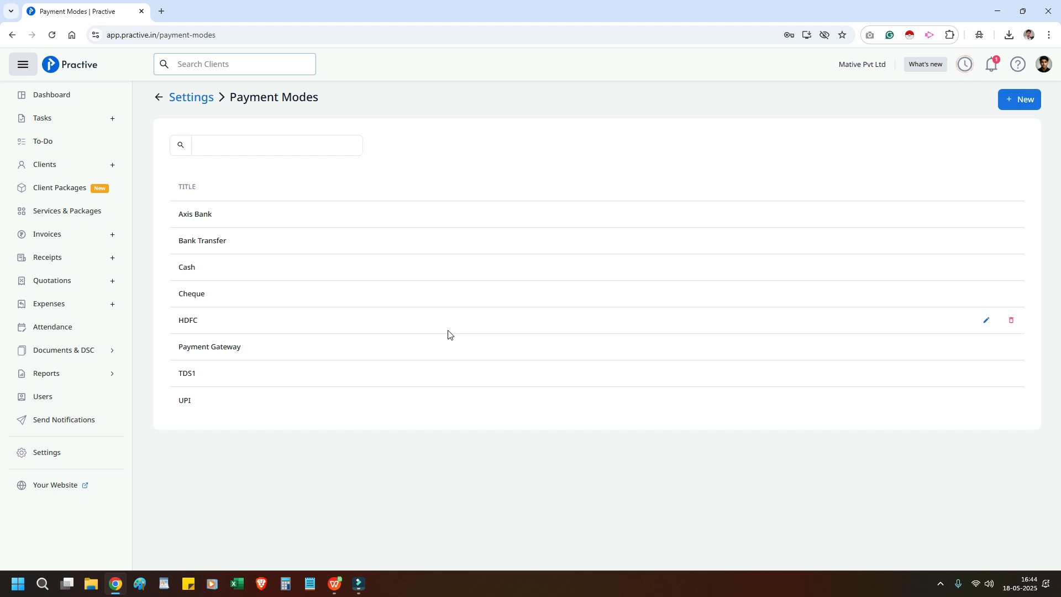
pyautogui.click(158, 97)
pyautogui.click(772, 362)
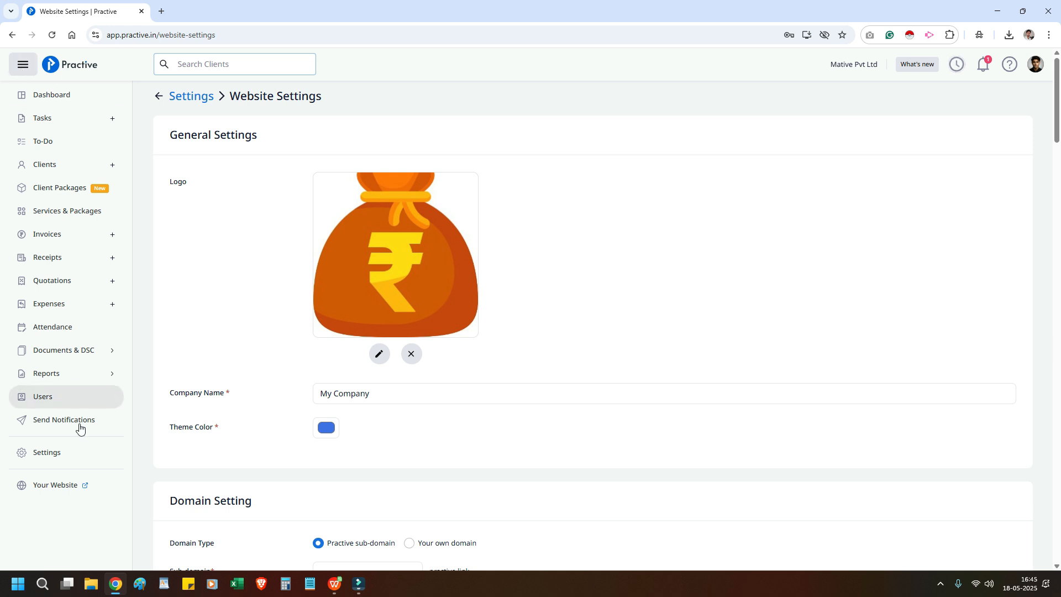
pyautogui.click(59, 486)
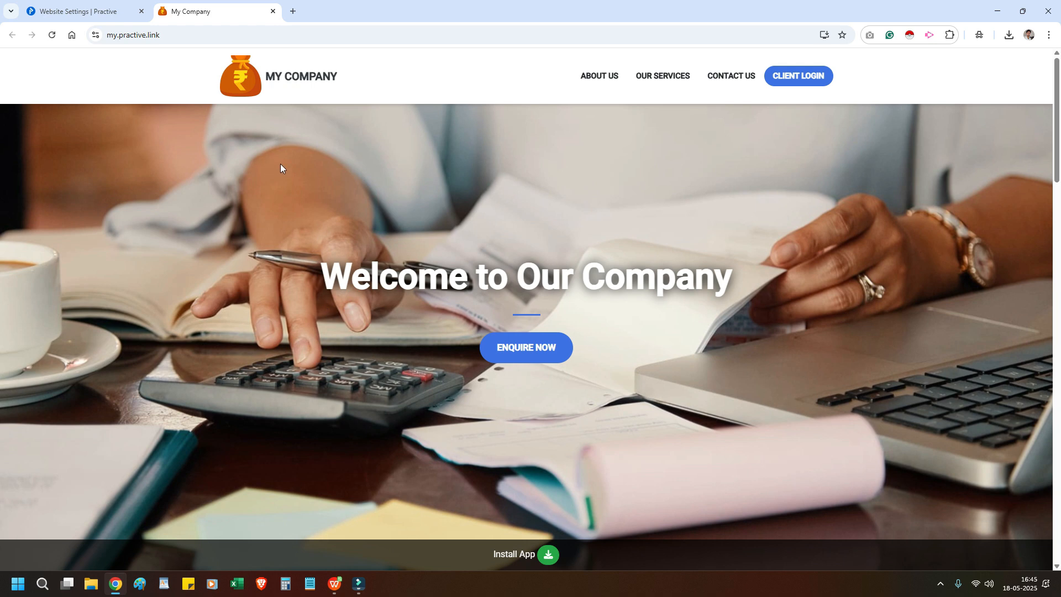
pyautogui.scroll(-3, 740, 365)
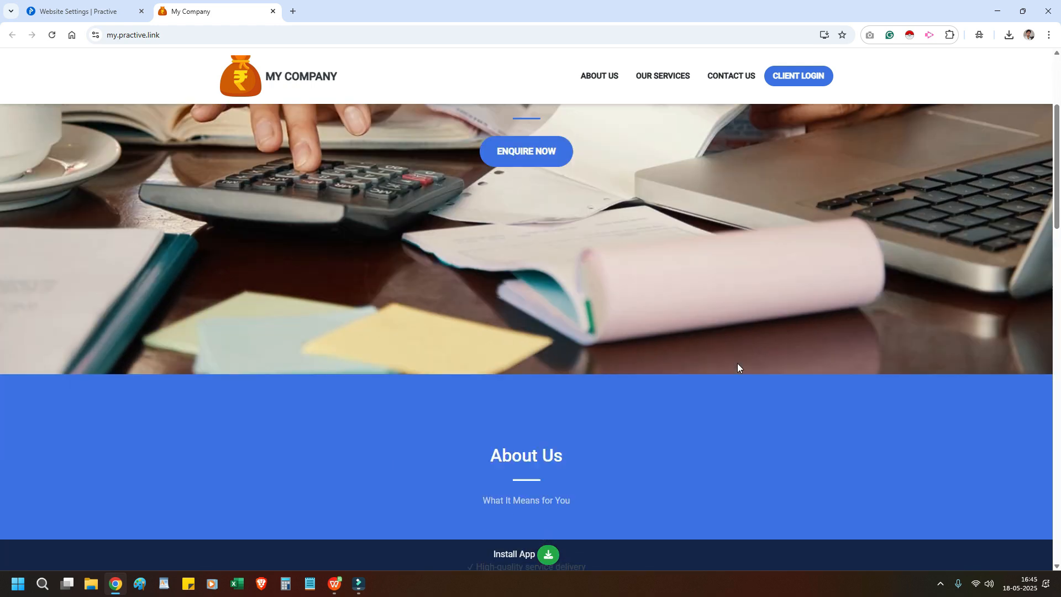
pyautogui.scroll(3, 737, 363)
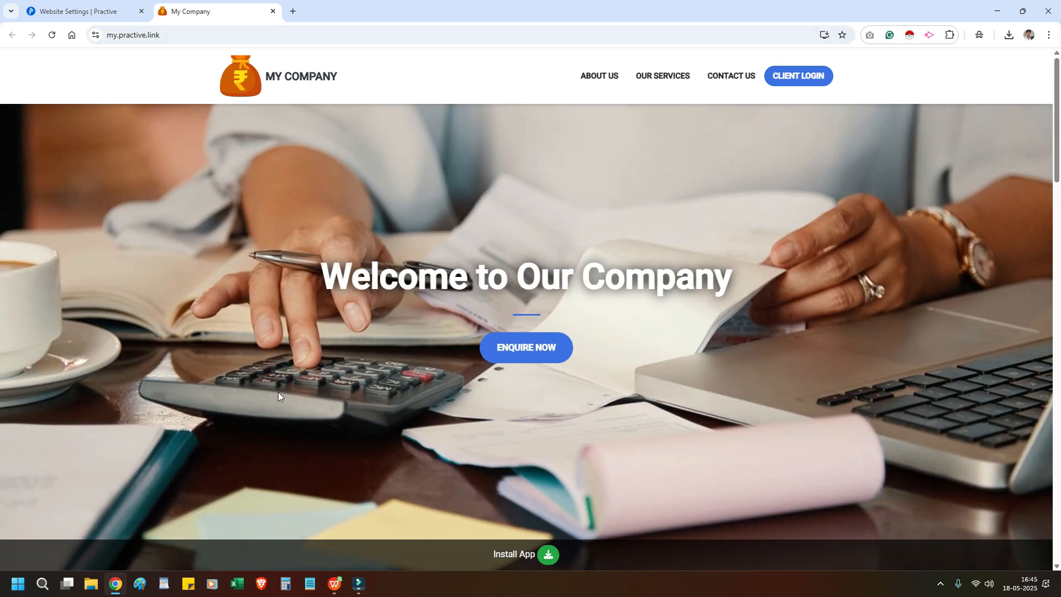
pyautogui.click(104, 10)
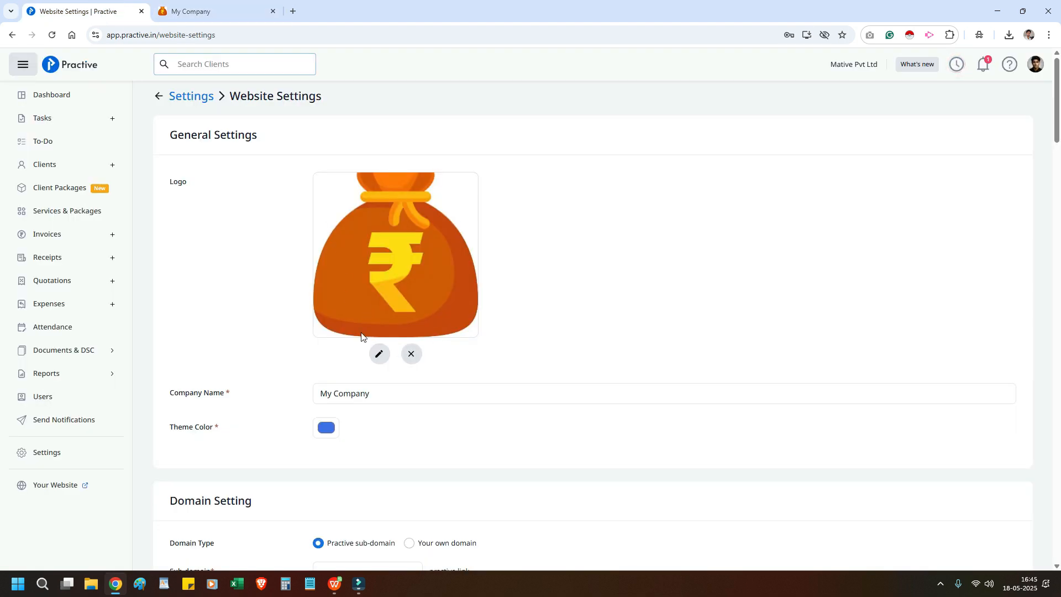
pyautogui.scroll(-2, 410, 316)
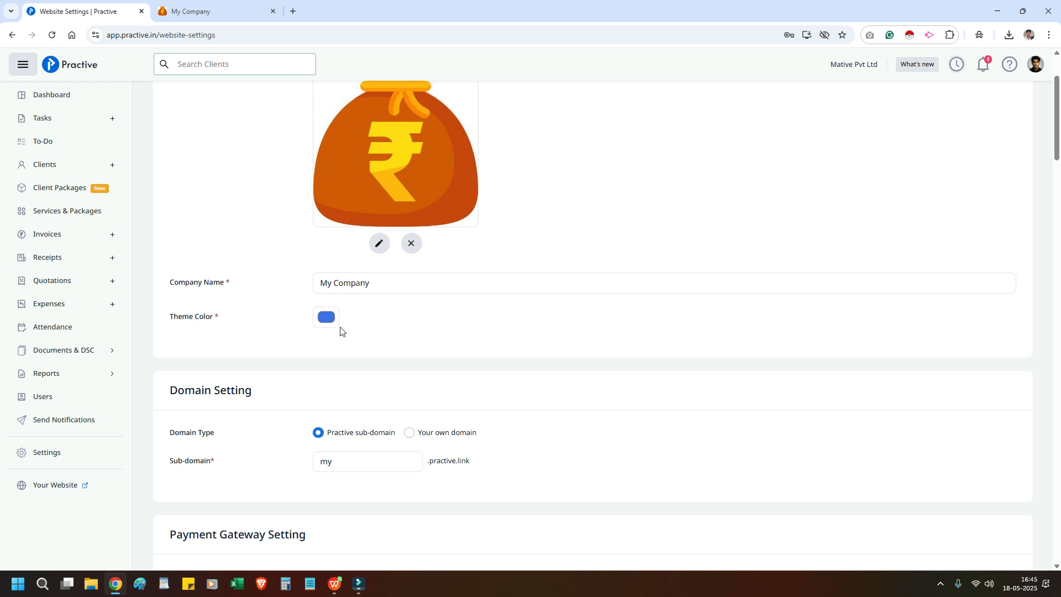
pyautogui.scroll(-2, 340, 331)
pyautogui.moveTo(185, 280); pyautogui.dragTo(245, 279)
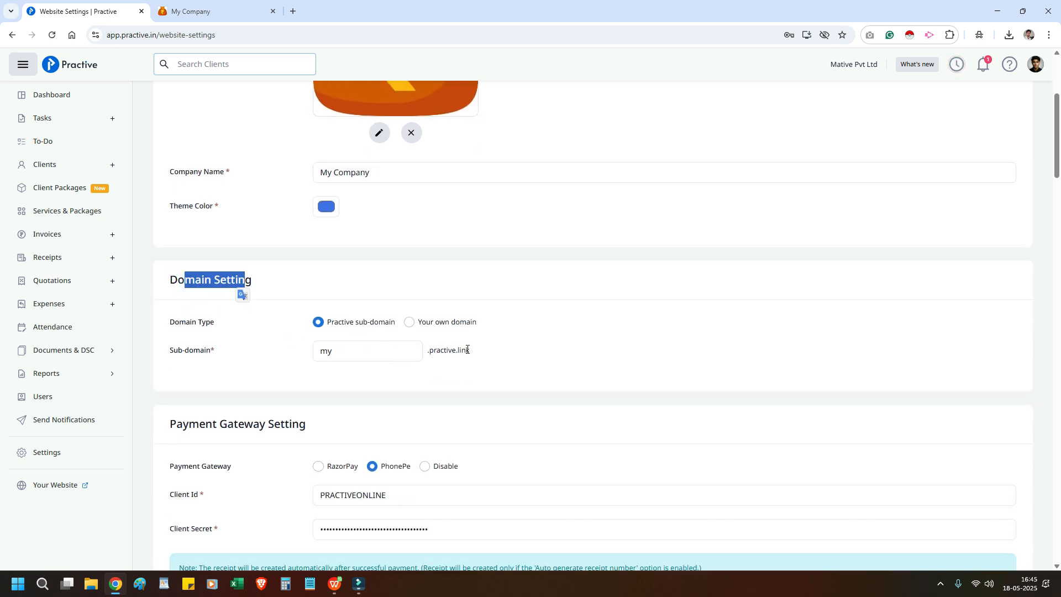
pyautogui.moveTo(470, 350); pyautogui.dragTo(429, 352)
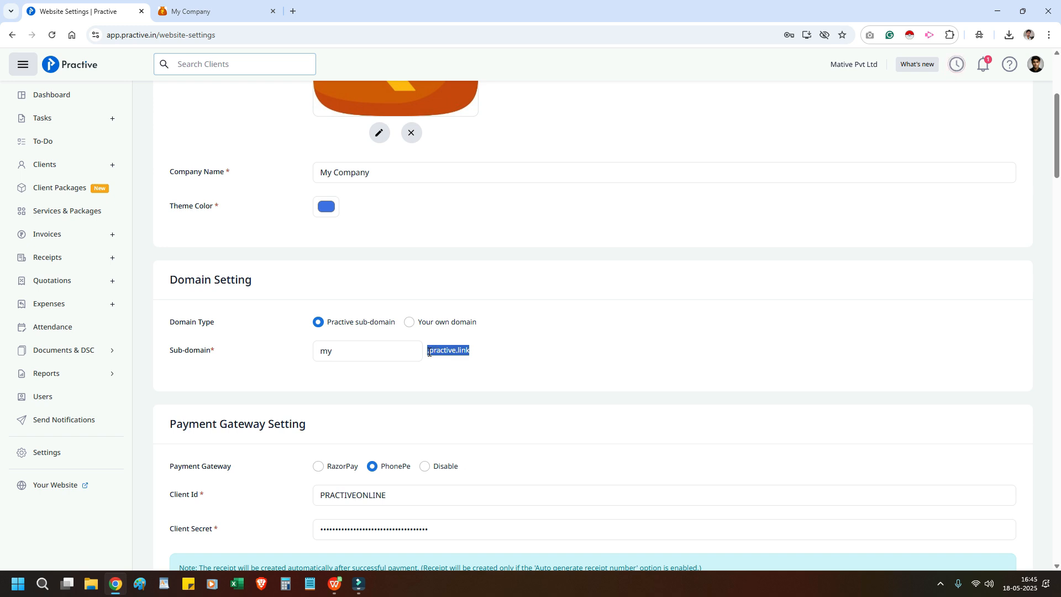
pyautogui.moveTo(333, 351); pyautogui.dragTo(319, 350)
pyautogui.click(409, 323)
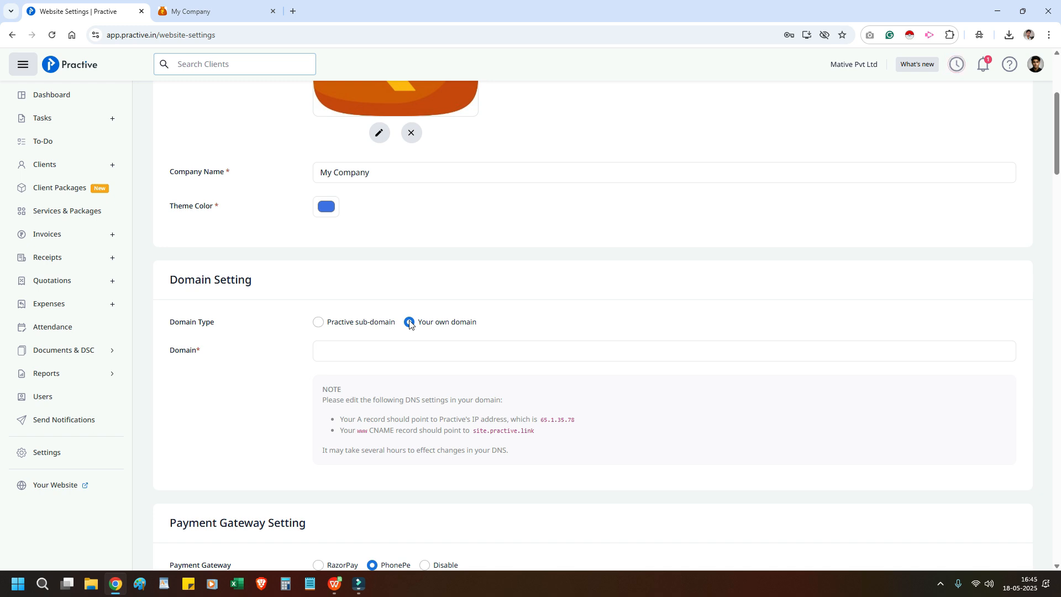
pyautogui.click(434, 351)
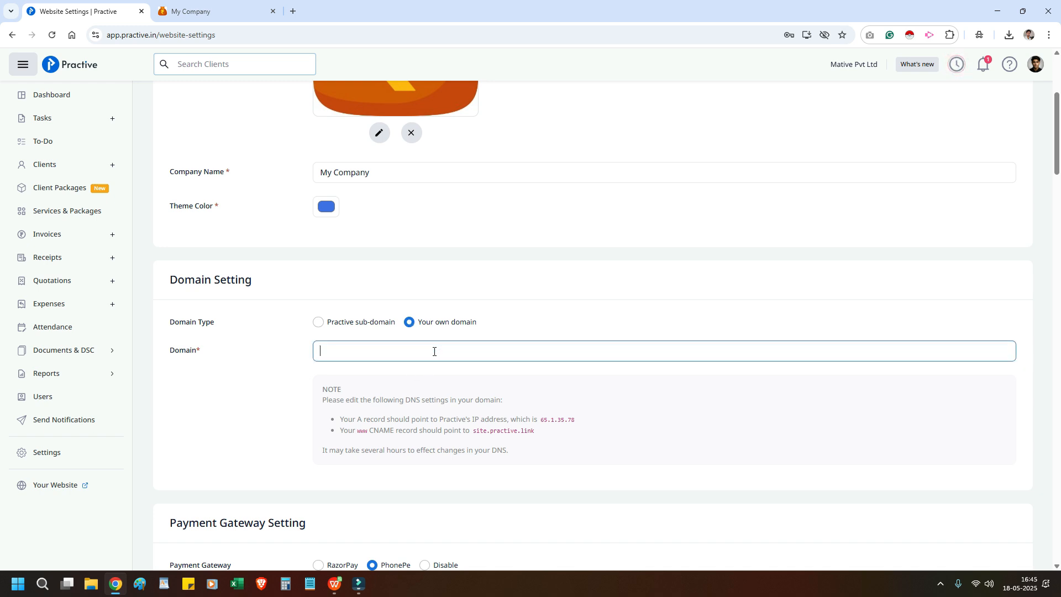
pyautogui.scroll(-5, 435, 351)
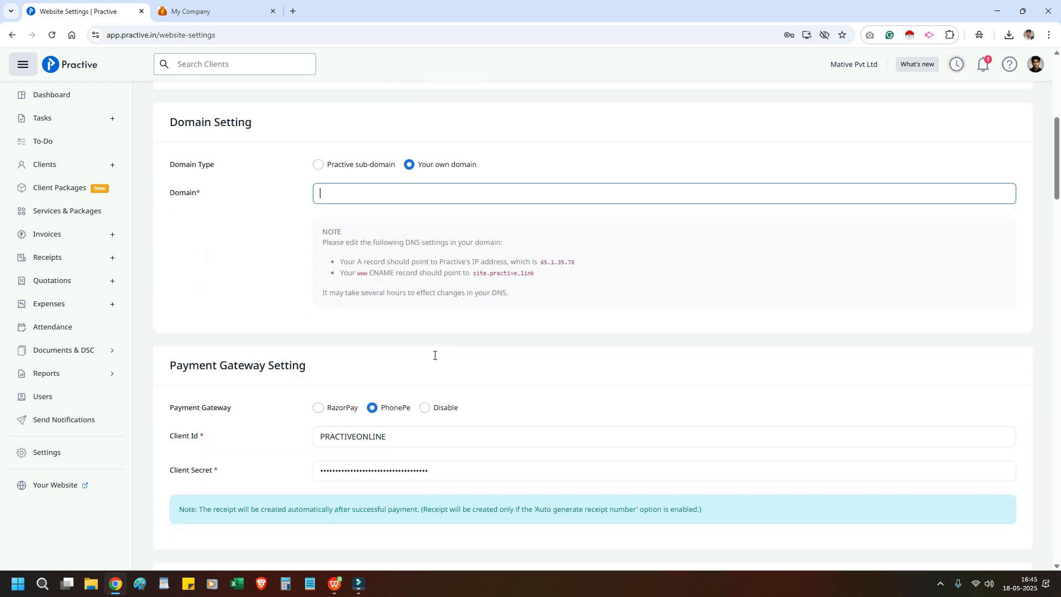
pyautogui.moveTo(179, 246); pyautogui.dragTo(253, 247)
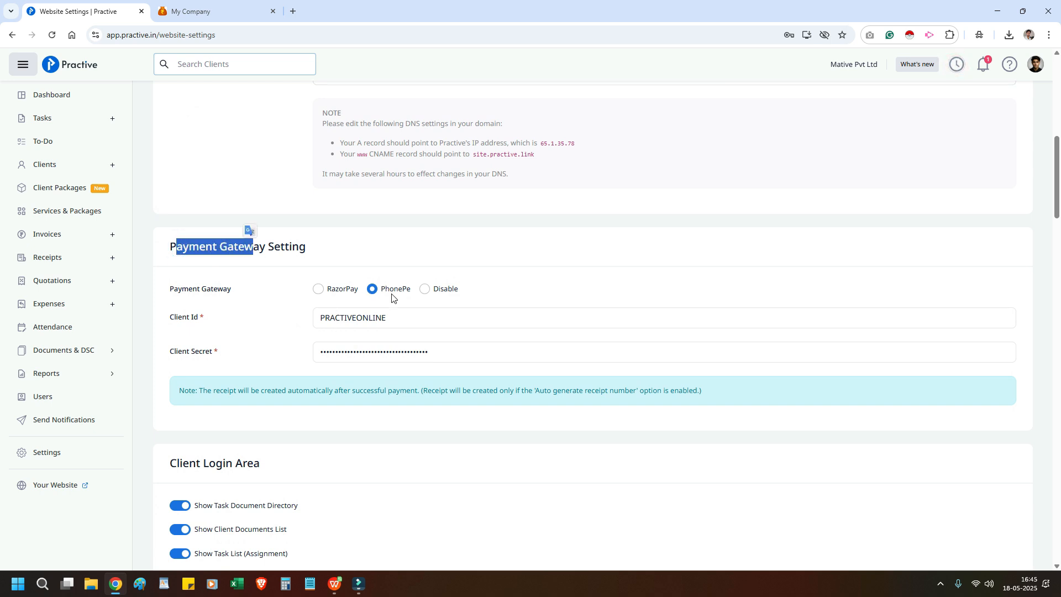
pyautogui.scroll(-2, 392, 298)
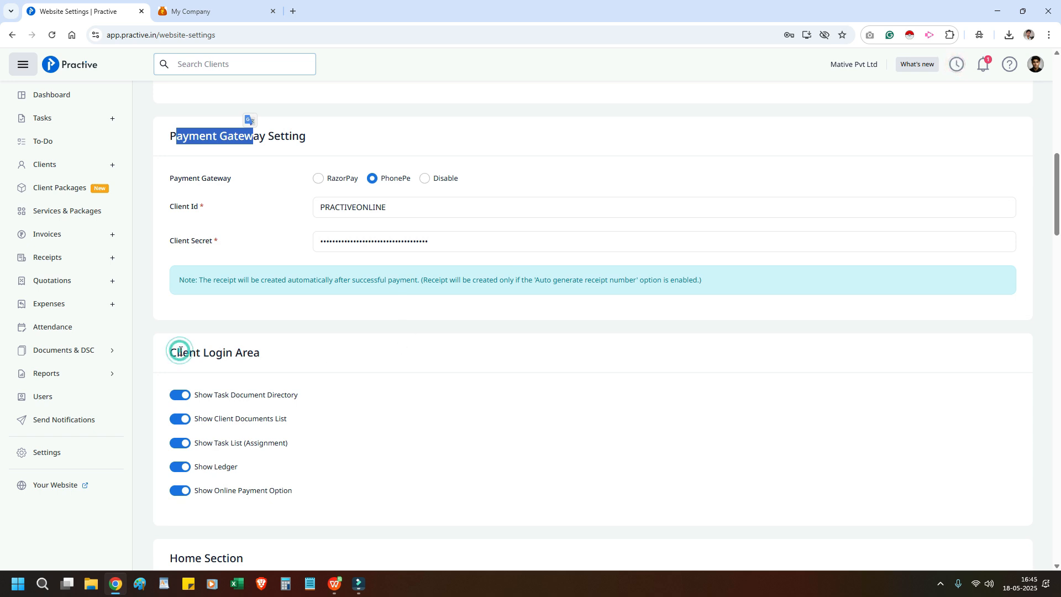
pyautogui.moveTo(179, 353); pyautogui.dragTo(256, 352)
pyautogui.scroll(-2, 252, 350)
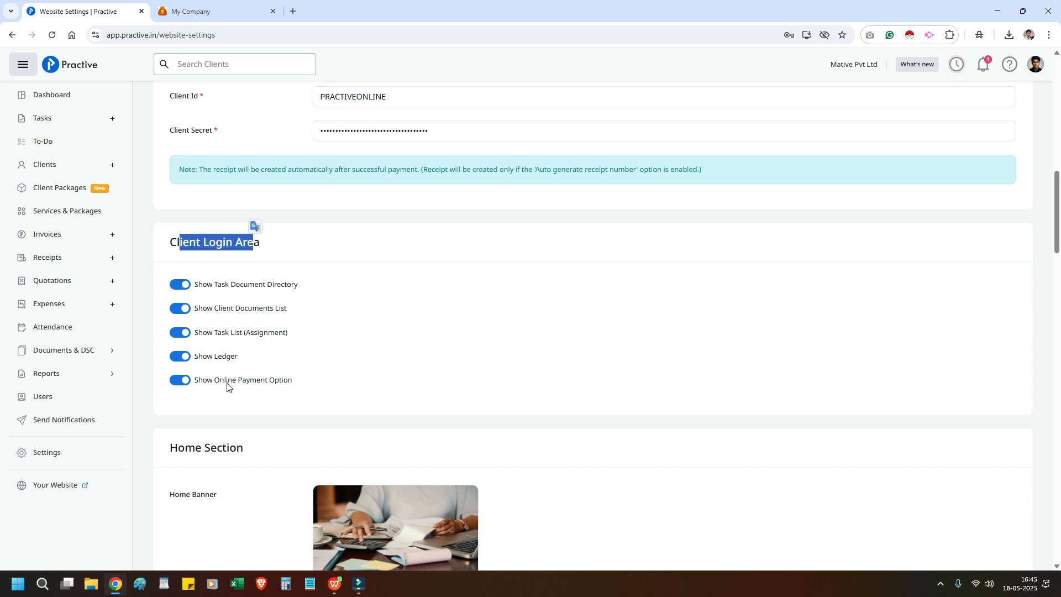
pyautogui.scroll(-2, 227, 386)
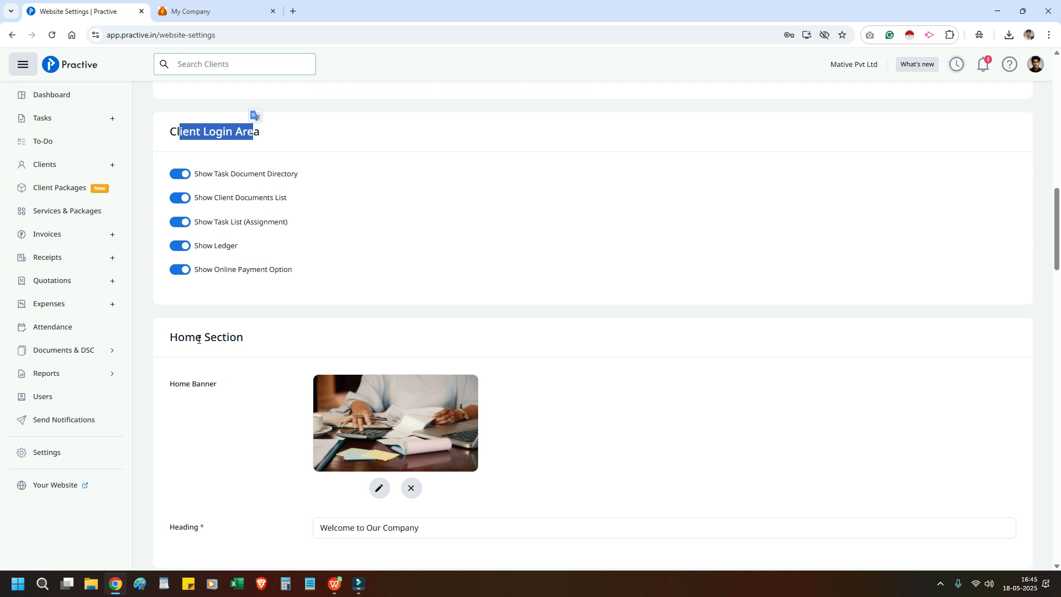
pyautogui.moveTo(244, 337); pyautogui.dragTo(185, 338)
pyautogui.scroll(-3, 232, 406)
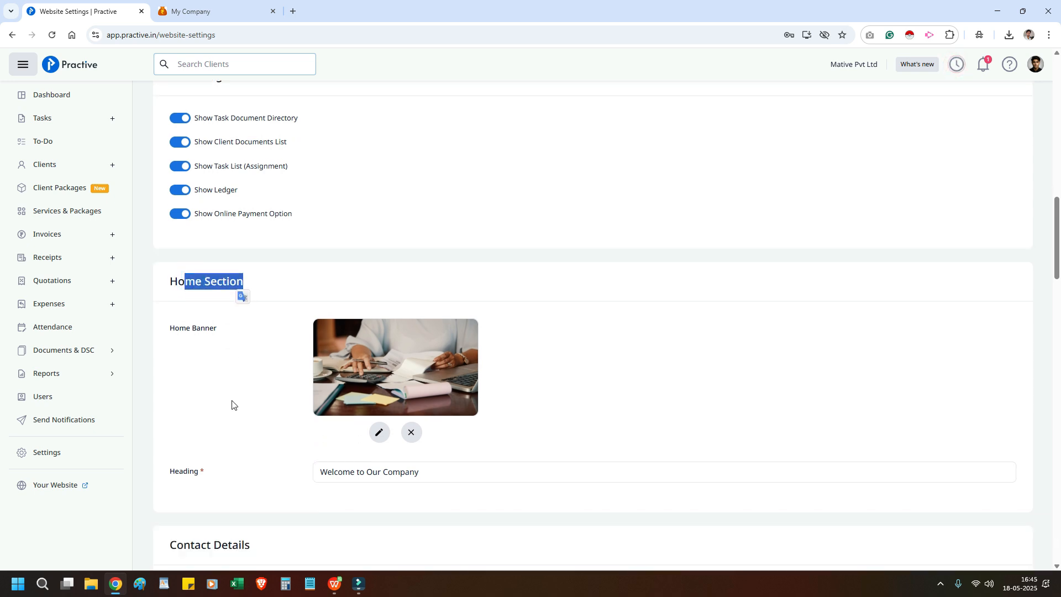
pyautogui.scroll(-2, 246, 389)
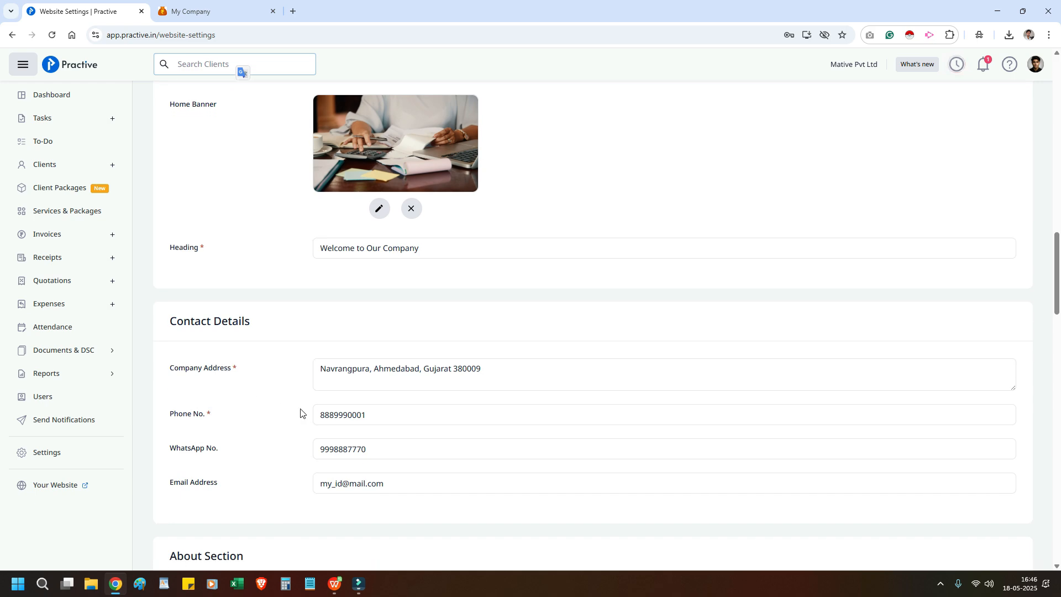
pyautogui.scroll(-7, 299, 413)
pyautogui.scroll(-10, 299, 414)
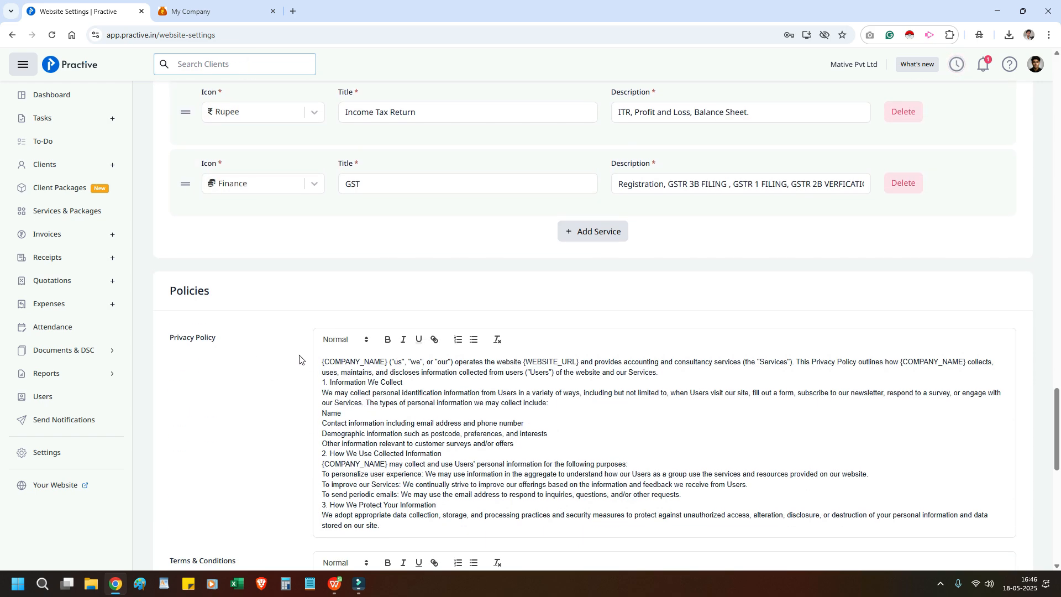
pyautogui.scroll(-4, 287, 396)
pyautogui.scroll(-6, 286, 396)
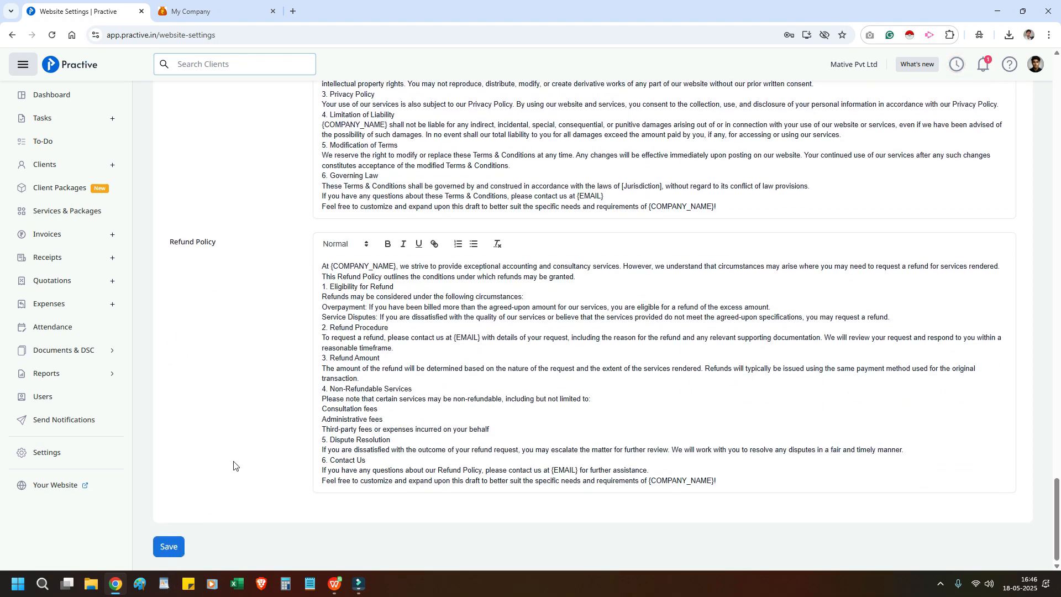
pyautogui.scroll(15, 320, 436)
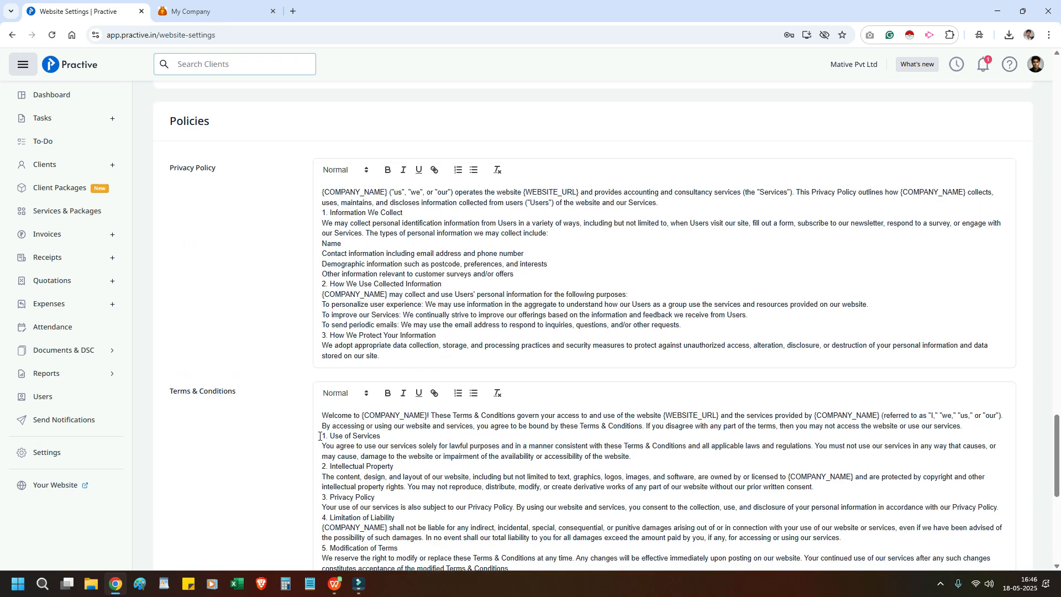
# Step: Switch to the public company website and scroll through it
pyautogui.click(212, 13)
pyautogui.scroll(-3, 412, 313)
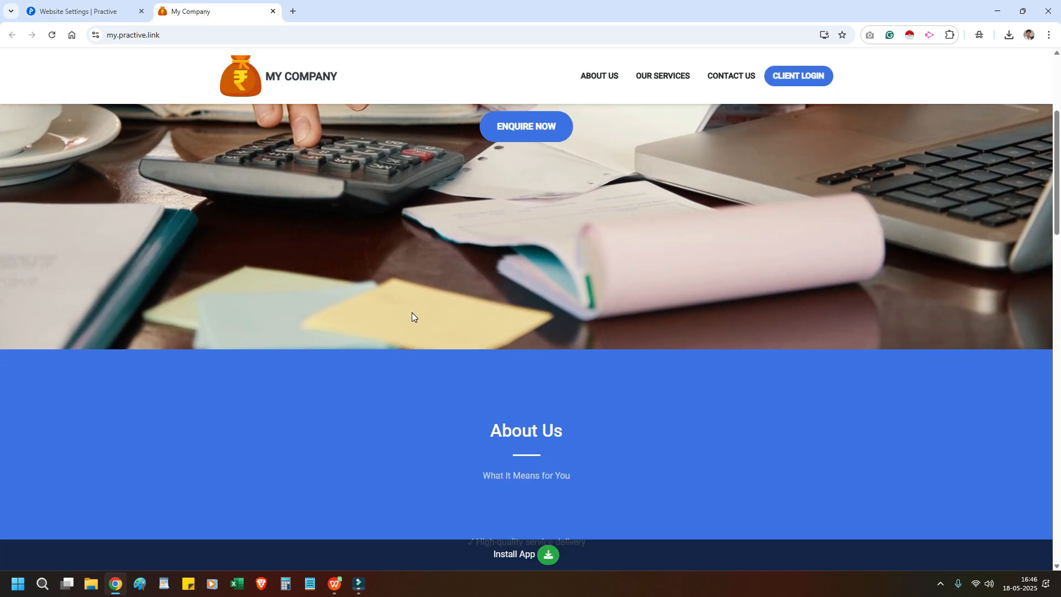
pyautogui.scroll(-6, 427, 298)
pyautogui.scroll(-15, 428, 300)
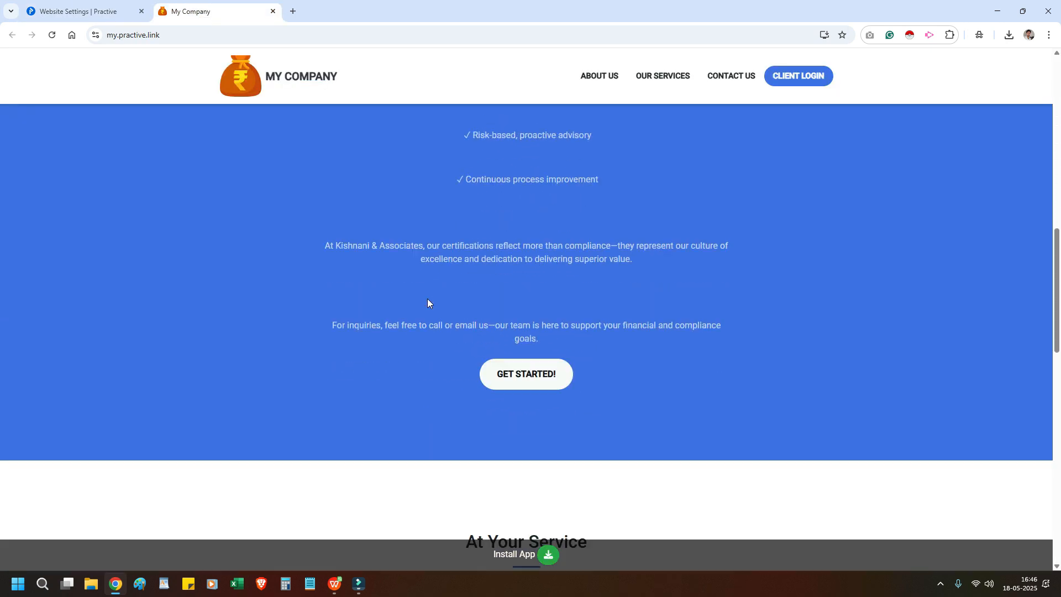
pyautogui.scroll(-4, 427, 303)
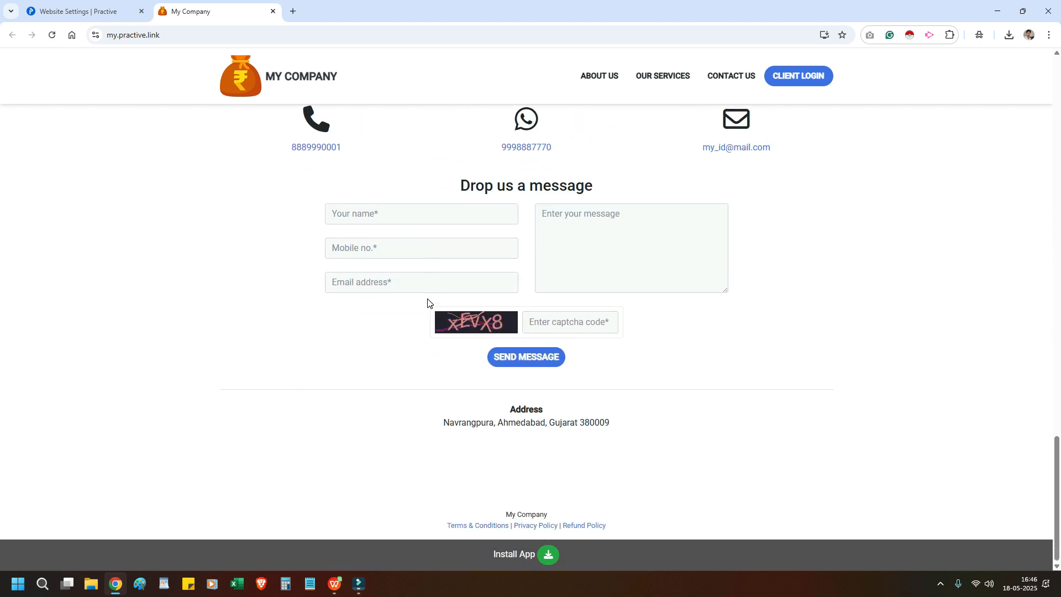
pyautogui.scroll(9, 428, 303)
pyautogui.scroll(12, 427, 301)
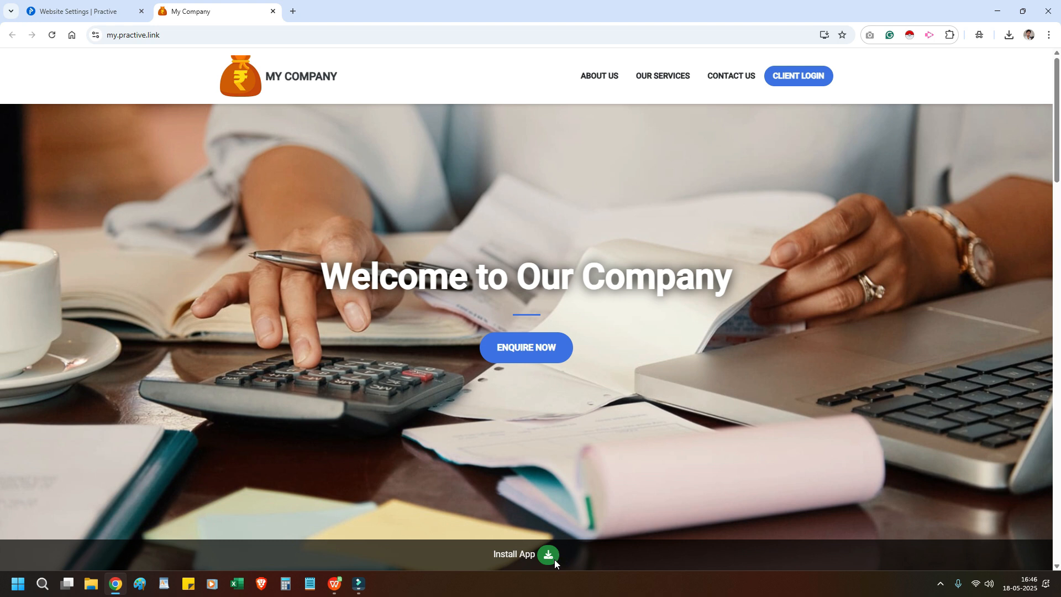
# Step: Log in to the client portal with the mobile number and the received one-time password
pyautogui.click(797, 83)
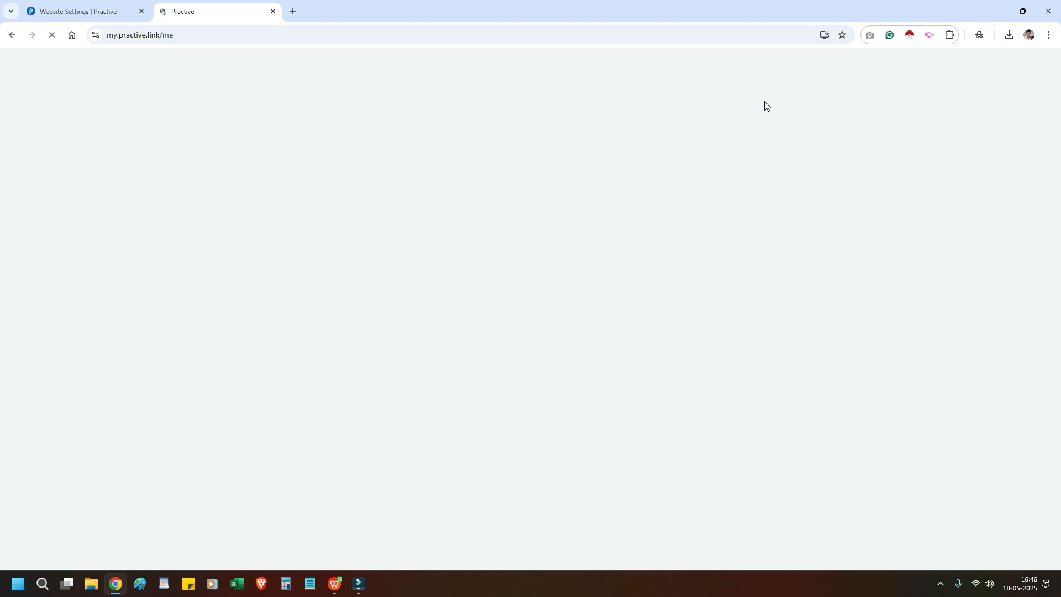
pyautogui.click(517, 243)
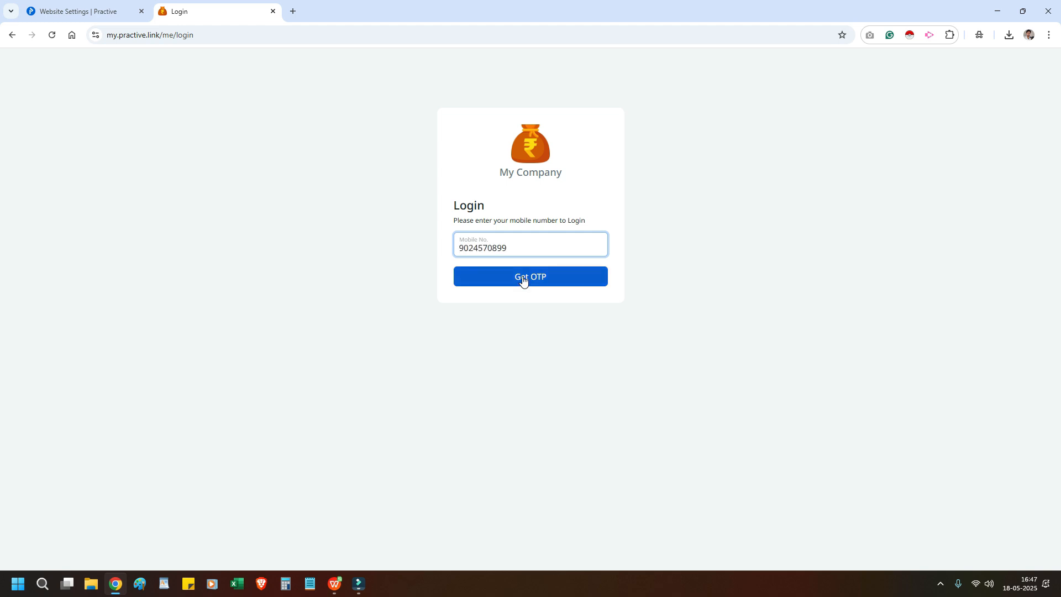
pyautogui.click(521, 277)
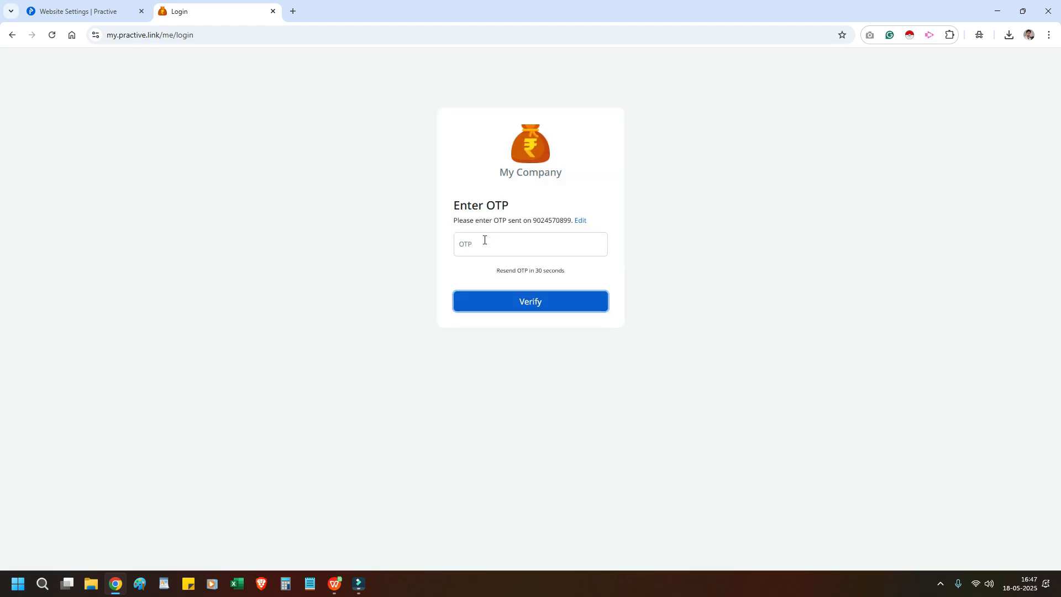
pyautogui.click(484, 245)
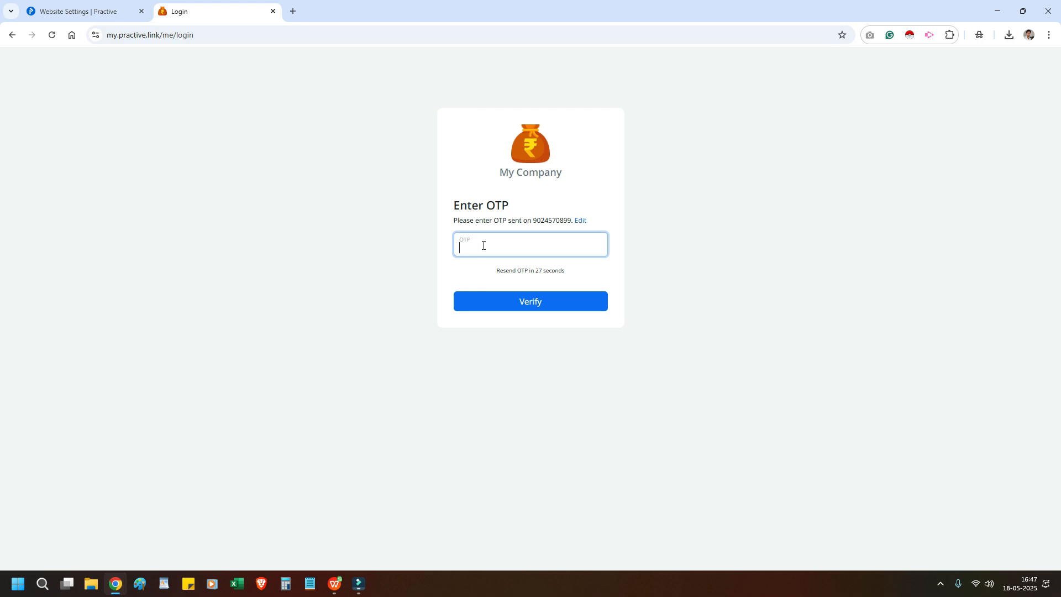
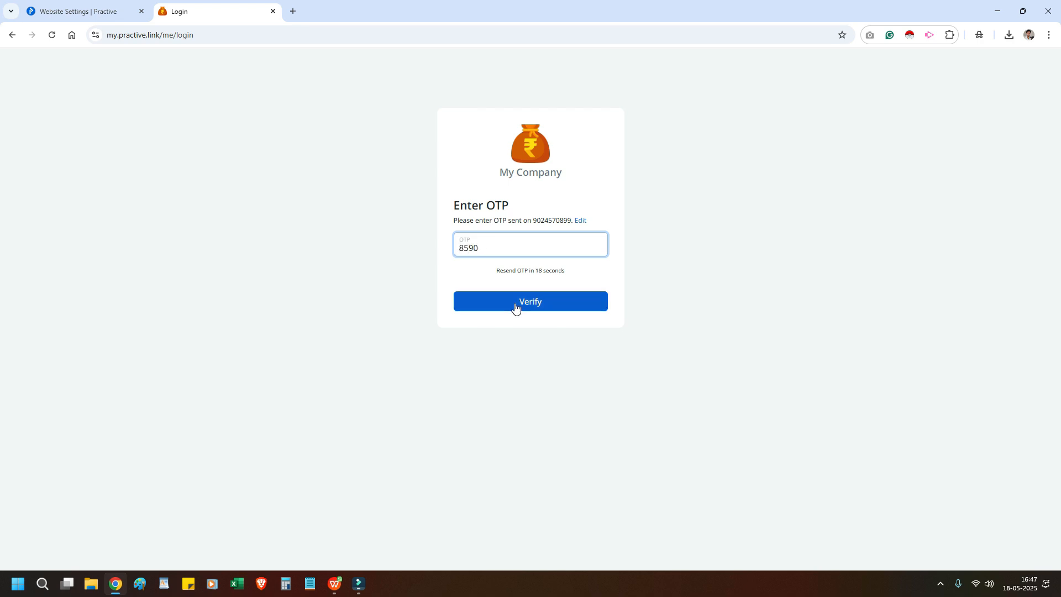
pyautogui.click(515, 307)
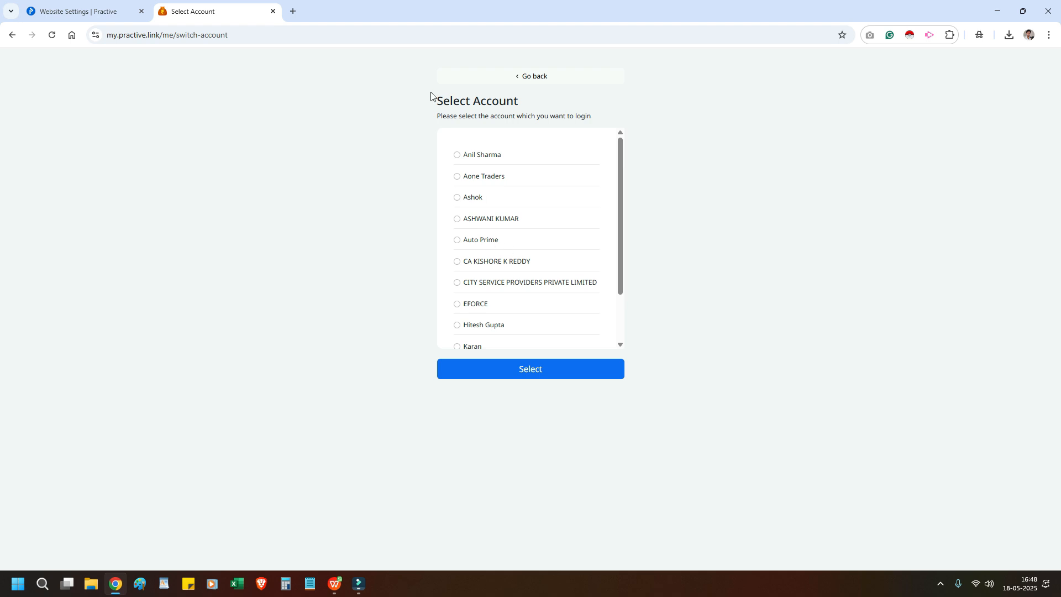
# Step: Choose the client account and enter its portal
pyautogui.moveTo(440, 101); pyautogui.dragTo(505, 105)
pyautogui.scroll(-2, 509, 207)
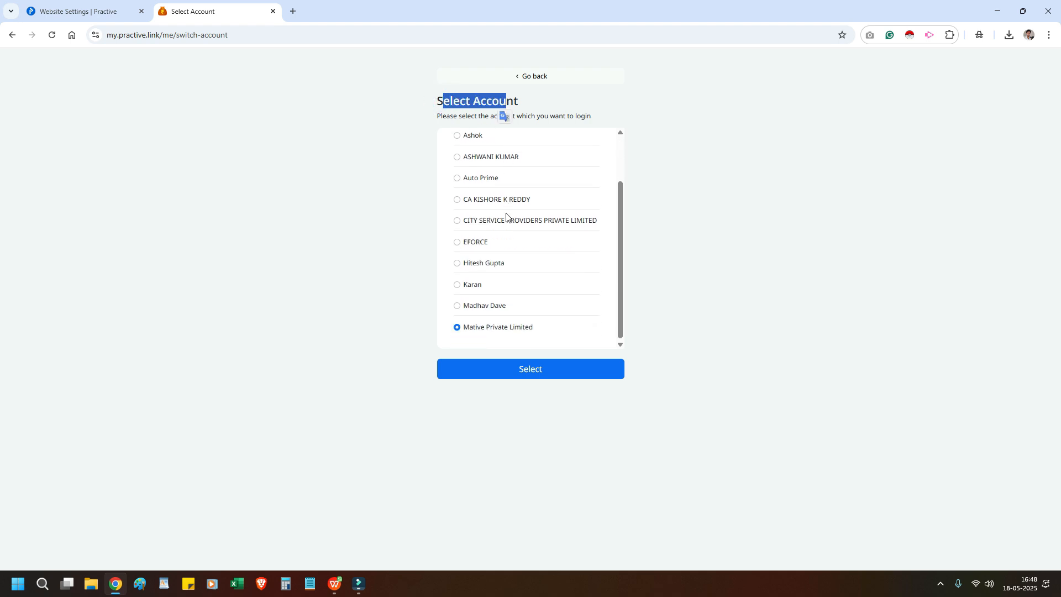
pyautogui.scroll(2, 516, 265)
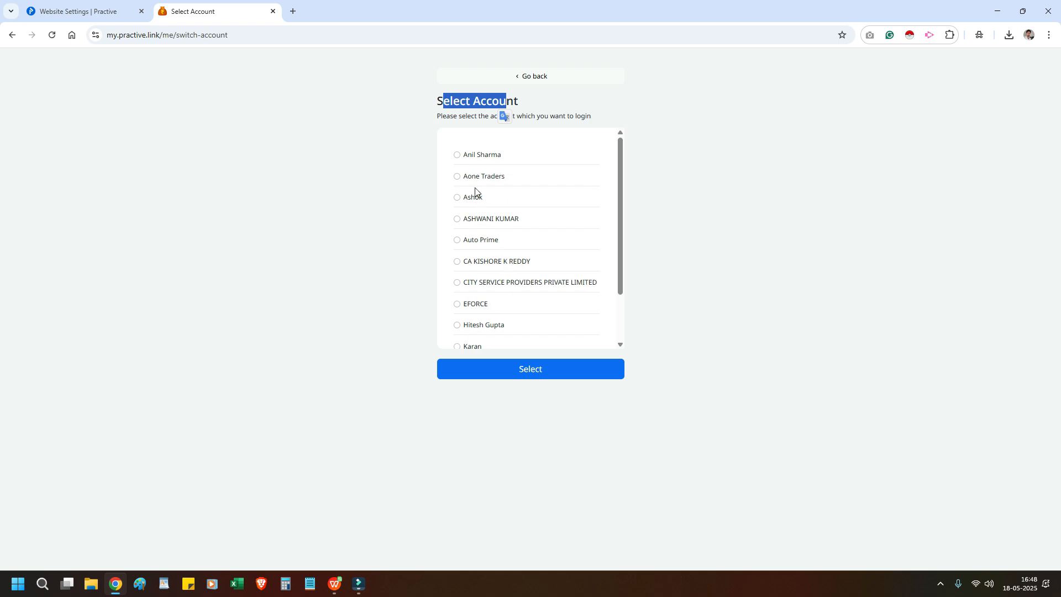
pyautogui.click(458, 156)
pyautogui.click(530, 372)
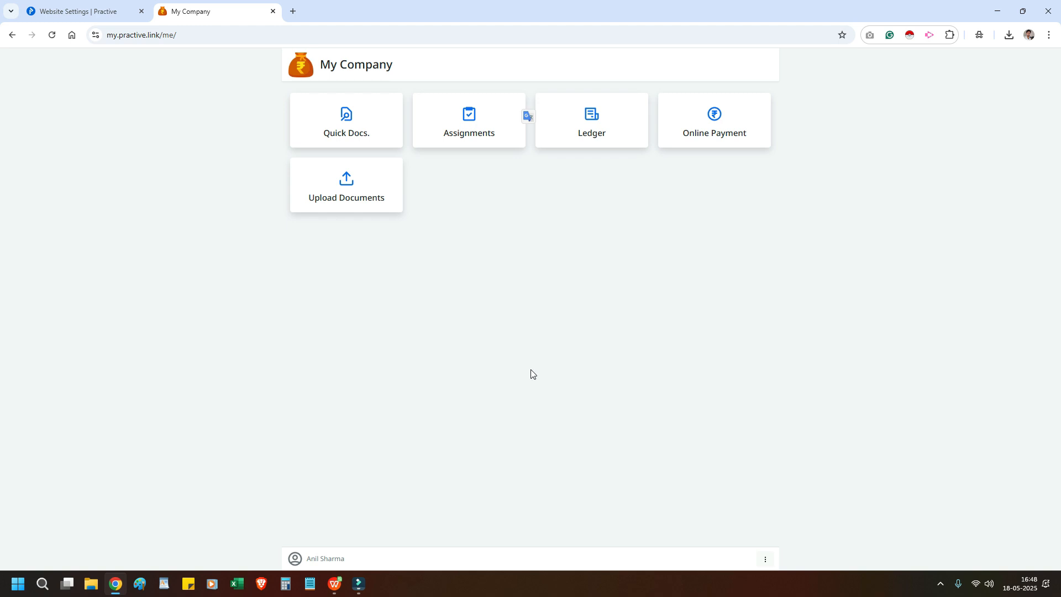
# Step: Open the portal's Quick Docs, then view the client's Documents page in the admin app
pyautogui.click(513, 298)
pyautogui.click(348, 135)
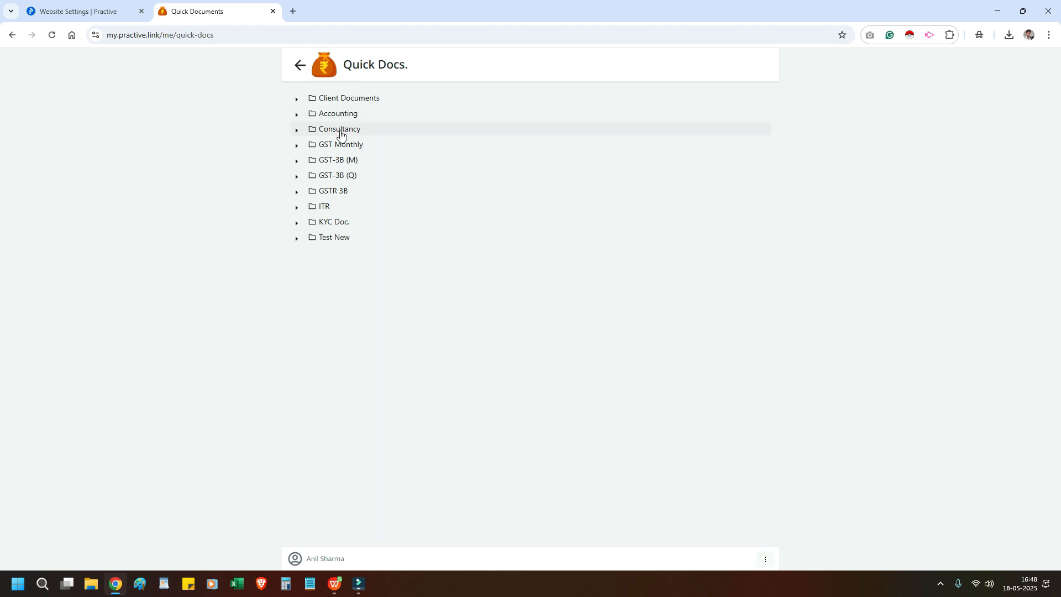
pyautogui.click(105, 10)
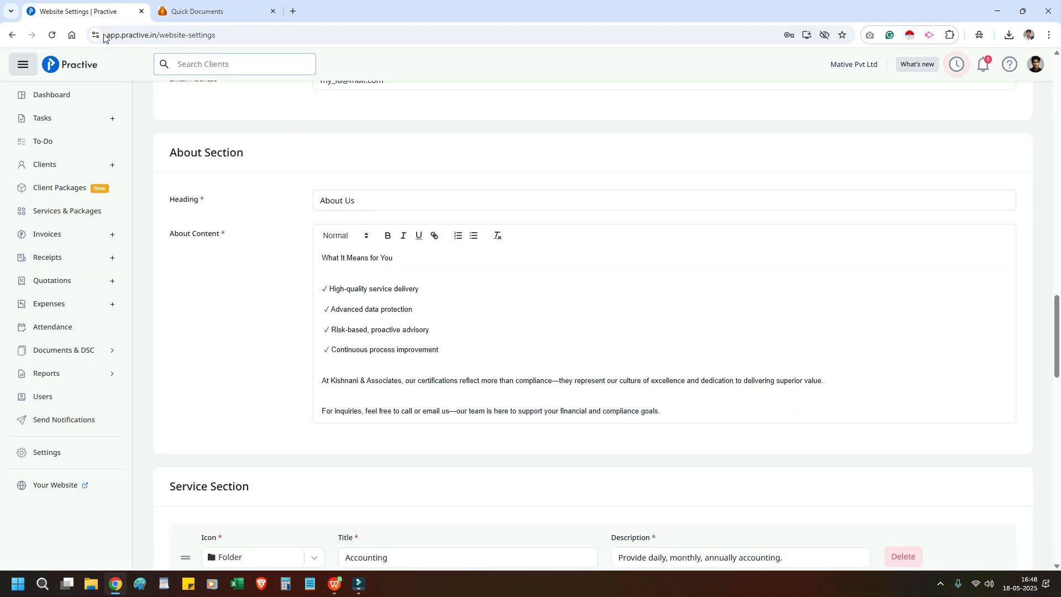
pyautogui.click(74, 172)
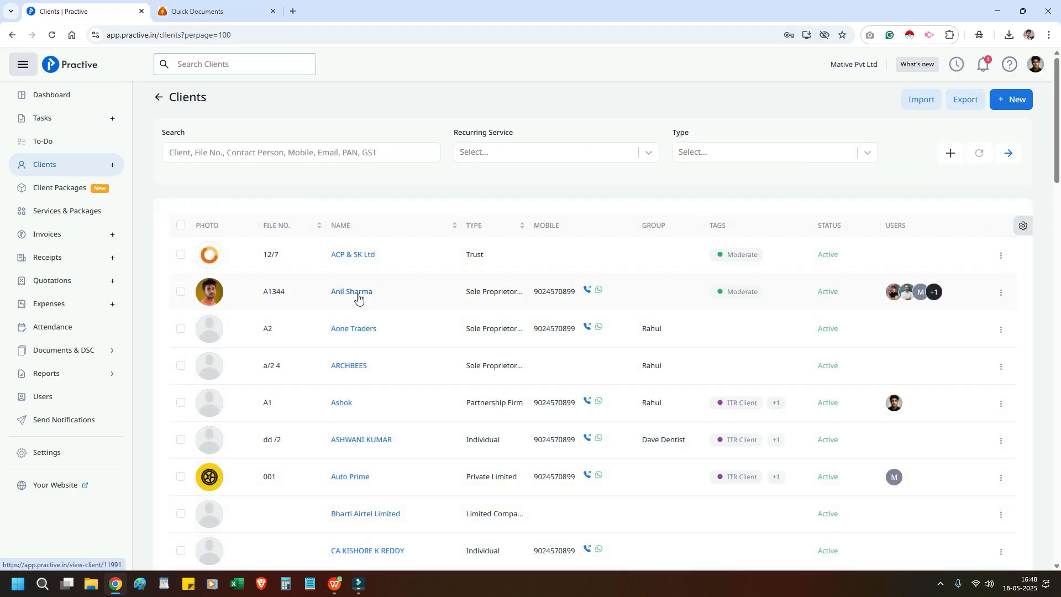
pyautogui.click(357, 294)
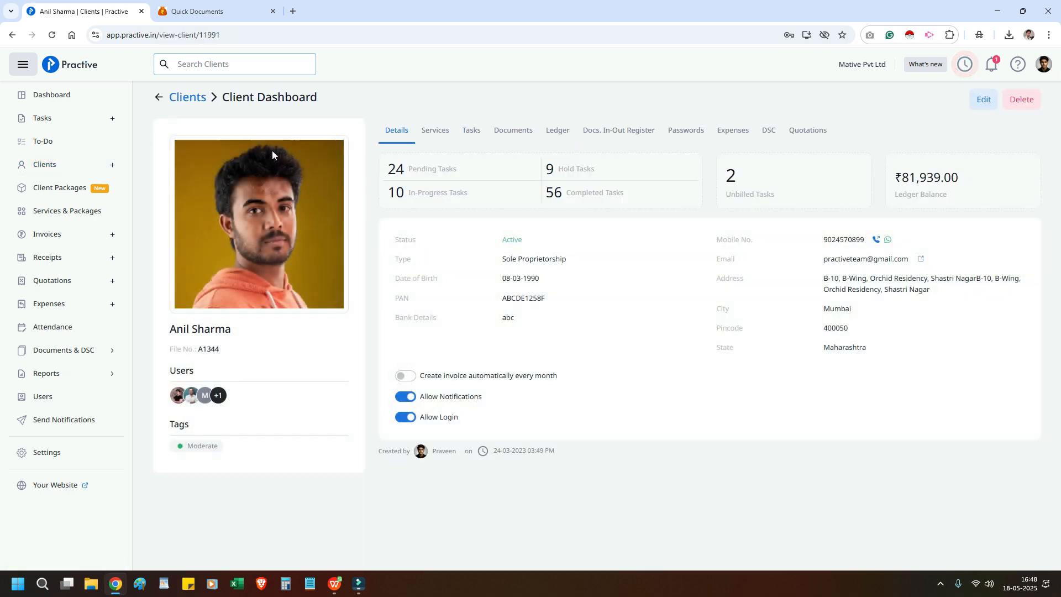
pyautogui.click(524, 143)
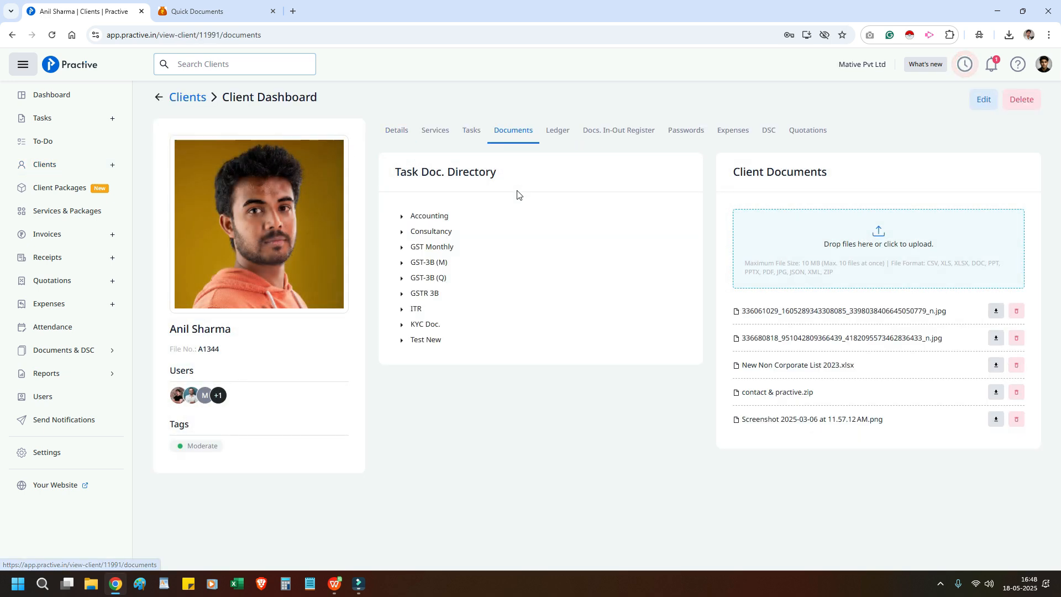
pyautogui.moveTo(445, 177); pyautogui.dragTo(469, 175)
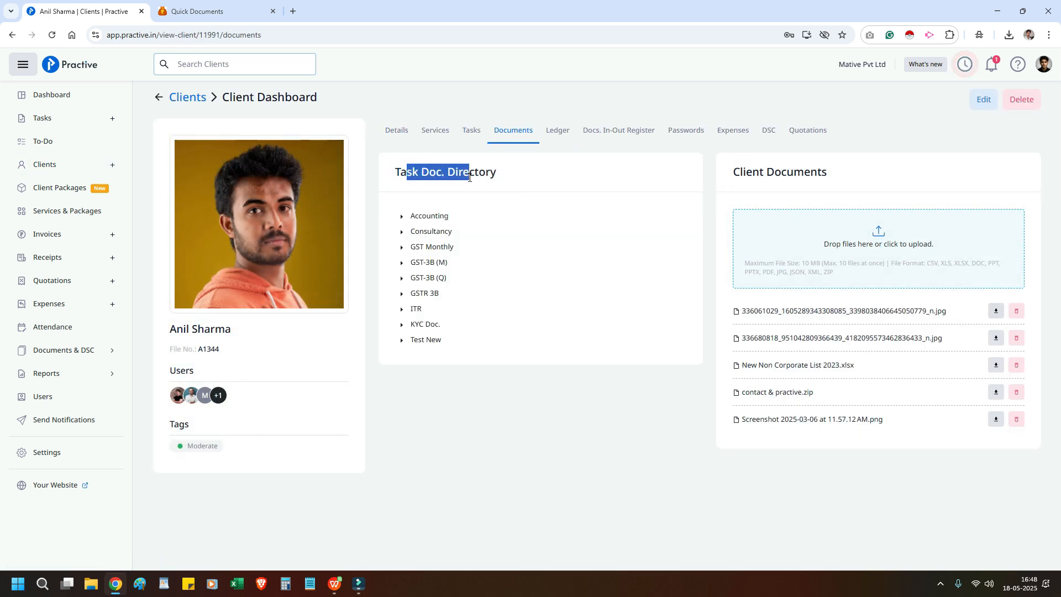
pyautogui.moveTo(759, 172); pyautogui.dragTo(794, 174)
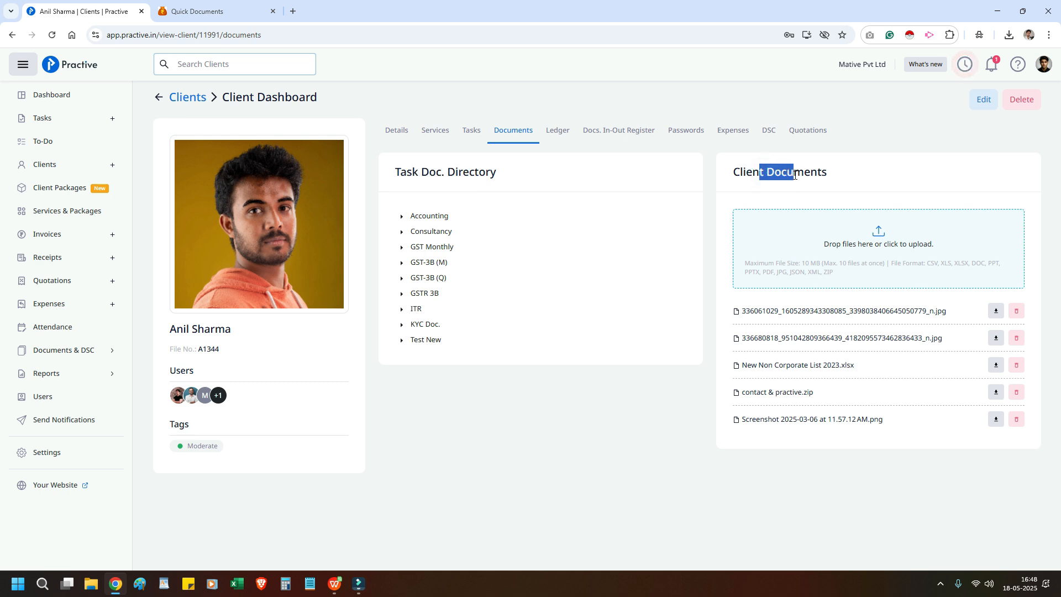
# Step: Expand the portal's Client Documents folder to list its five files, then return home
pyautogui.click(245, 15)
pyautogui.moveTo(317, 559); pyautogui.dragTo(340, 559)
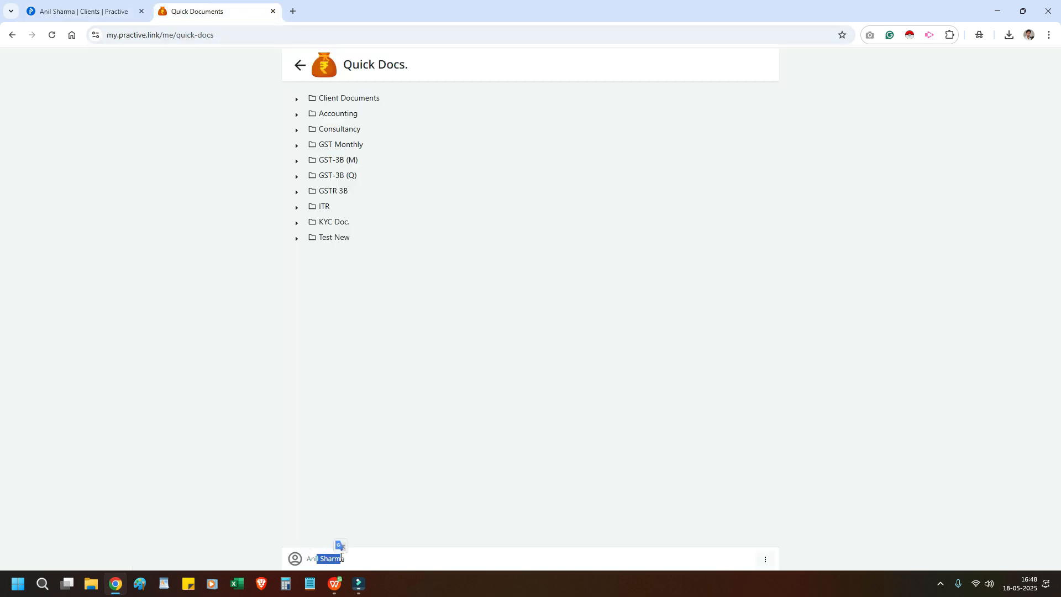
pyautogui.click(297, 99)
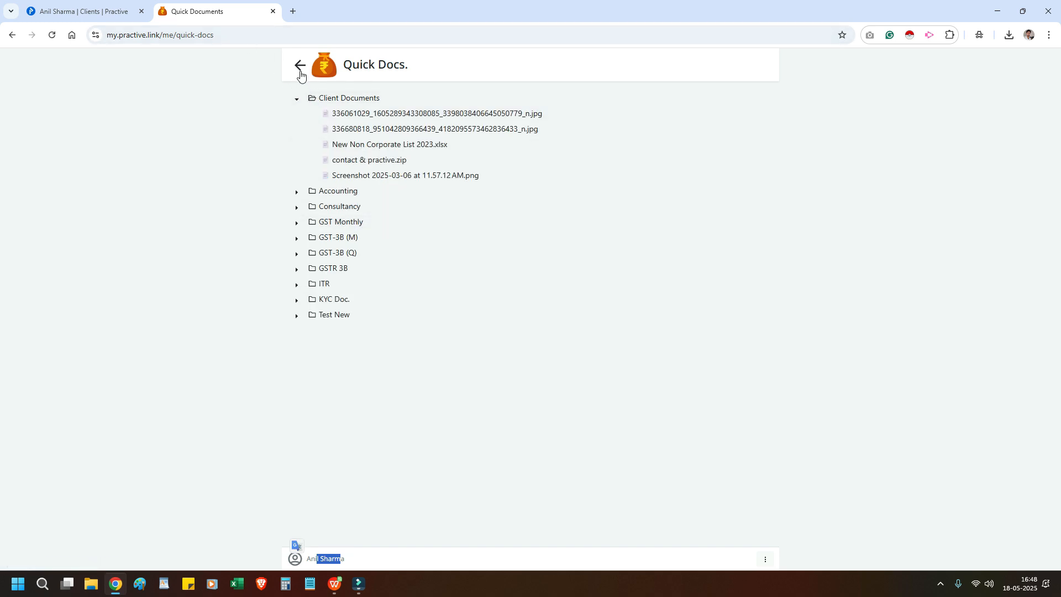
pyautogui.click(300, 64)
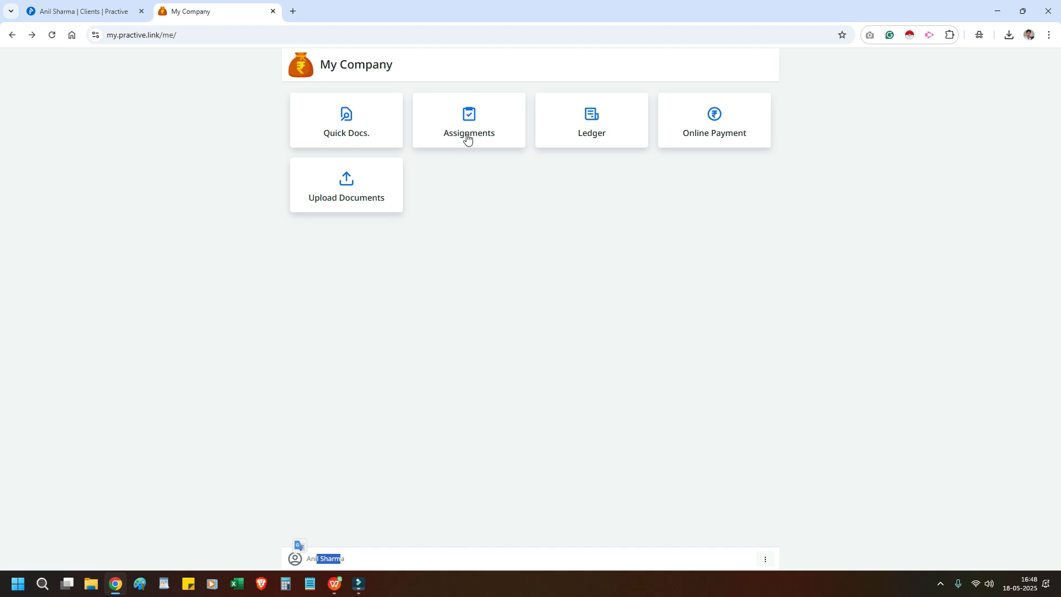
# Step: Browse the client's assignments and ledger, including invoice B251
pyautogui.click(467, 138)
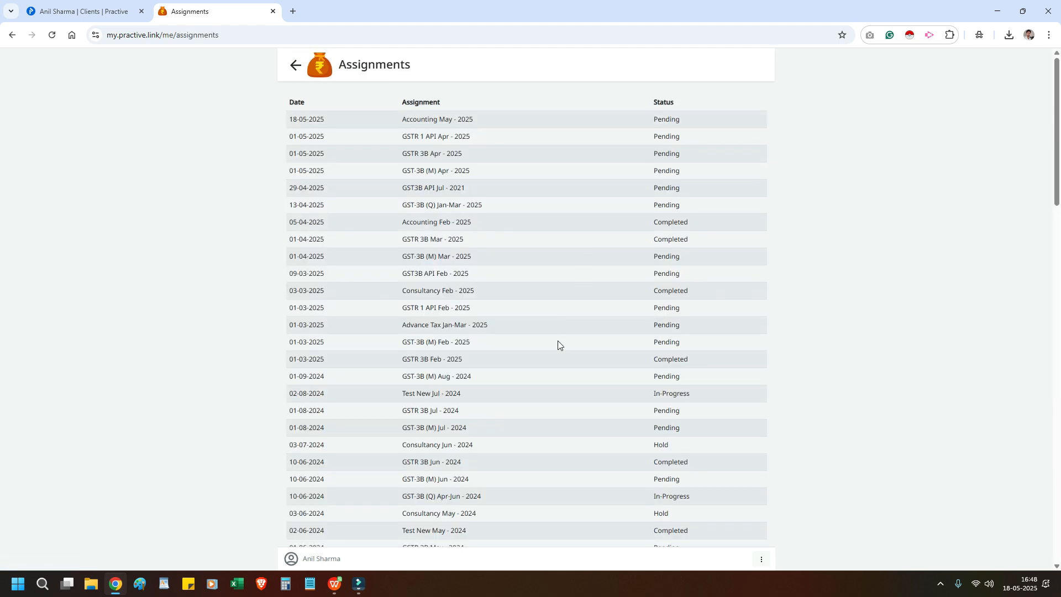
pyautogui.scroll(-3, 557, 346)
pyautogui.click(295, 65)
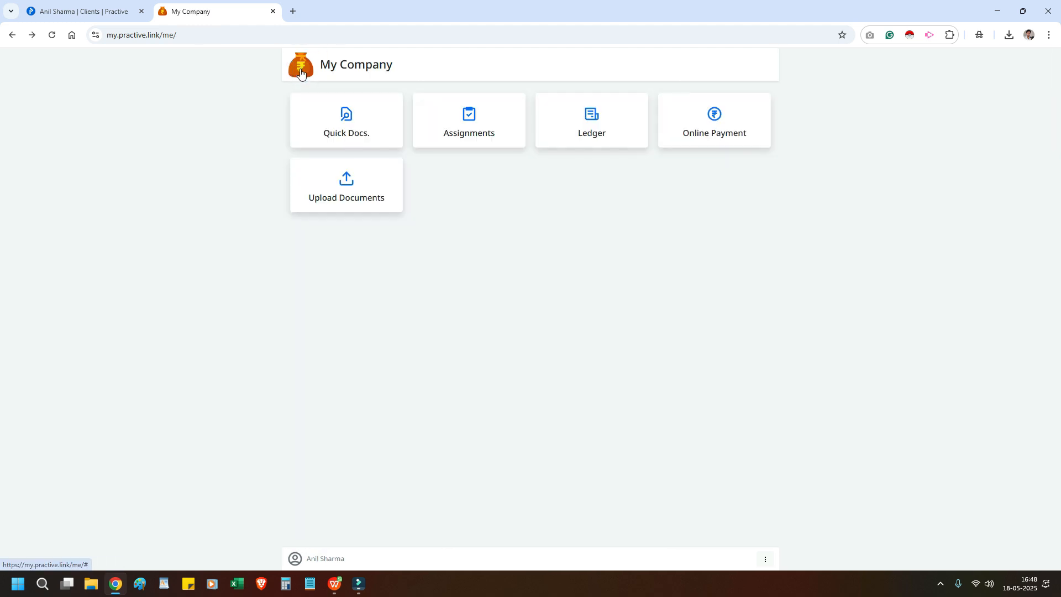
pyautogui.click(590, 135)
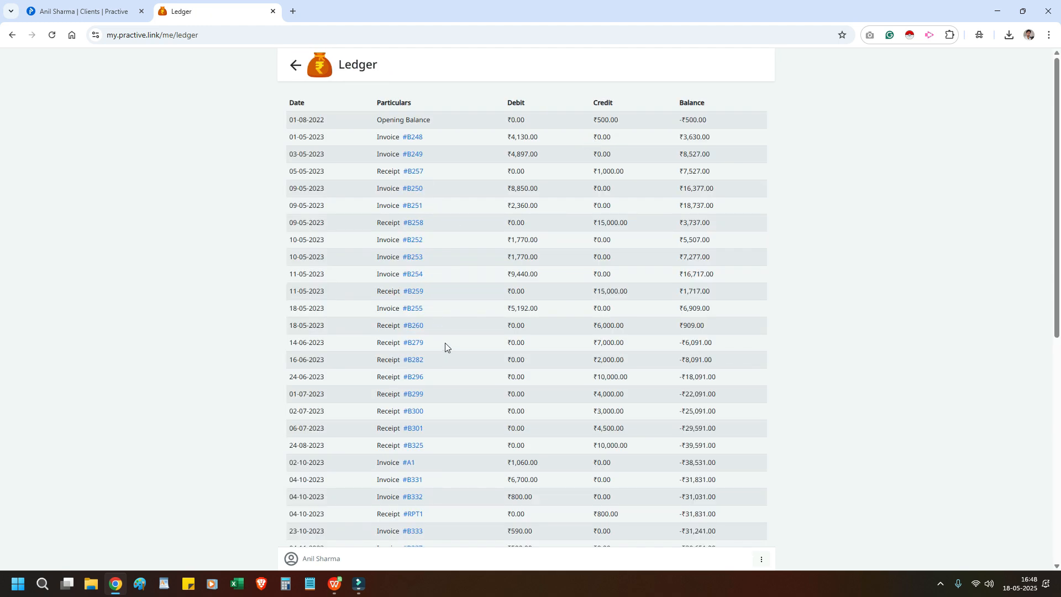
pyautogui.click(413, 206)
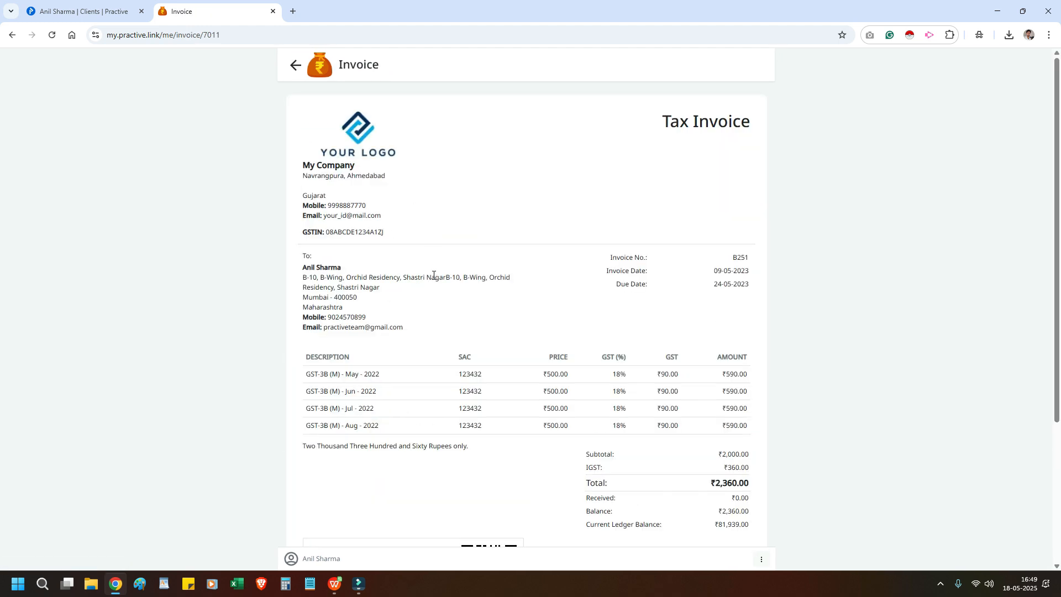
pyautogui.scroll(-4, 433, 275)
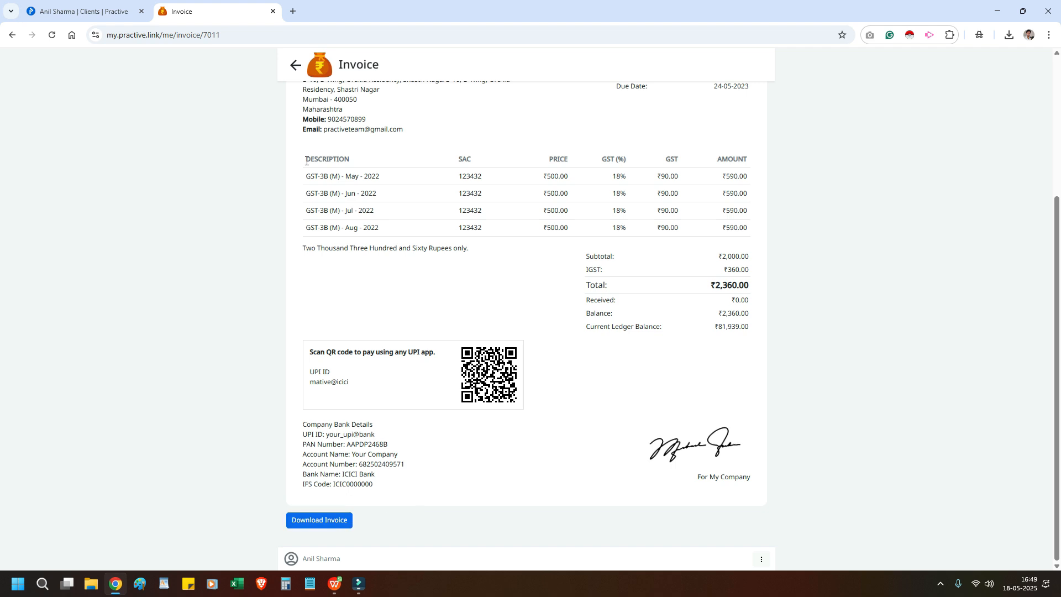
pyautogui.click(297, 65)
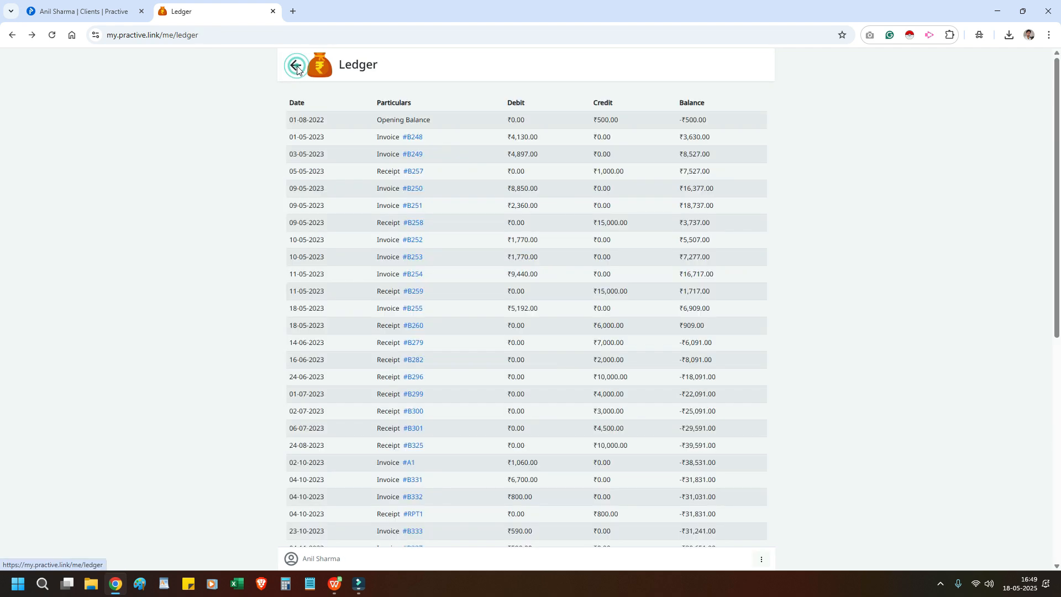
pyautogui.click(297, 66)
# Step: Preview the Online Payment form, then open Upload Documents' pending requests
pyautogui.click(721, 126)
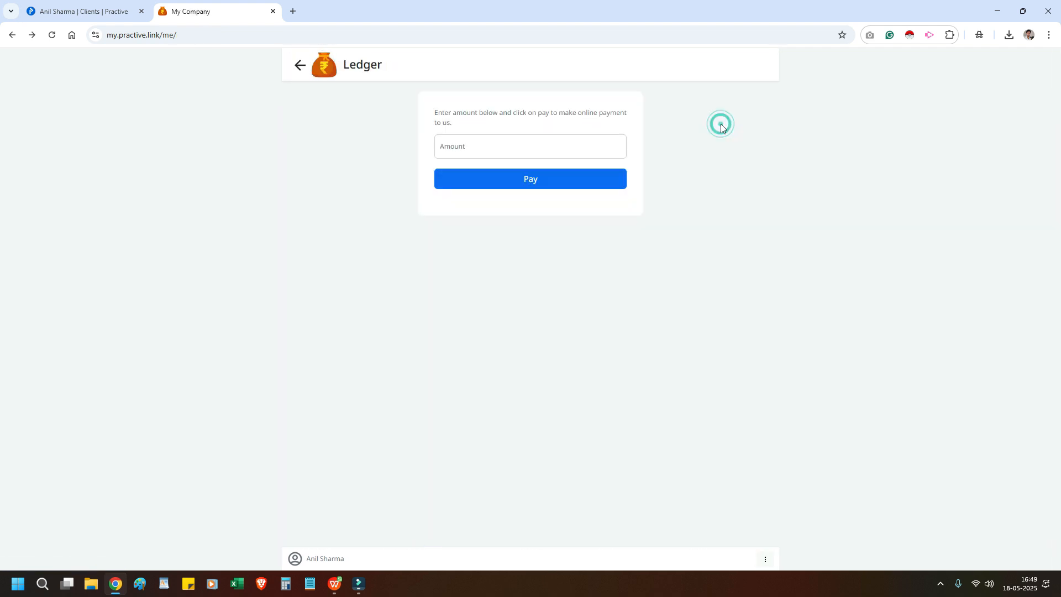
pyautogui.click(534, 145)
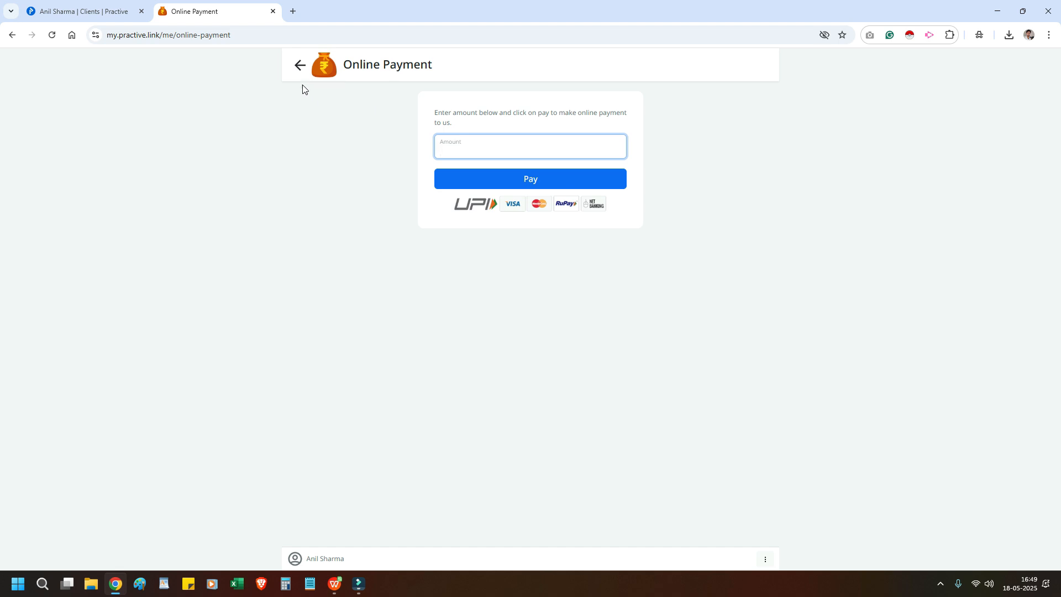
pyautogui.click(298, 65)
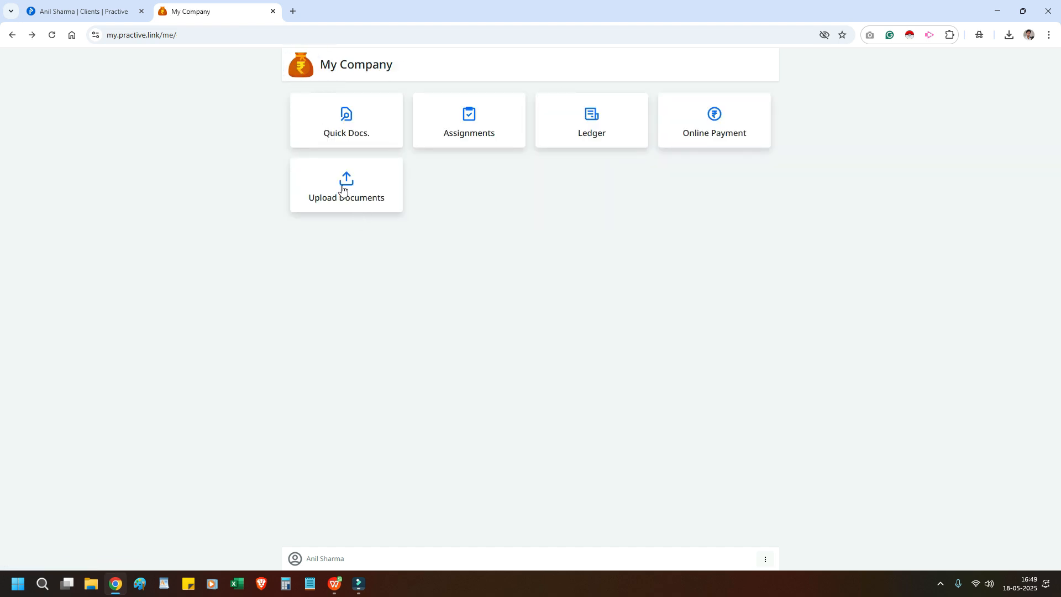
pyautogui.click(342, 189)
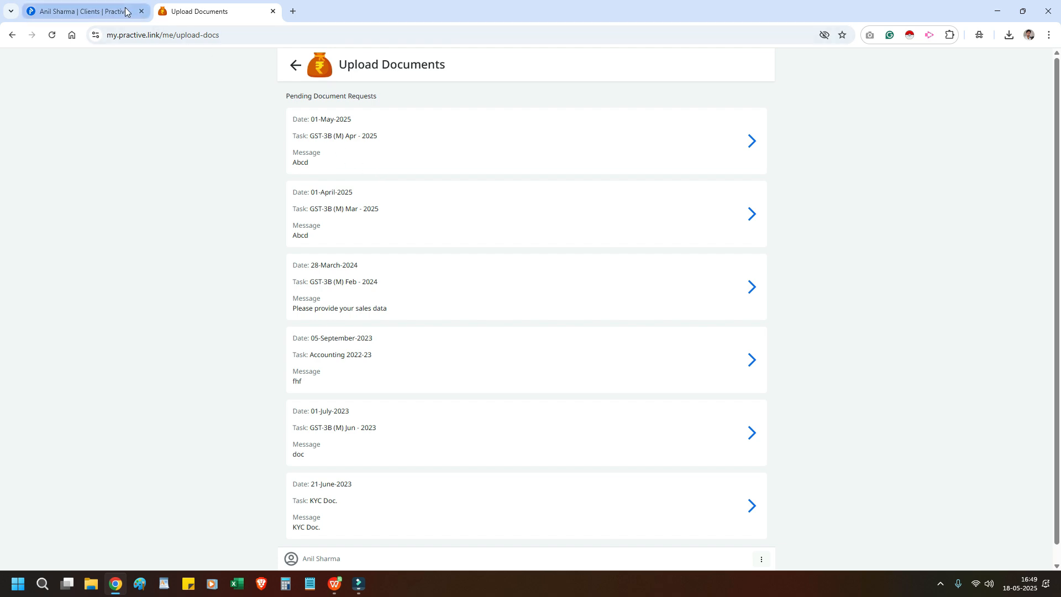
# Step: In the admin app, open the Aone Traders Accounting task and show its Documents section
pyautogui.click(126, 11)
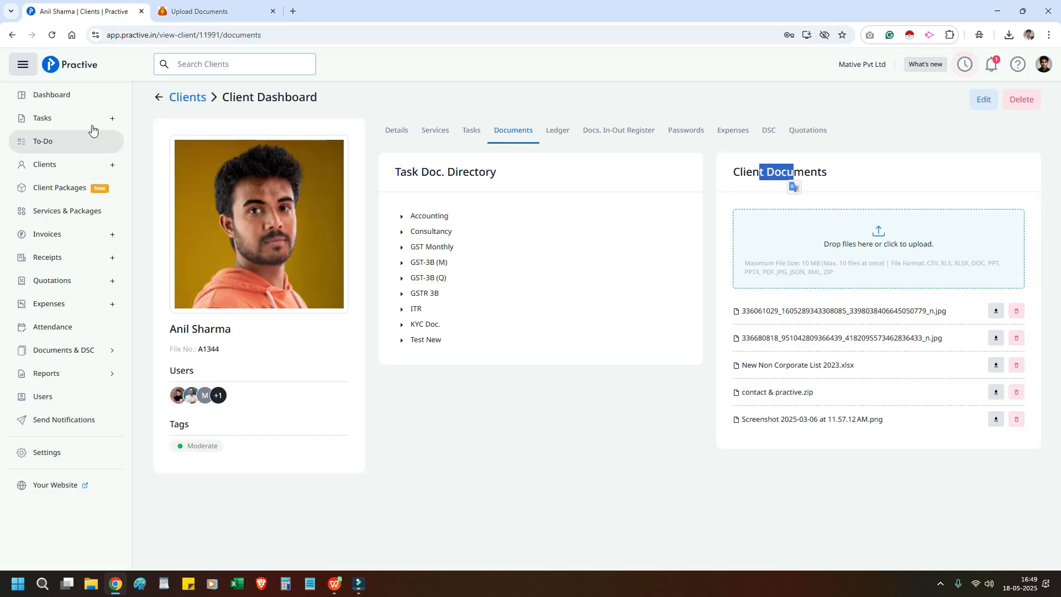
pyautogui.click(83, 118)
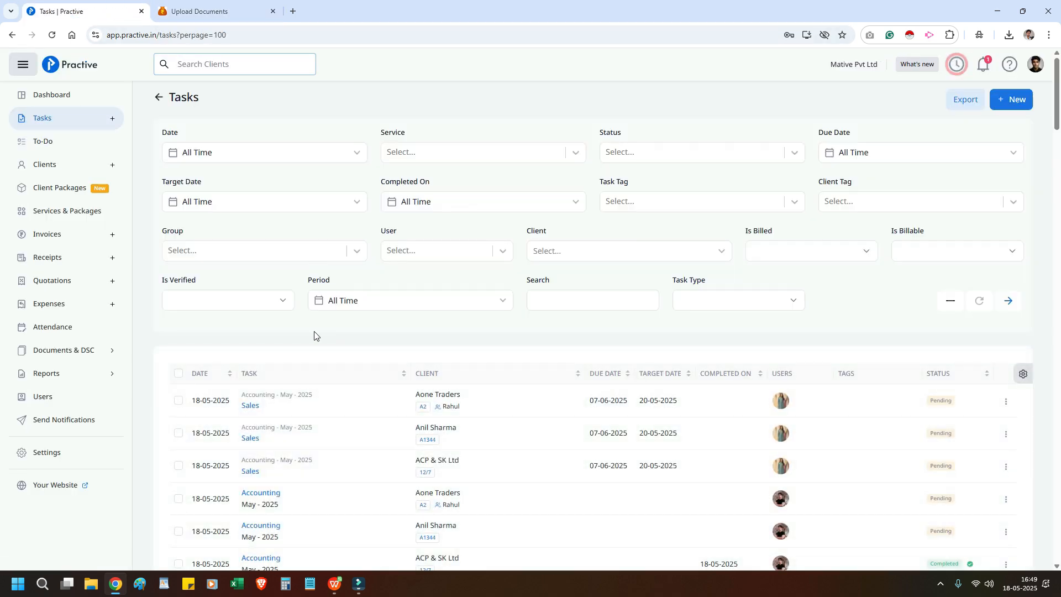
pyautogui.scroll(-3, 272, 470)
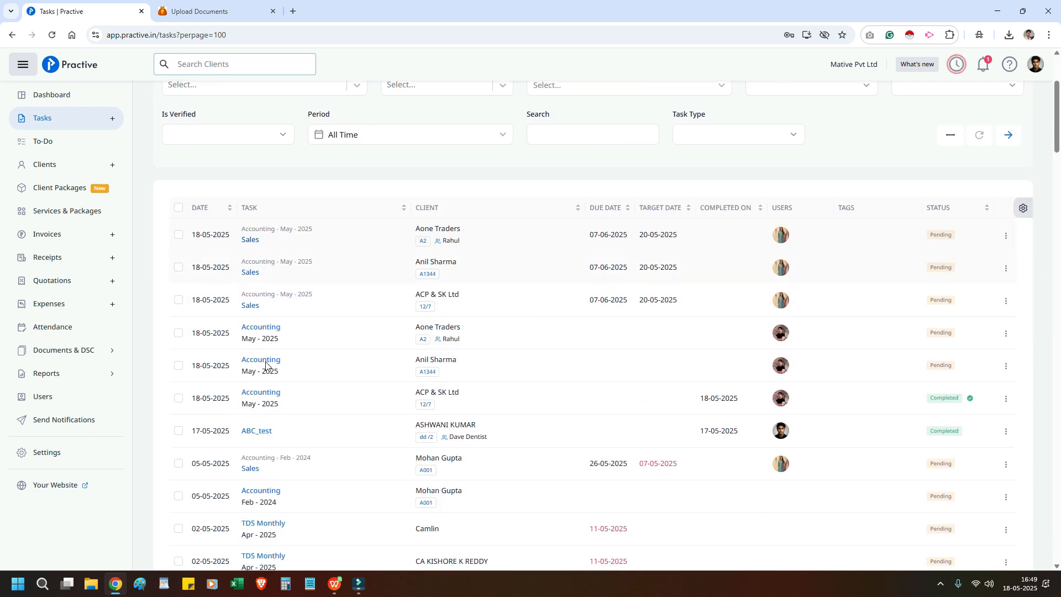
pyautogui.click(261, 328)
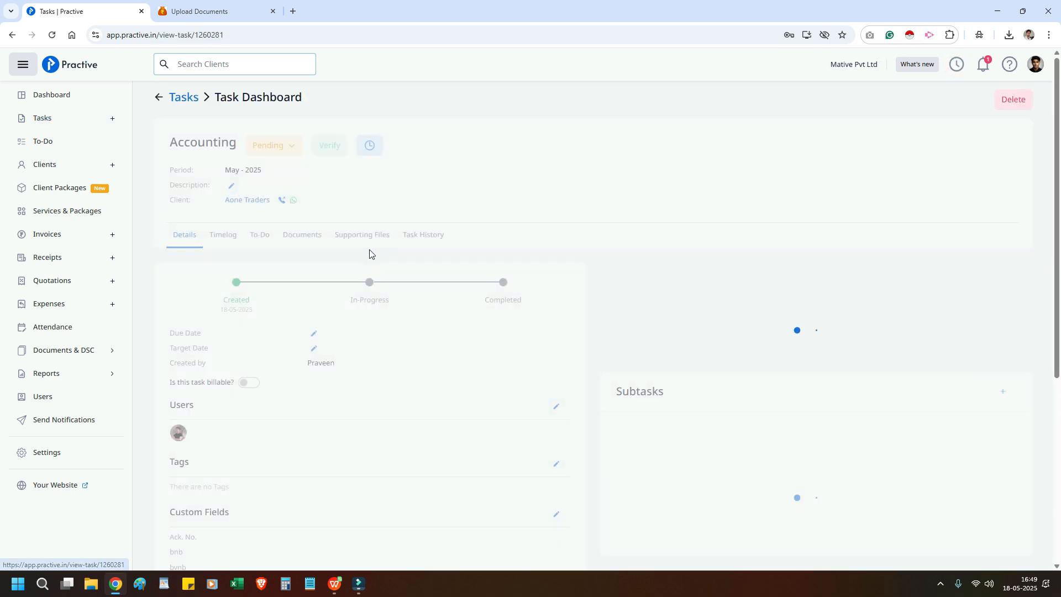
pyautogui.click(312, 239)
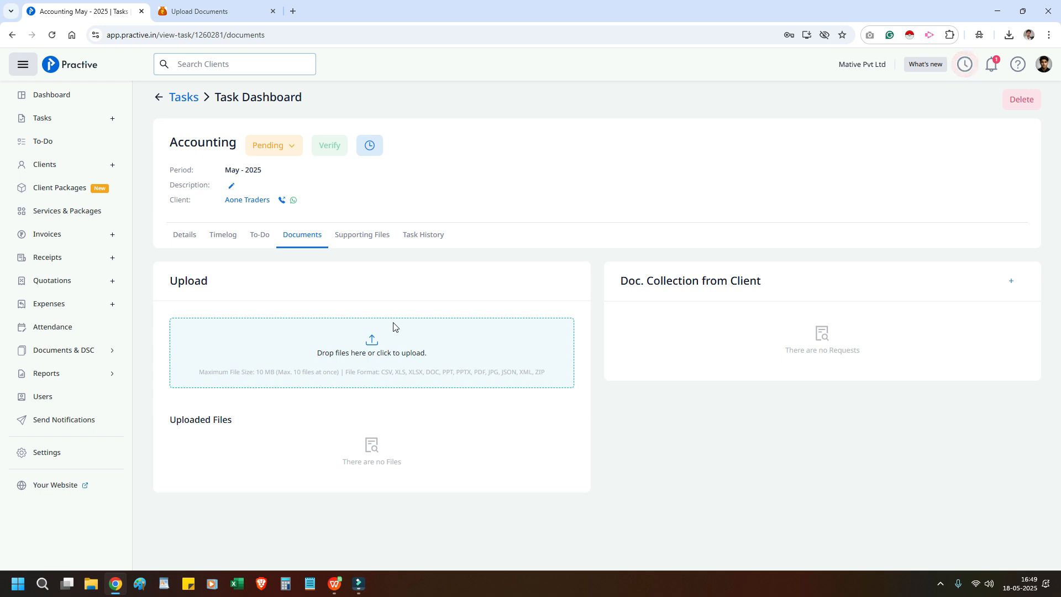
pyautogui.moveTo(679, 279); pyautogui.dragTo(762, 282)
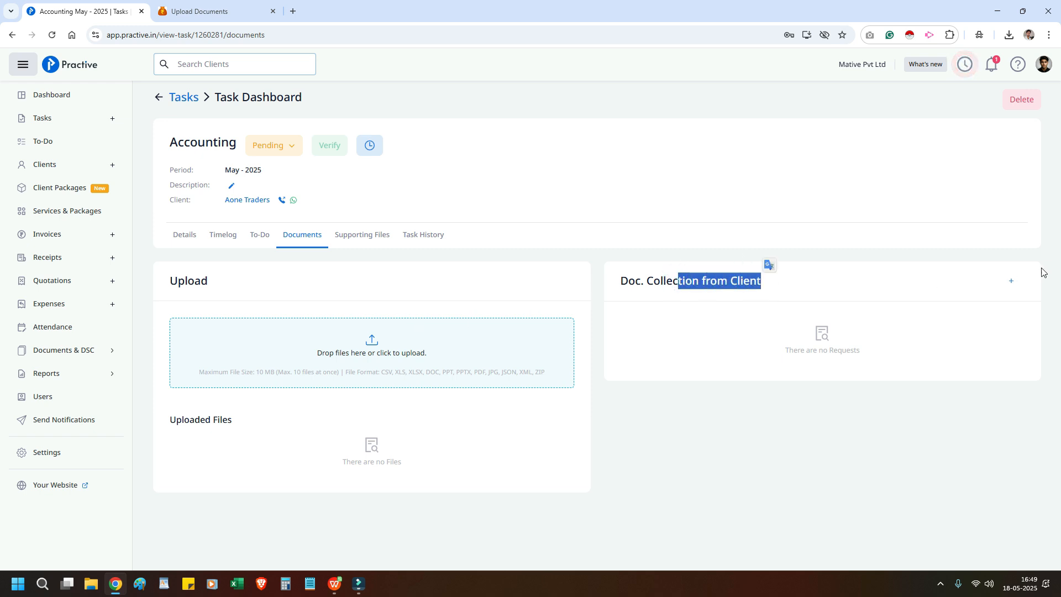
# Step: Preview the portal's upload dialog for the GST-3B Apr 2025 request, then close it
pyautogui.click(231, 13)
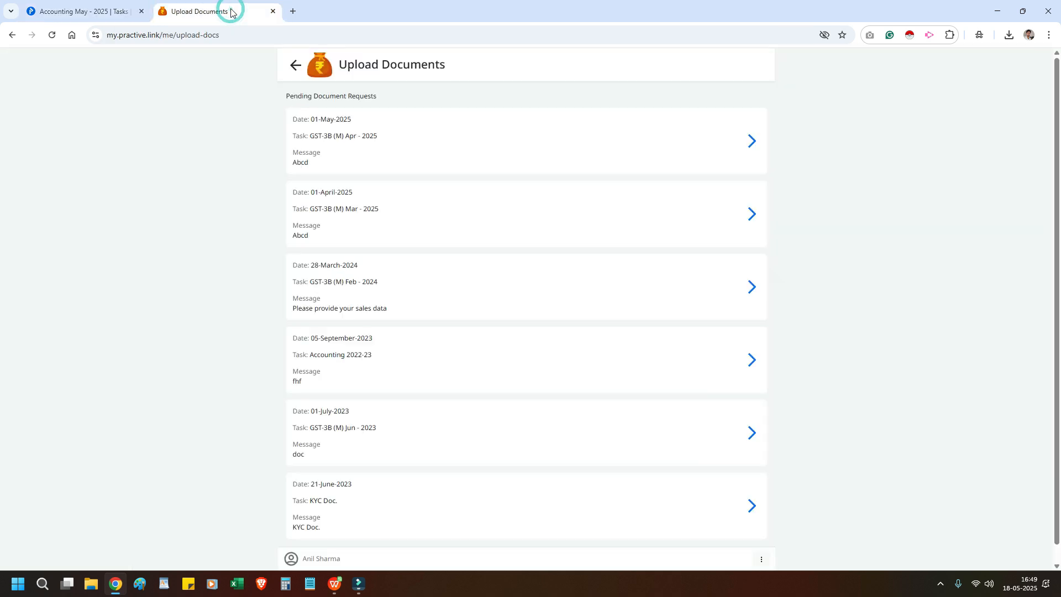
pyautogui.moveTo(352, 59); pyautogui.dragTo(440, 65)
pyautogui.click(426, 147)
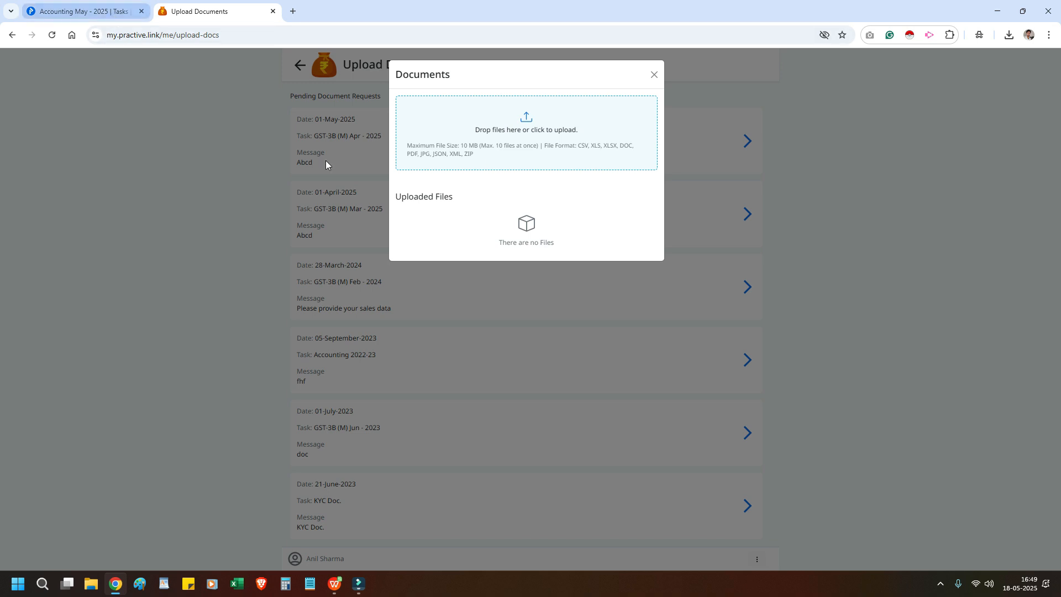
pyautogui.click(91, 15)
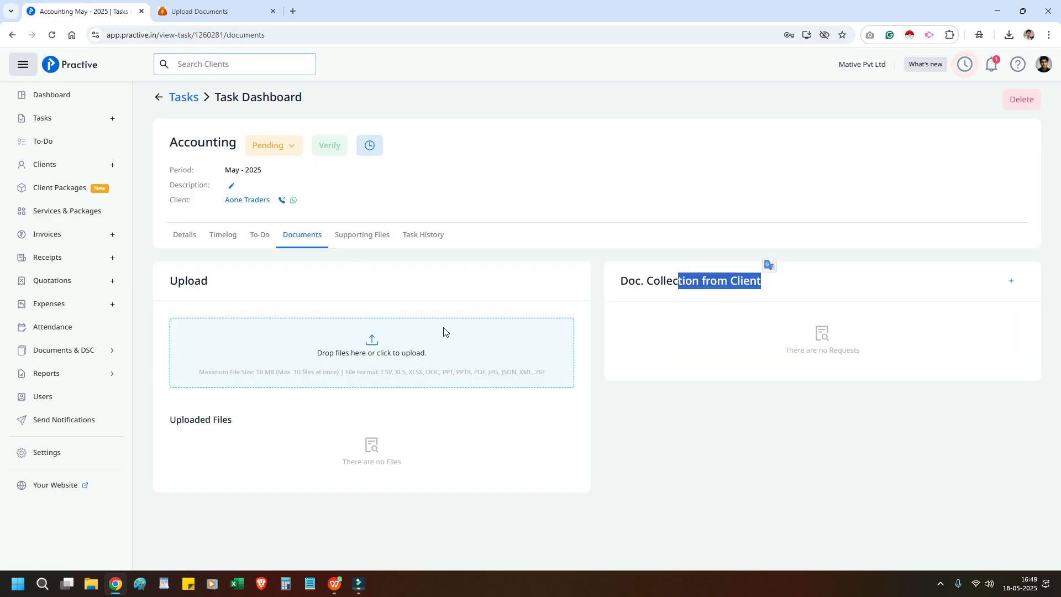
pyautogui.click(186, 12)
pyautogui.click(655, 79)
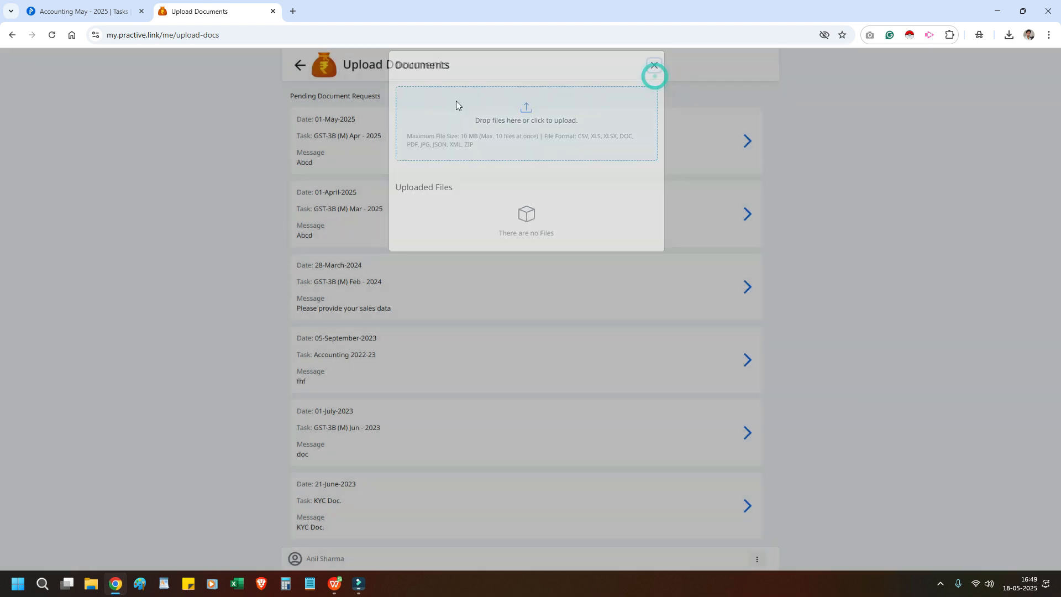
pyautogui.click(294, 68)
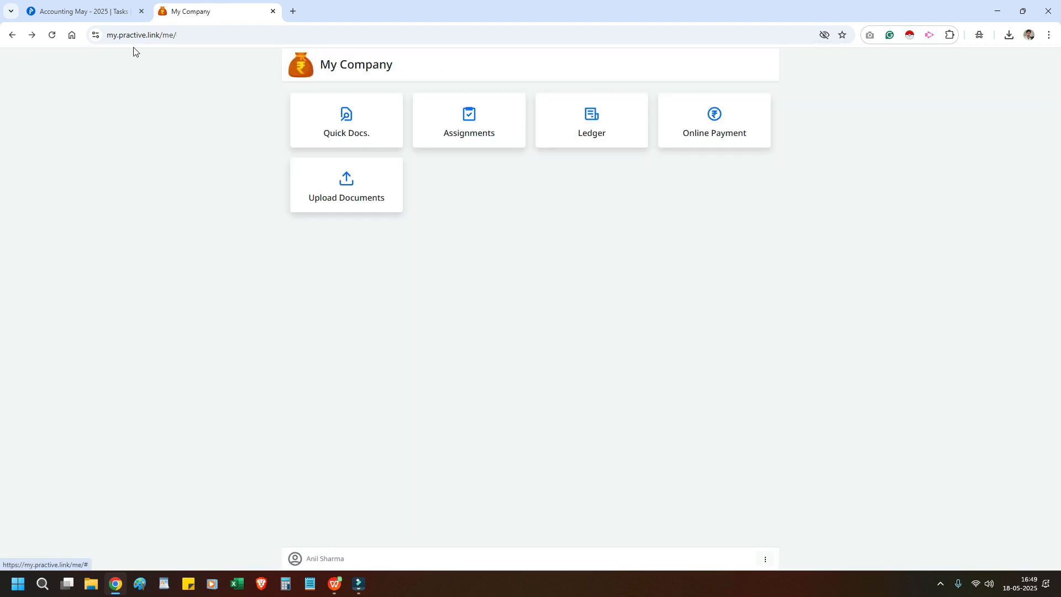
pyautogui.click(105, 12)
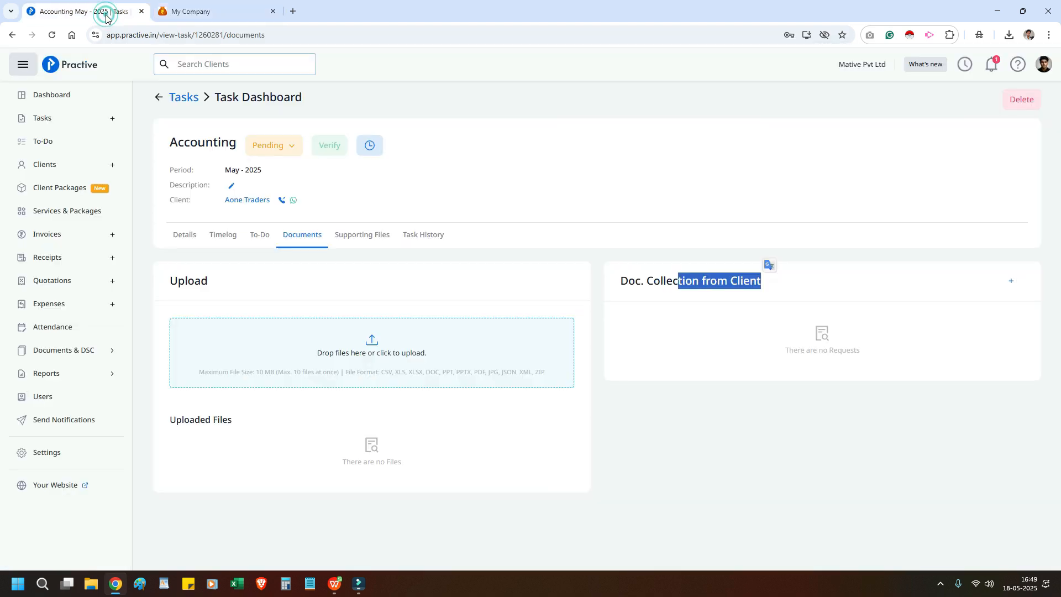
# Step: Review the Website Flyer page from Settings
pyautogui.click(77, 455)
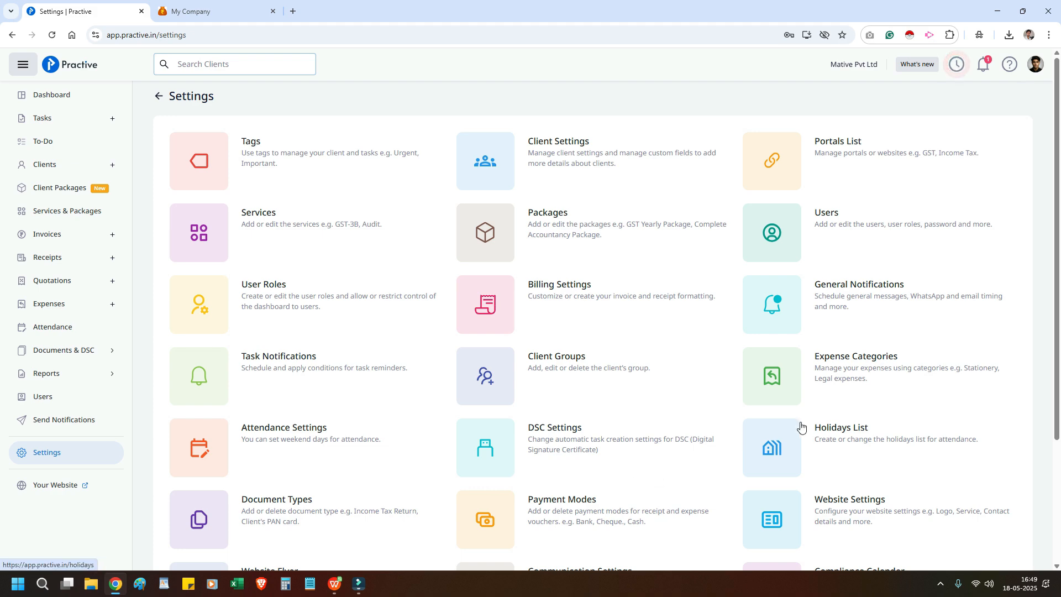
pyautogui.scroll(-3, 768, 456)
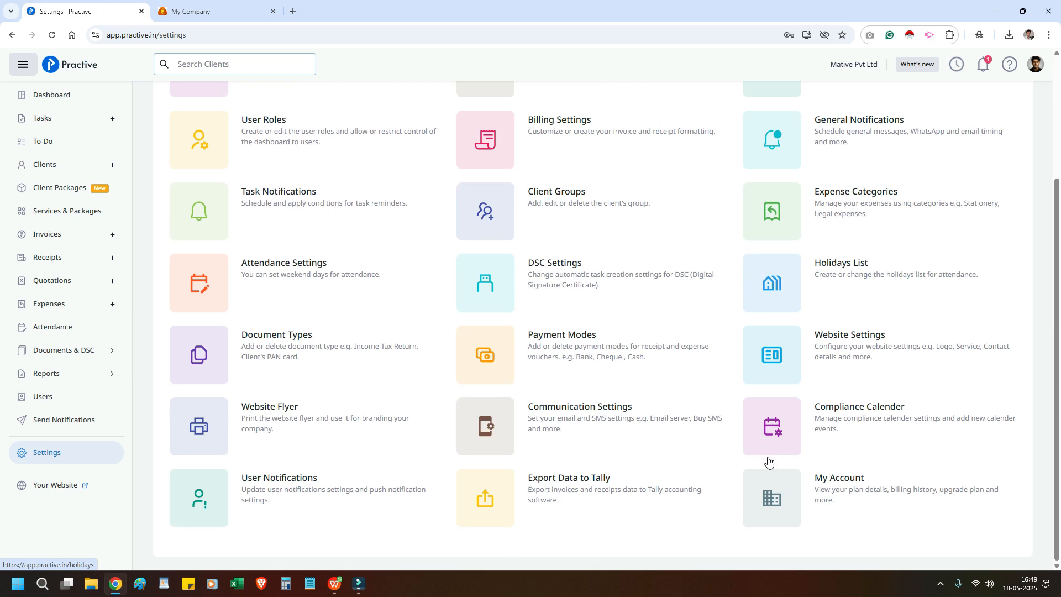
pyautogui.click(262, 426)
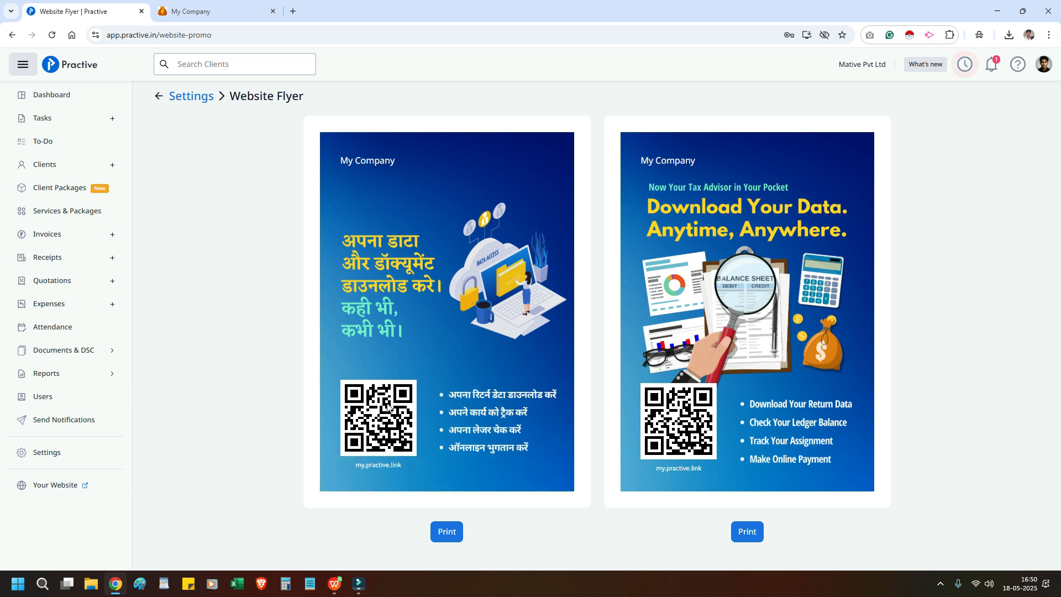
pyautogui.click(159, 96)
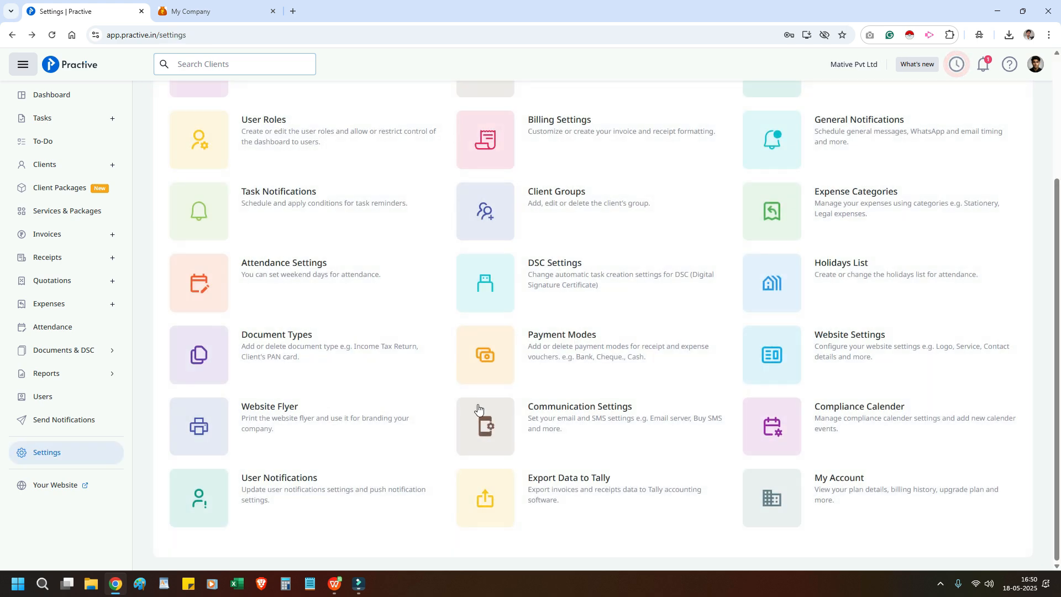
# Step: In Communication Settings, choose Custom SMTP for email and review SMS credits and packages
pyautogui.click(566, 424)
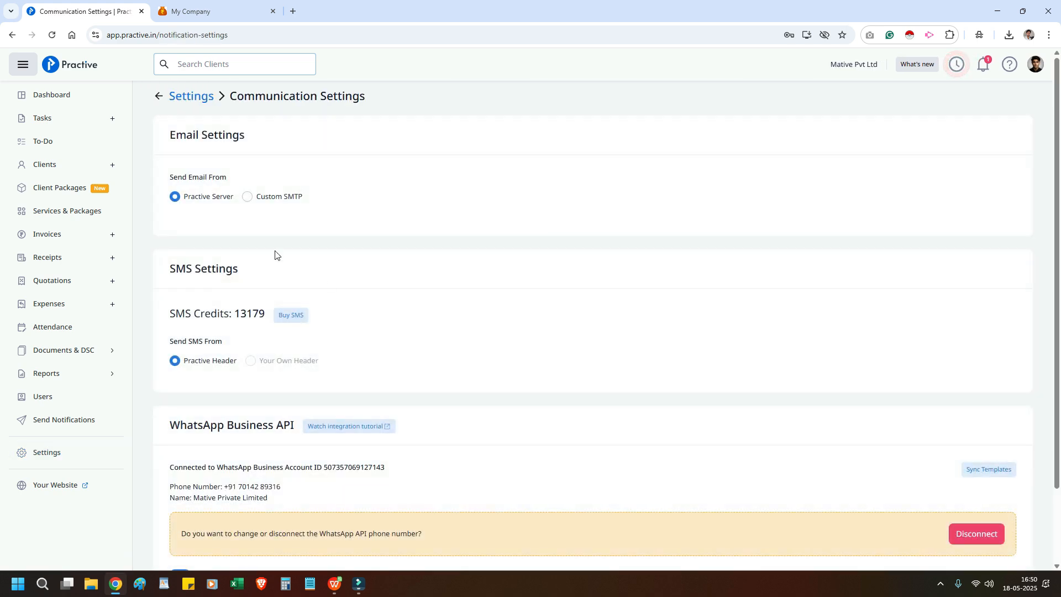
pyautogui.moveTo(169, 135); pyautogui.dragTo(246, 141)
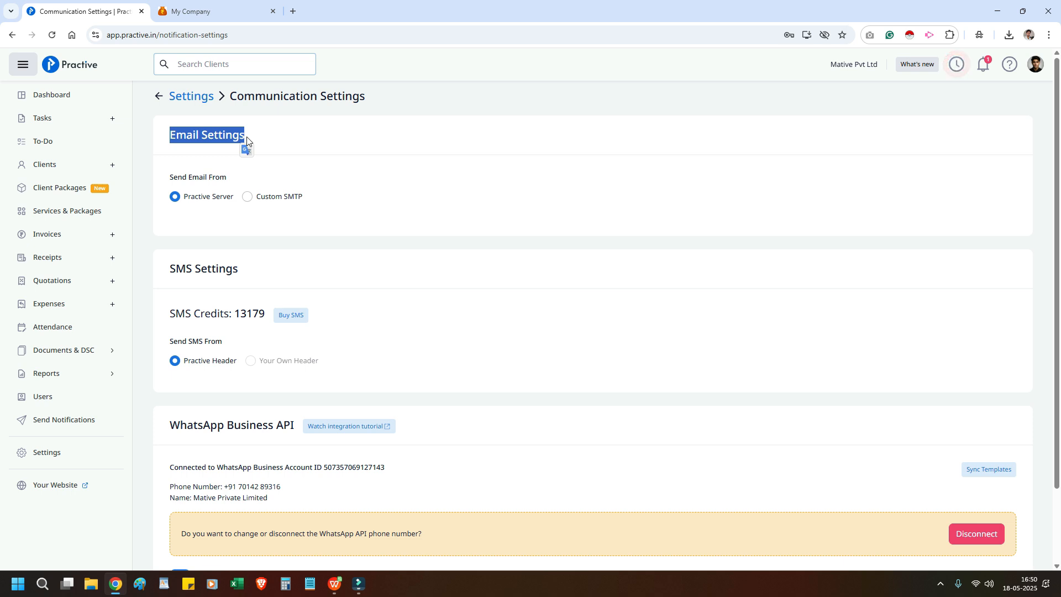
pyautogui.click(247, 198)
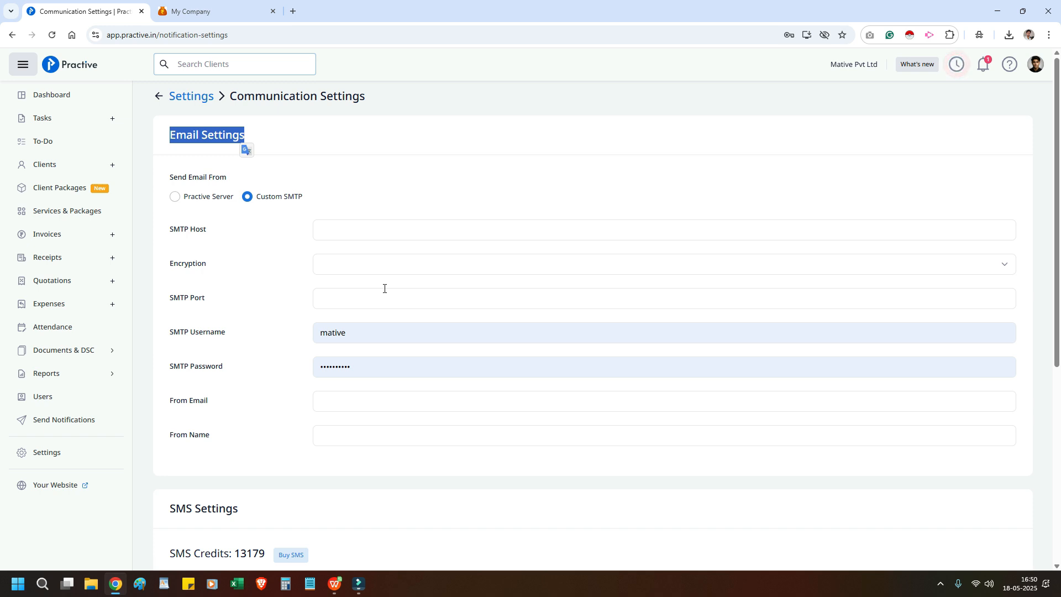
pyautogui.scroll(-5, 385, 289)
pyautogui.click(180, 234)
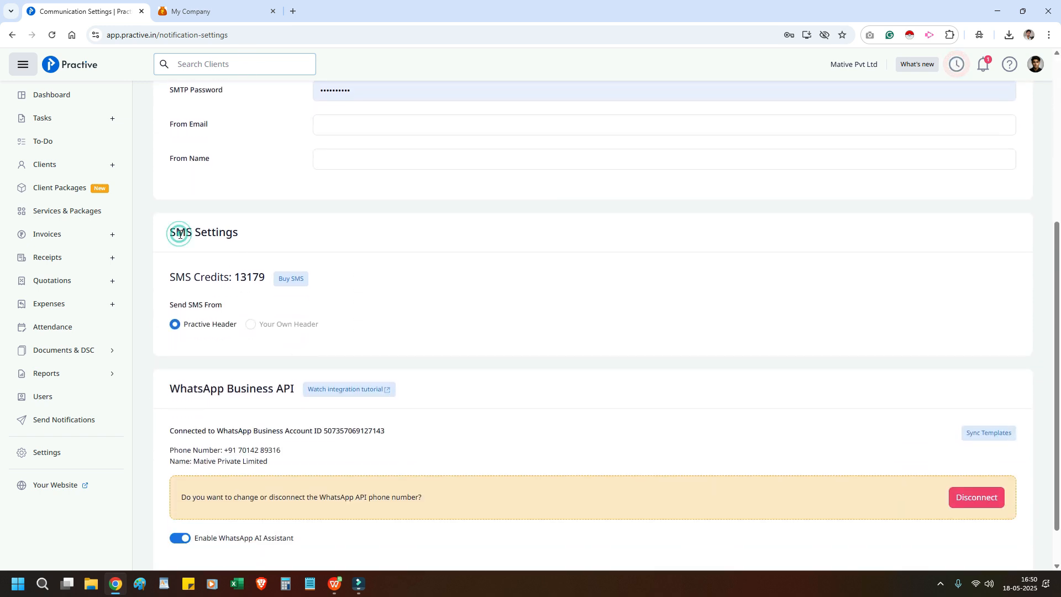
pyautogui.moveTo(180, 233); pyautogui.dragTo(236, 234)
pyautogui.moveTo(177, 277); pyautogui.dragTo(256, 279)
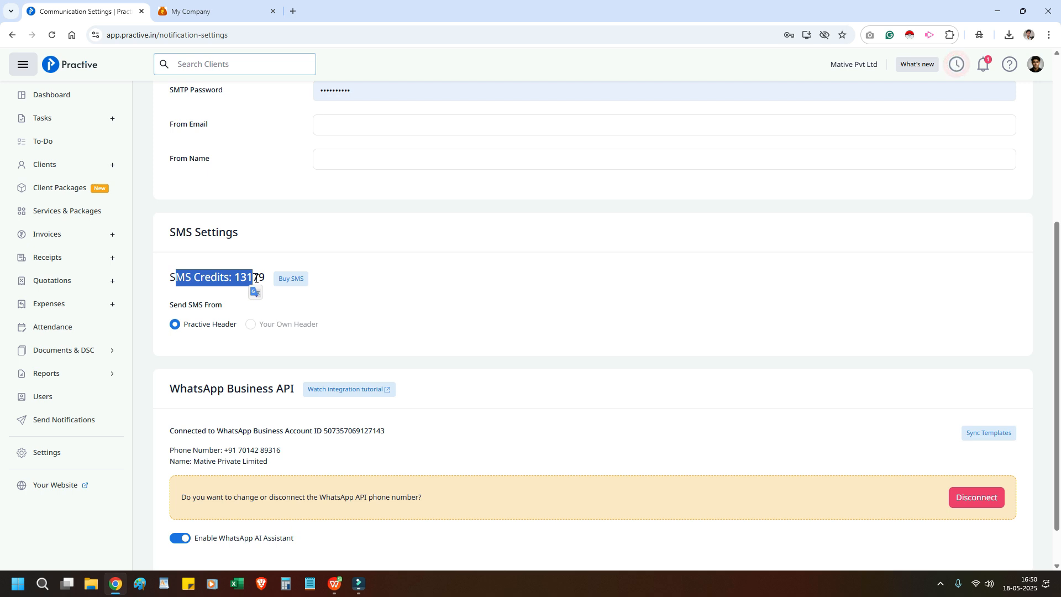
pyautogui.click(292, 280)
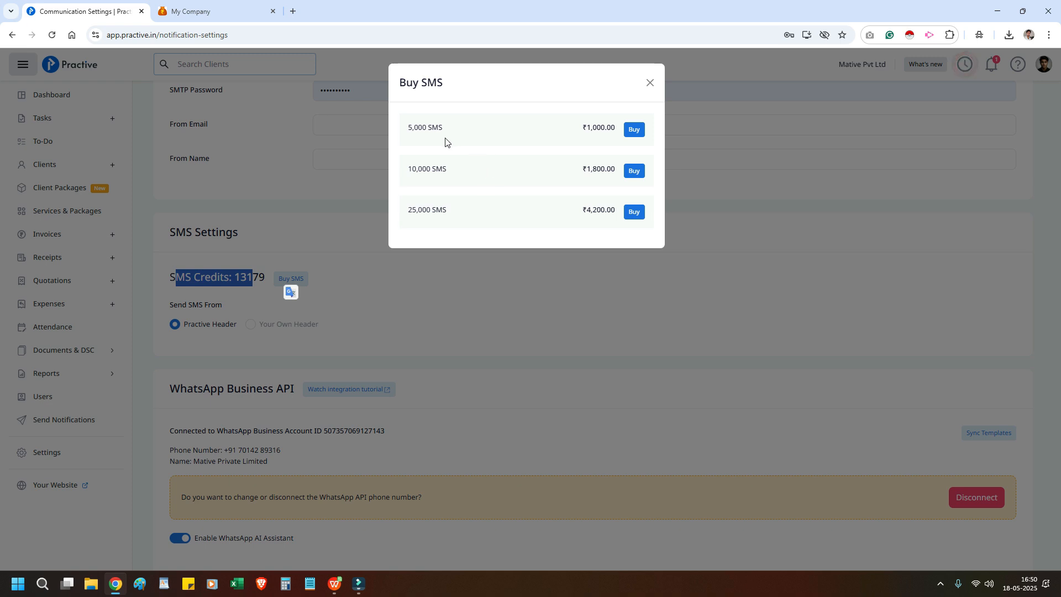
pyautogui.click(464, 312)
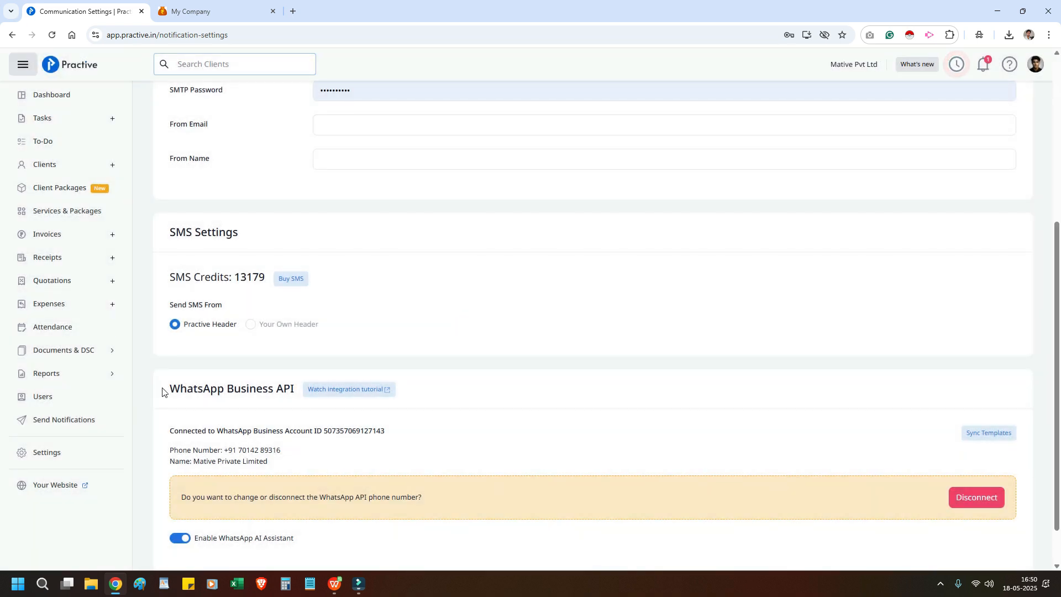
# Step: Toggle the WhatsApp AI Assistant off and back on, then return to Settings
pyautogui.click(171, 388)
pyautogui.moveTo(183, 389); pyautogui.dragTo(300, 393)
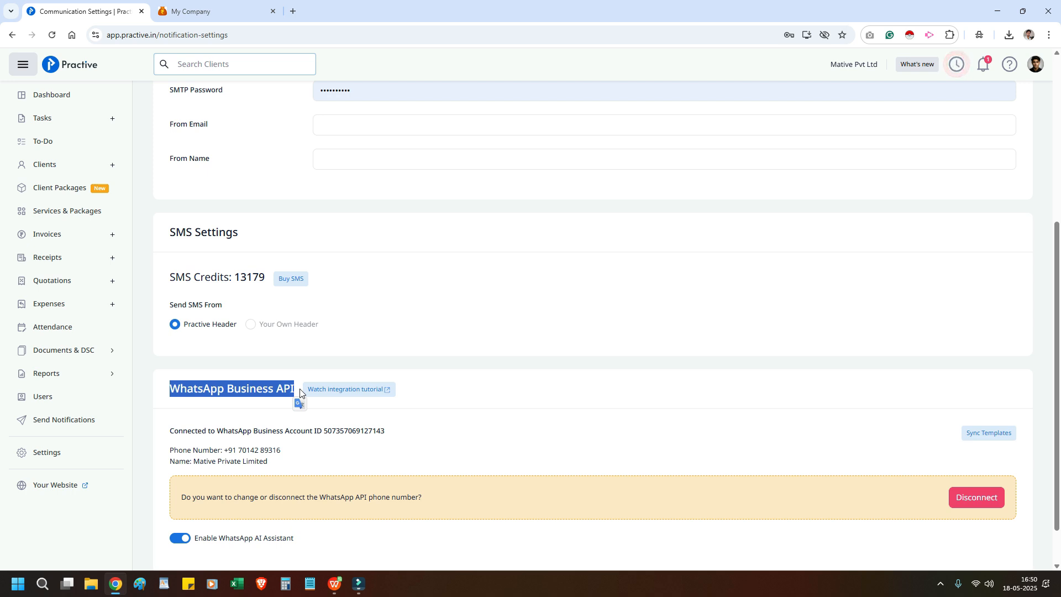
pyautogui.scroll(-1, 386, 376)
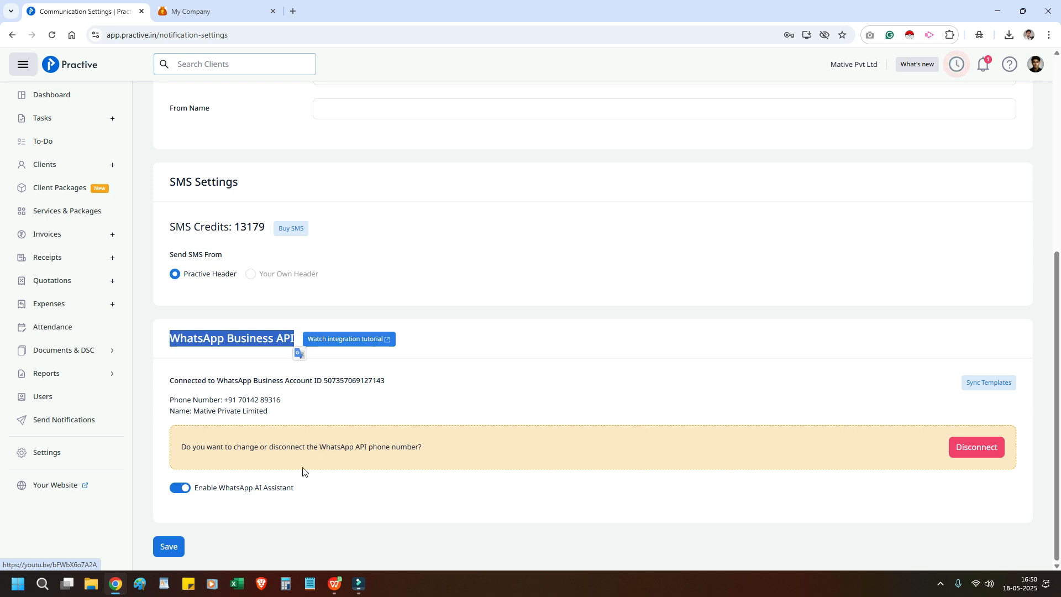
pyautogui.click(283, 489)
pyautogui.click(241, 489)
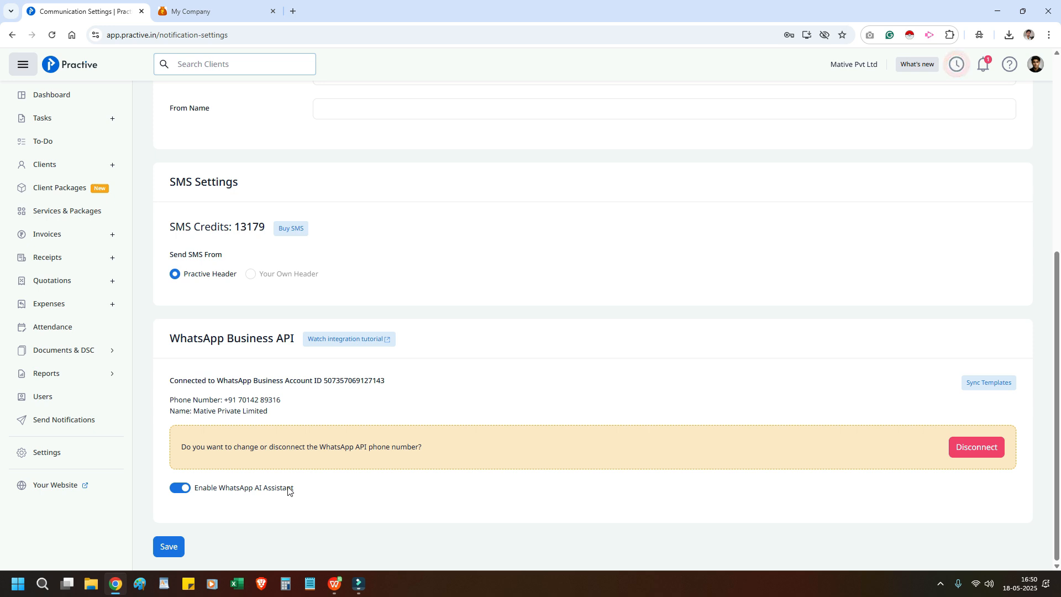
pyautogui.click(105, 458)
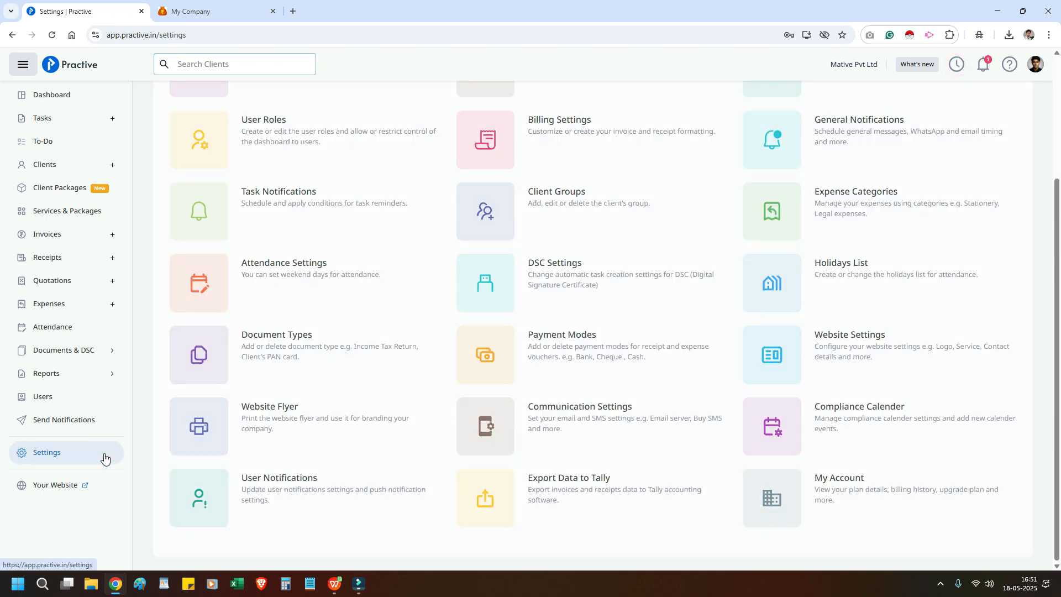
# Step: Open Compliance Calendar's Custom Events, try a new event's fields, and cancel without saving
pyautogui.click(810, 433)
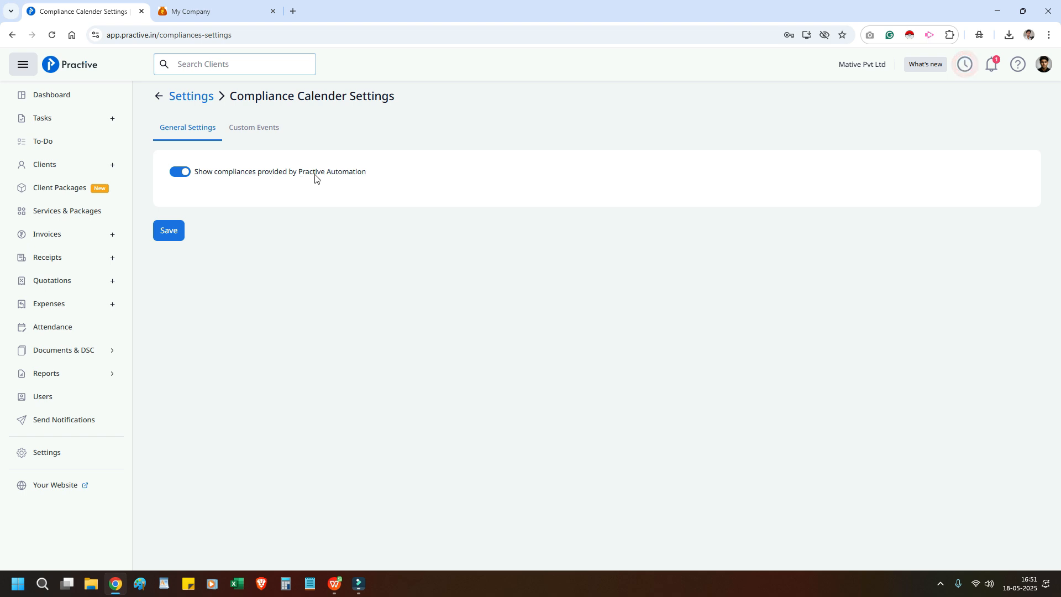
pyautogui.click(254, 137)
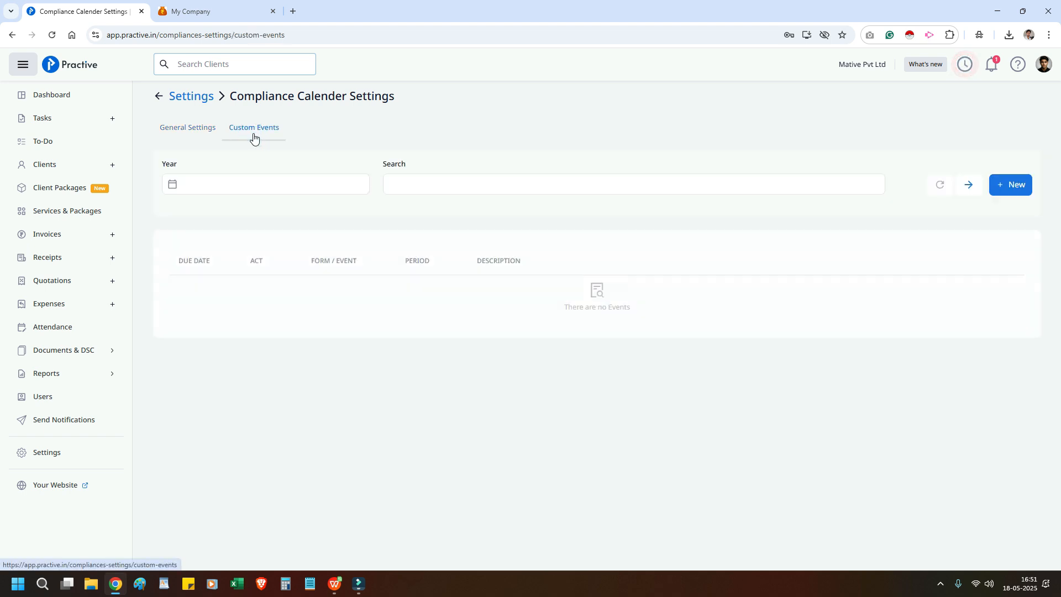
pyautogui.click(1011, 184)
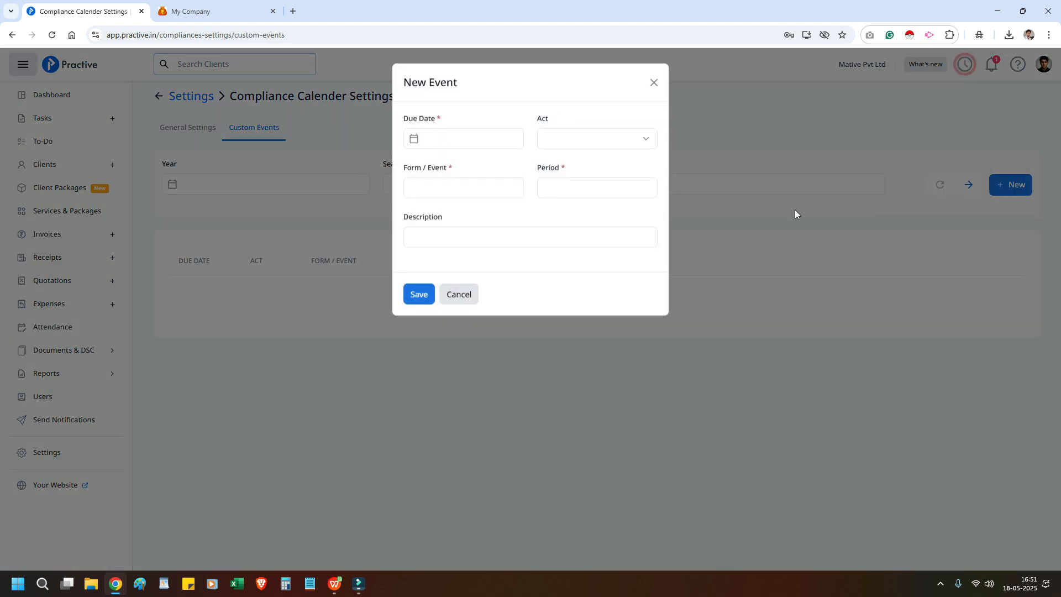
pyautogui.click(474, 146)
pyautogui.click(599, 142)
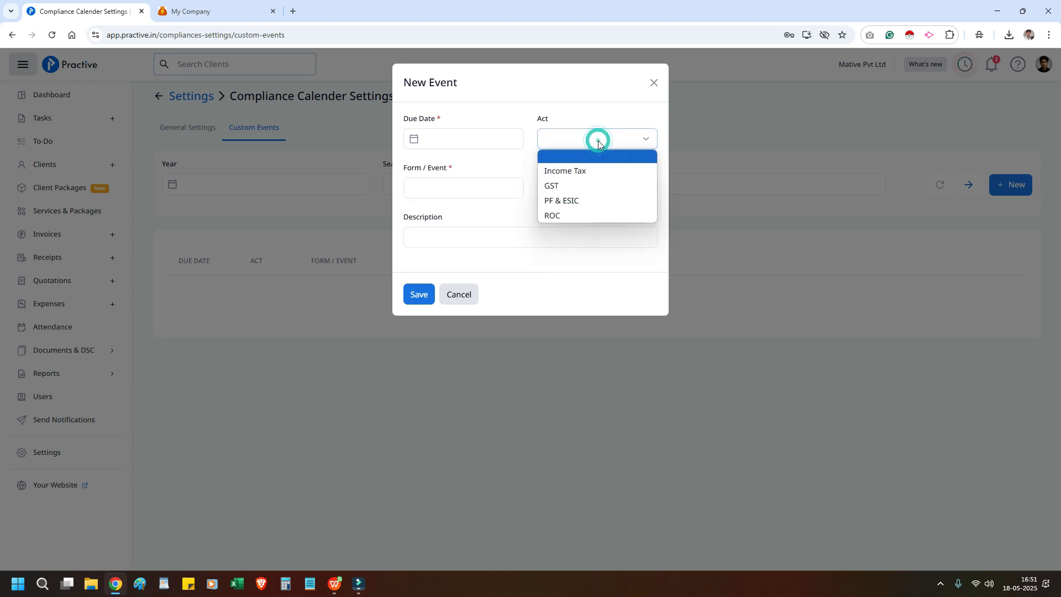
pyautogui.click(464, 193)
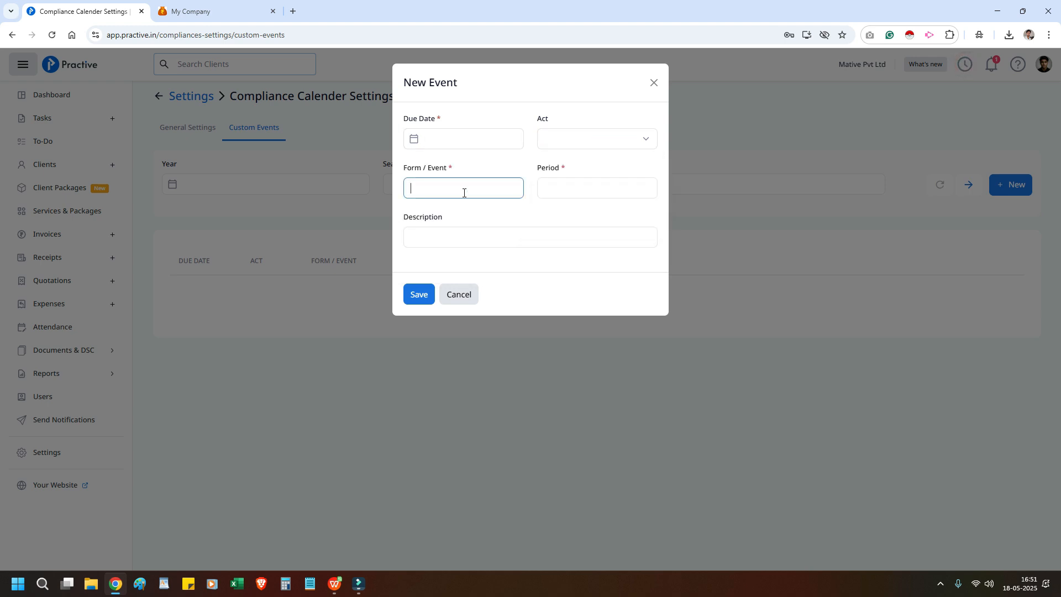
pyautogui.click(569, 191)
pyautogui.click(458, 244)
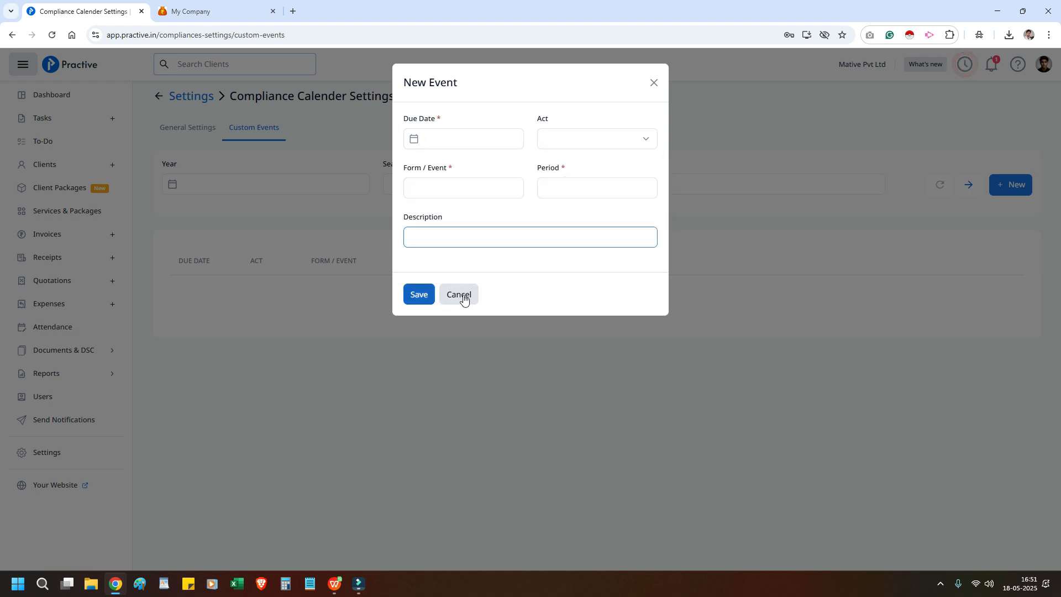
pyautogui.click(459, 294)
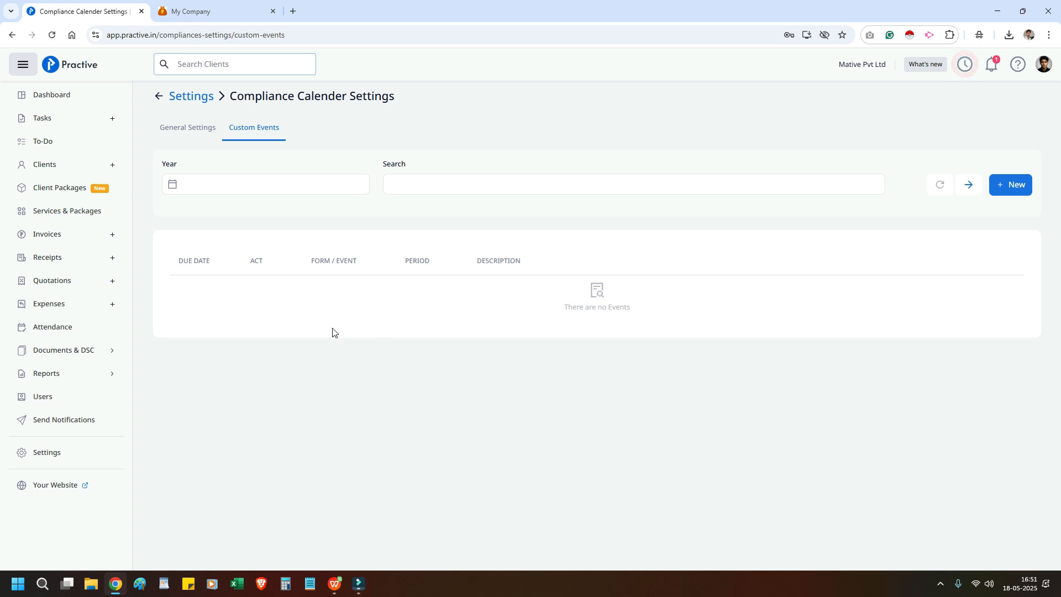
pyautogui.click(76, 449)
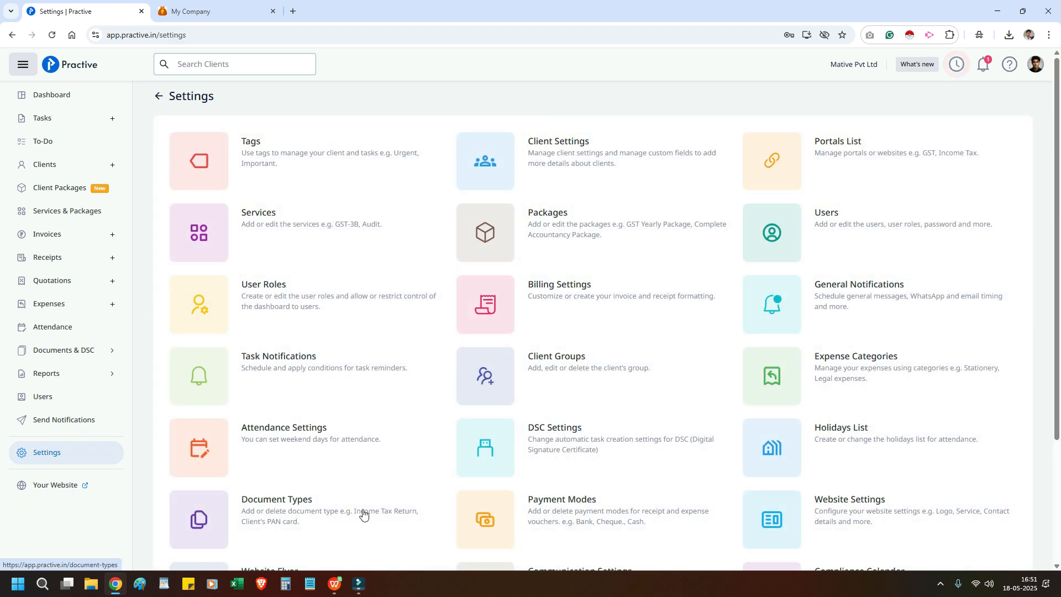
pyautogui.scroll(-3, 359, 509)
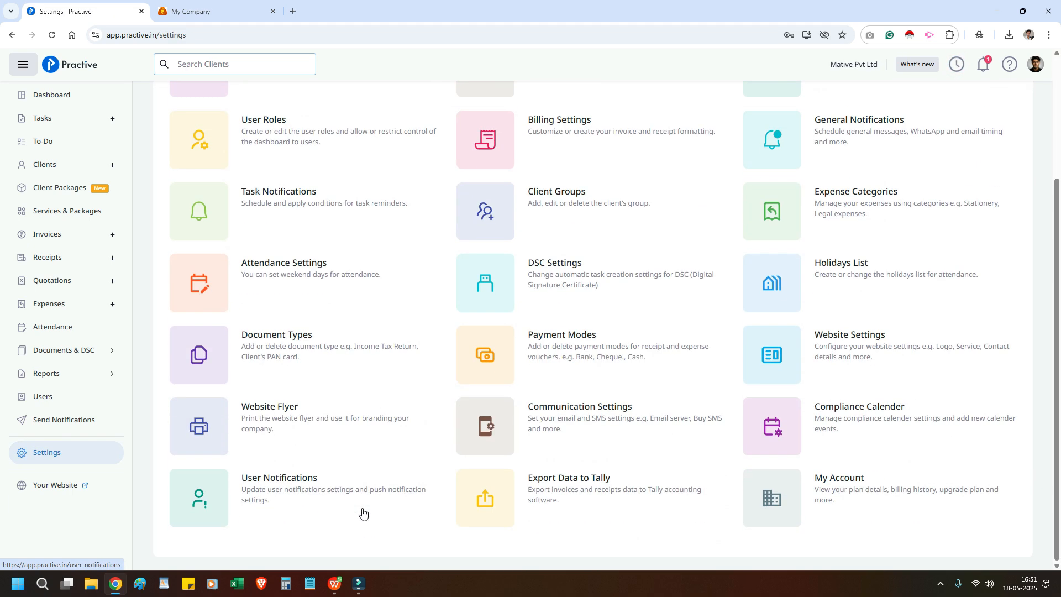
pyautogui.click(262, 491)
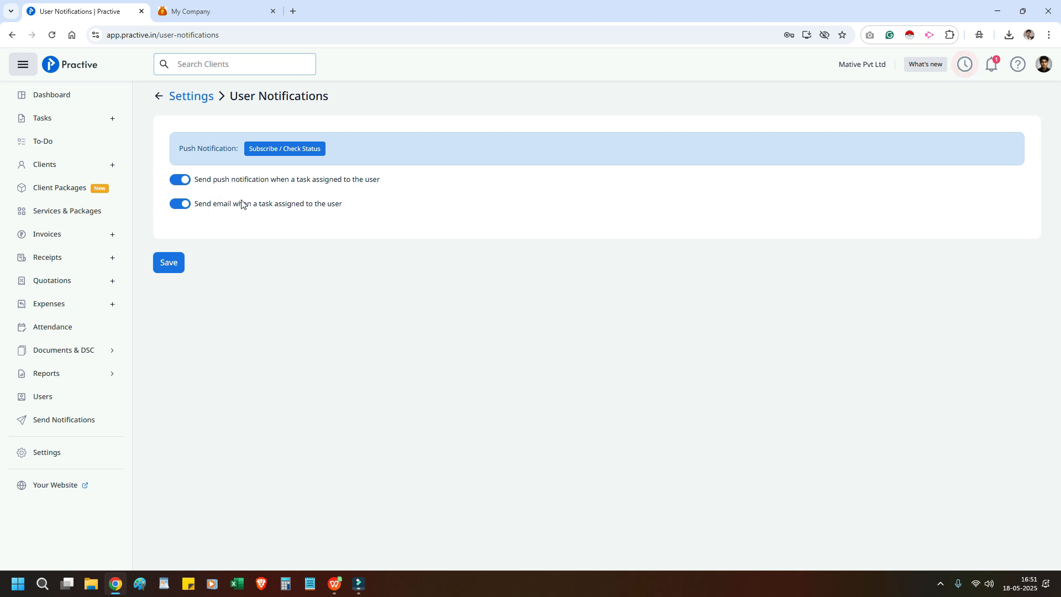
pyautogui.moveTo(217, 180); pyautogui.dragTo(266, 181)
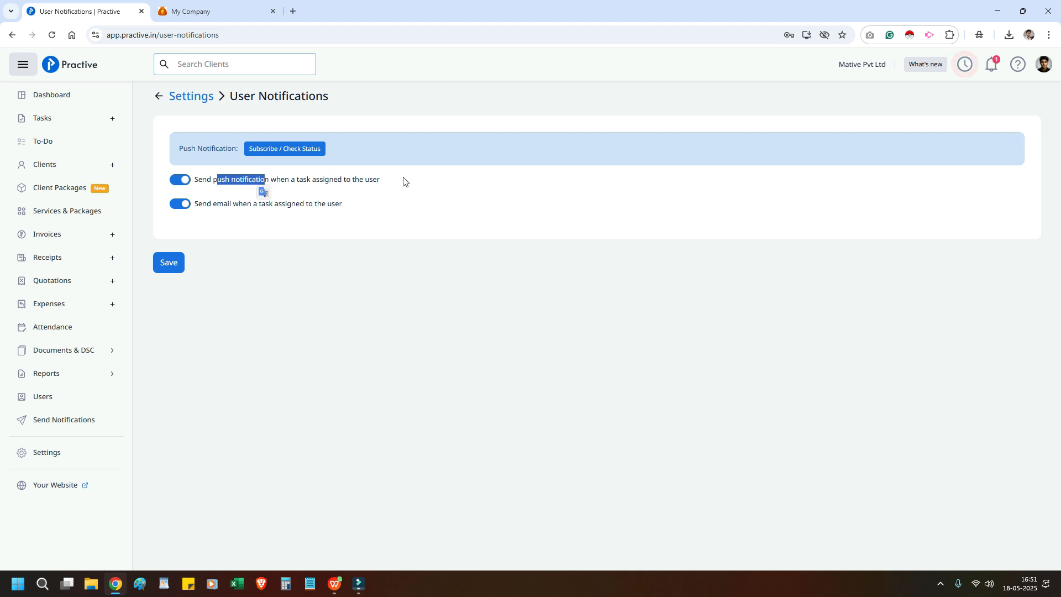
pyautogui.moveTo(217, 205); pyautogui.dragTo(236, 208)
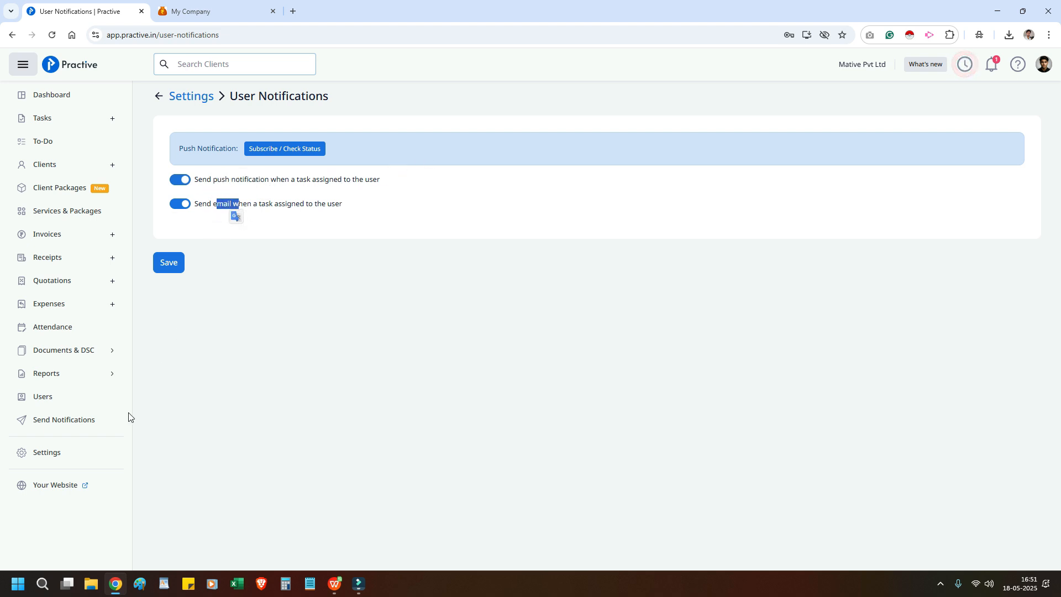
pyautogui.click(107, 454)
pyautogui.scroll(-5, 521, 450)
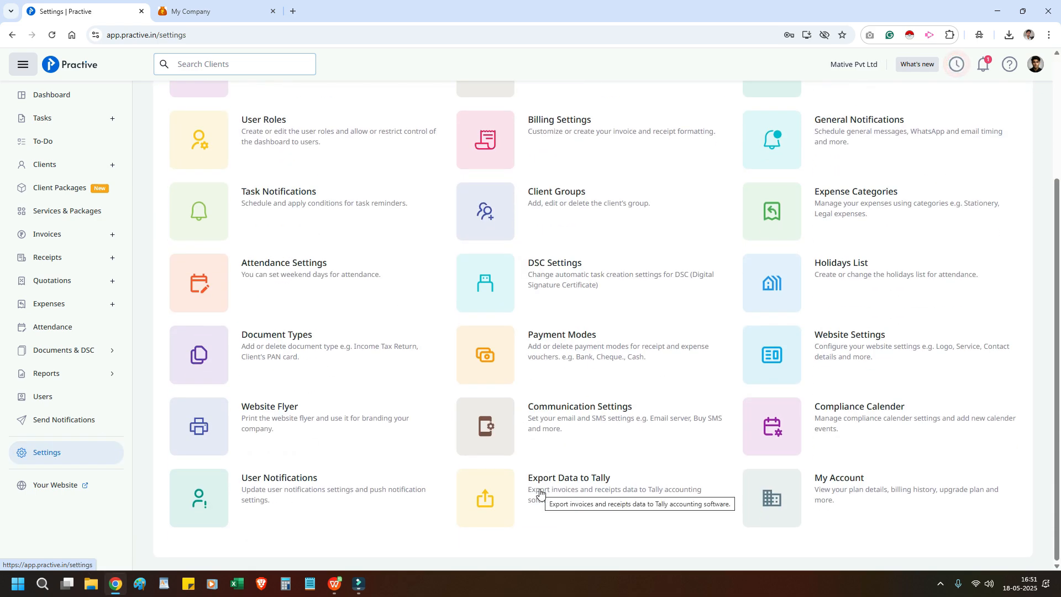
pyautogui.click(540, 493)
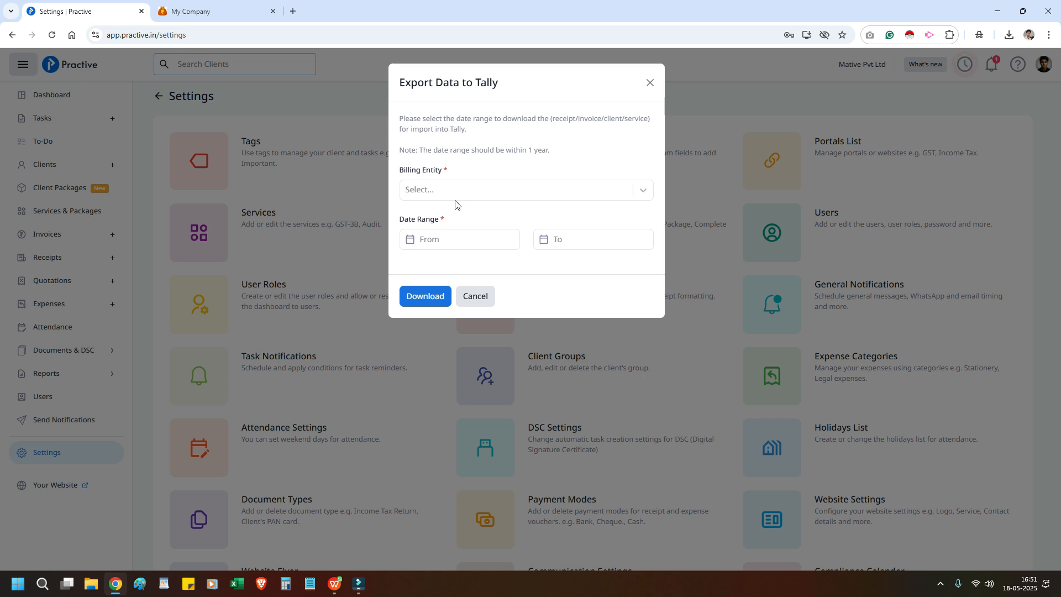
pyautogui.click(469, 197)
pyautogui.click(468, 220)
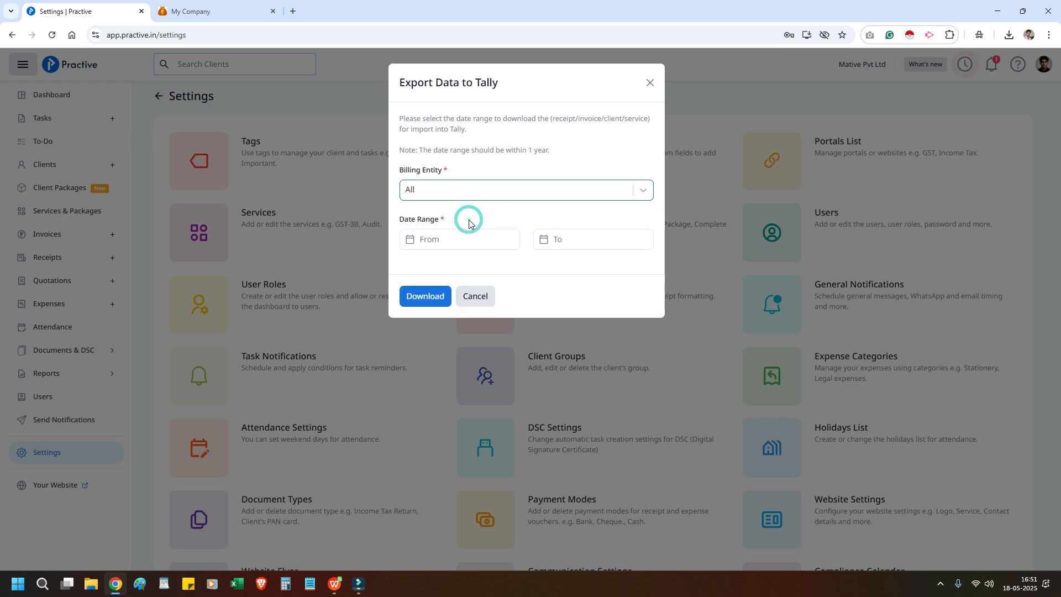
pyautogui.click(472, 194)
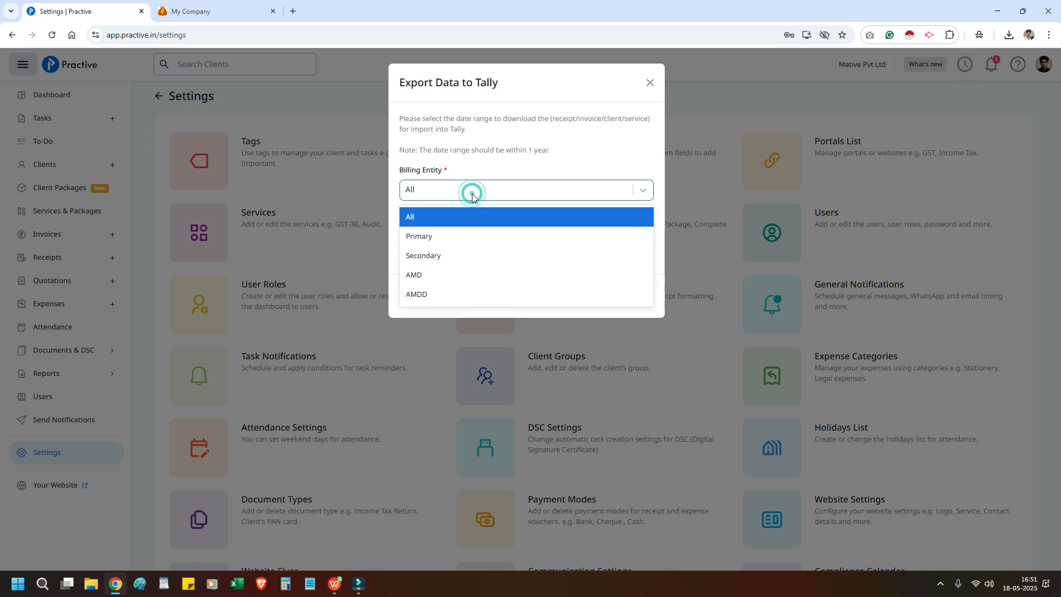
pyautogui.click(447, 236)
pyautogui.click(442, 239)
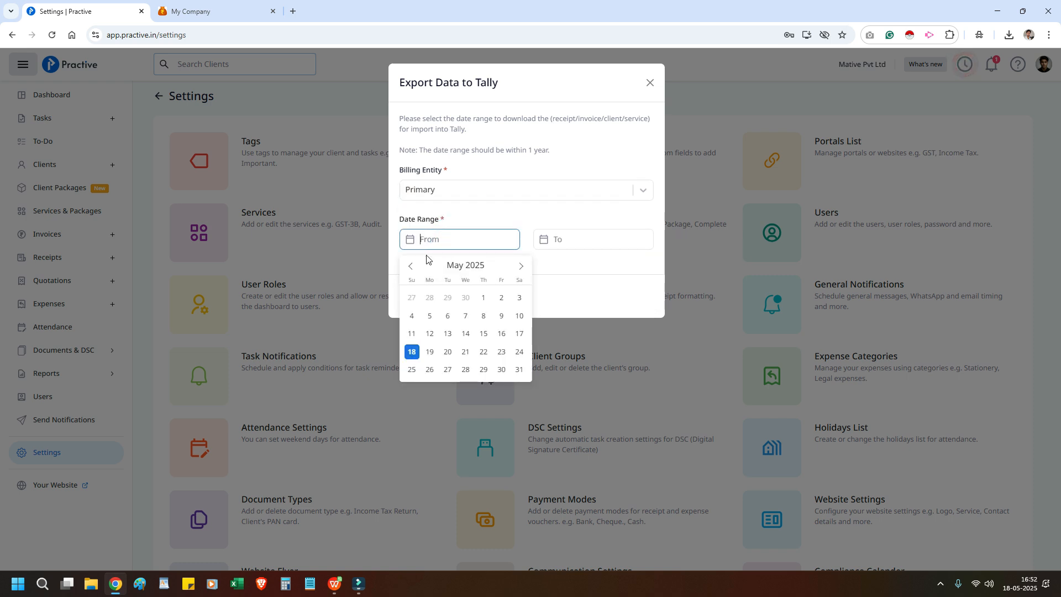
pyautogui.click(426, 258)
pyautogui.click(483, 297)
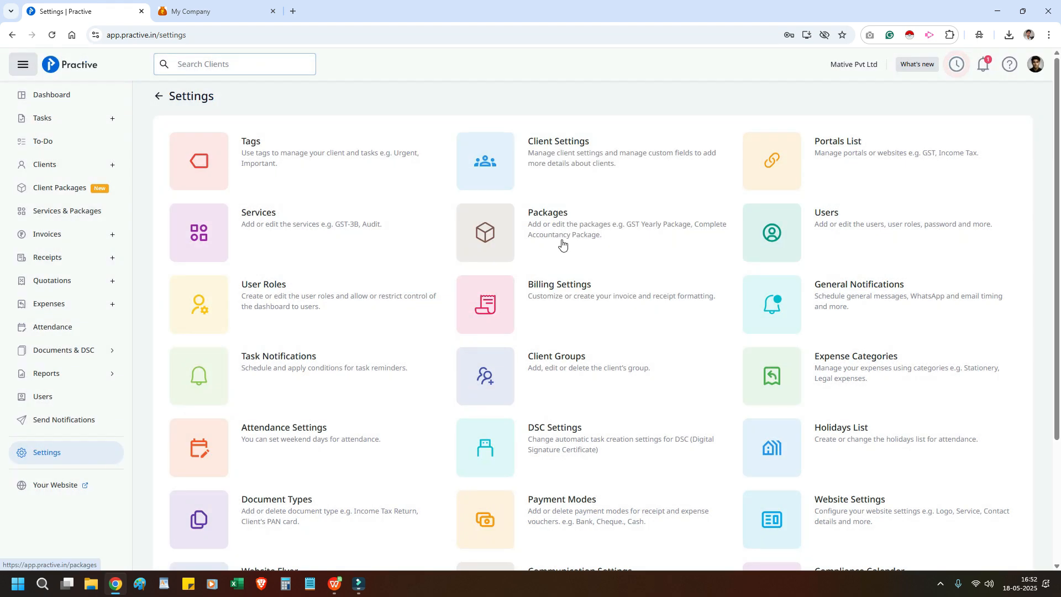
pyautogui.scroll(-3, 566, 462)
pyautogui.click(528, 473)
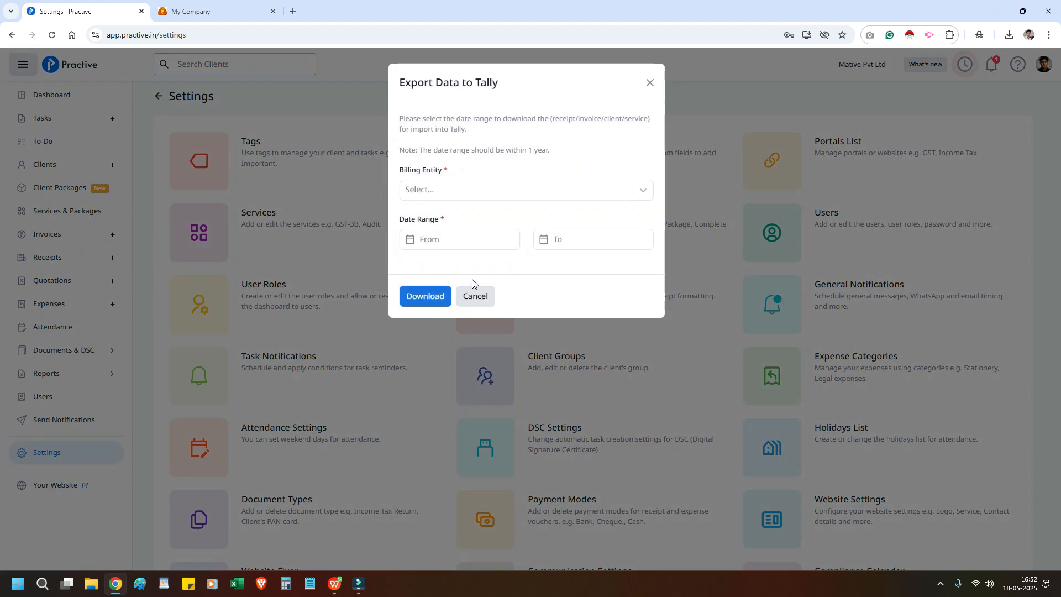
pyautogui.click(454, 239)
pyautogui.click(485, 299)
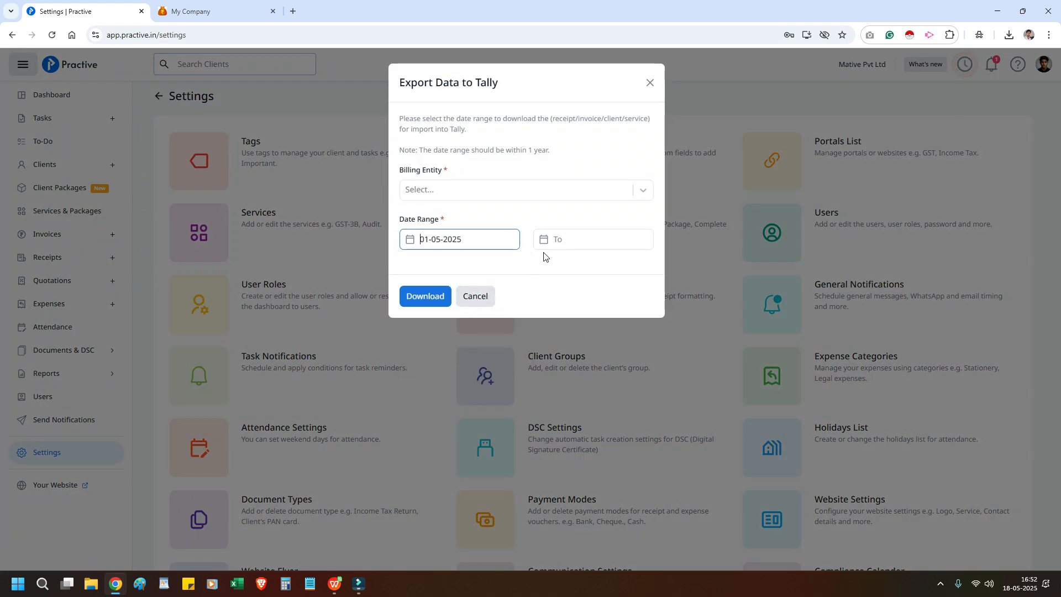
pyautogui.click(549, 243)
pyautogui.click(545, 351)
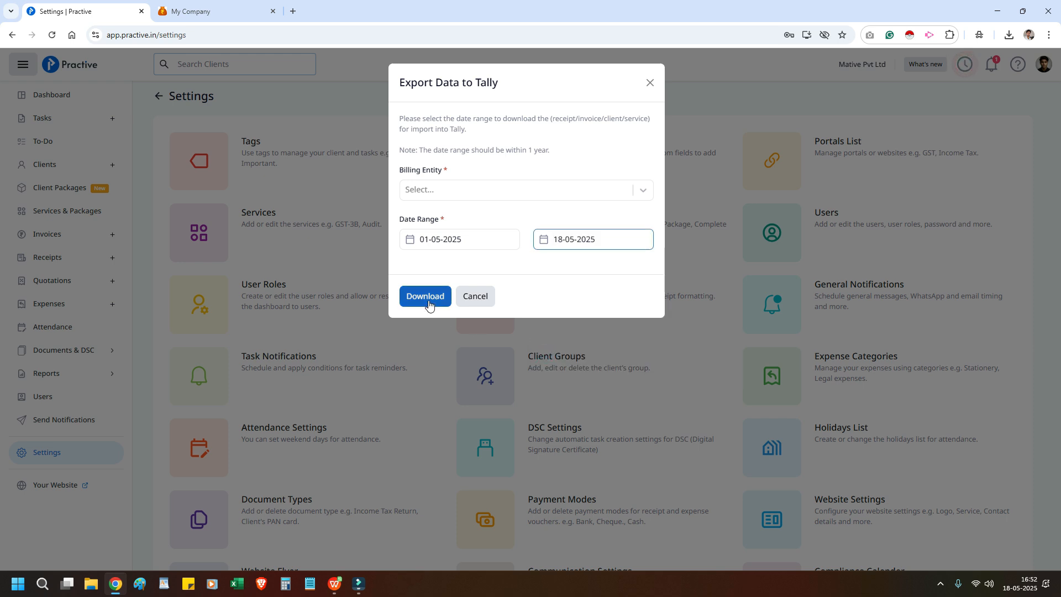
pyautogui.click(569, 121)
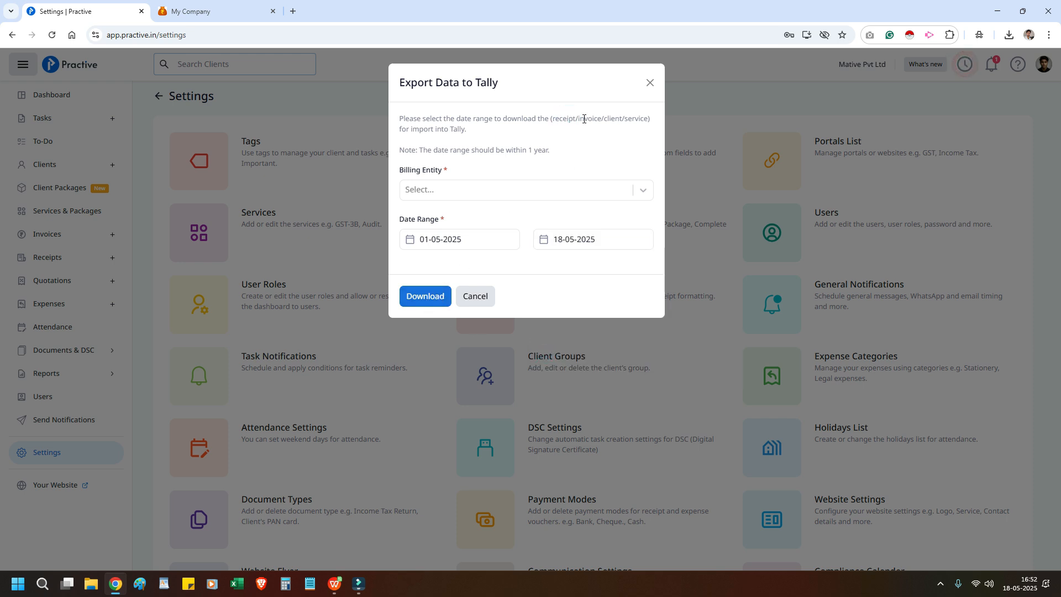
pyautogui.click(614, 118)
pyautogui.click(637, 119)
pyautogui.click(475, 297)
pyautogui.scroll(-3, 818, 493)
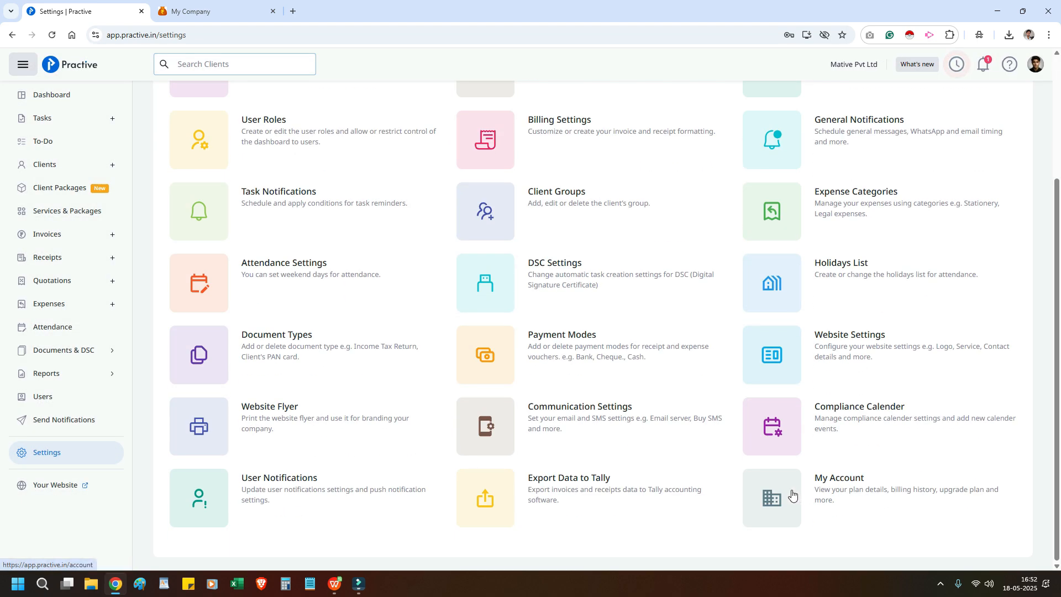
# Step: Check the account plan and billing history (latest ₹1,180.00 for 5,000 SMS), then return to Dashboard
pyautogui.click(792, 494)
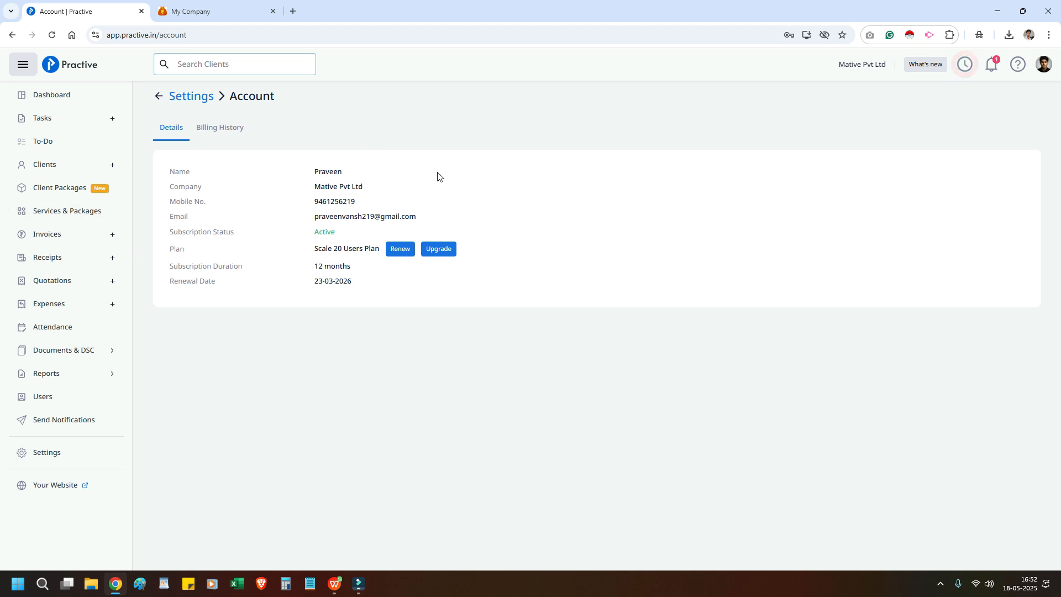
pyautogui.click(218, 133)
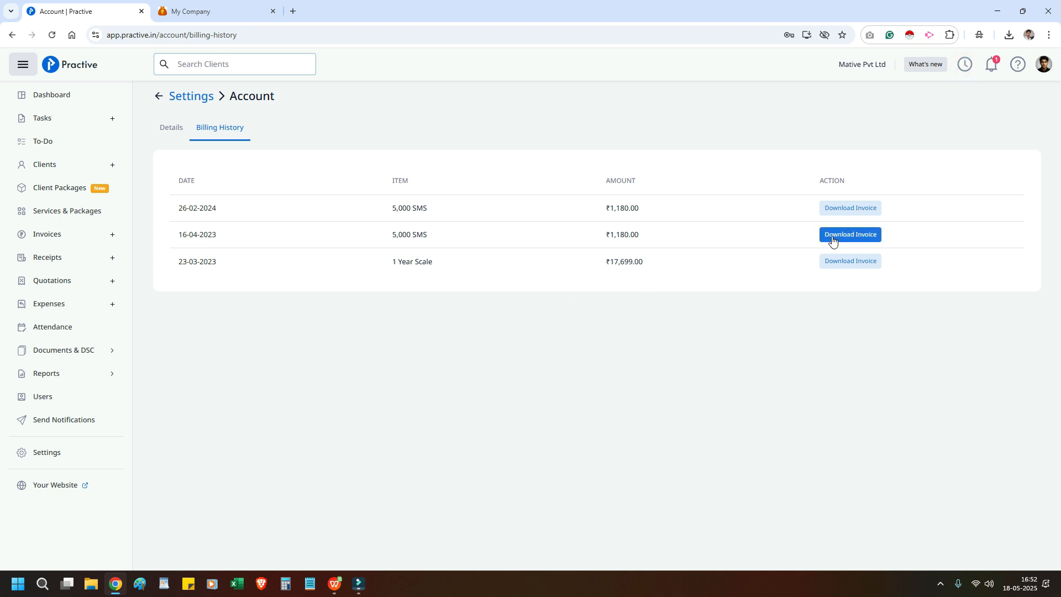
pyautogui.click(167, 137)
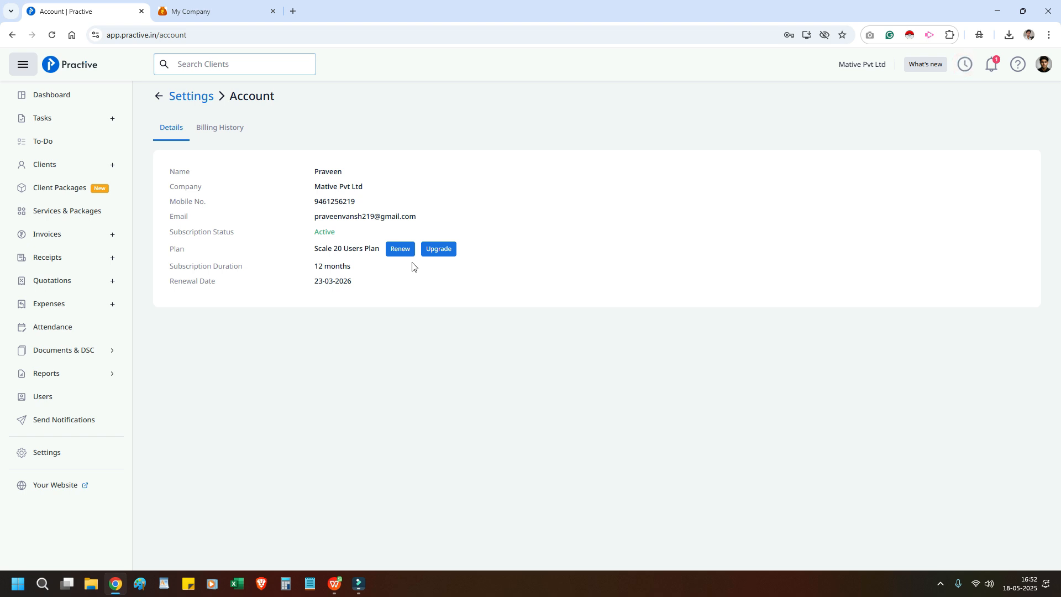
pyautogui.click(63, 97)
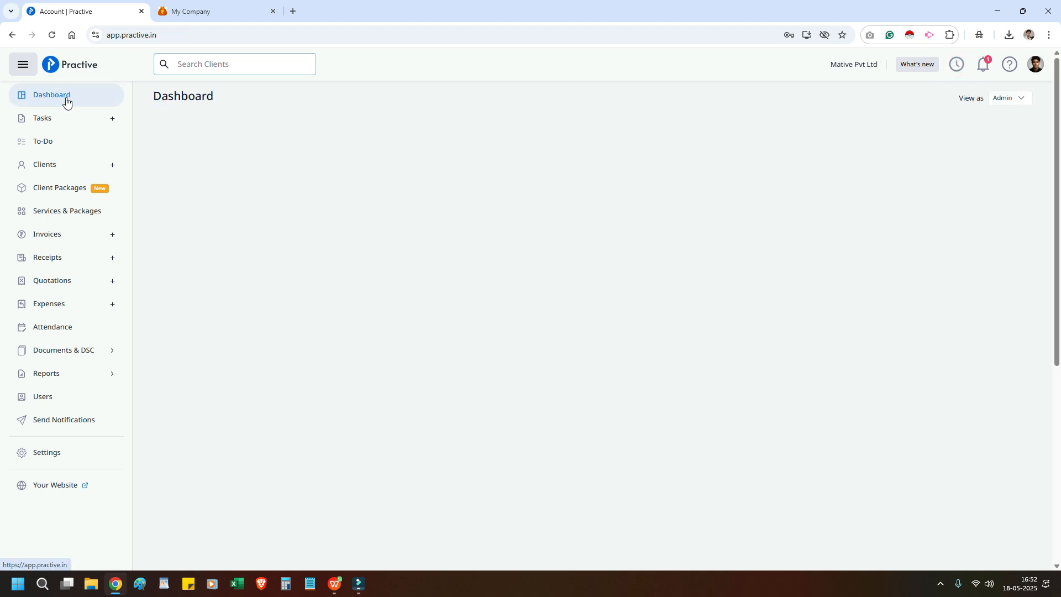